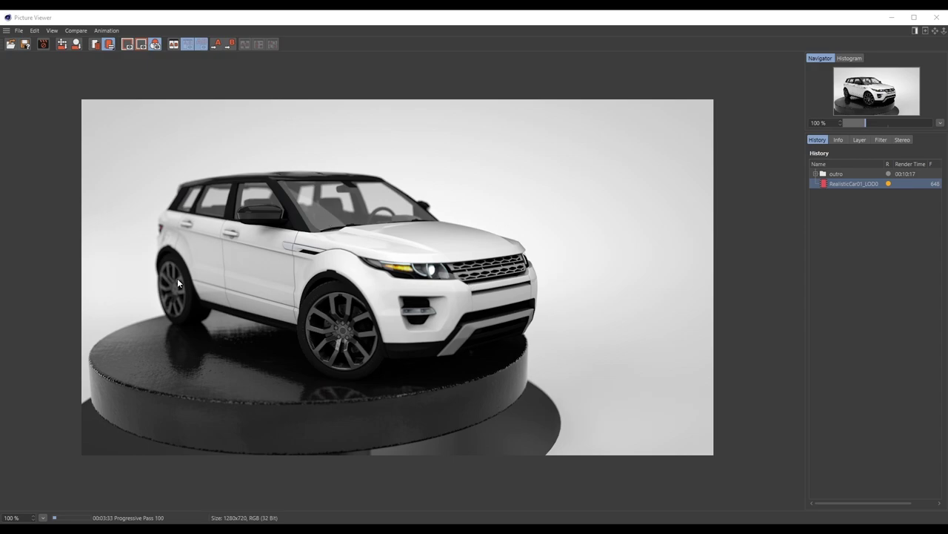
right_click(474, 333)
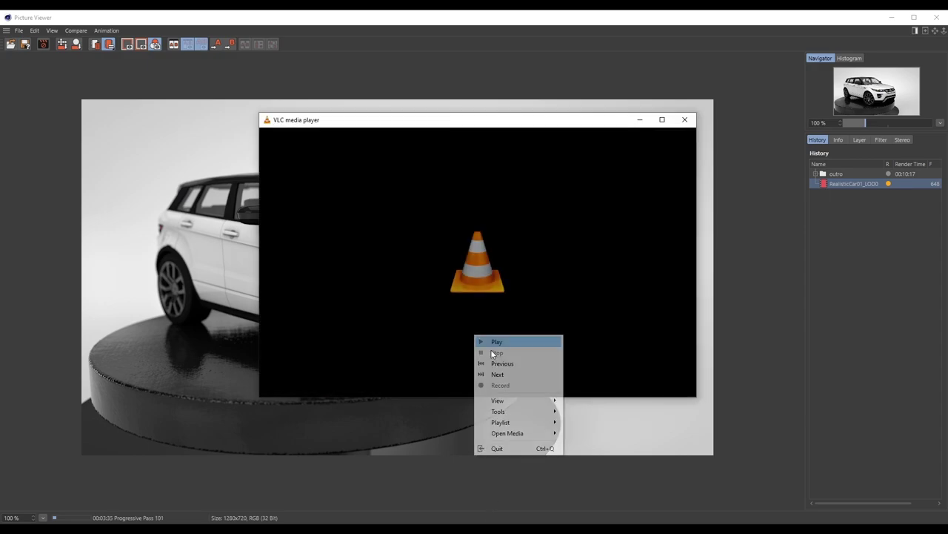
click(490, 340)
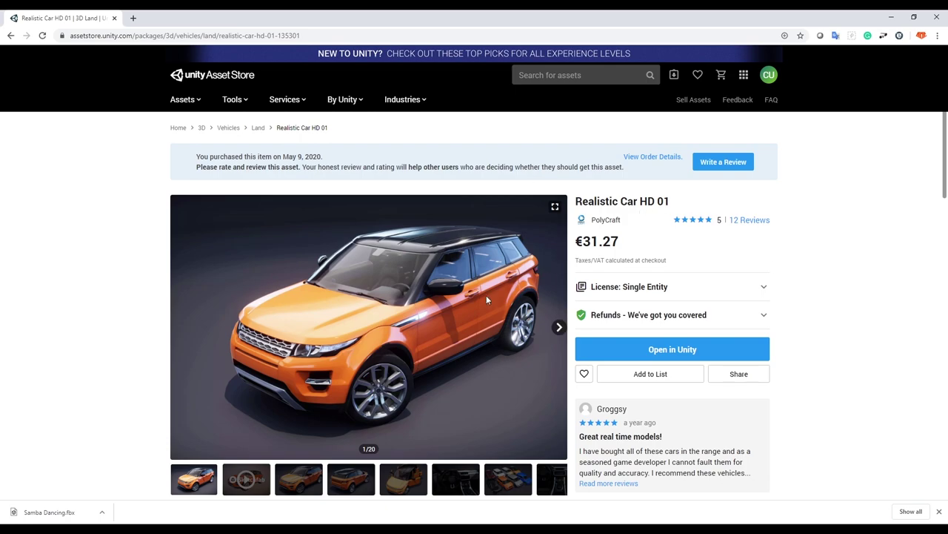
scroll(746, 324, down, 1)
scroll(836, 322, up, 1)
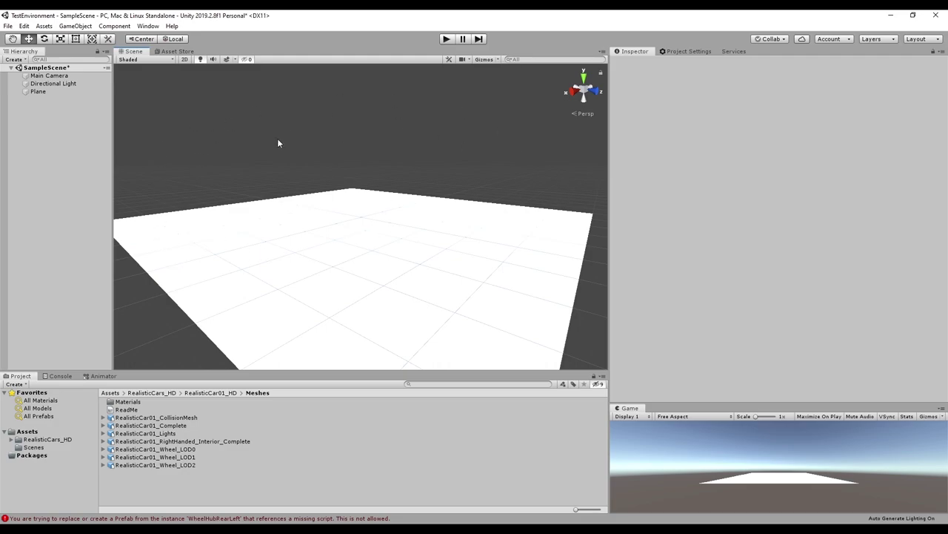
Show the Realistic Car HD 01 package and its import option in the Asset Store's My Assets list
click(178, 51)
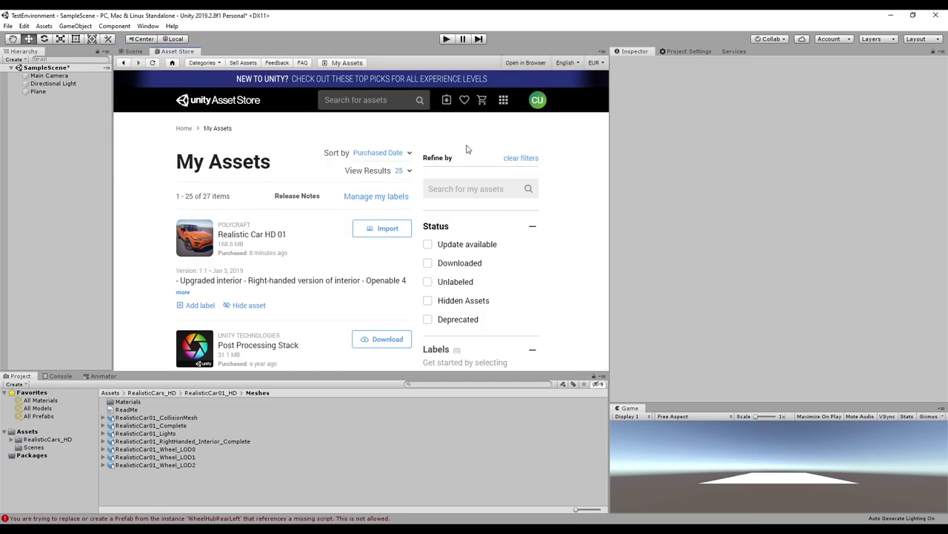
click(389, 231)
Place RealisticCar01_Static_Prefab01 from the RealisticCar01_HD Prefabs/Car01_Static folder onto the plane in the scene
click(15, 441)
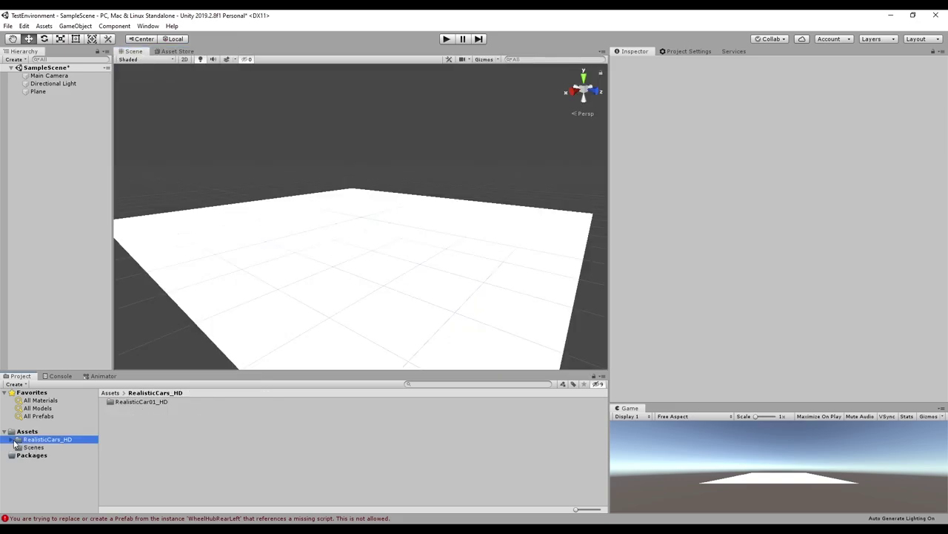
click(11, 441)
click(22, 447)
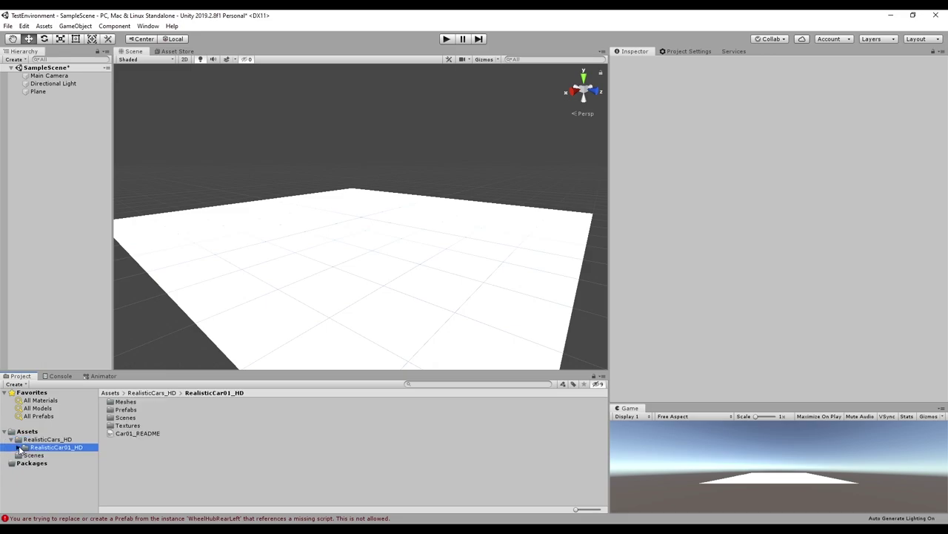
click(19, 448)
click(48, 471)
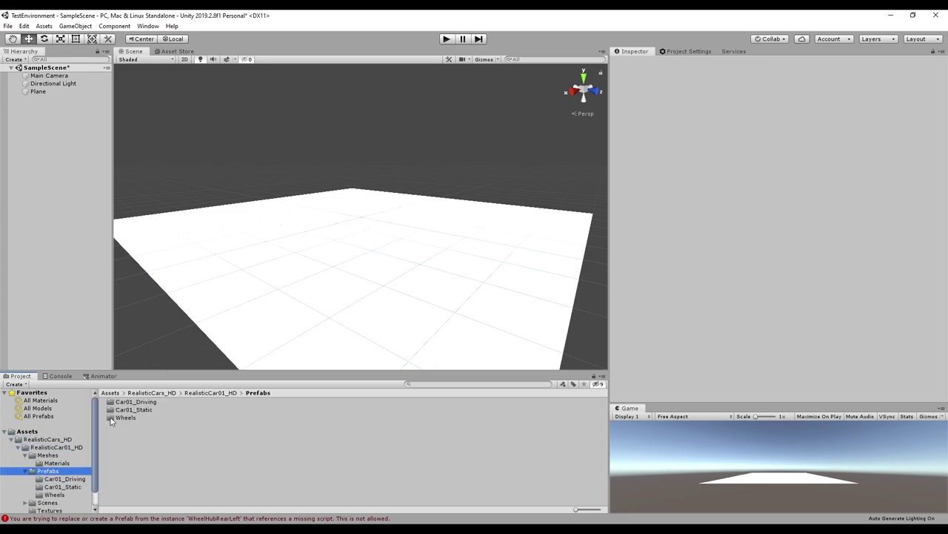
double_click(144, 410)
drag(173, 414, 356, 211)
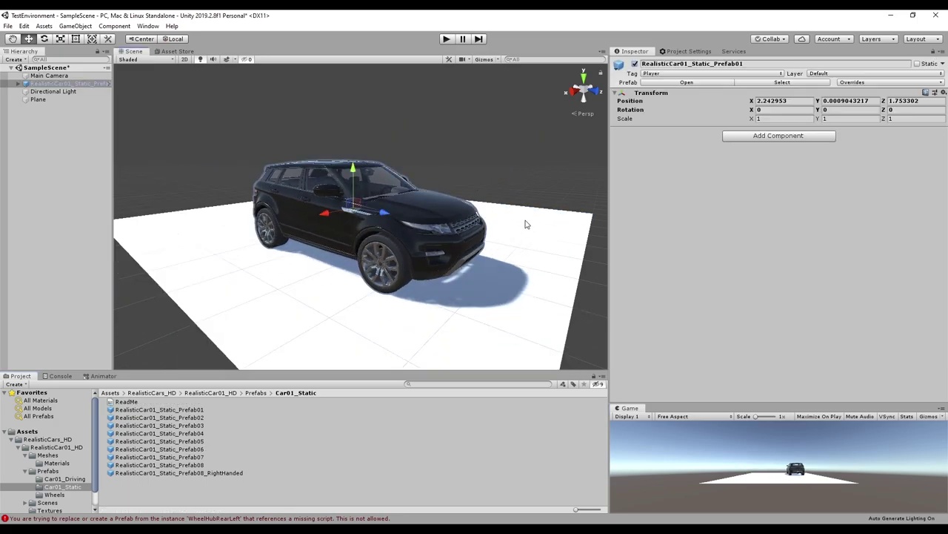
mouse_move(496, 187)
alt+mouse_down()
mouse_move(435, 217)
mouse_move(284, 213)
mouse_move(511, 180)
alt+mouse_up()
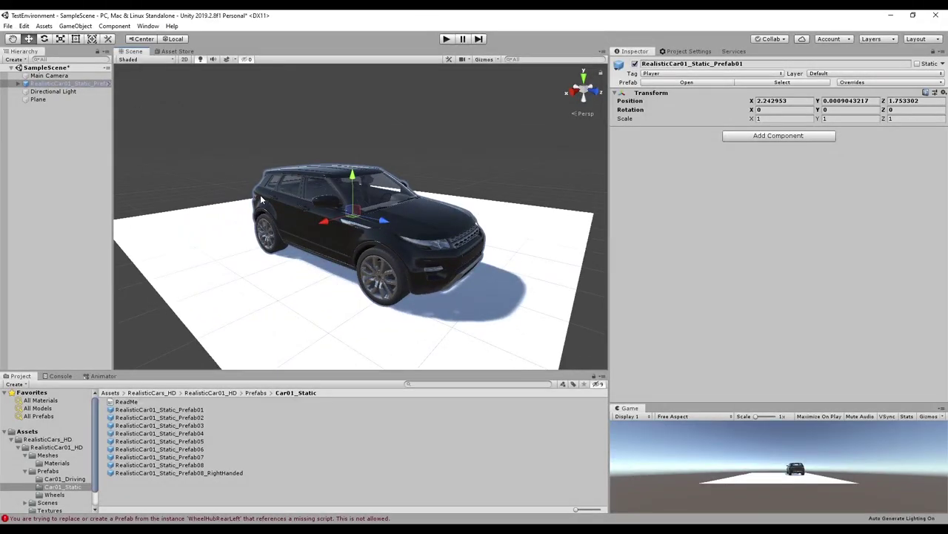
Reveal the RealisticCar01_HD asset folder in File Explorer and open it
click(18, 448)
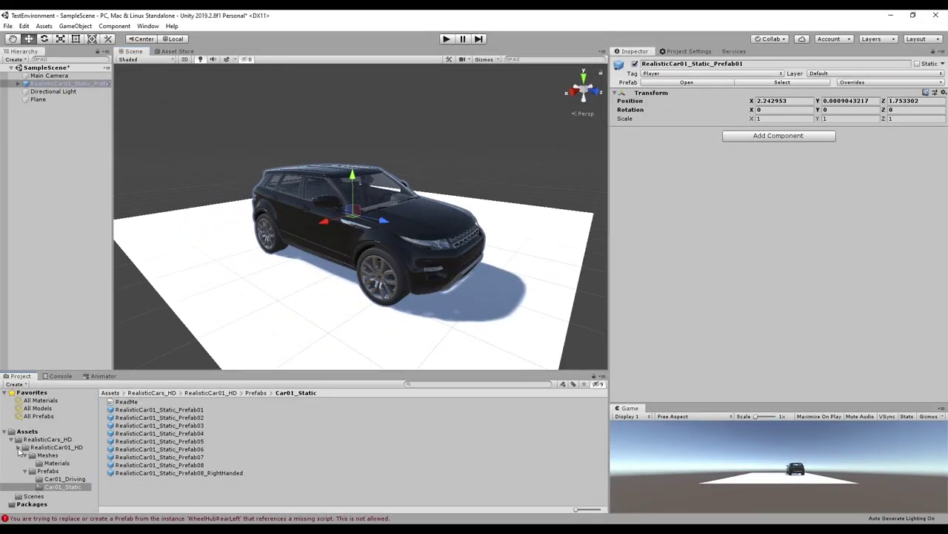
right_click(57, 448)
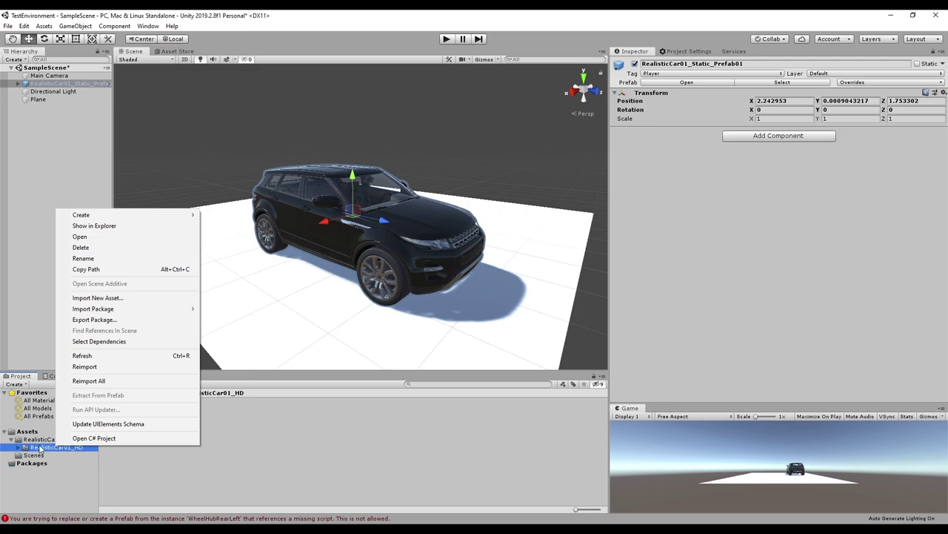
click(112, 226)
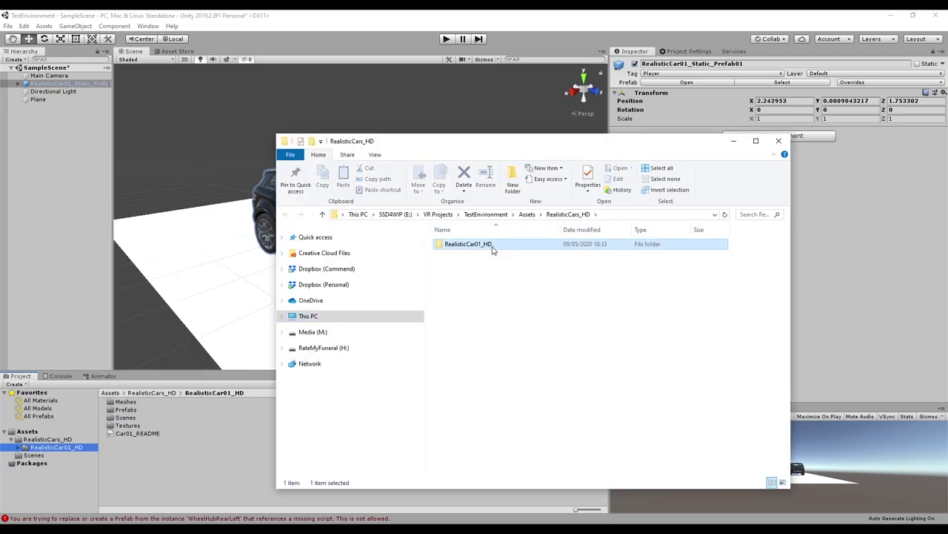
double_click(470, 245)
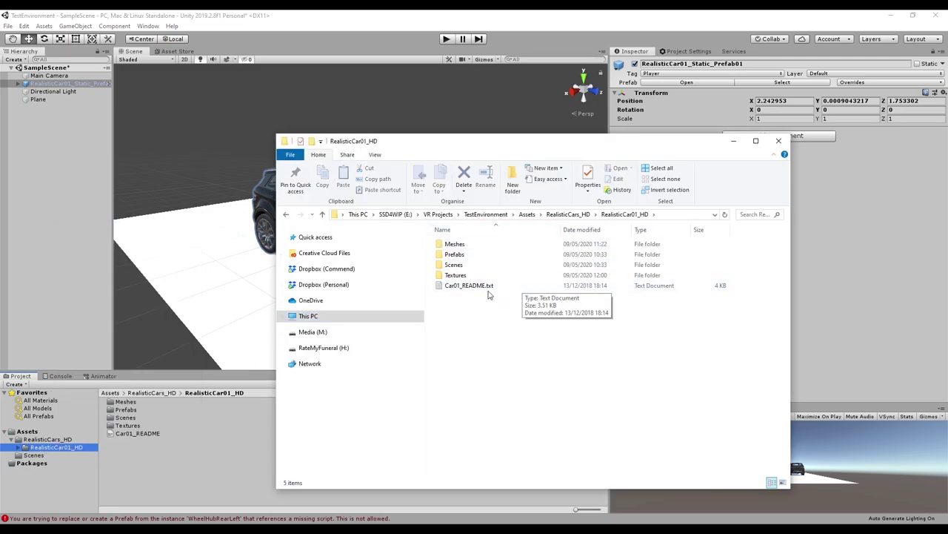
Copy the Meshes and Textures folders into the Model folder under C4D Tutorials > Import Unit Asset
double_click(465, 245)
key(alt+Left)
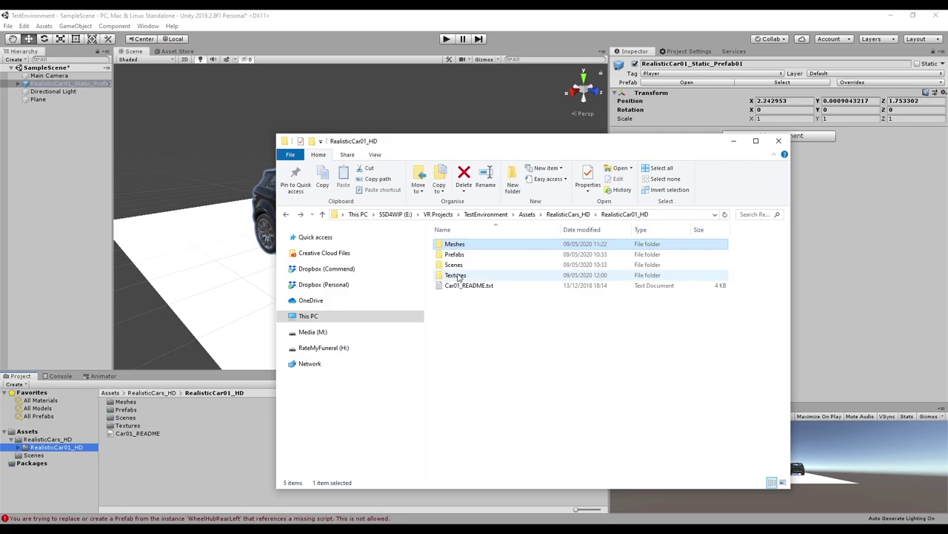
double_click(462, 275)
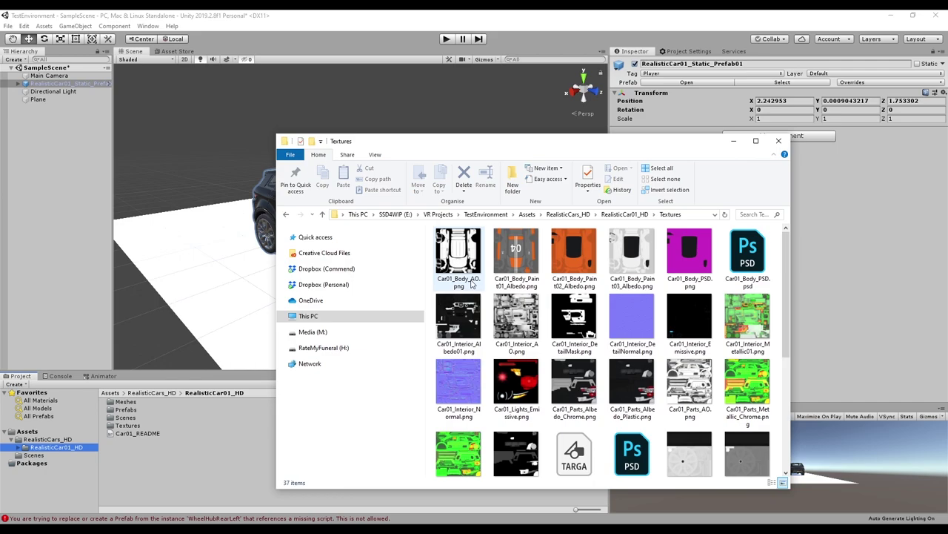
key(alt+Left)
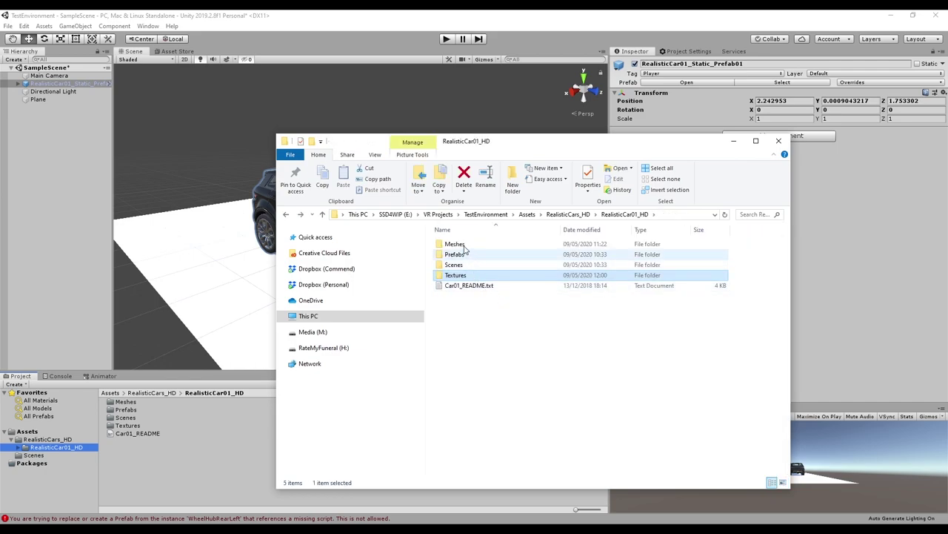
key(ctrl+c)
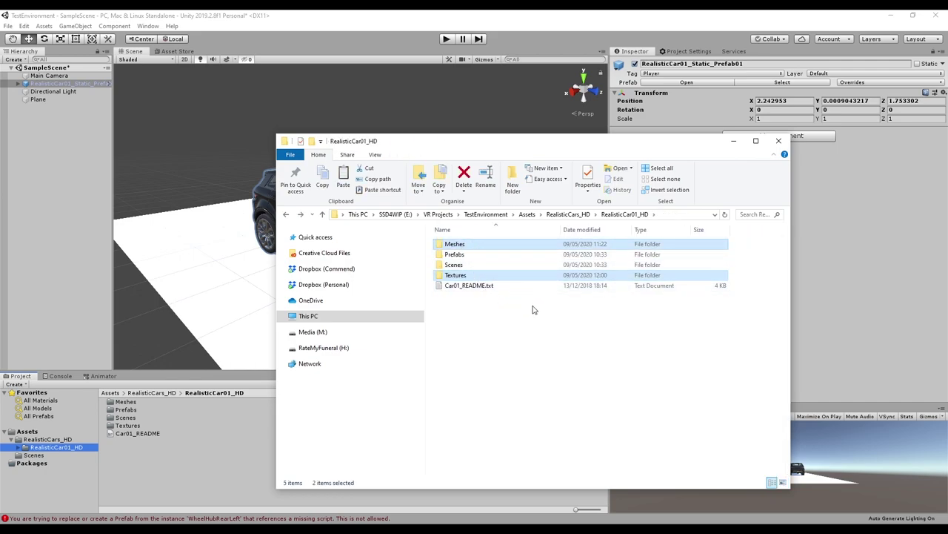
key(alt+Tab)
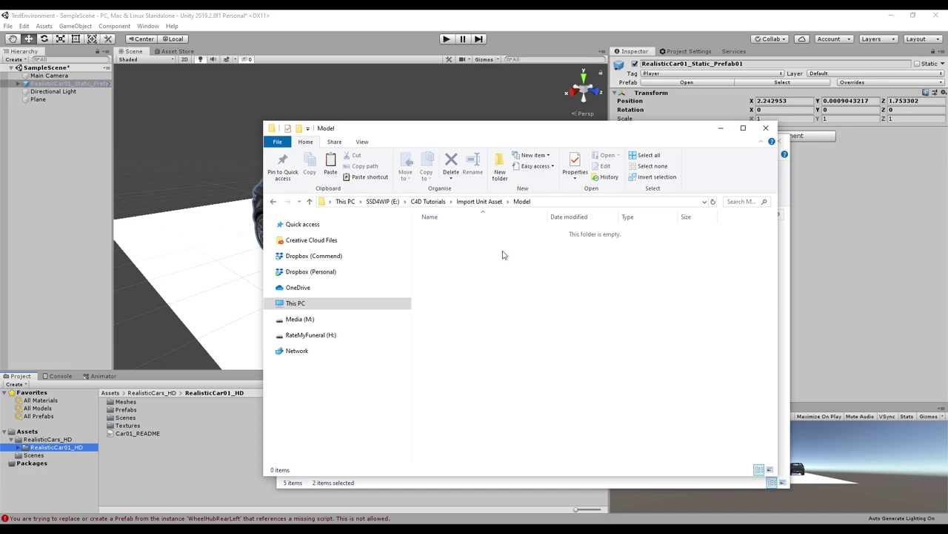
key(ctrl+v)
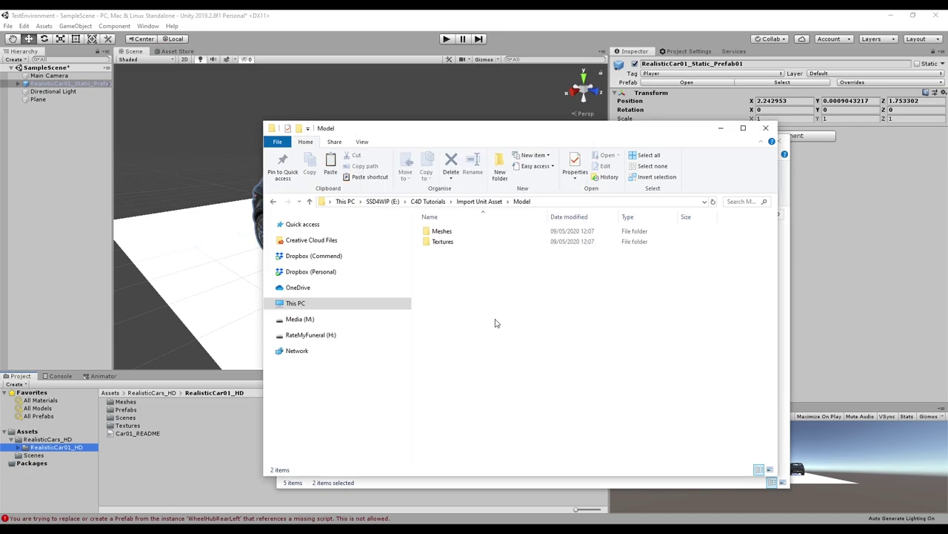
Delete the Materials folder of .mat files from the copied Meshes folder
double_click(443, 231)
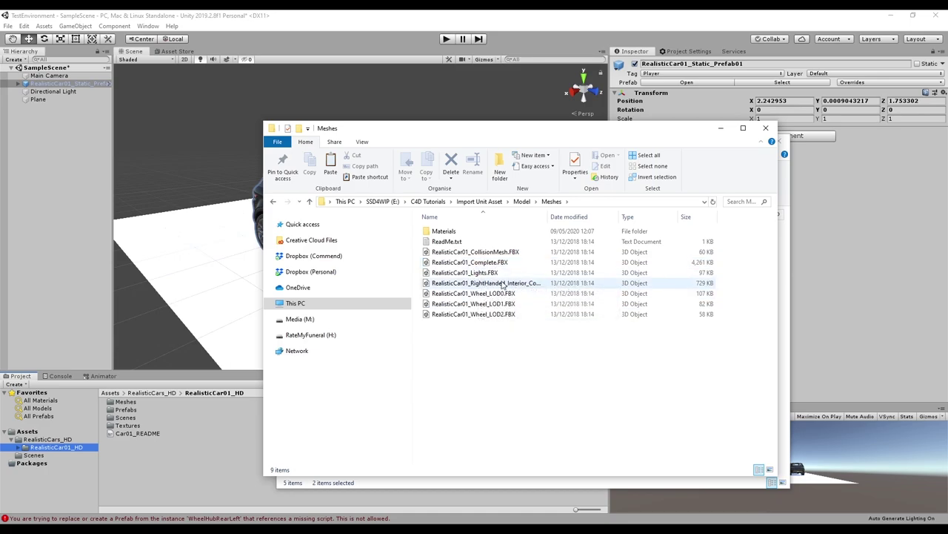
click(445, 231)
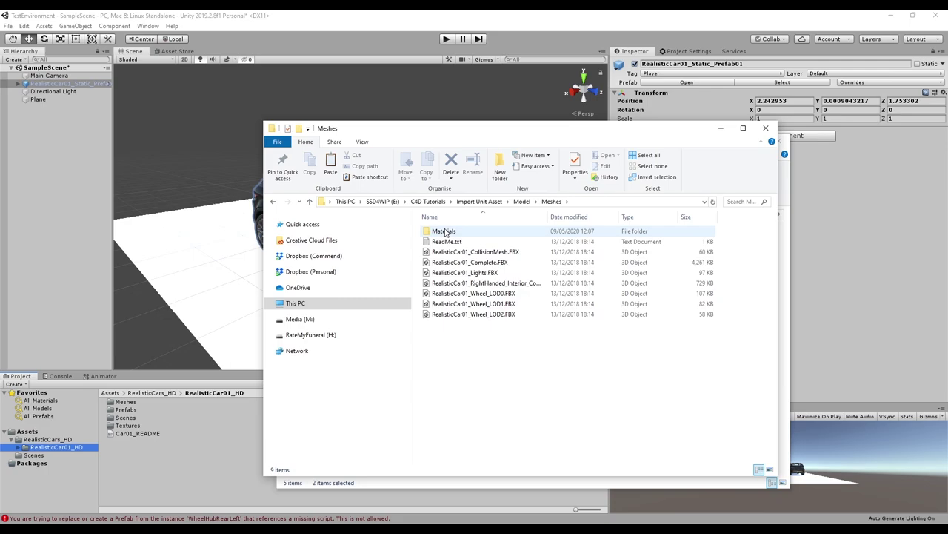
double_click(445, 231)
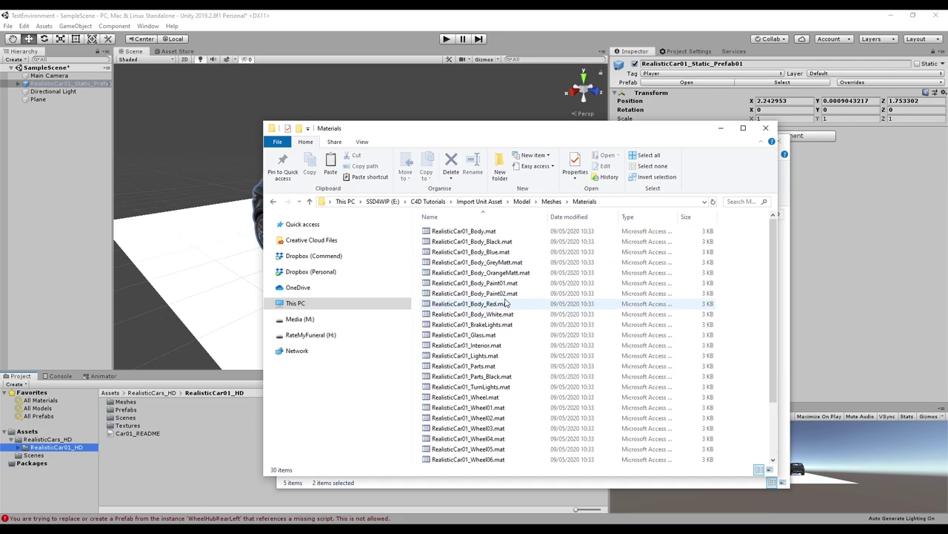
key(alt+Left)
key(Delete)
key(alt+Left)
Examine the texture images in the copied Textures folder
click(452, 245)
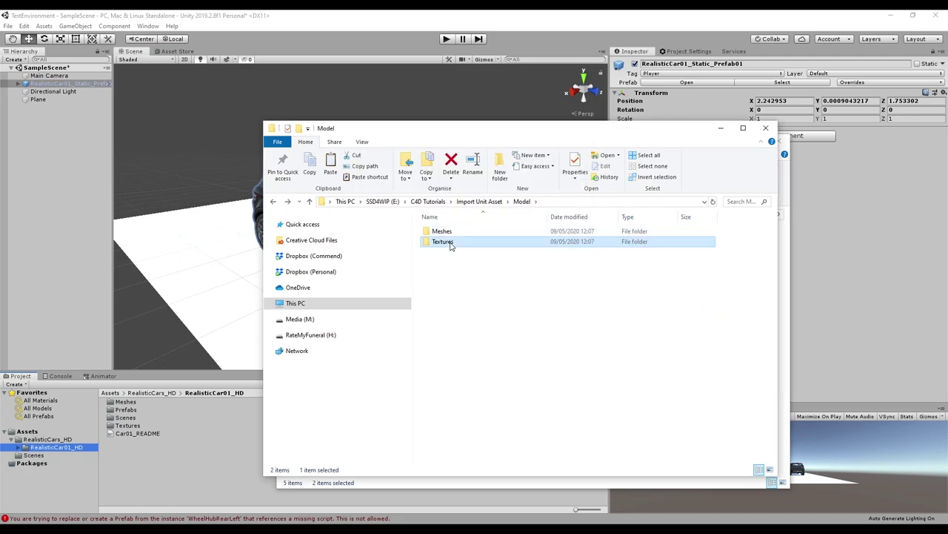
double_click(447, 243)
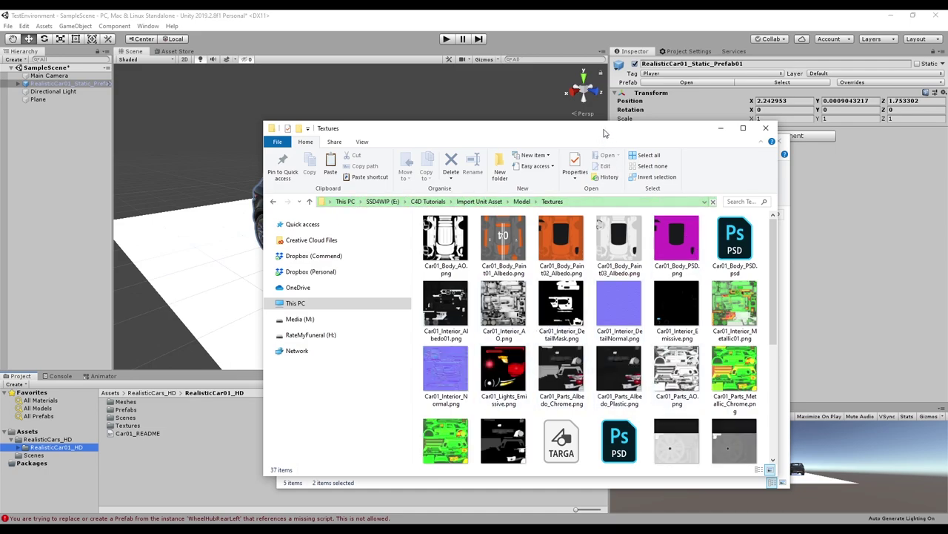
drag(604, 133, 527, 103)
scroll(545, 315, down, 5)
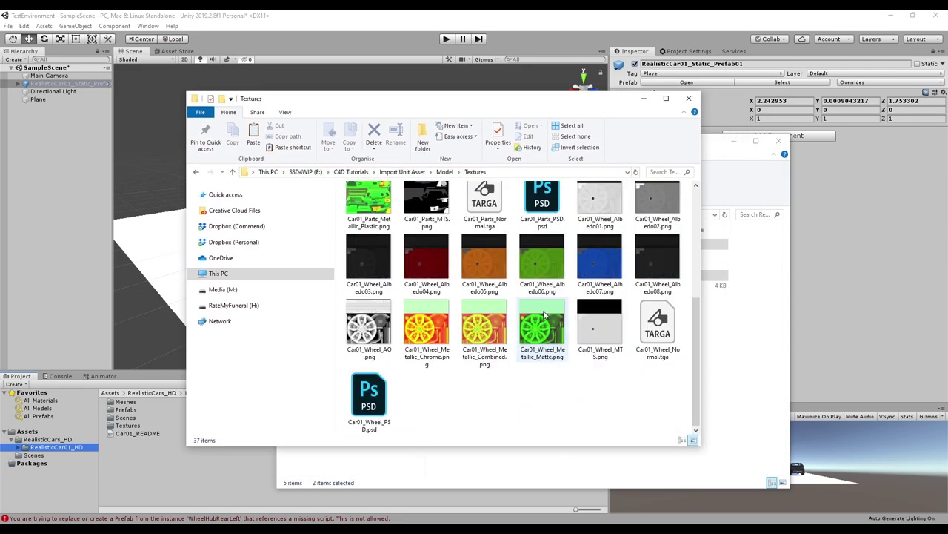
scroll(545, 315, up, 5)
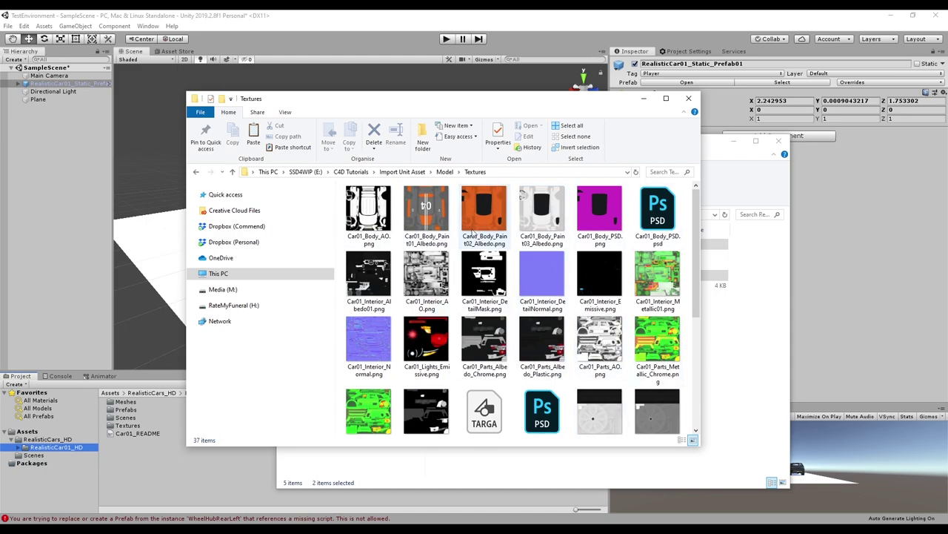
Open the copied Meshes folder and select RealisticCar01_Complete.FBX
click(447, 171)
click(373, 202)
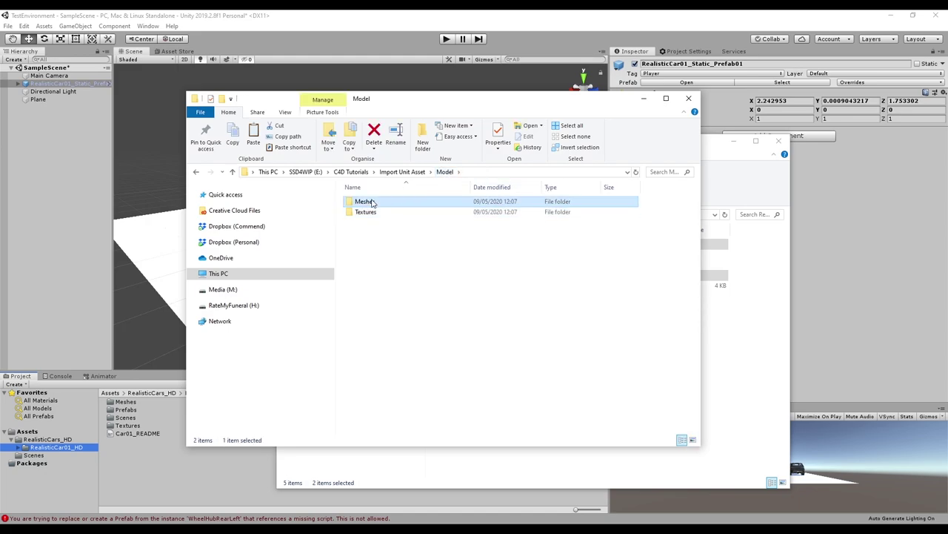
double_click(373, 202)
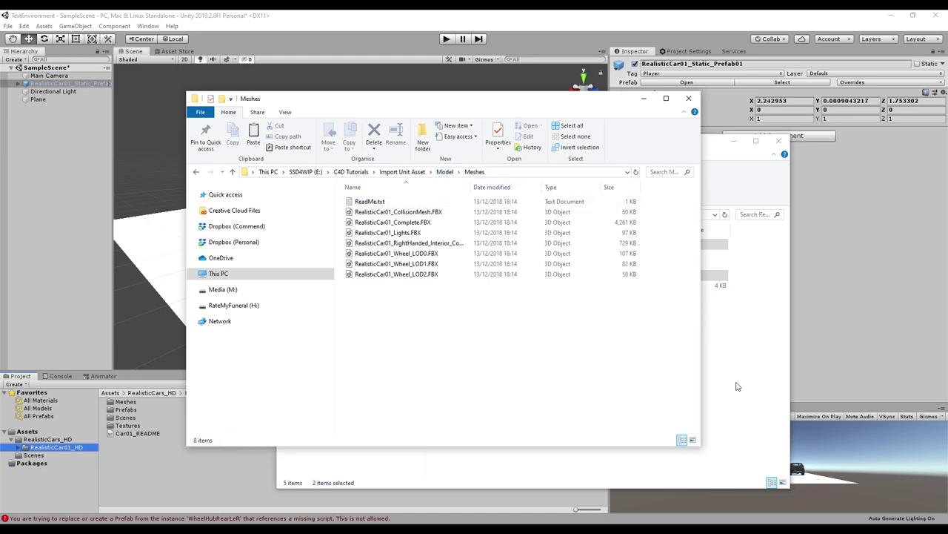
click(420, 223)
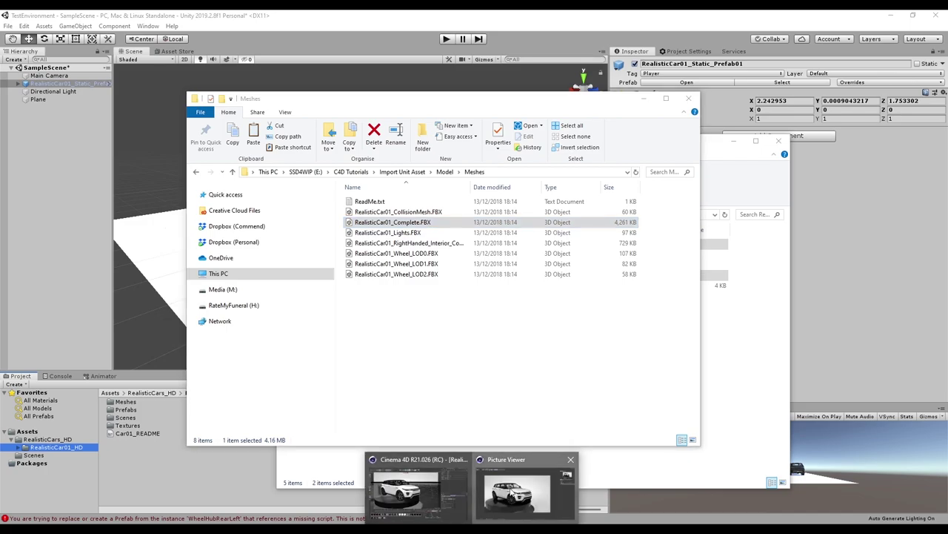
Switch to Cinema 4D, close the Picture Viewer and stop its running render, and create a new empty project
click(526, 489)
click(941, 16)
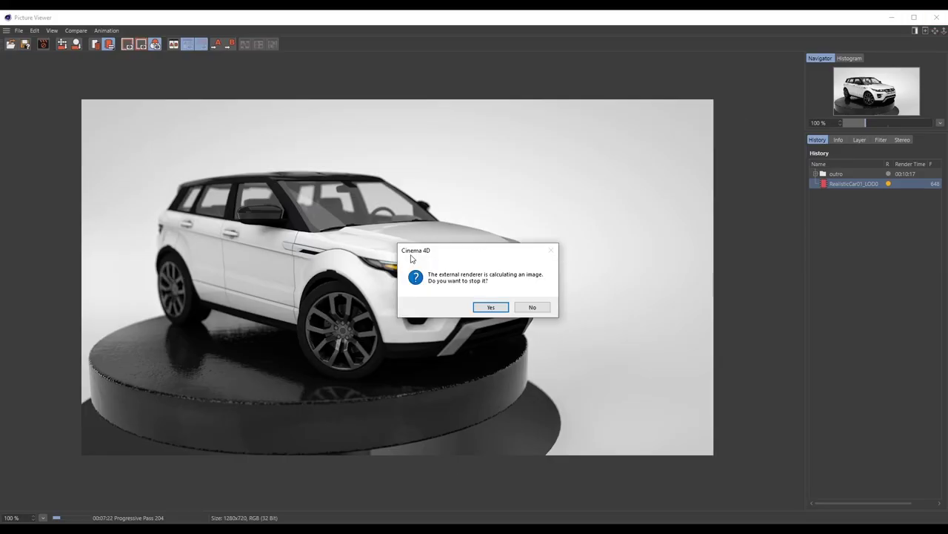
click(489, 308)
click(8, 26)
click(44, 74)
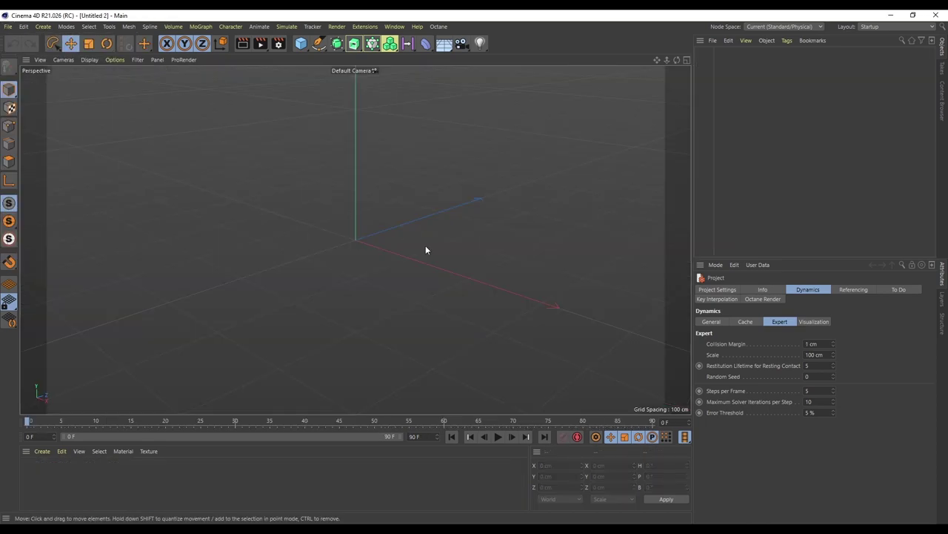
Import RealisticCar01_Complete.FBX and RealisticCar01_Lights.FBX from the Meshes folder into Cinema 4D with the default FBX import settings
key(alt+Tab)
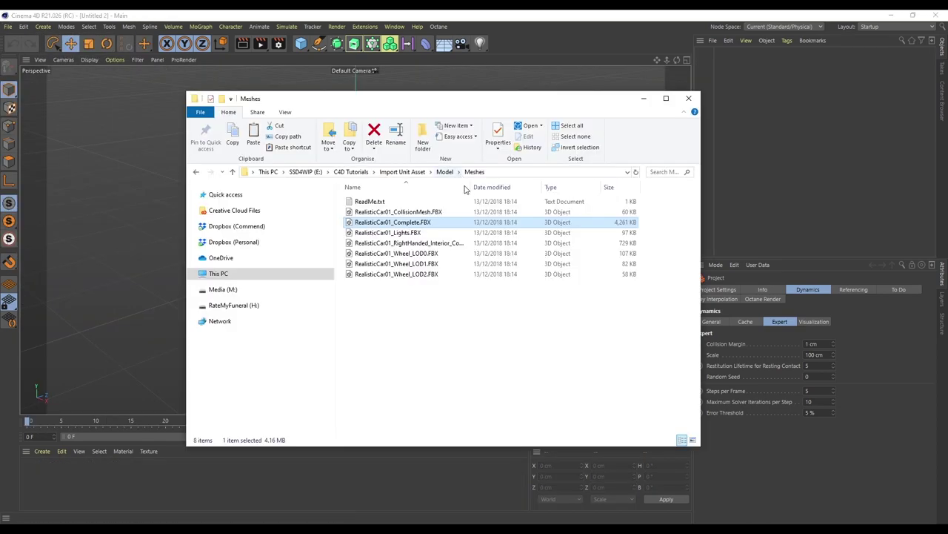
ctrl+click(412, 231)
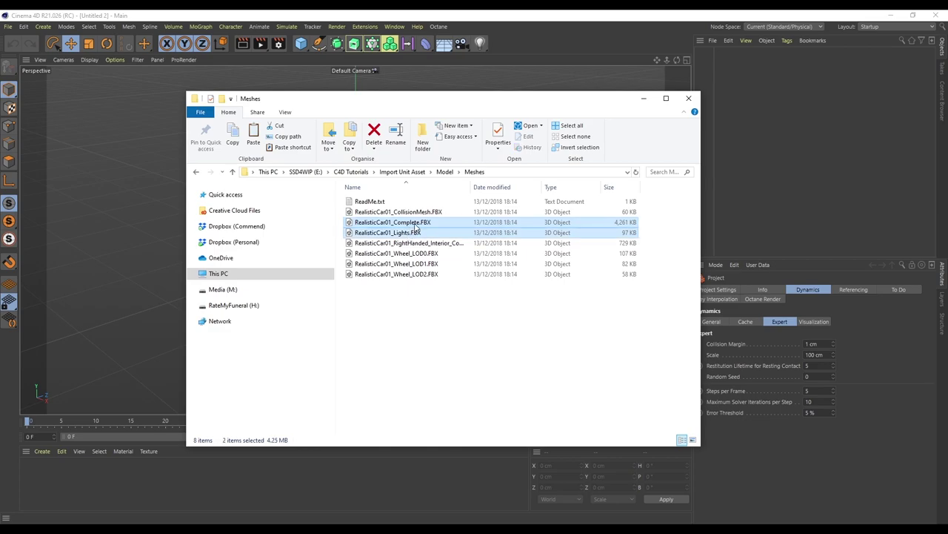
drag(416, 228, 156, 215)
drag(370, 253, 361, 115)
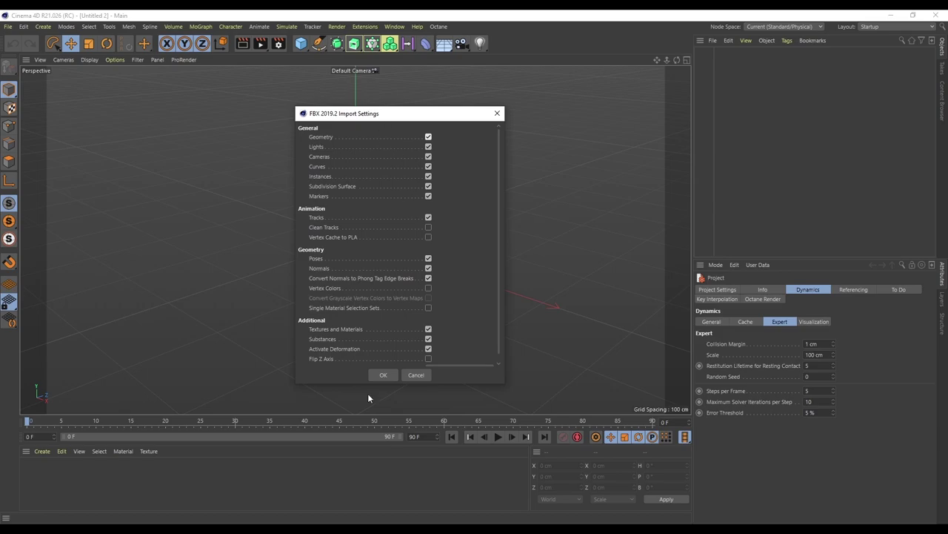
scroll(400, 296, down, 1)
scroll(397, 311, down, 1)
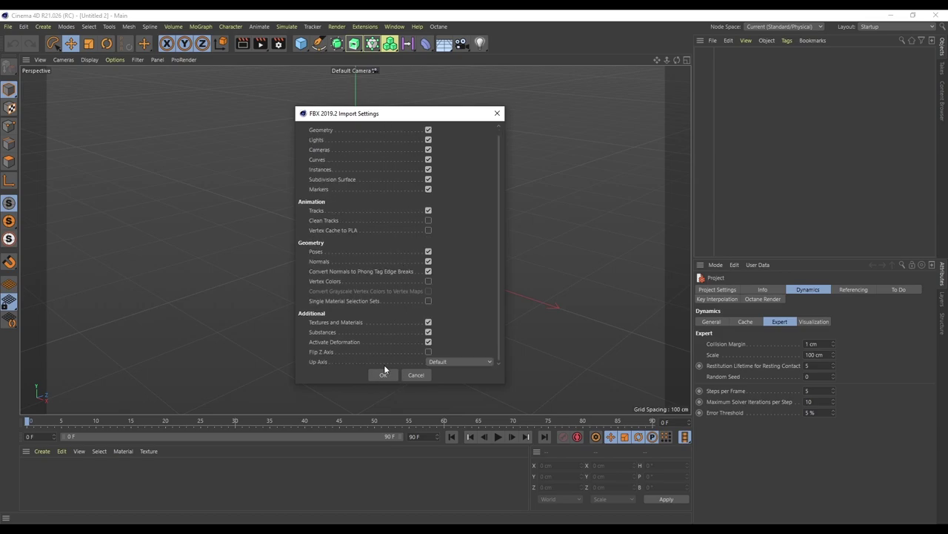
click(386, 374)
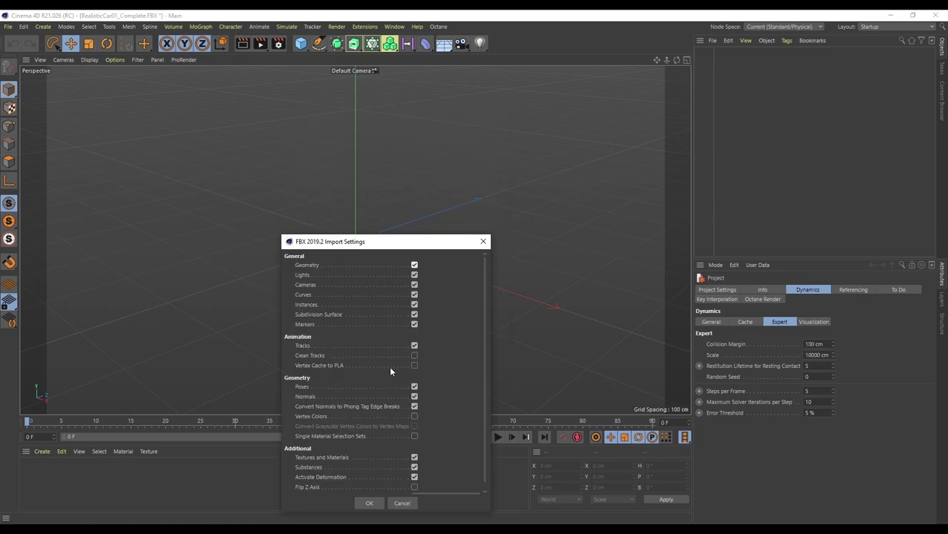
click(365, 502)
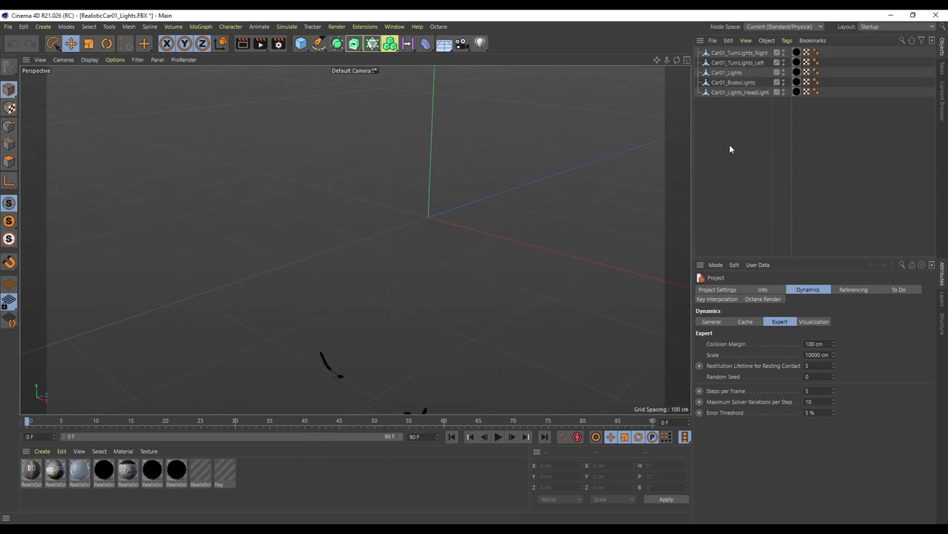
Copy all car parts from the RealisticCar01_Complete.FBX project into a new project, accepting absolute texture paths
scroll(482, 211, down, 3)
click(394, 26)
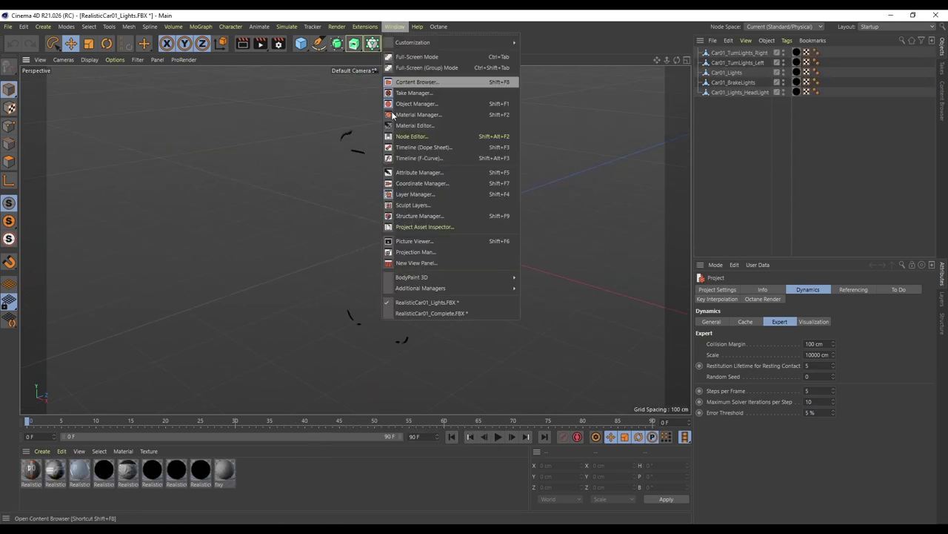
click(437, 313)
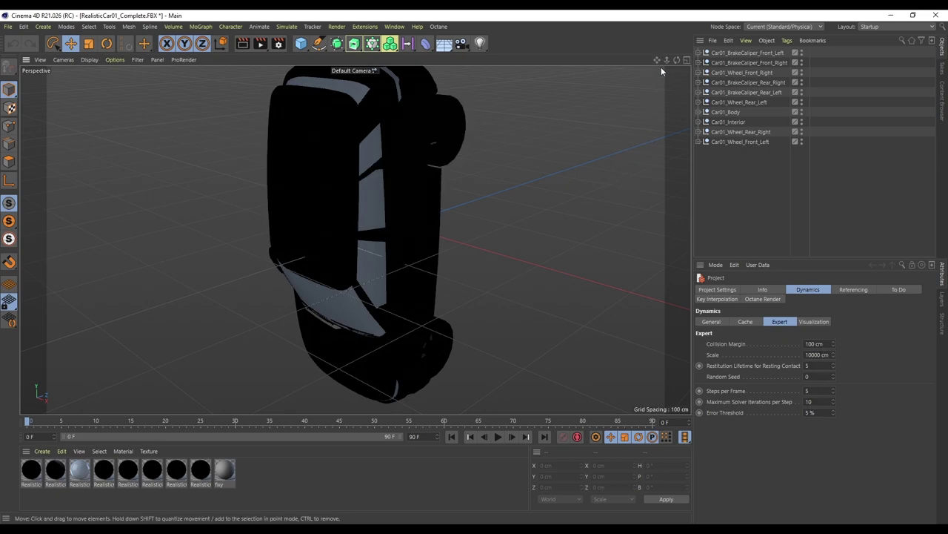
drag(772, 207, 715, 37)
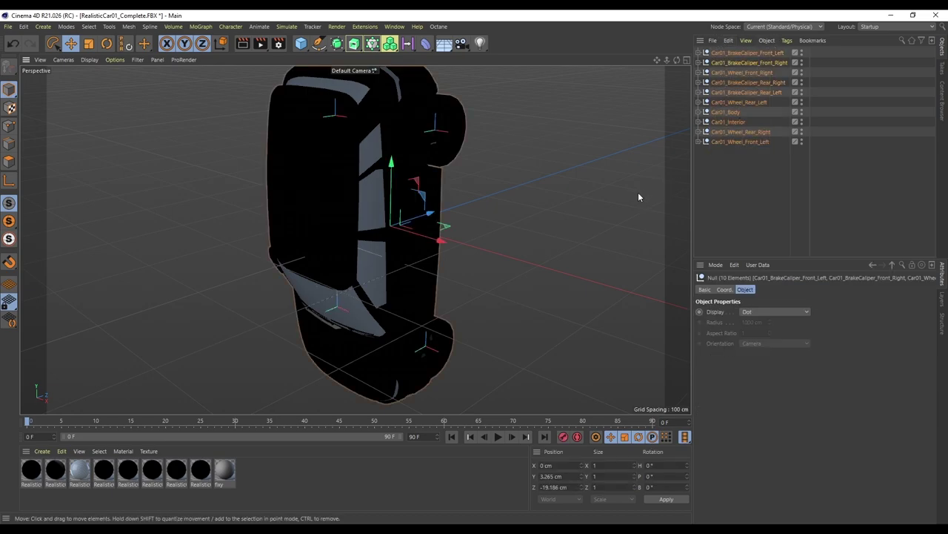
click(9, 27)
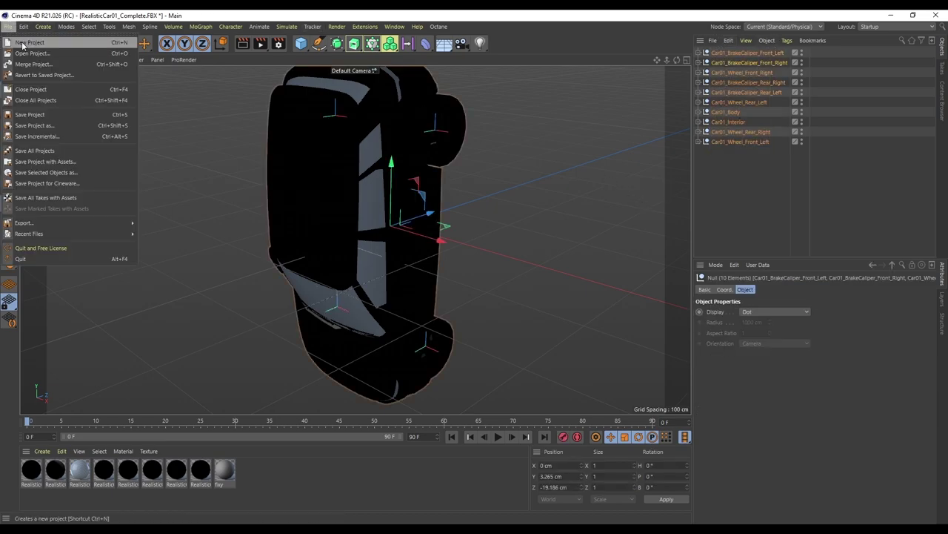
click(30, 42)
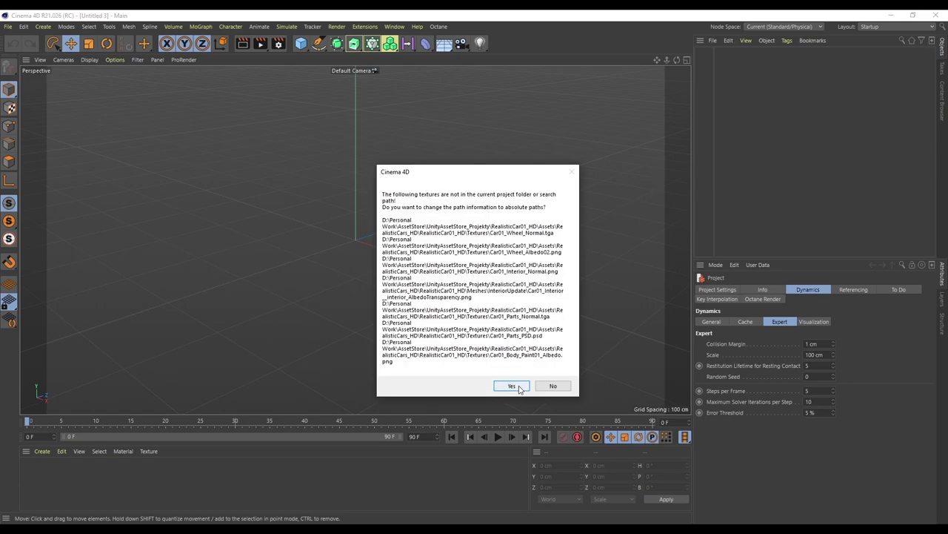
click(512, 386)
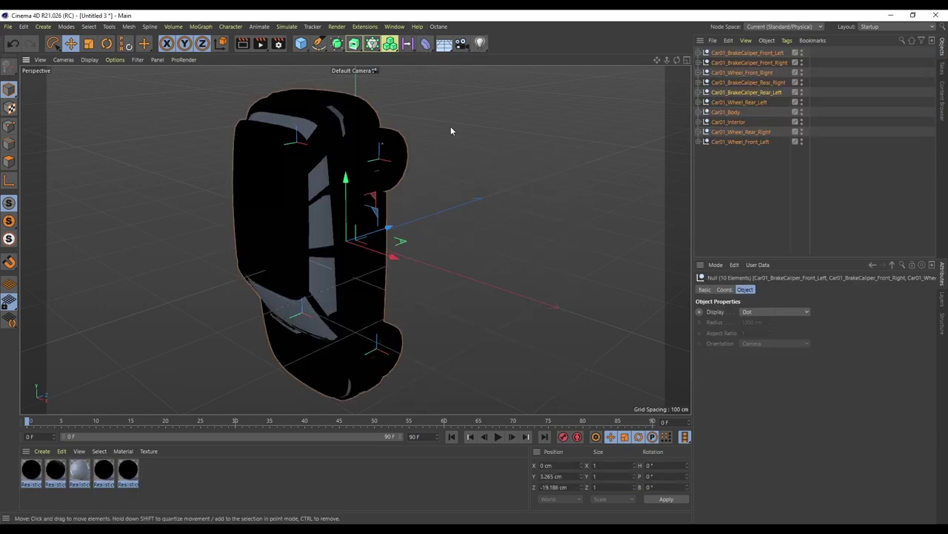
Copy all light objects from the RealisticCar01_Lights.FBX project into RealisticCar01_Complete.FBX, accepting absolute texture paths
click(395, 27)
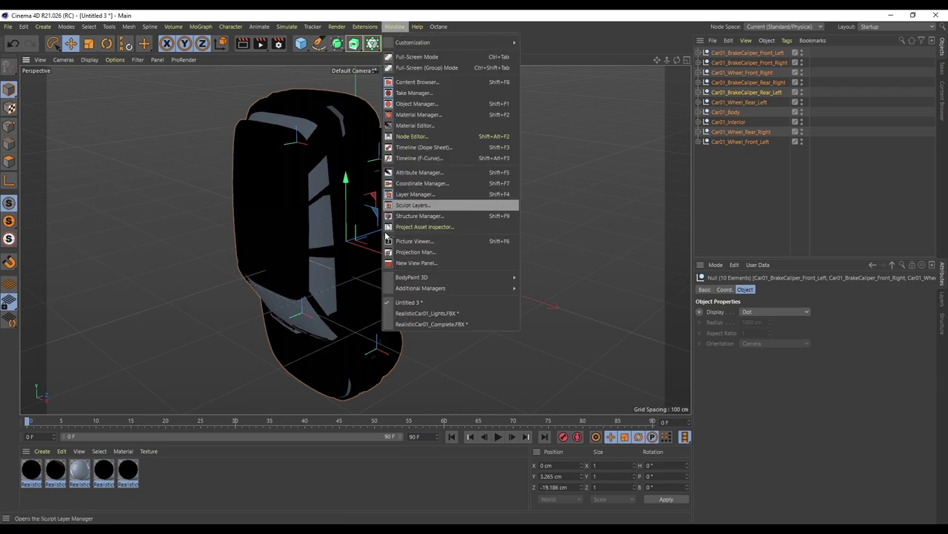
click(448, 314)
drag(750, 149, 688, 14)
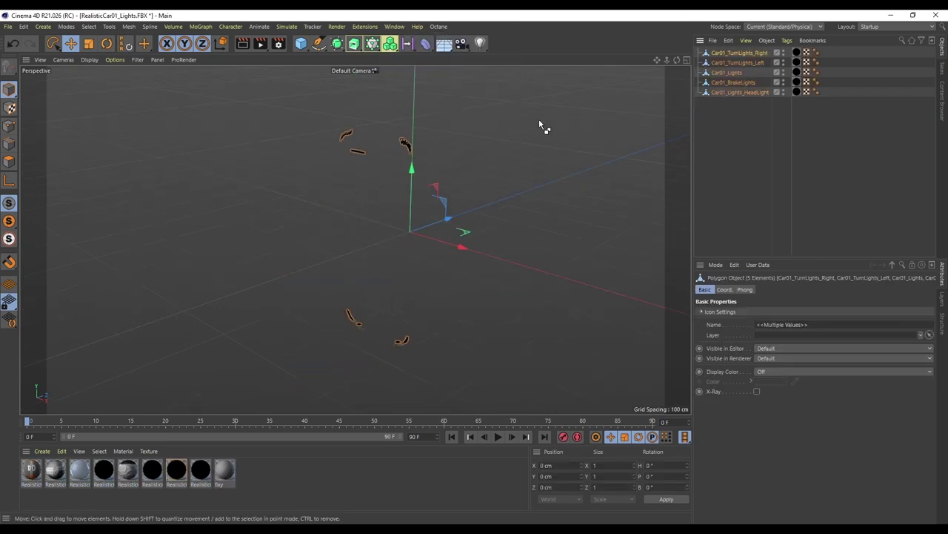
click(394, 27)
click(412, 324)
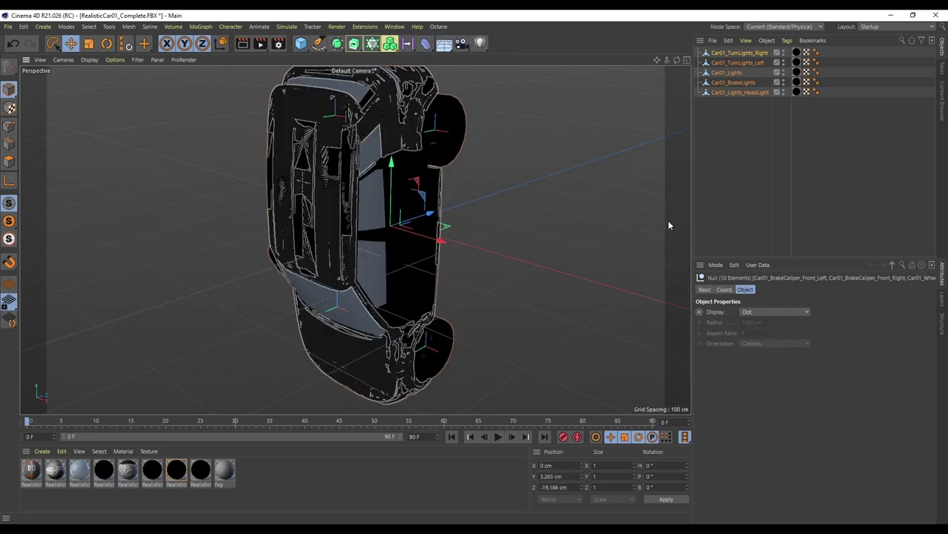
click(736, 140)
click(744, 203)
key(ctrl+v)
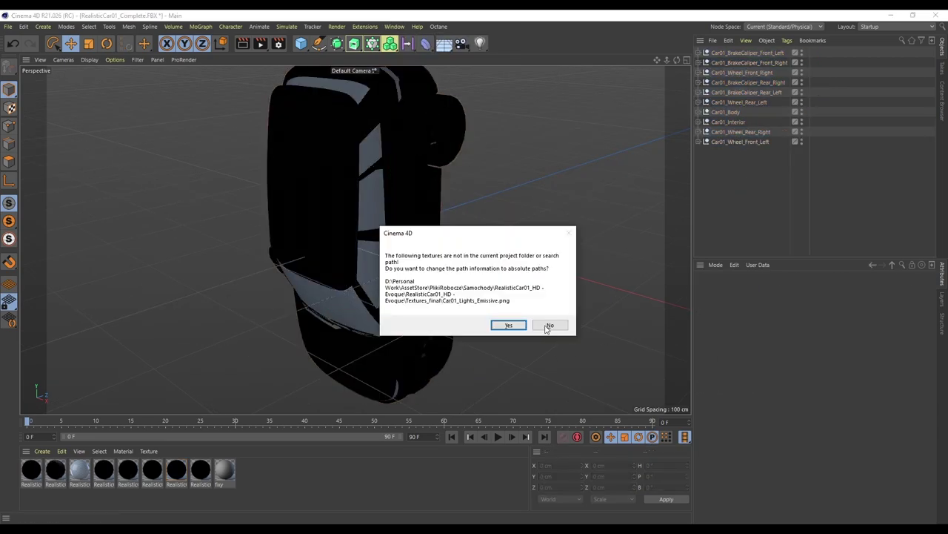
click(508, 325)
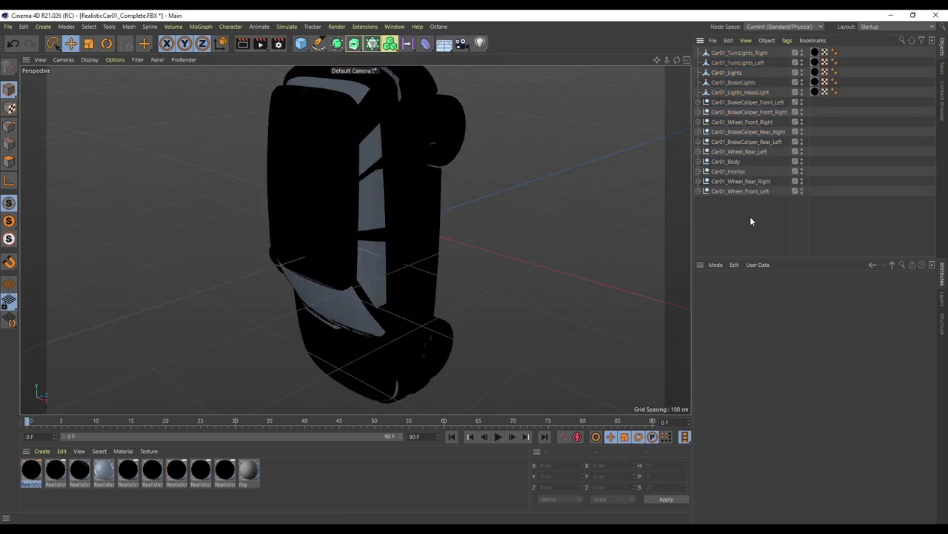
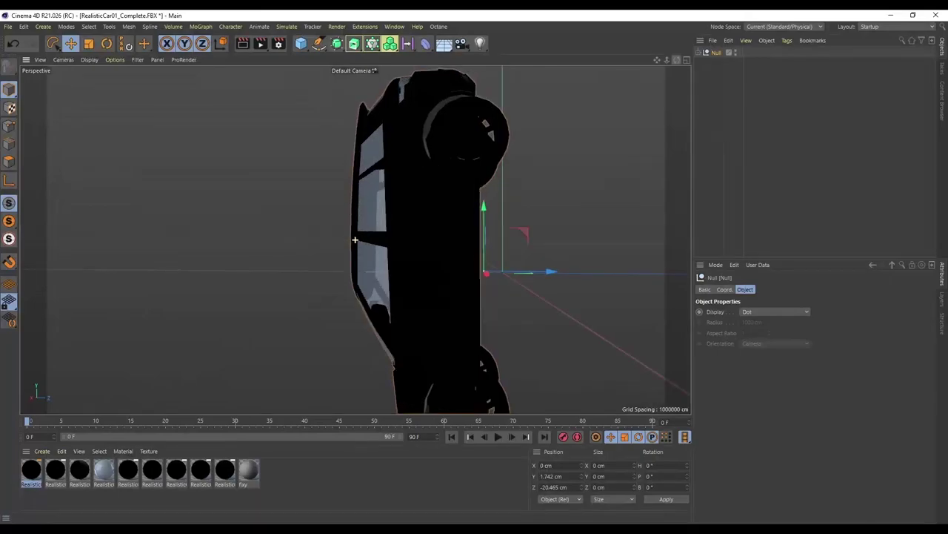
Show the car in four views and inspect the axis positions of its individual parts
click(687, 60)
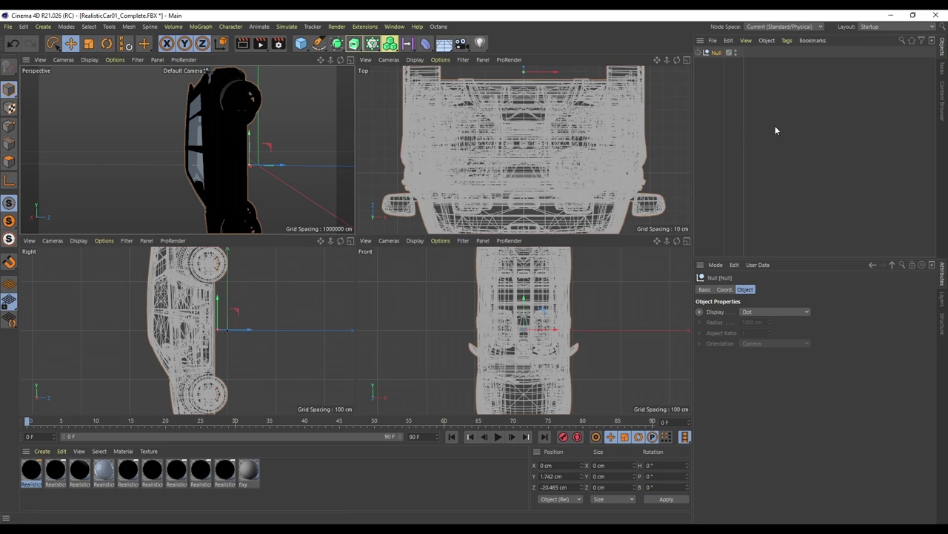
click(741, 99)
click(743, 111)
click(750, 123)
click(751, 129)
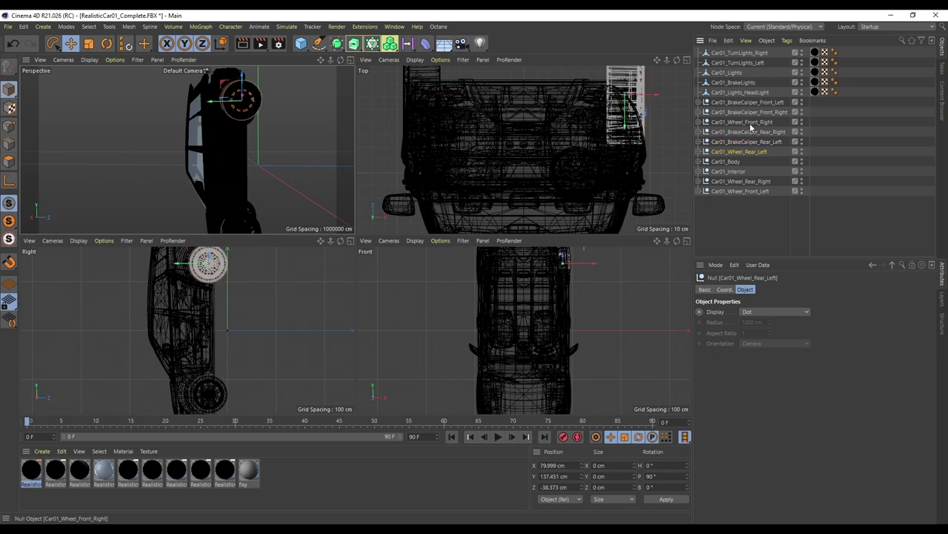
Group Car01_Body under a null at the world origin and place all the other car parts inside that null
click(727, 161)
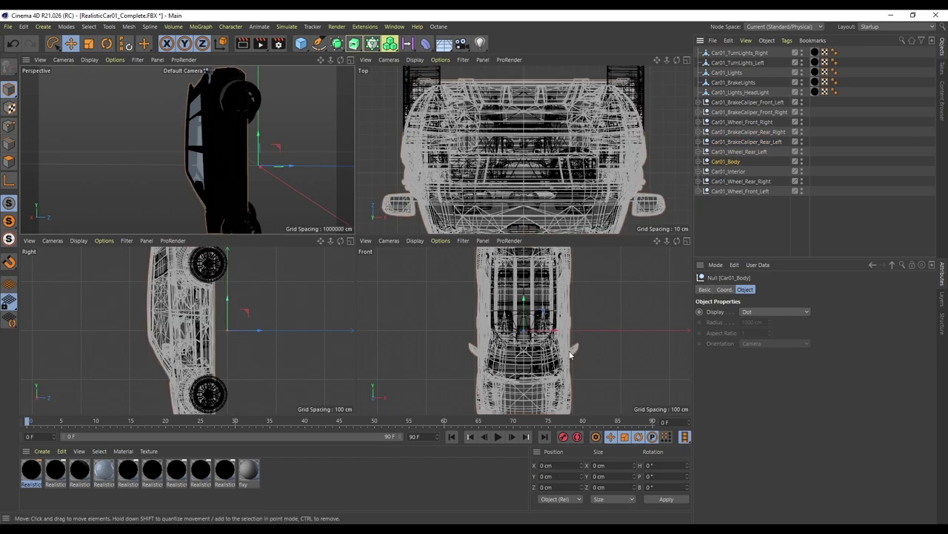
key(alt+g)
drag(718, 157, 724, 203)
click(725, 191)
shift+click(729, 52)
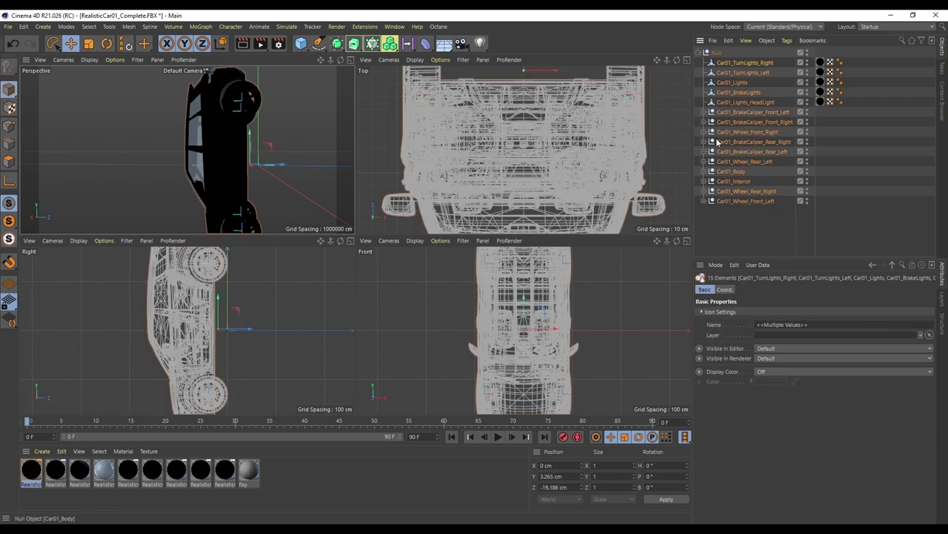
click(716, 52)
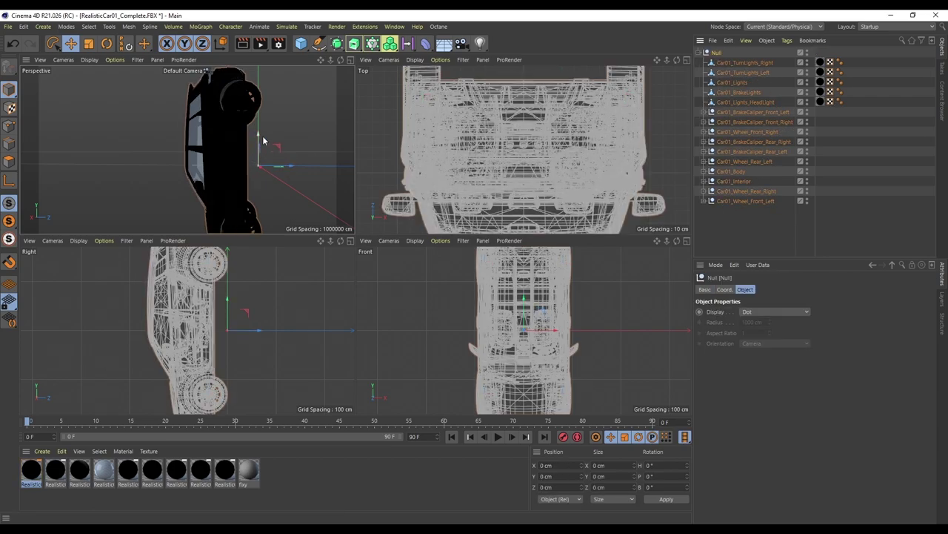
Rotate the car's parent null to a pitch of -90° so the car stands upright on its wheels
key(r)
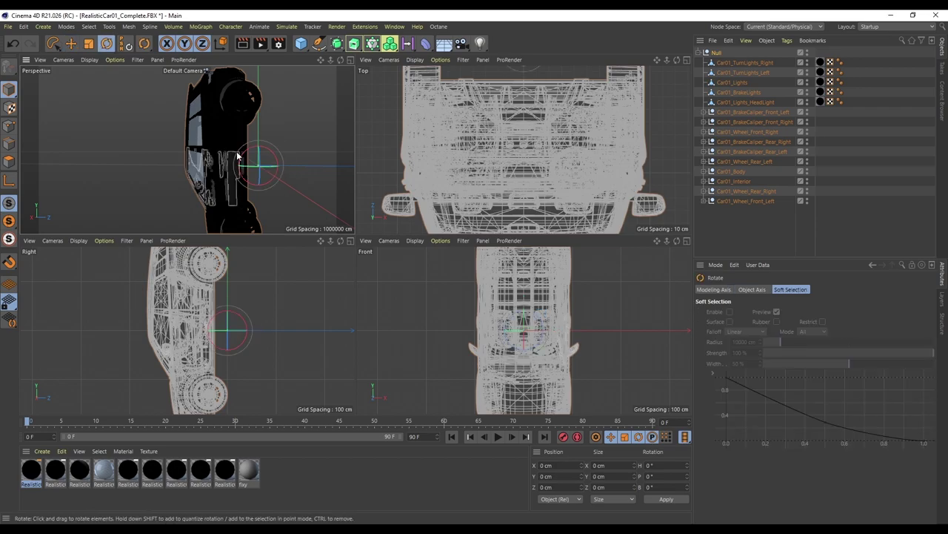
drag(241, 156, 286, 137)
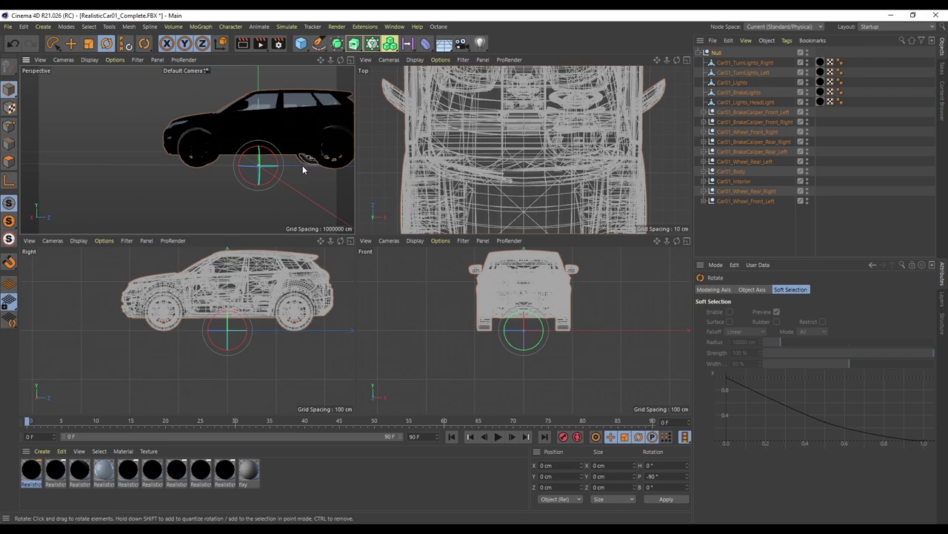
key(space)
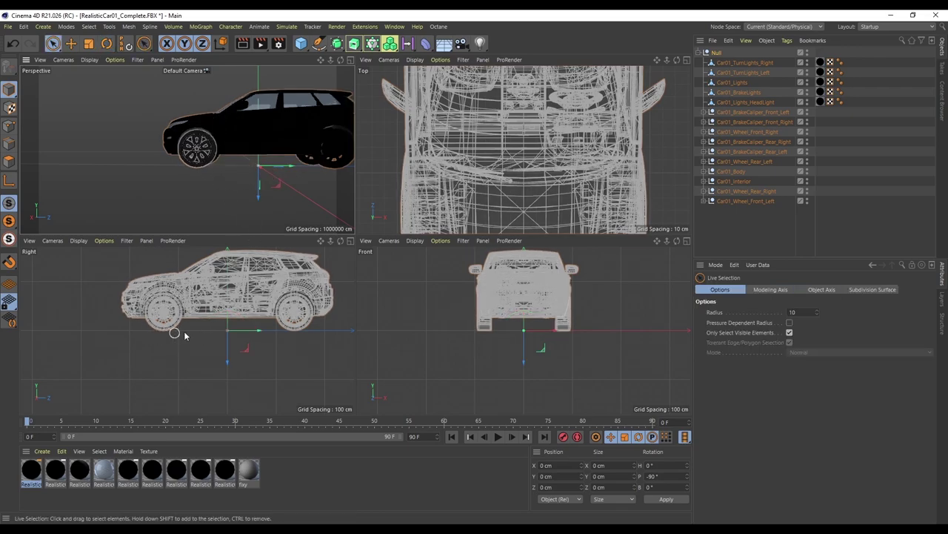
Try moving the car's parent null vertically and reset its Y position to 0
drag(227, 363, 228, 326)
drag(524, 478, 481, 472)
text(0)
key(Return)
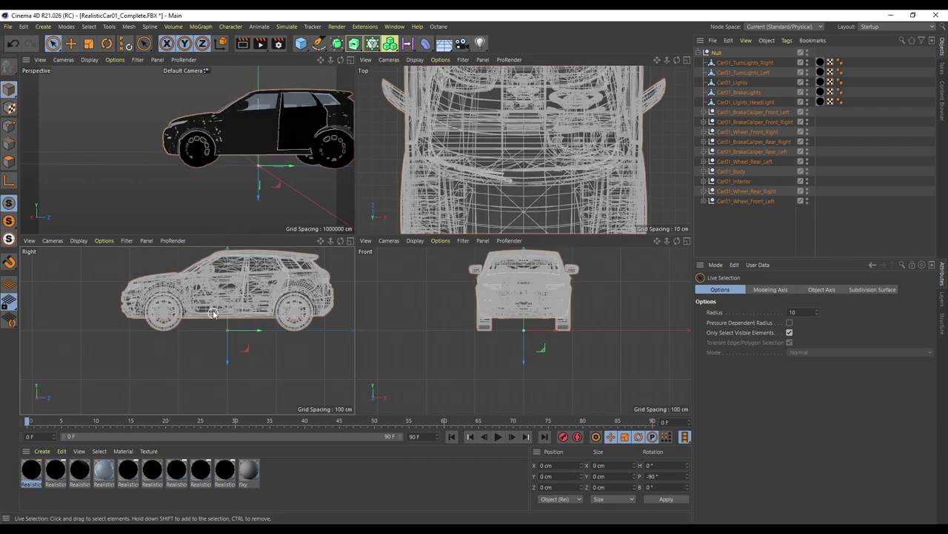
Try scaling the car's parent null and undo the scaling
key(t)
drag(179, 387, 355, 331)
key(ctrl+z)
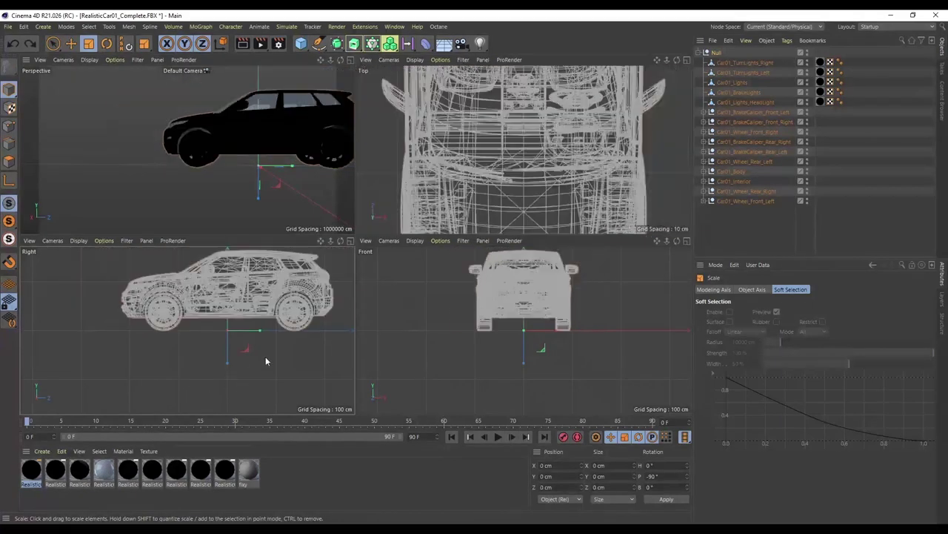
key(9)
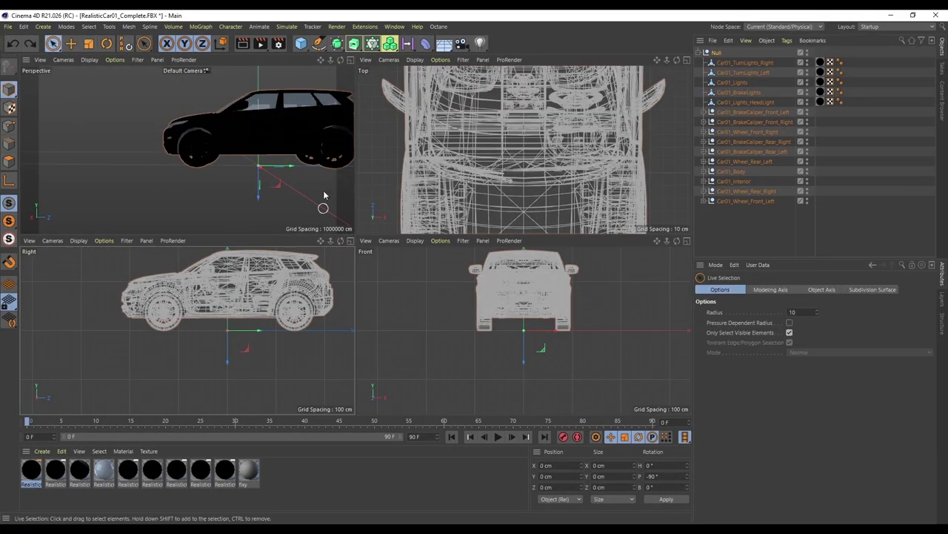
Enable axis editing and rotate only the parent null's axis to a pitch of 0°
click(7, 183)
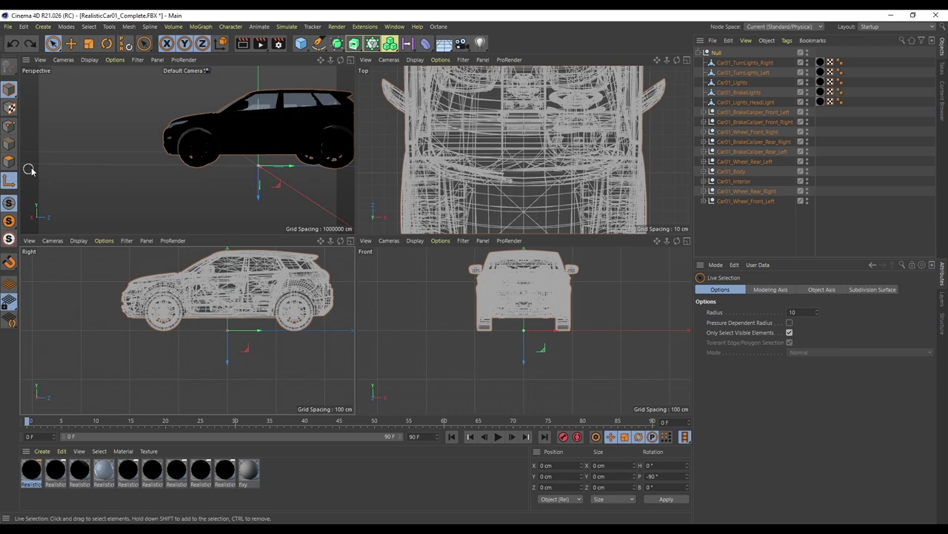
key(r)
drag(254, 156, 218, 196)
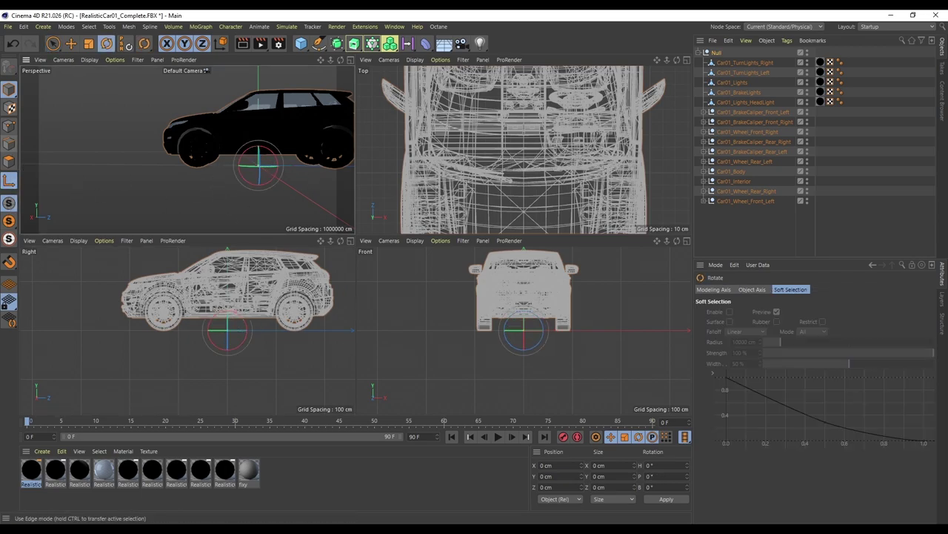
click(54, 44)
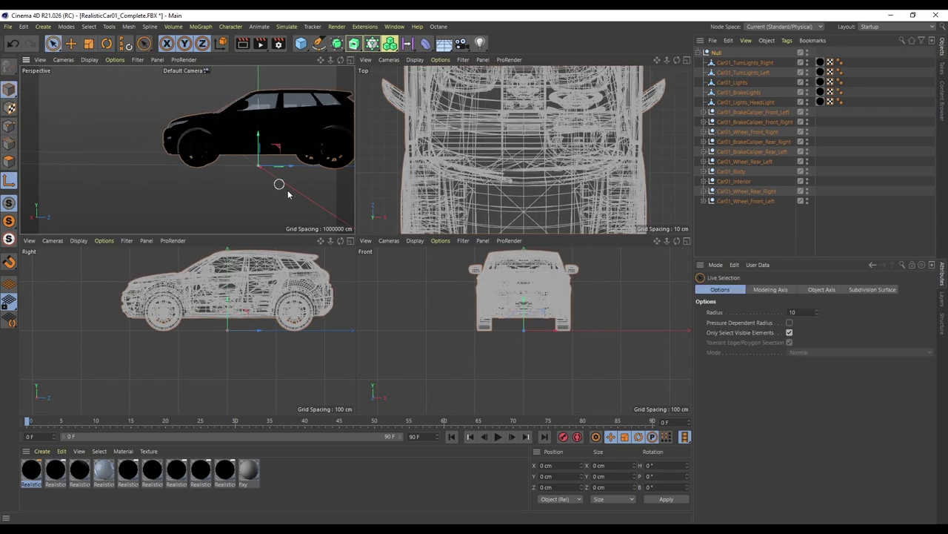
Rotate the parent null's axis to a pitch of 90° and turn axis editing off
key(r)
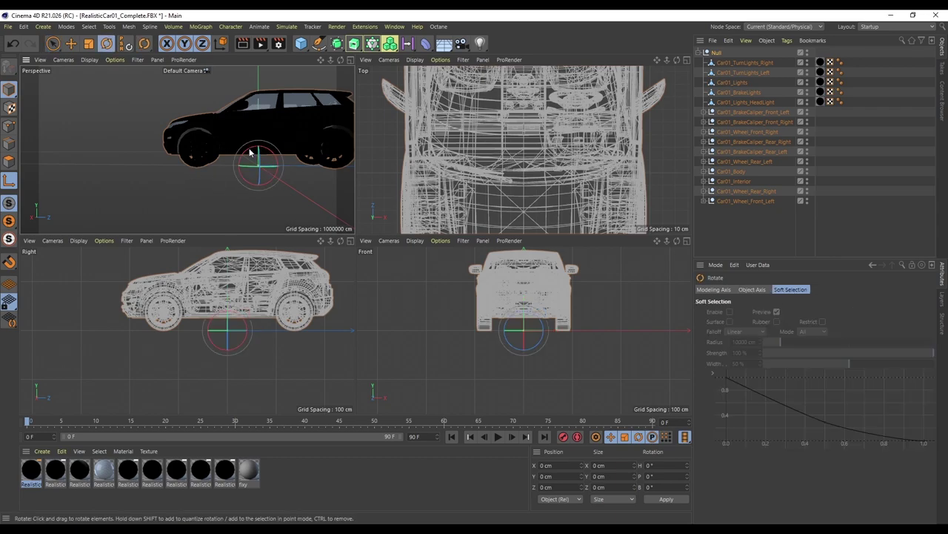
drag(250, 152, 222, 189)
drag(341, 62, 185, 152)
click(10, 183)
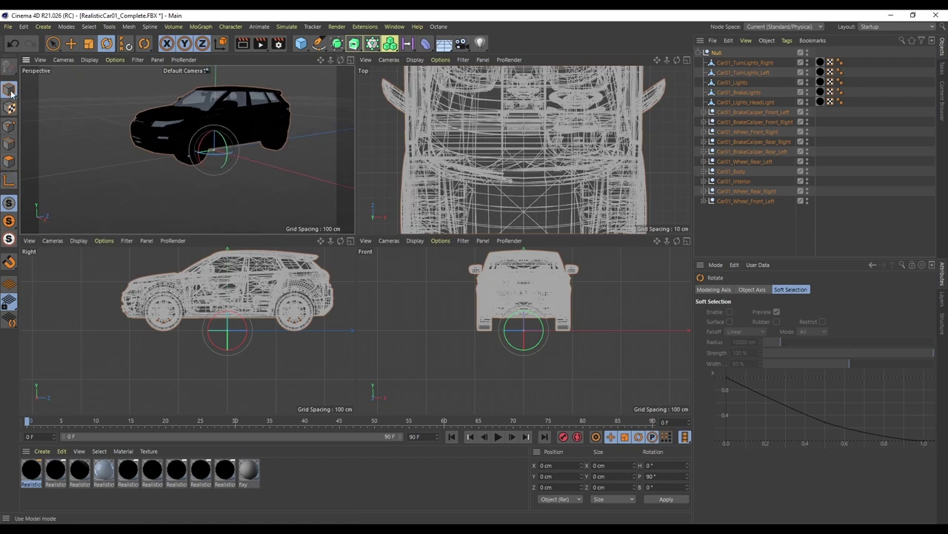
Try moving the car along its parent null's Y axis and undo the move
click(52, 43)
drag(188, 158, 169, 161)
key(ctrl+z)
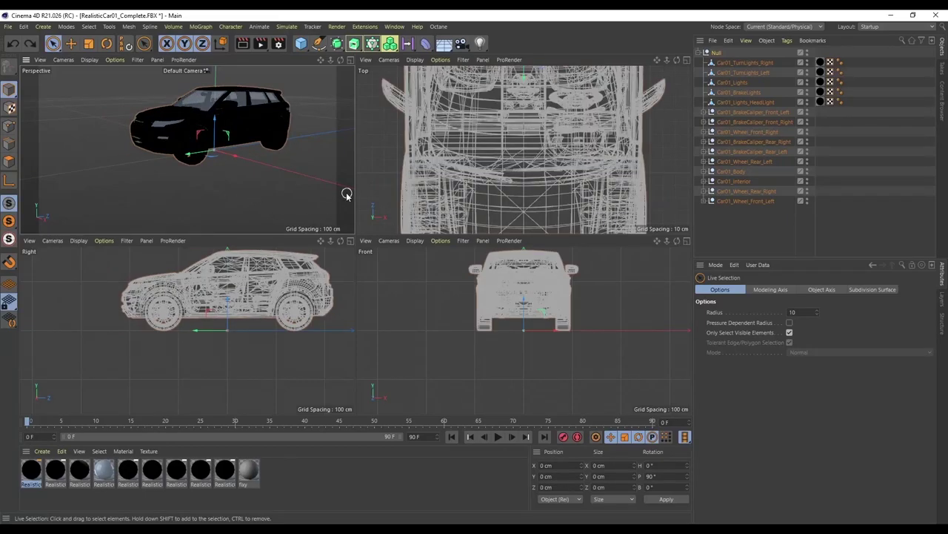
Group the five car light objects, from Car01_TurnLights_Right to Car01_Lights_HeadLight, under a null named Lights
drag(322, 61, 318, 80)
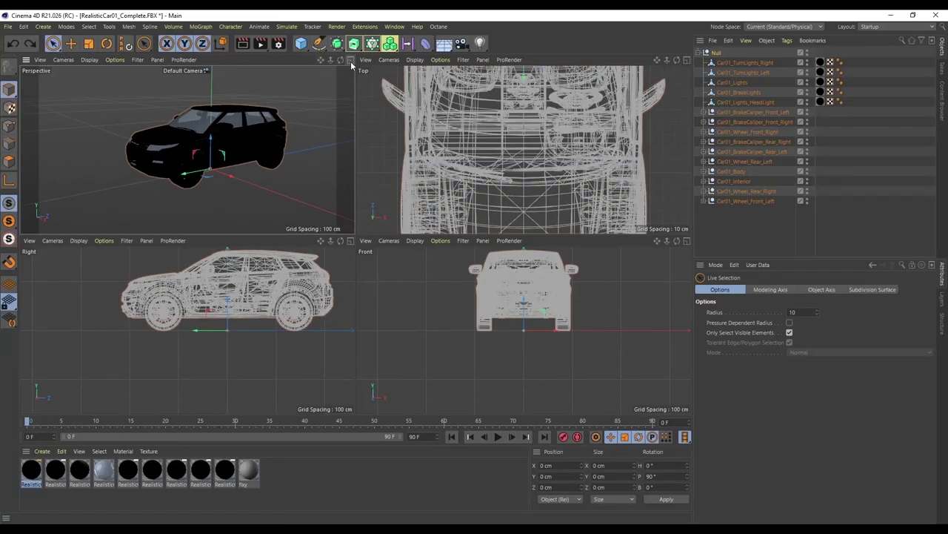
click(351, 60)
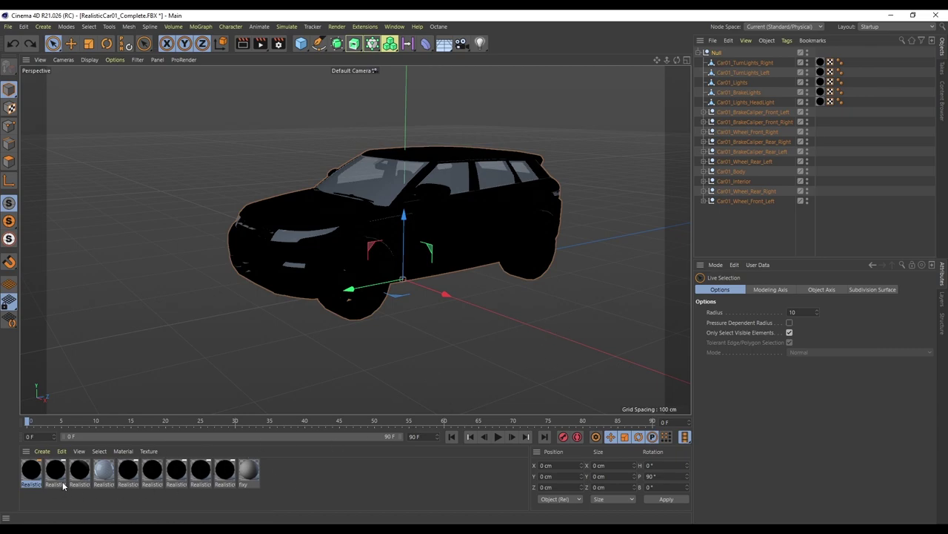
click(738, 235)
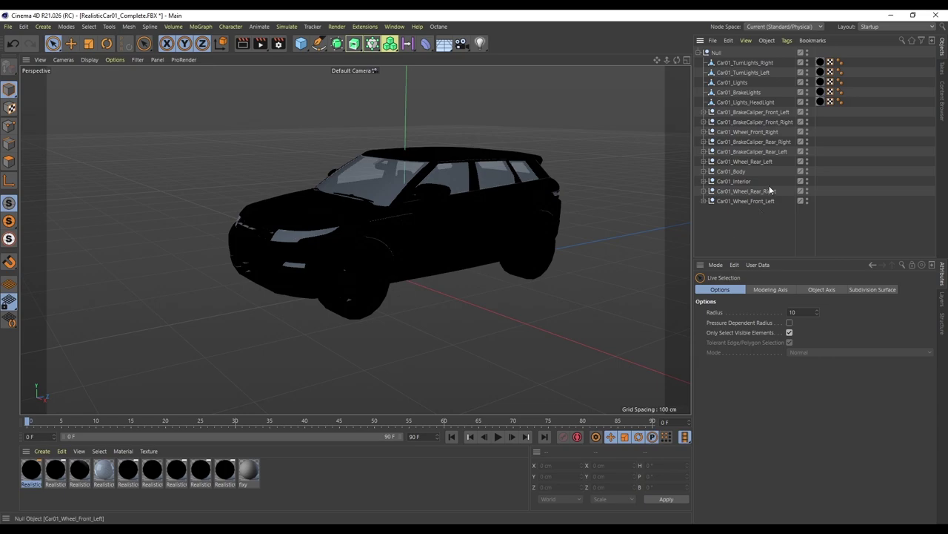
click(752, 103)
shift+click(755, 64)
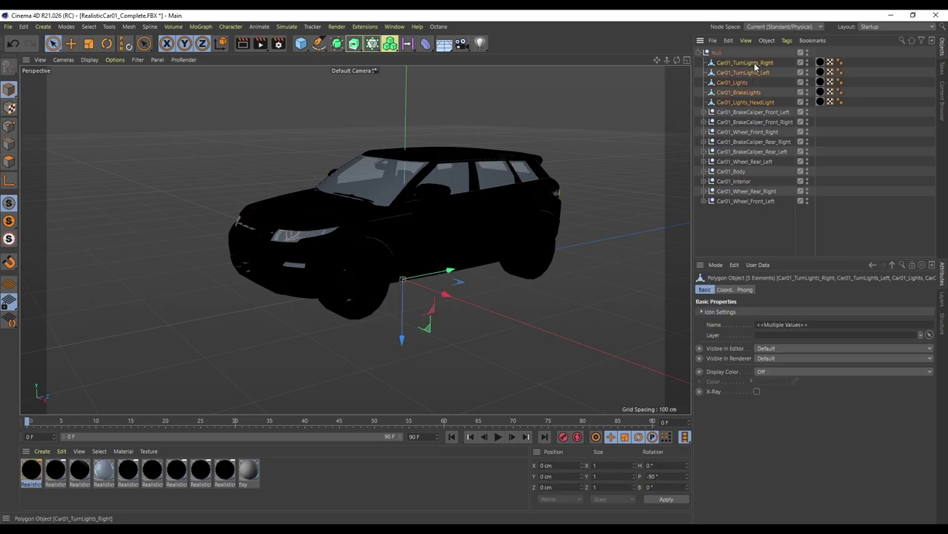
key(alt+g)
double_click(724, 63)
text(Lights)
key(Return)
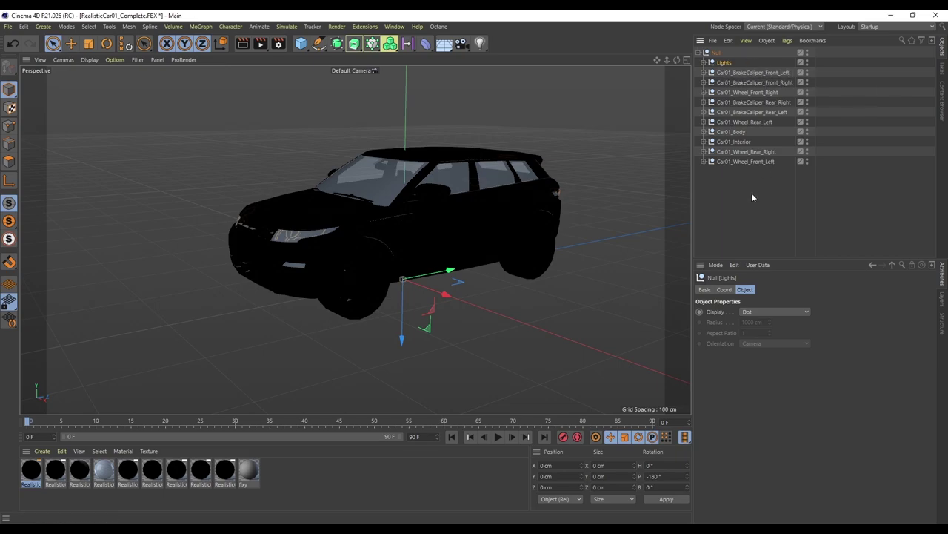
Copy the four Car01_Body meshes, LOD0 to LOD3, out of the Car01_Body group to the top level of the object hierarchy
click(704, 132)
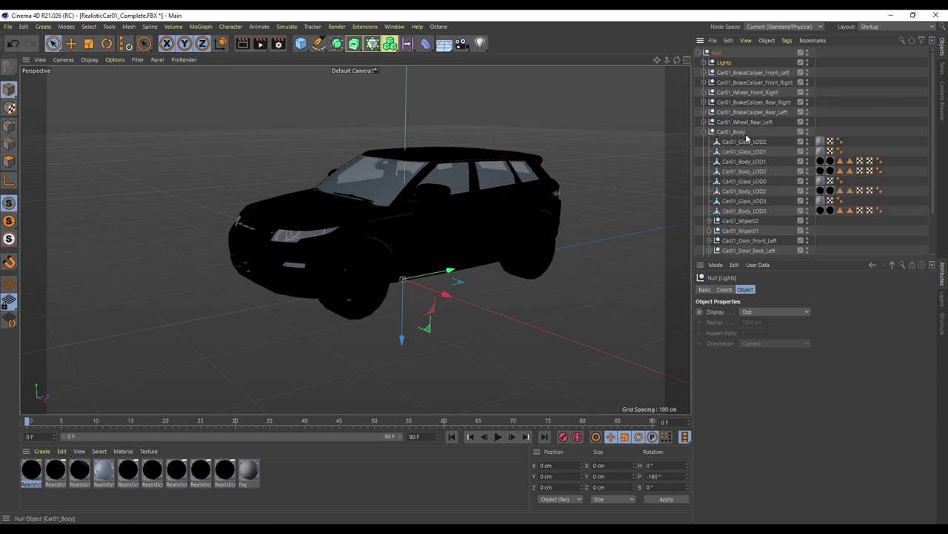
click(764, 172)
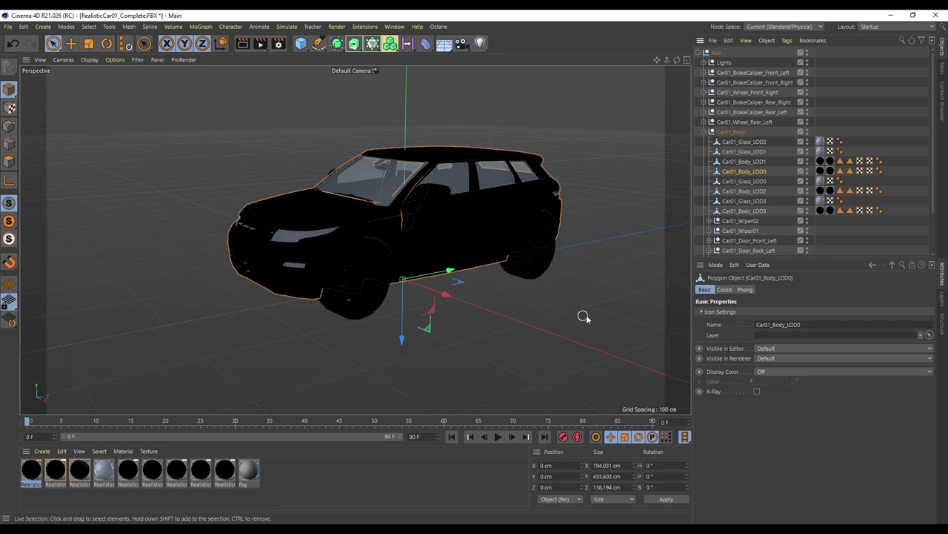
click(777, 212)
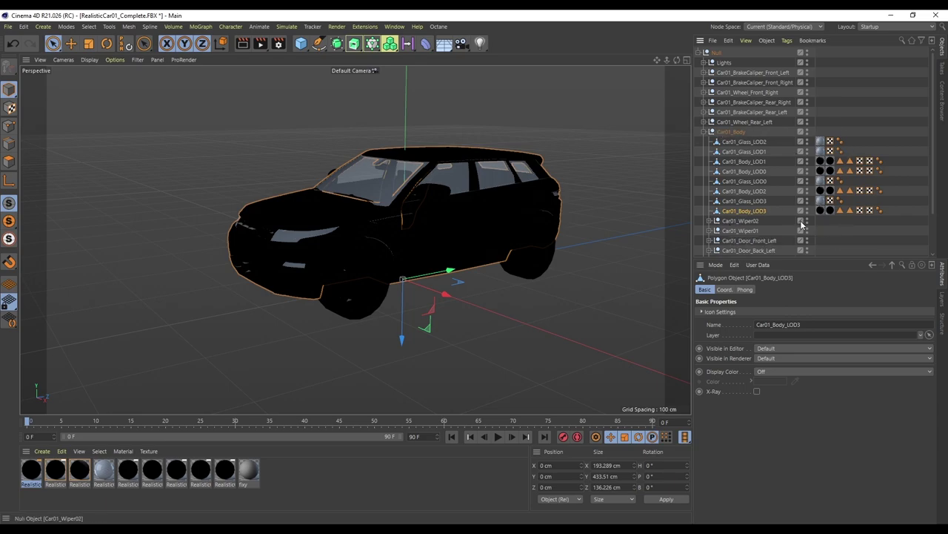
ctrl+click(755, 161)
ctrl+click(758, 192)
ctrl+click(755, 211)
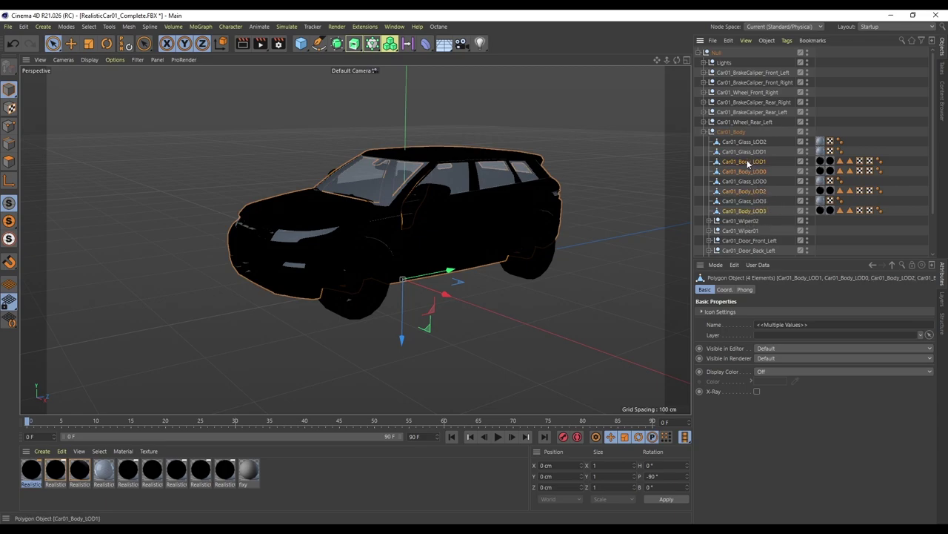
drag(720, 50, 717, 48)
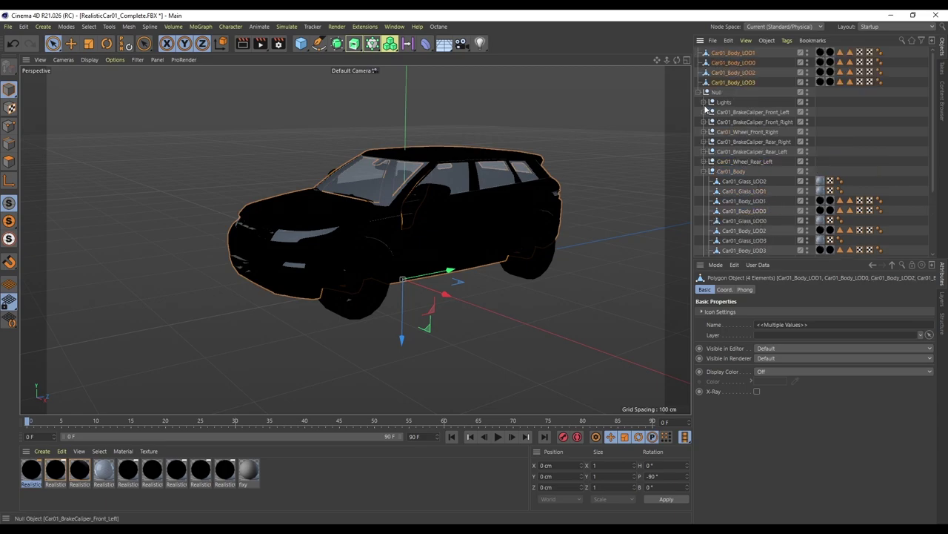
Hide the original car's null in the viewport and delete the material tags from the four body copies
click(699, 93)
click(769, 92)
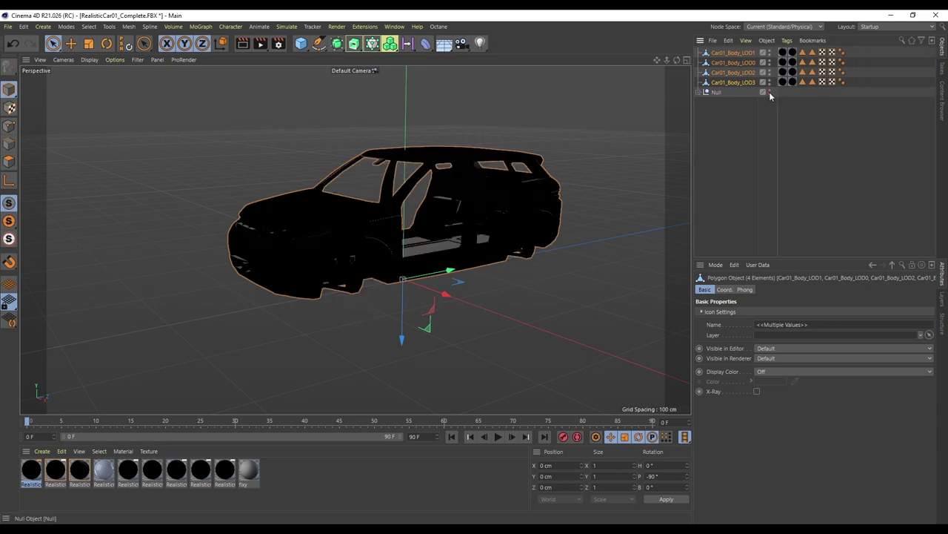
click(792, 53)
key(Delete)
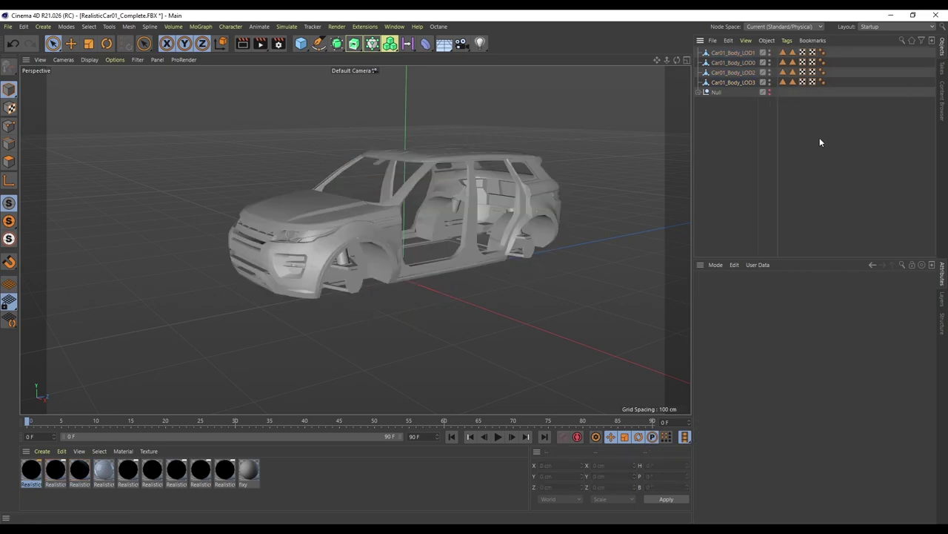
Spread the body copies side by side along X, moving LOD0 to about -243 cm, LOD3 to about 439 cm and LOD2 between LOD1 and LOD3
drag(676, 59, 743, 66)
click(742, 65)
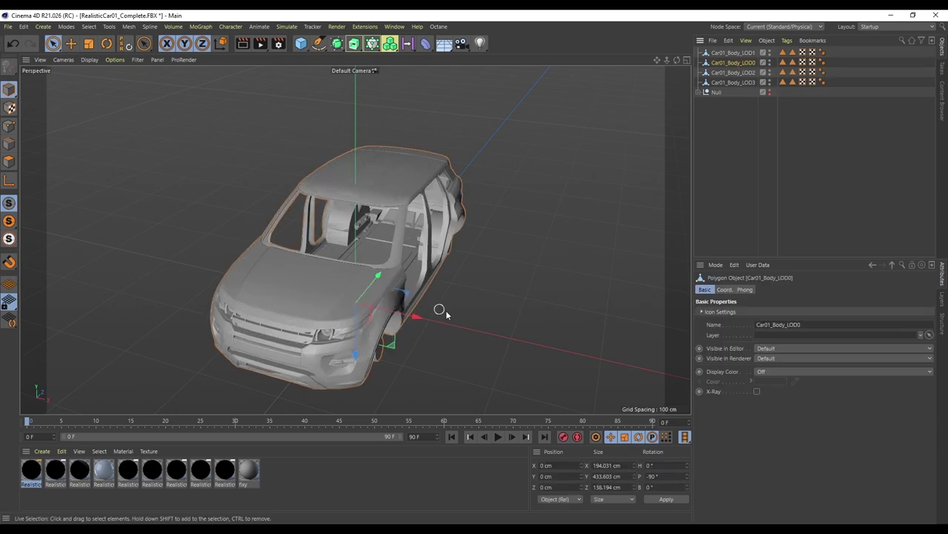
drag(413, 317, 252, 285)
click(734, 73)
drag(415, 317, 604, 338)
click(733, 83)
drag(415, 318, 845, 400)
scroll(415, 316, down, 5)
drag(659, 60, 659, 59)
Display the perspective view in Gouraud Shading (Lines) and compare the mesh density of the four body LOD copies
click(89, 59)
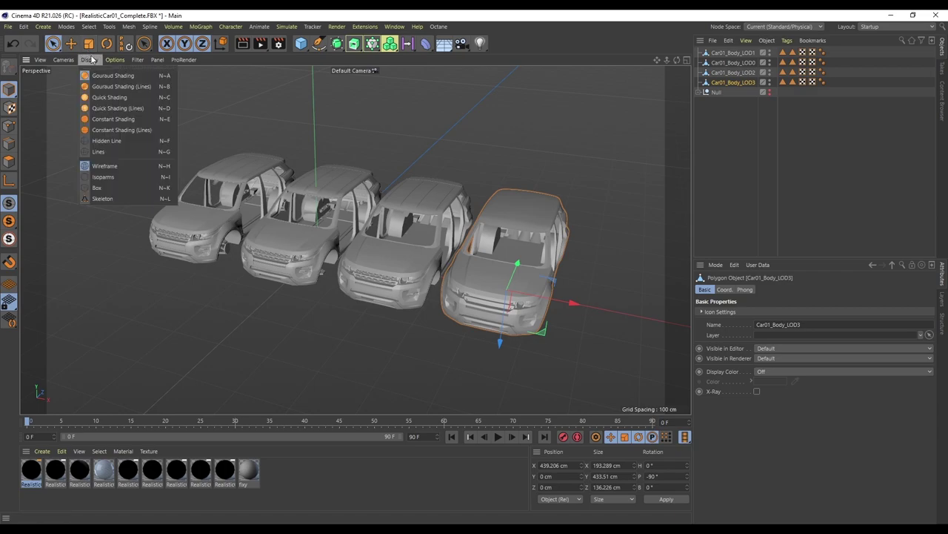
click(118, 87)
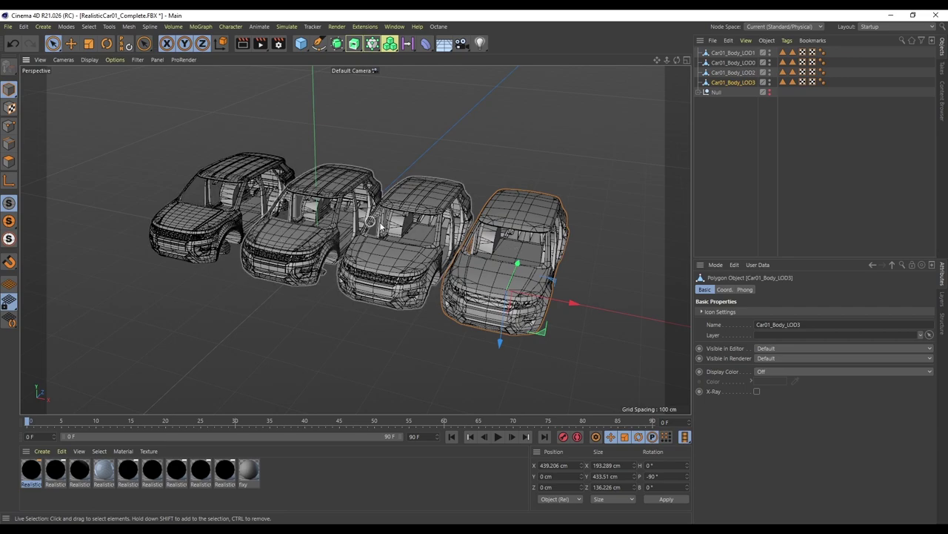
drag(666, 60, 690, 63)
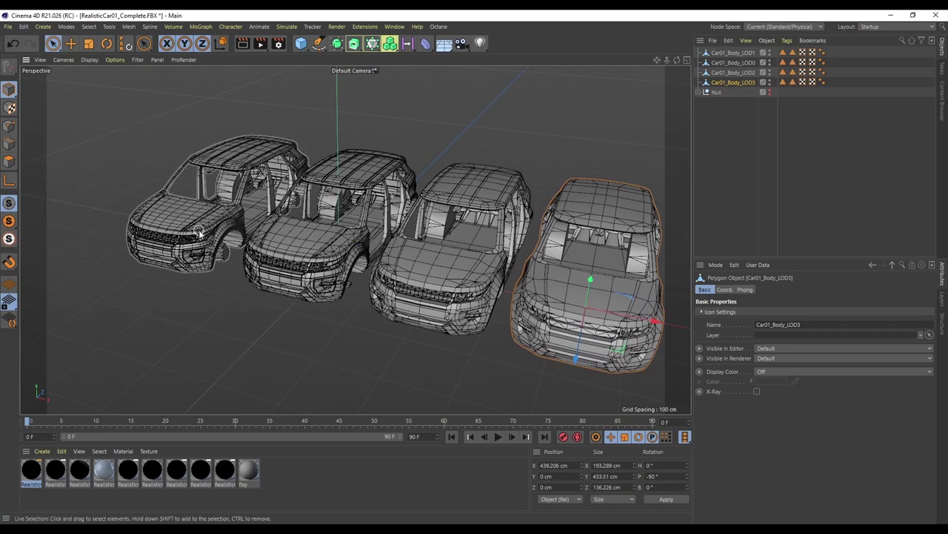
drag(678, 59, 620, 47)
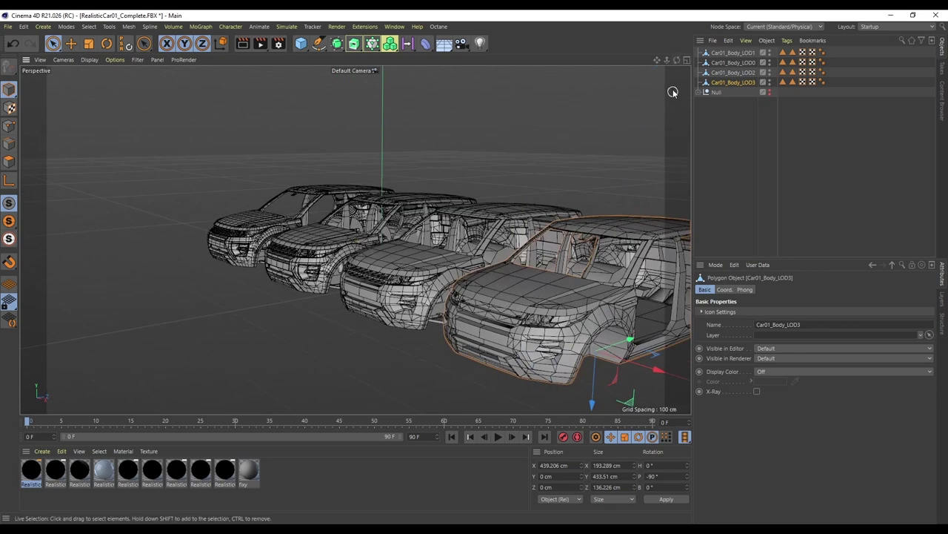
drag(658, 61, 641, 72)
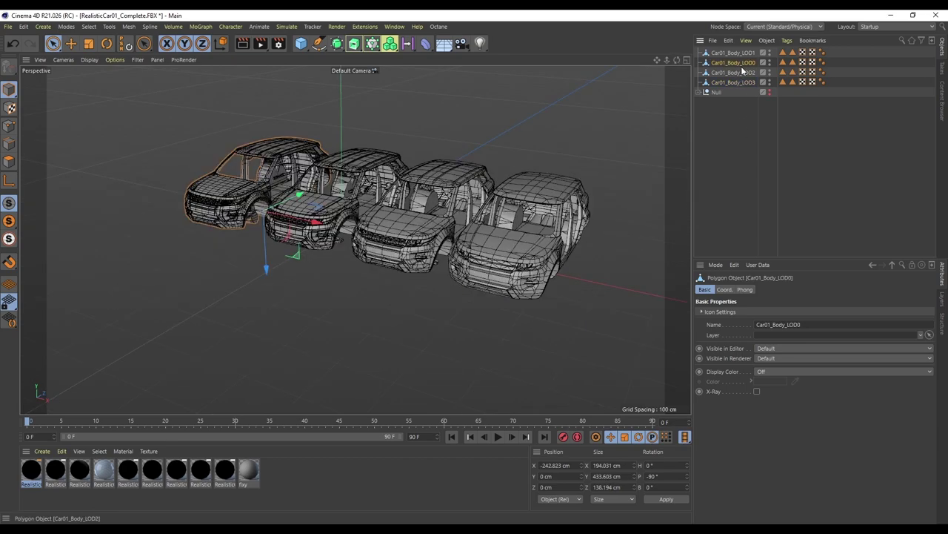
click(749, 54)
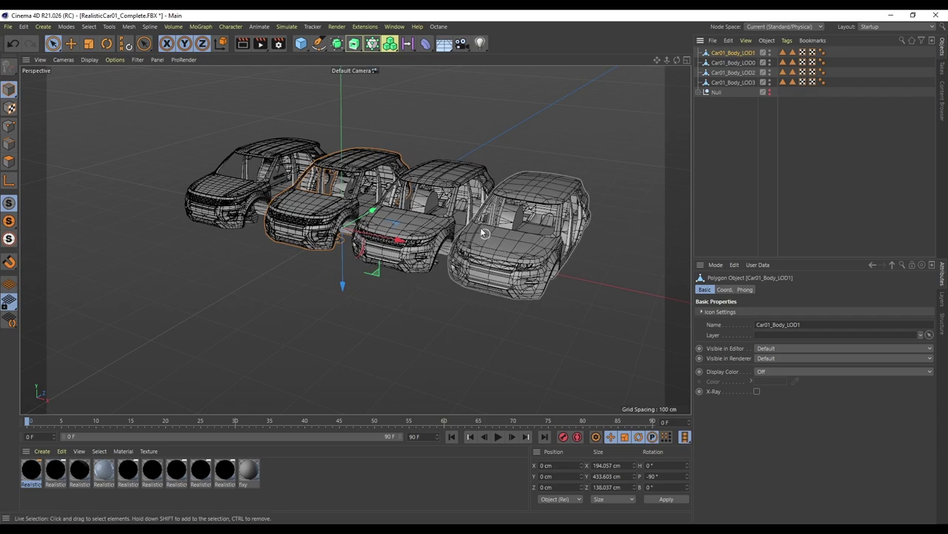
Delete the four top-level body copies and make the original car's null visible again
click(747, 81)
shift+click(741, 53)
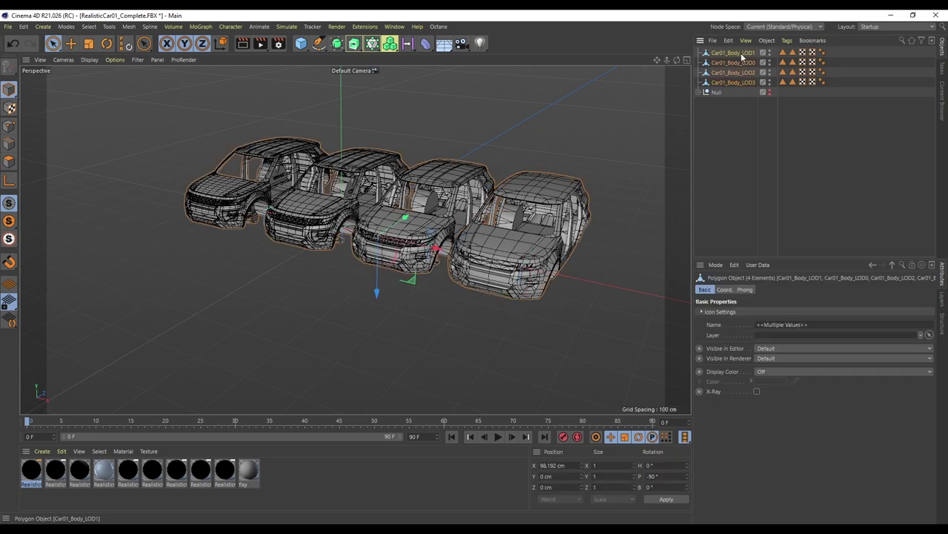
key(Delete)
click(698, 53)
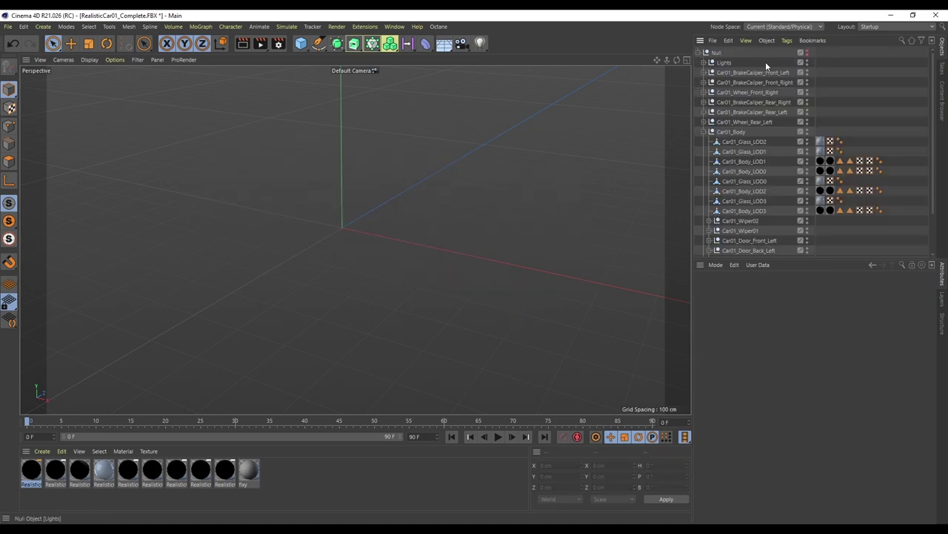
click(806, 53)
click(705, 131)
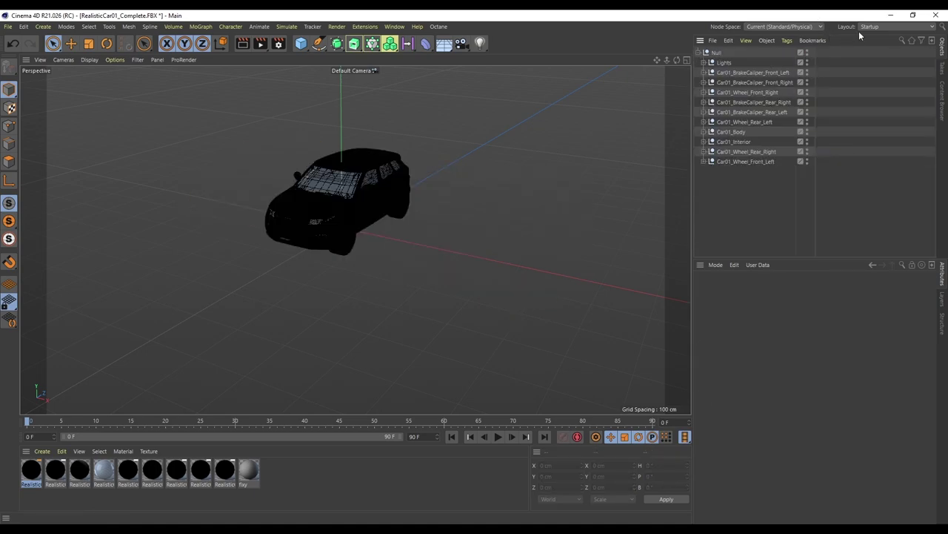
Filter the object hierarchy for "lod1" and delete all matching LOD1 meshes
click(901, 41)
text(lod1)
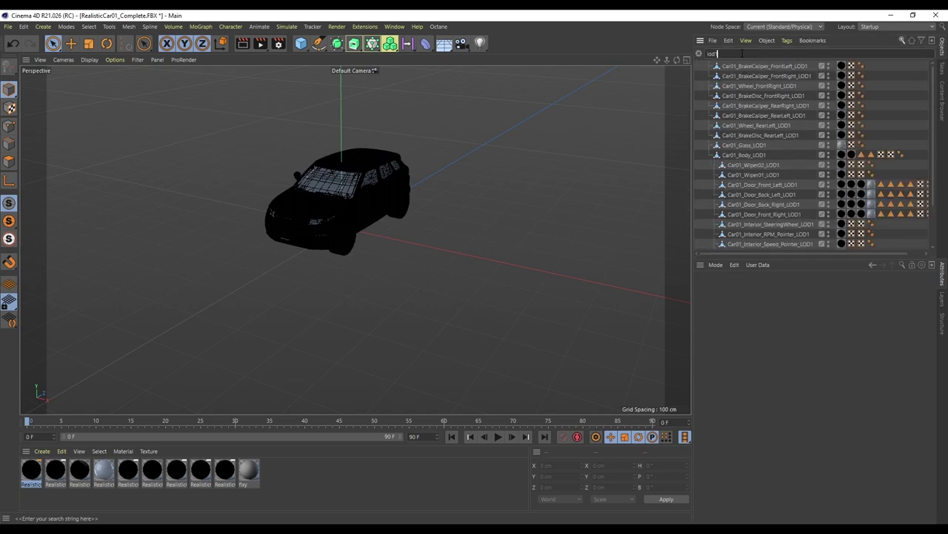
click(759, 68)
scroll(776, 183, down, 3)
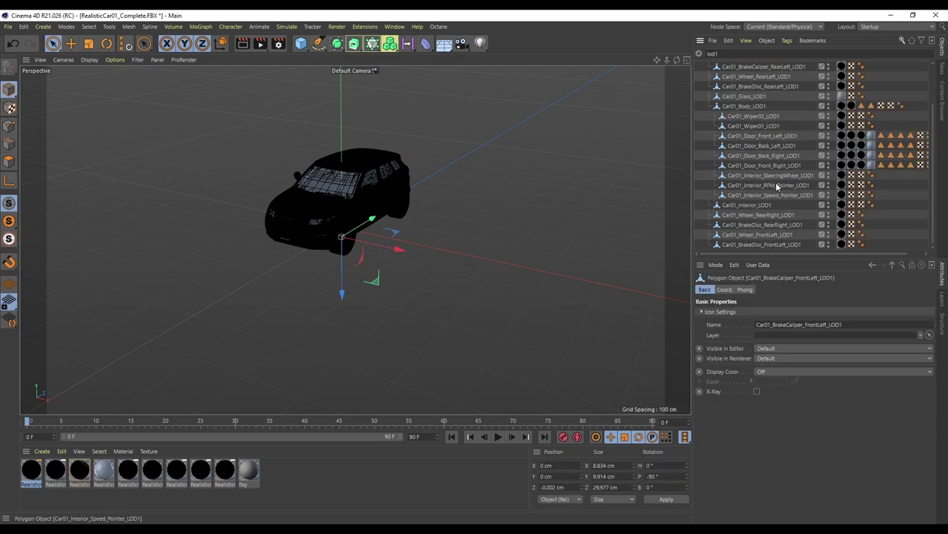
shift+click(764, 245)
key(Delete)
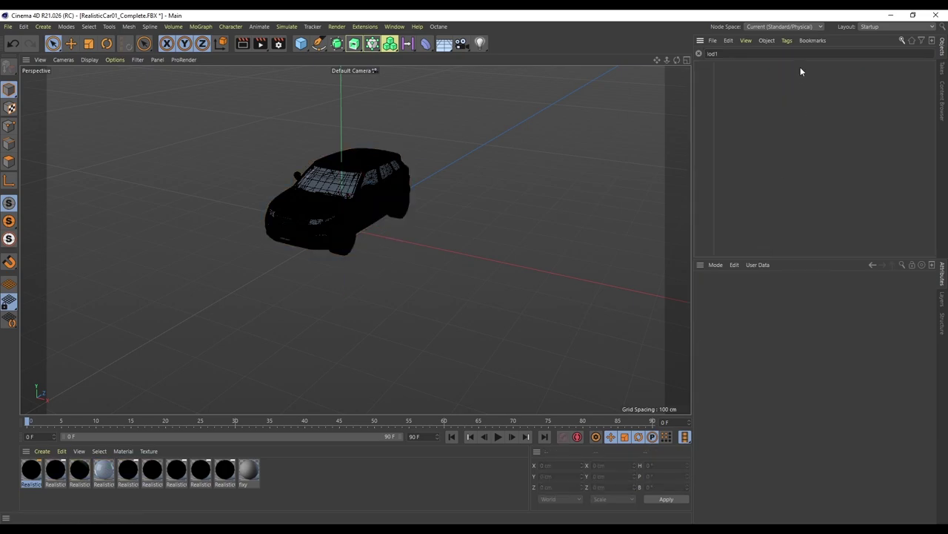
Change the object filter to "lod2" and delete all matching LOD2 meshes
click(793, 53)
key(BackSpace)
text(2)
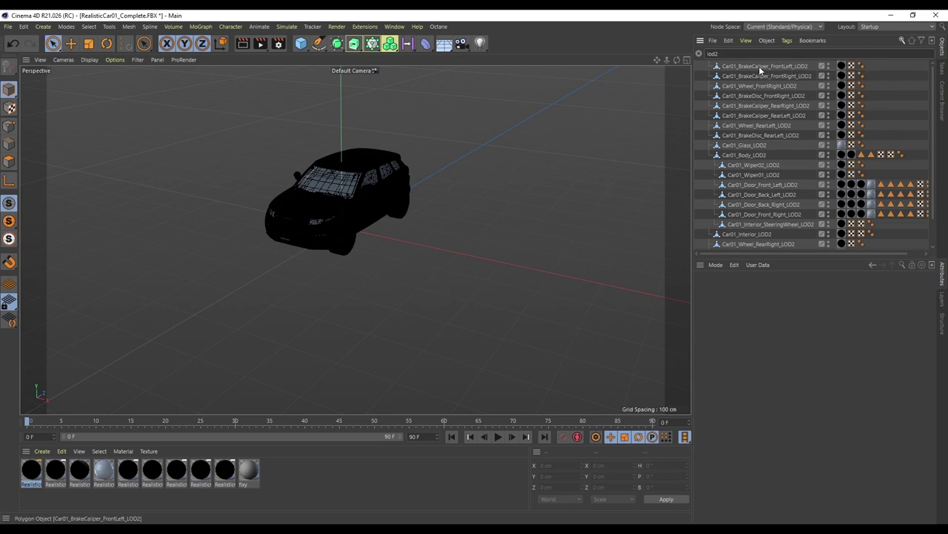
click(759, 67)
scroll(766, 154, down, 1)
shift+click(761, 245)
key(Delete)
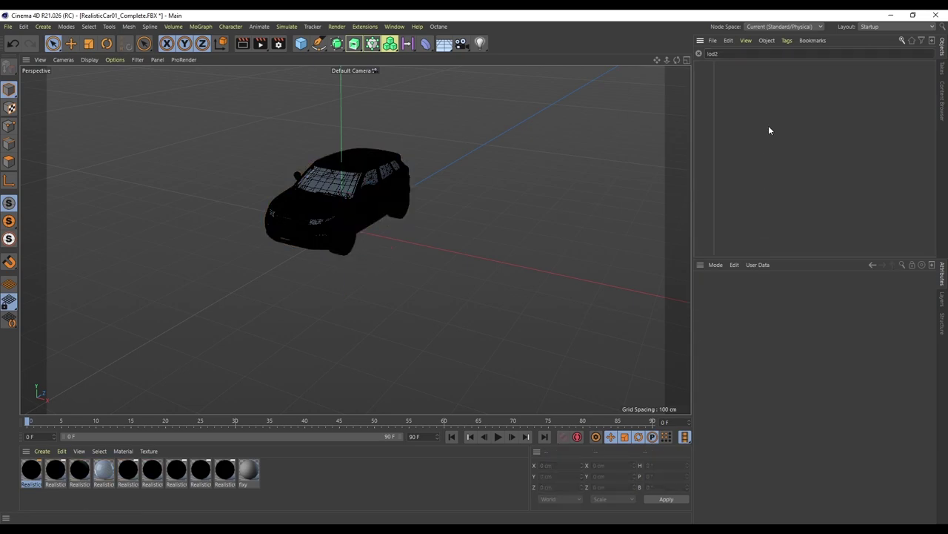
Change the object filter to "lod3", check the caliper, glass, body and front left door meshes, and delete Car01_Interior_LOD3
click(736, 53)
key(BackSpace)
text(3)
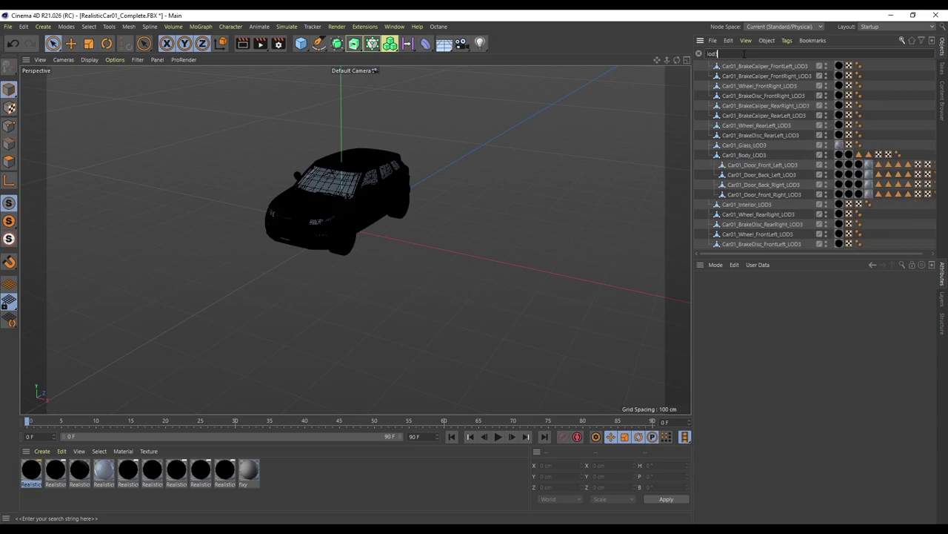
click(754, 76)
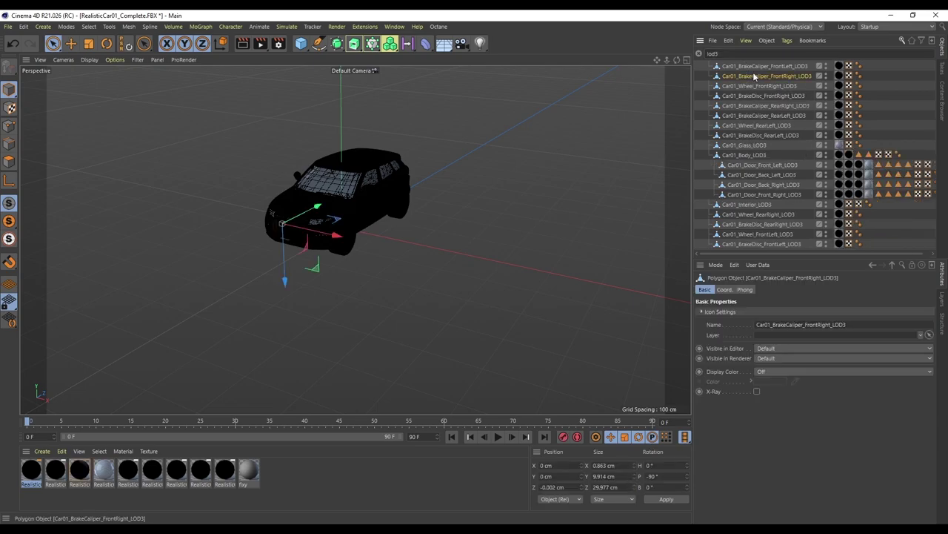
click(749, 146)
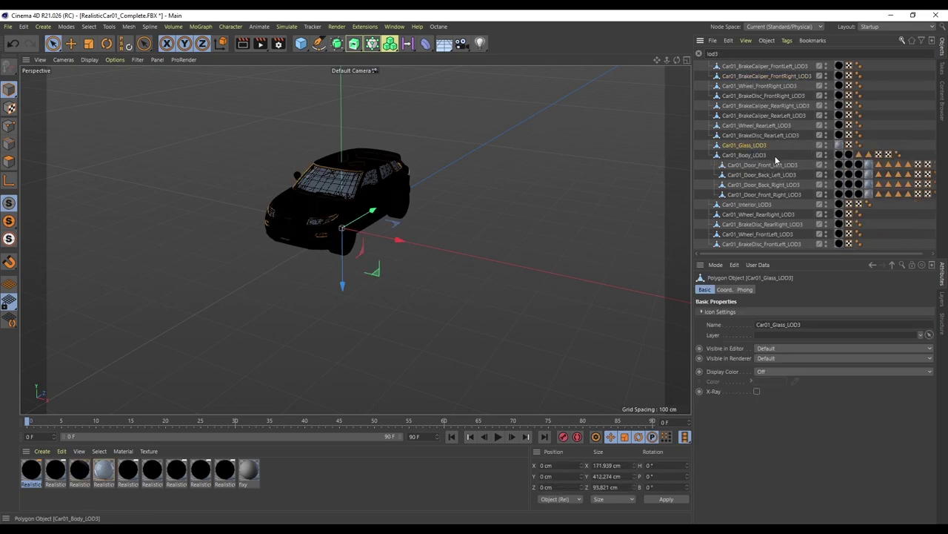
click(750, 155)
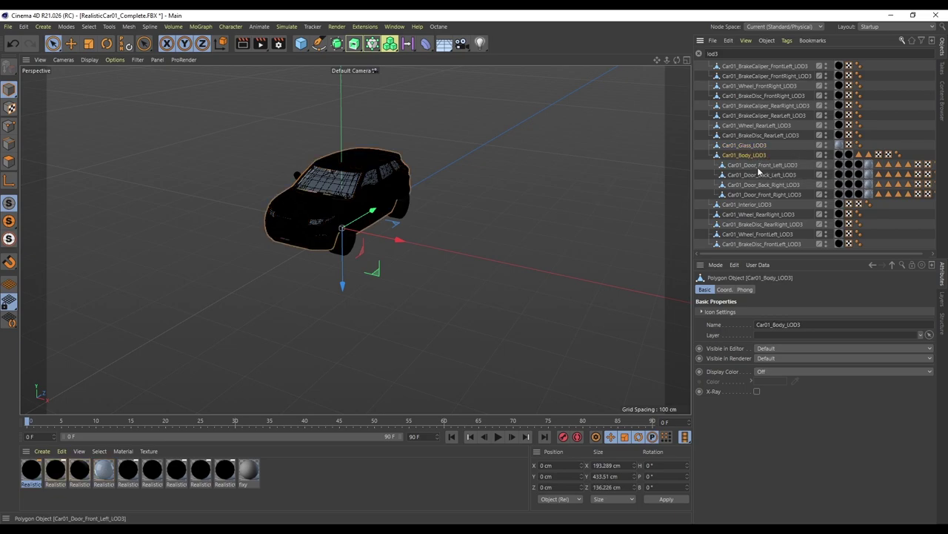
click(769, 164)
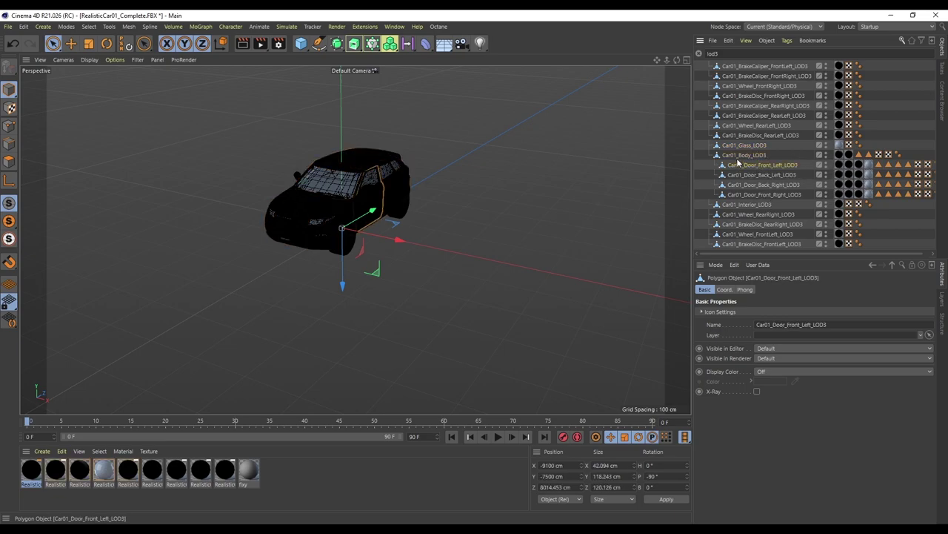
click(763, 206)
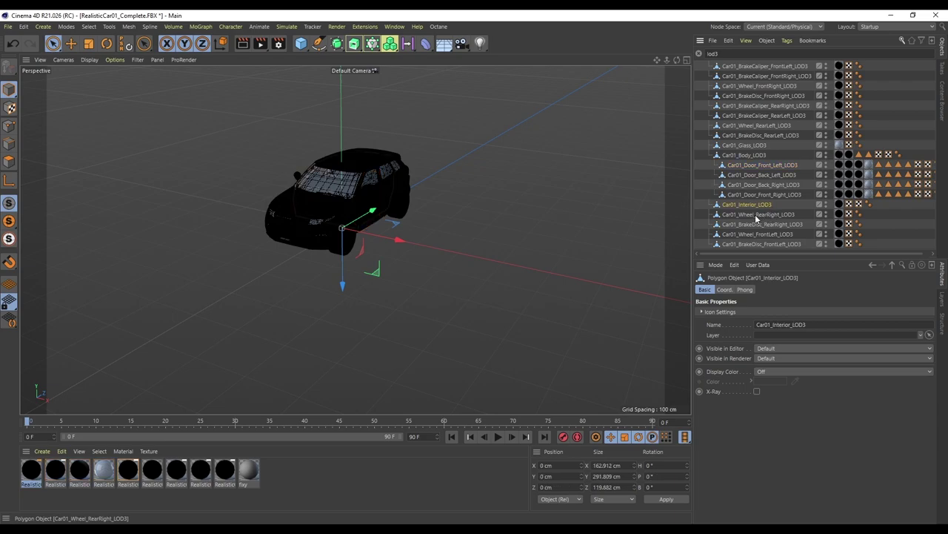
key(Delete)
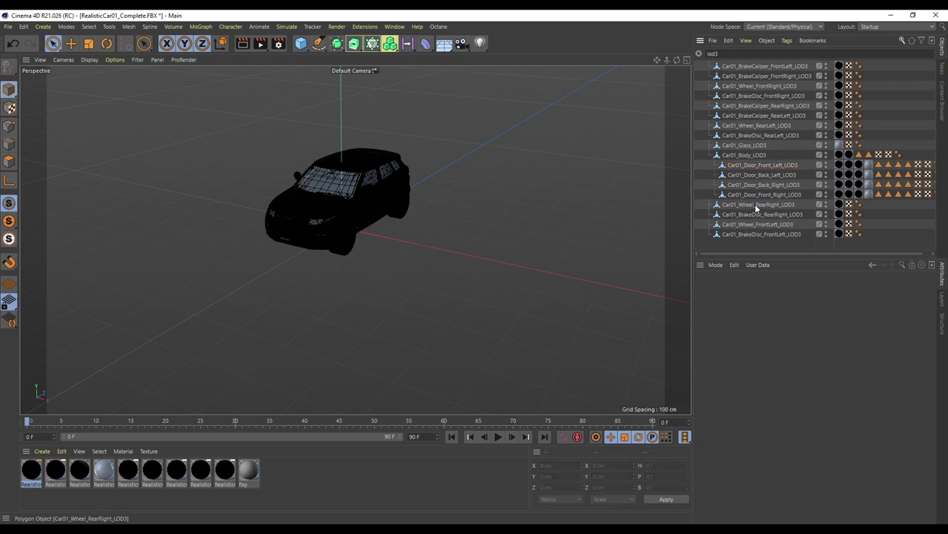
Delete the rear right and front left brake disc LOD3 meshes
click(758, 205)
click(765, 213)
key(Delete)
click(753, 223)
key(Delete)
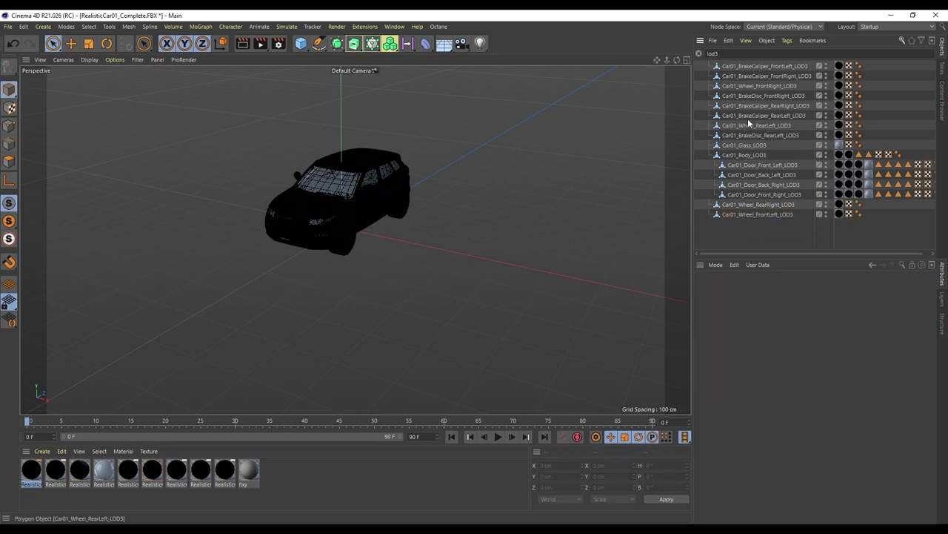
Delete the rear left and rear right brake caliper LOD3 meshes and the front right brake disc LOD3 mesh
click(749, 116)
key(Delete)
click(759, 105)
key(Delete)
click(757, 96)
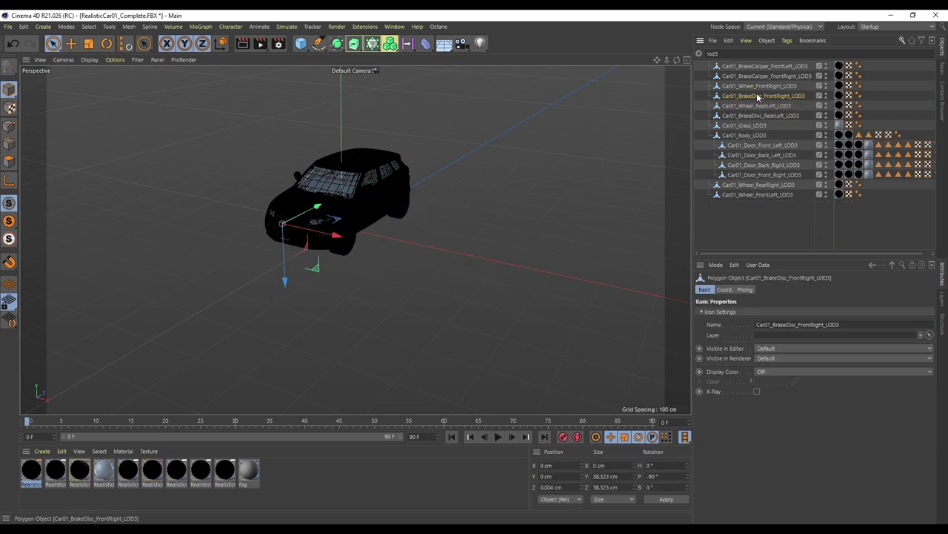
key(Delete)
Delete the front right and front left brake caliper LOD3 meshes and the rear left brake disc LOD3 mesh
click(755, 77)
key(Delete)
click(755, 67)
key(Delete)
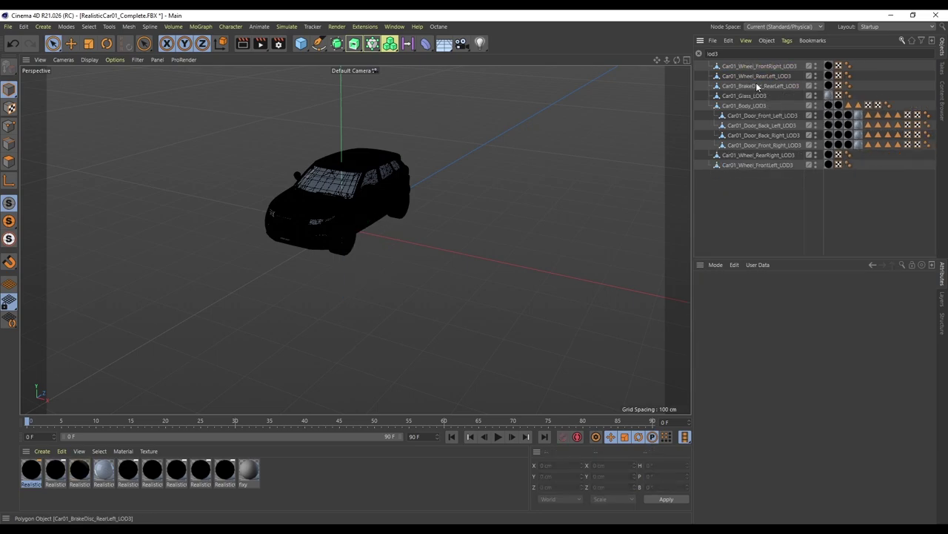
click(757, 86)
key(Delete)
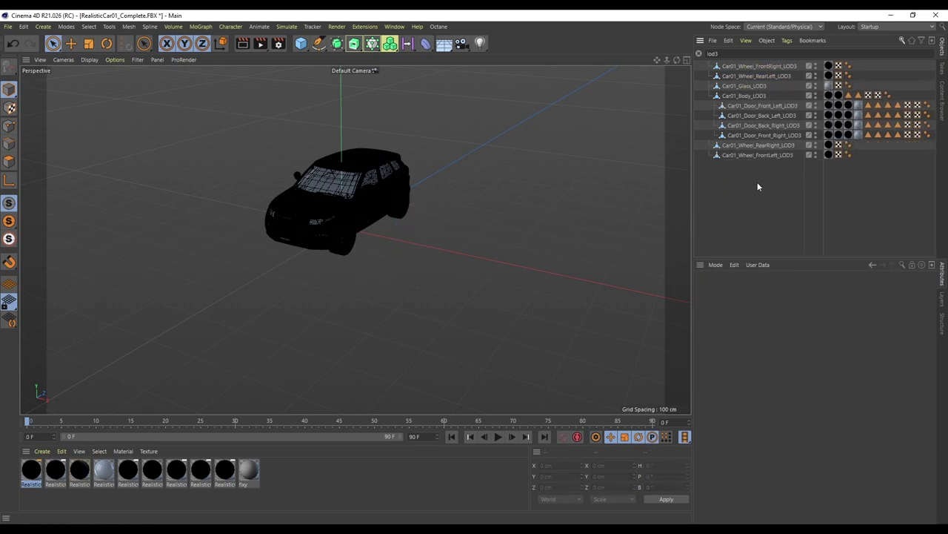
Filter the hierarchy for "lod3" again, hide the remaining LOD3 meshes in editor and renderer, and clear the filter
click(699, 53)
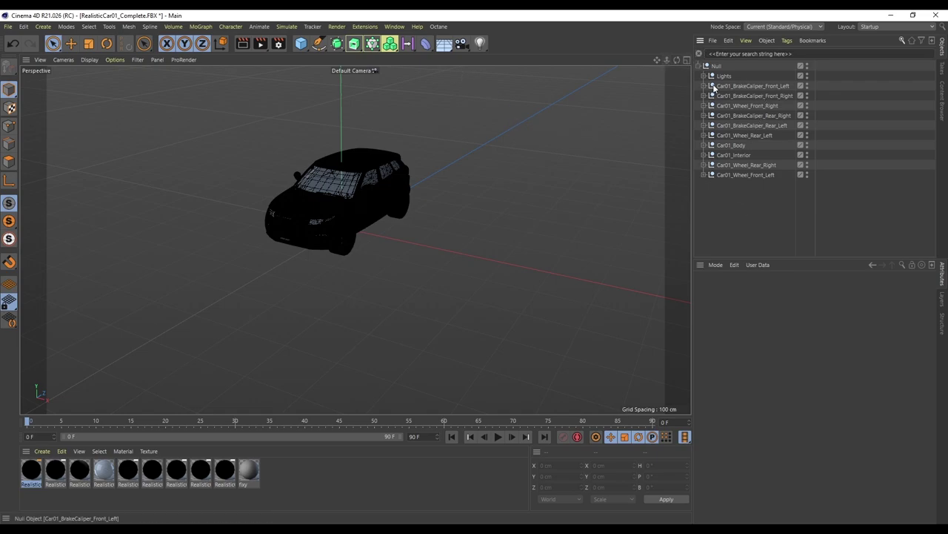
click(747, 53)
text(lod)
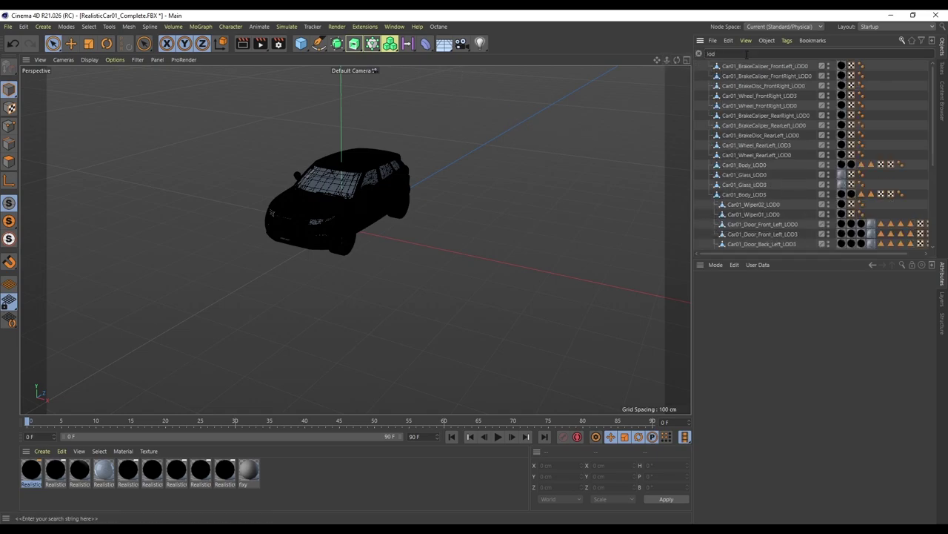
text(3)
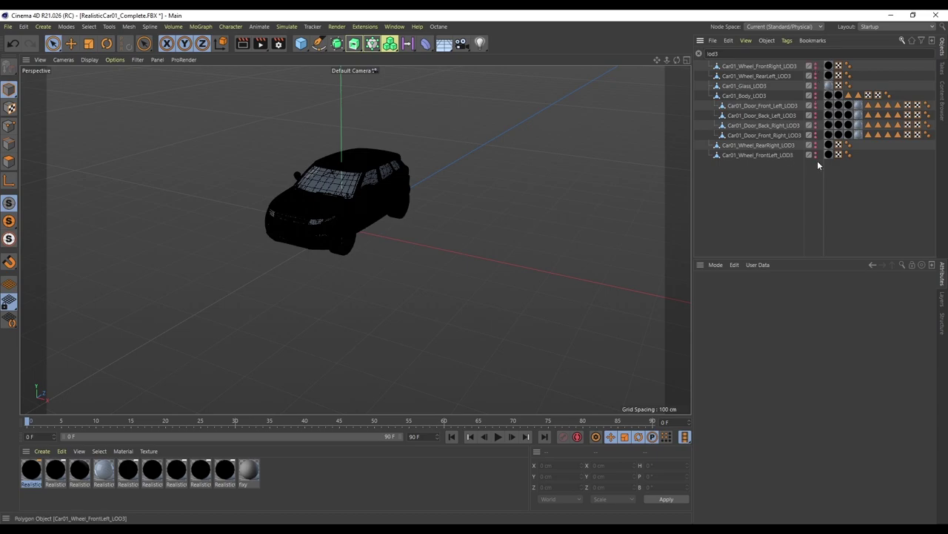
scroll(274, 200, up, 3)
scroll(352, 194, down, 2)
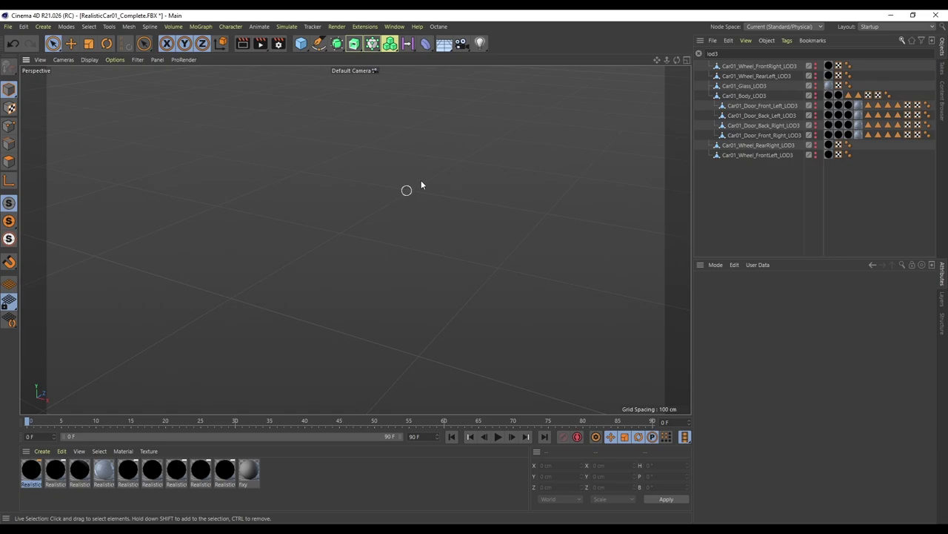
drag(667, 60, 644, 62)
drag(356, 239, 673, 62)
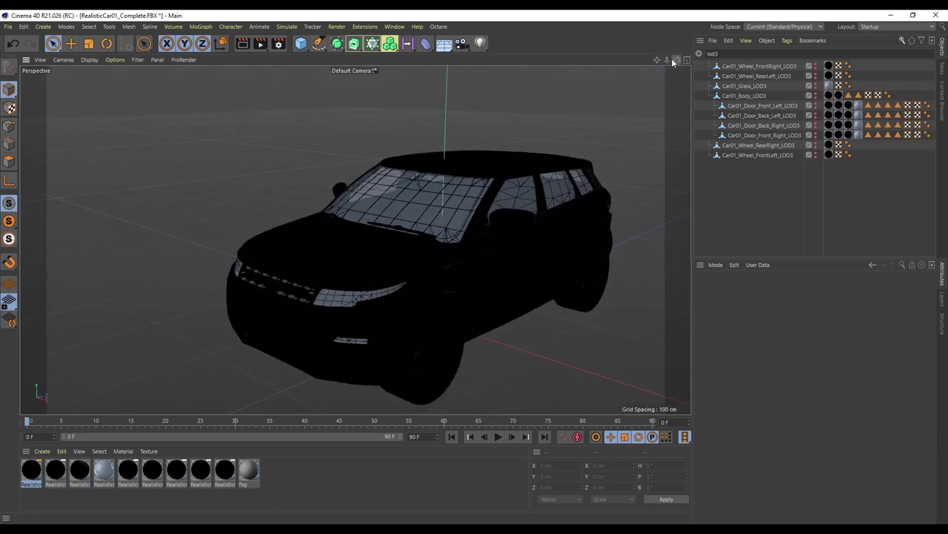
click(699, 54)
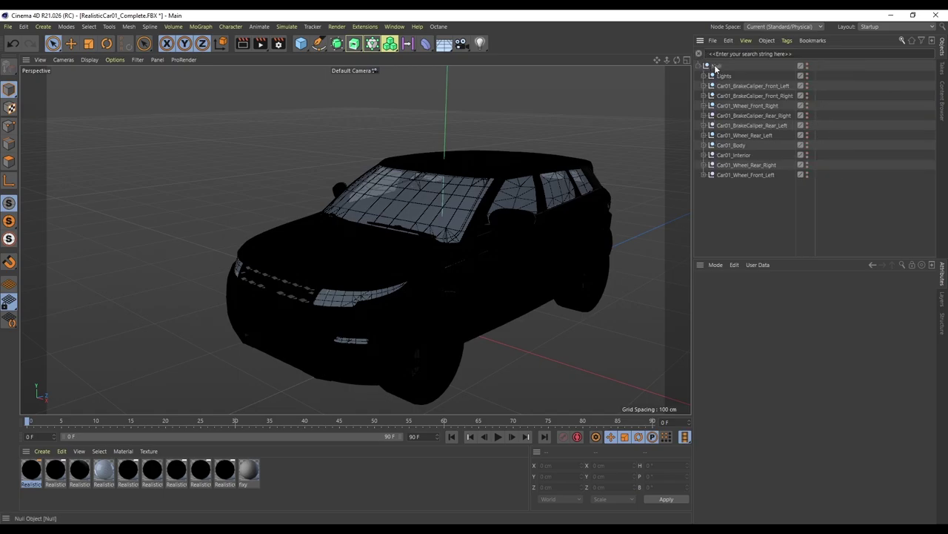
Inspect the whole car through its top-level Null and set the Null's X, Y and Z scale to 1
click(716, 67)
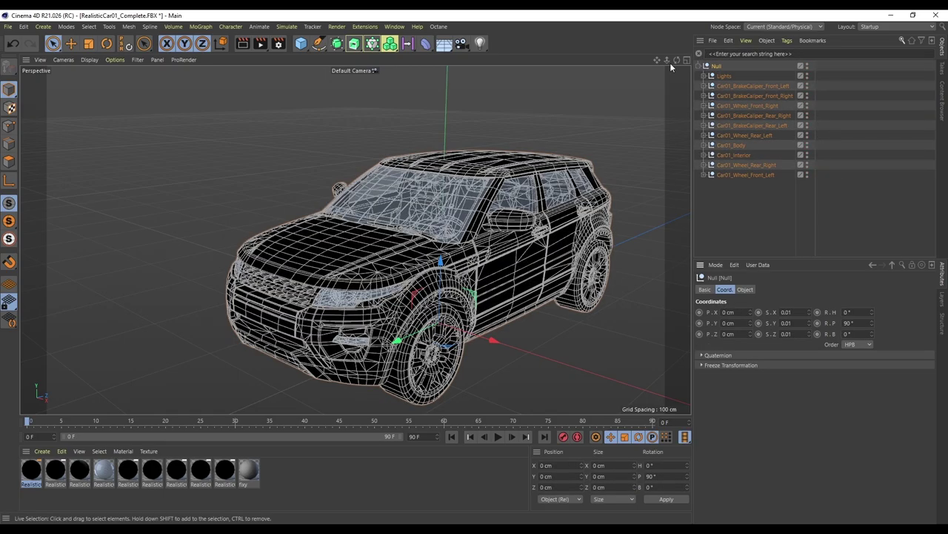
scroll(355, 240, up, 10)
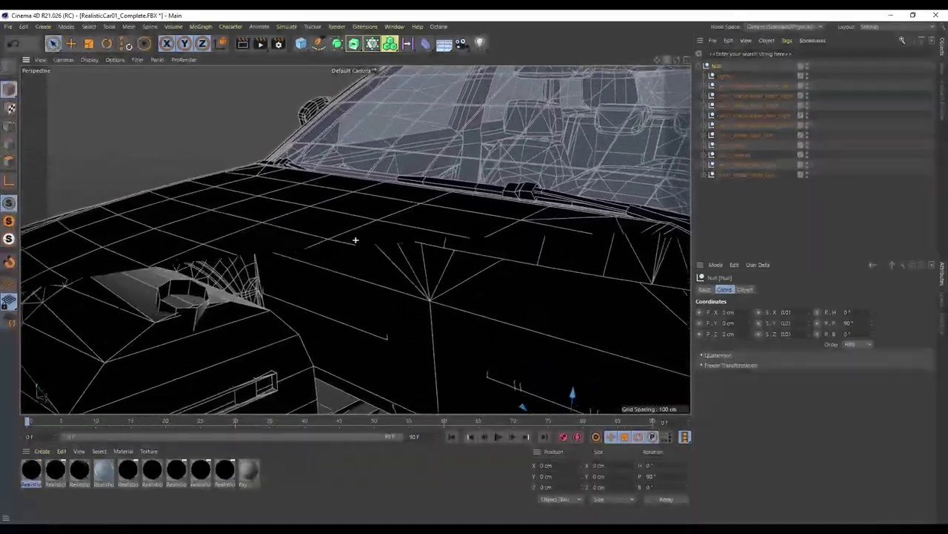
scroll(355, 240, up, 10)
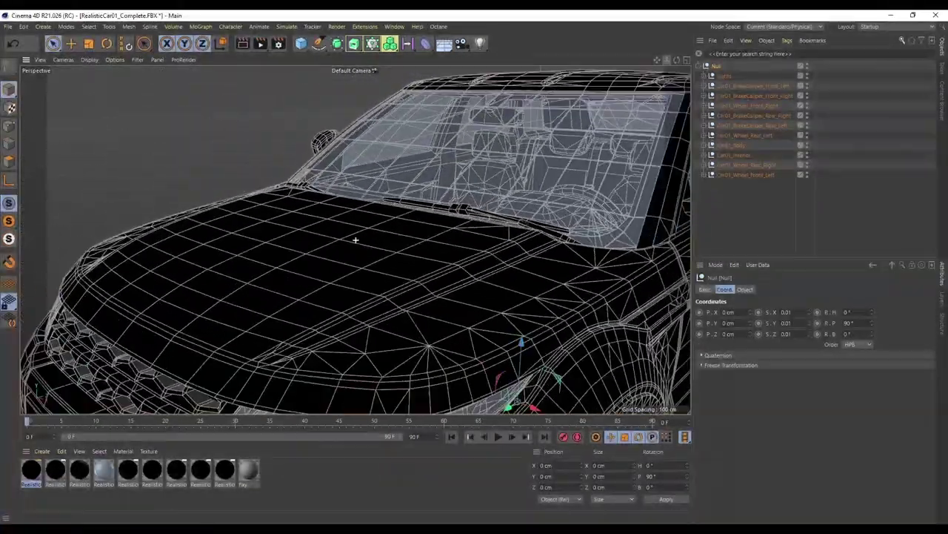
scroll(356, 239, up, 10)
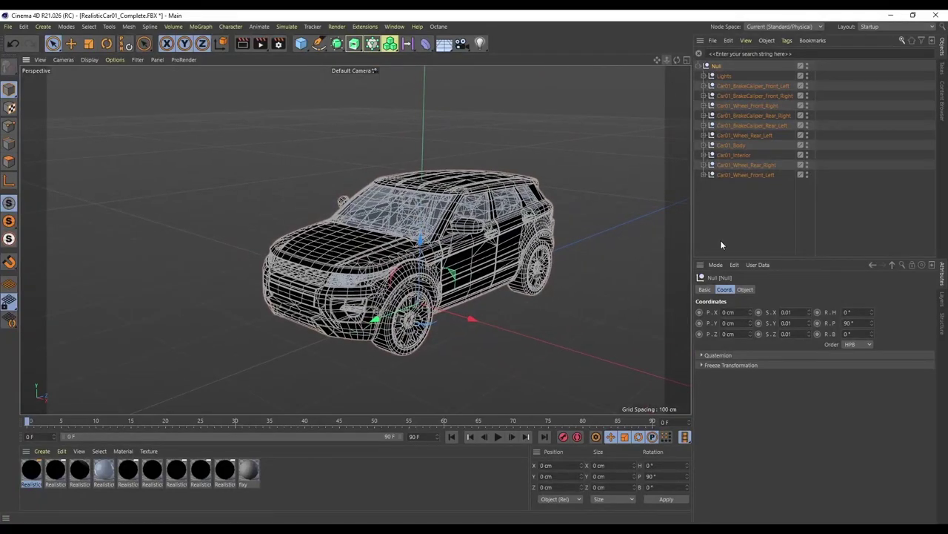
drag(801, 312, 750, 320)
text(1)
key(Tab)
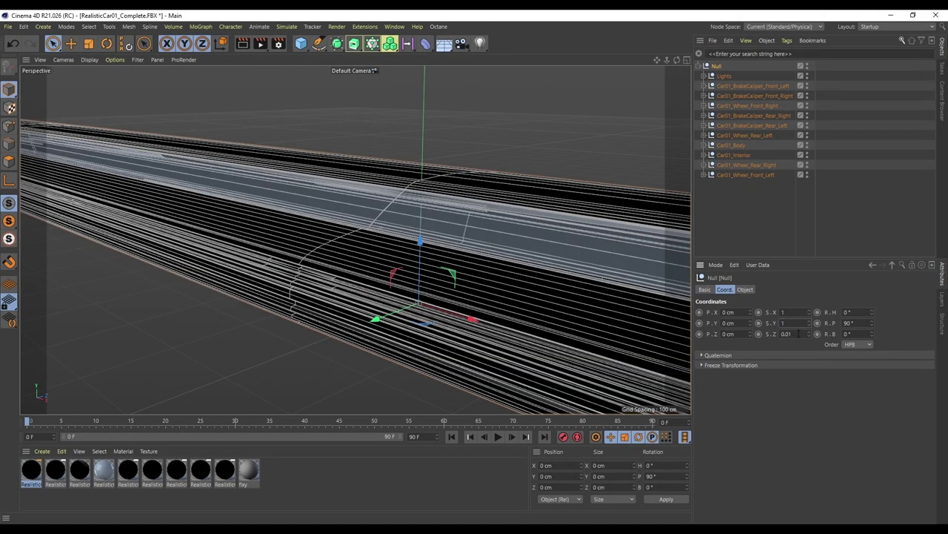
key(Return)
drag(668, 60, 738, 142)
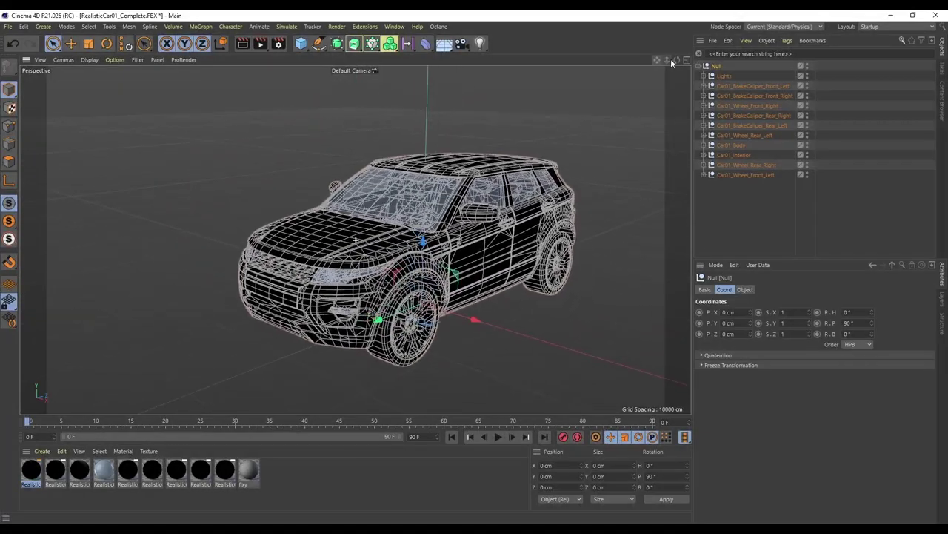
drag(668, 60, 631, 41)
click(732, 221)
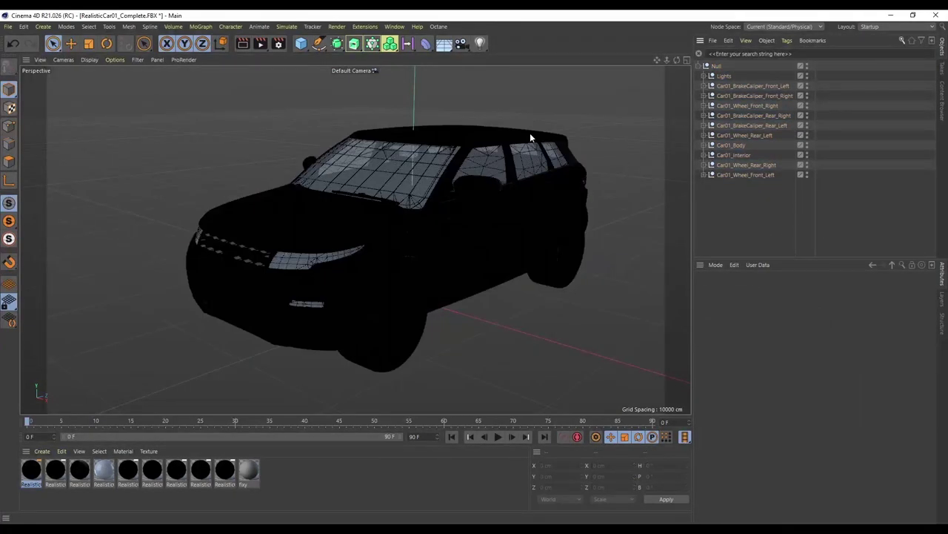
drag(658, 61, 645, 51)
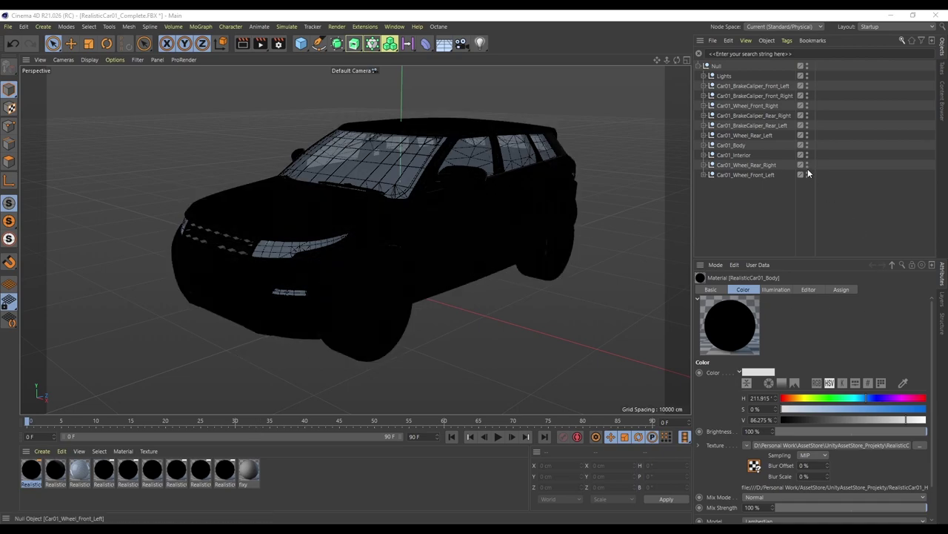
Check the contents of the open Untitled 3 document and return to RealisticCar01_Complete.FBX
click(394, 27)
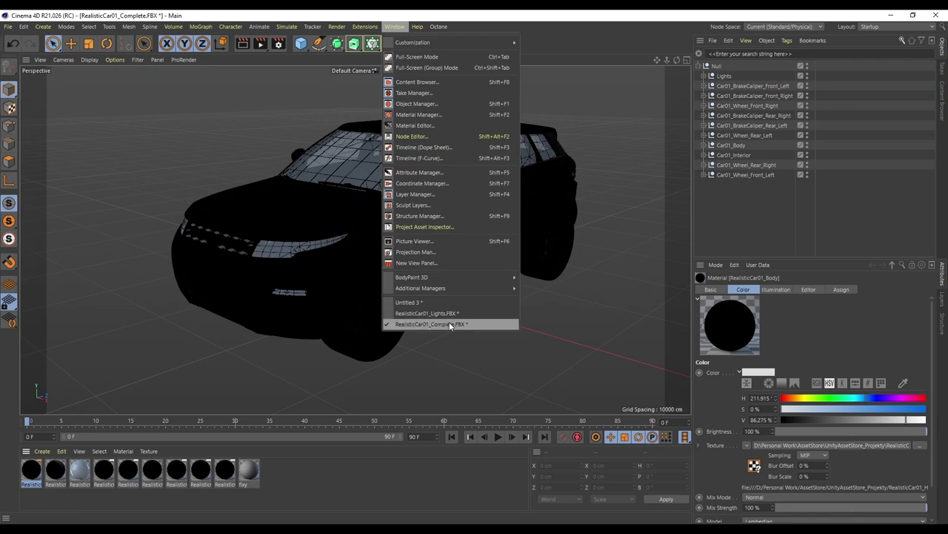
click(416, 303)
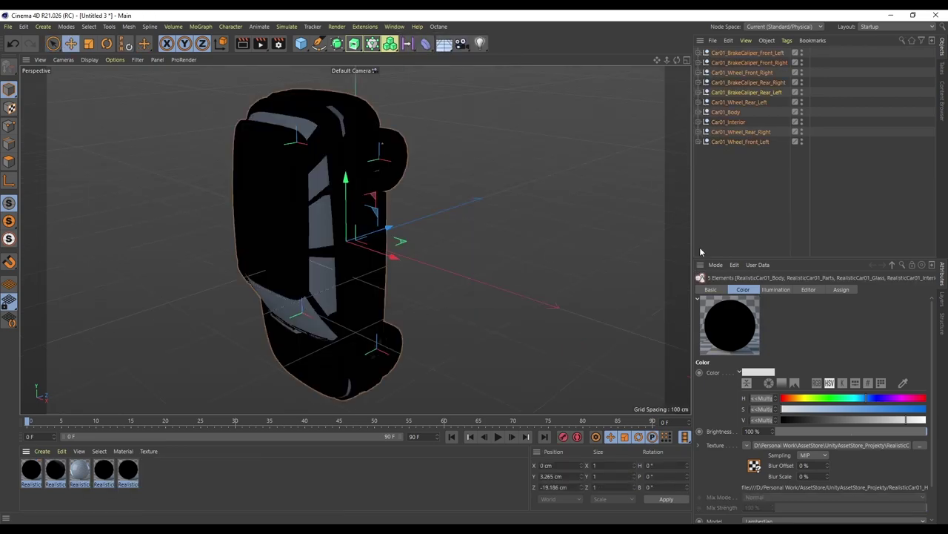
click(398, 27)
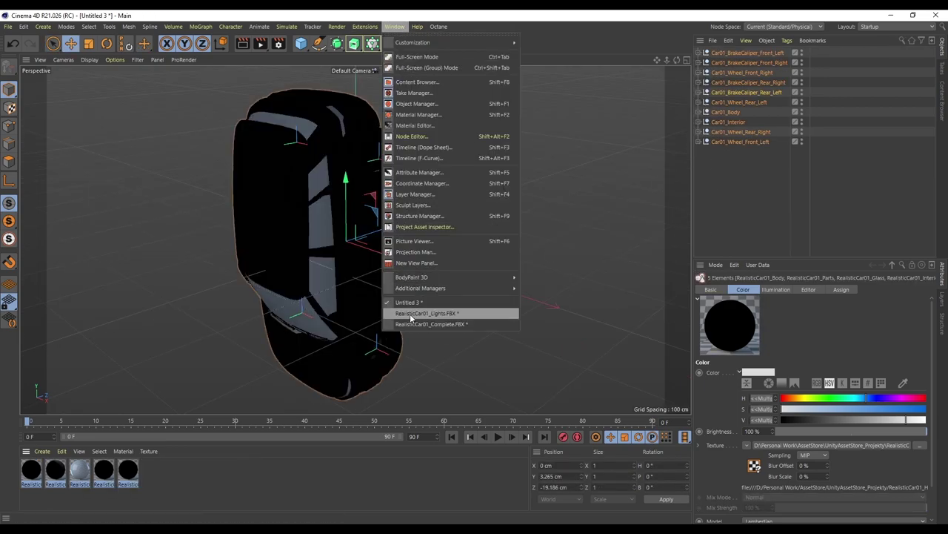
click(421, 325)
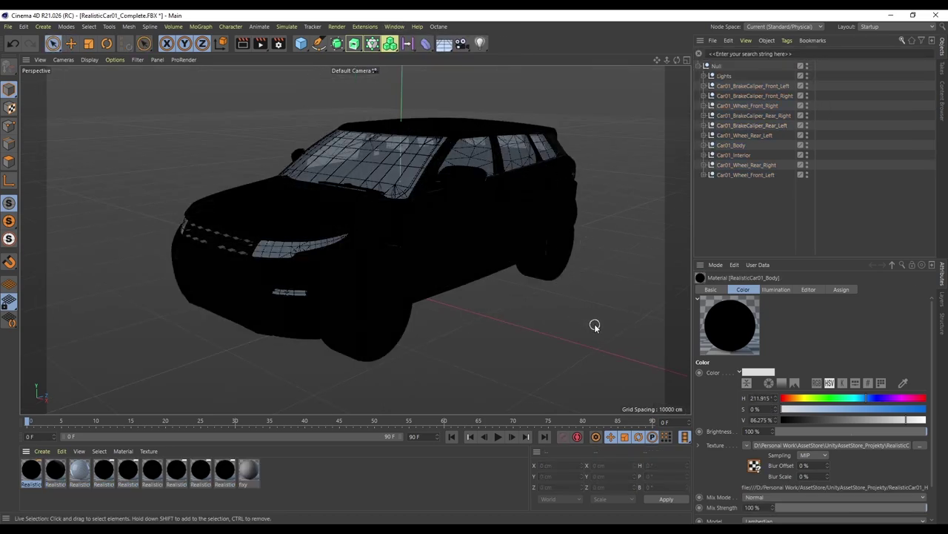
click(395, 27)
click(400, 28)
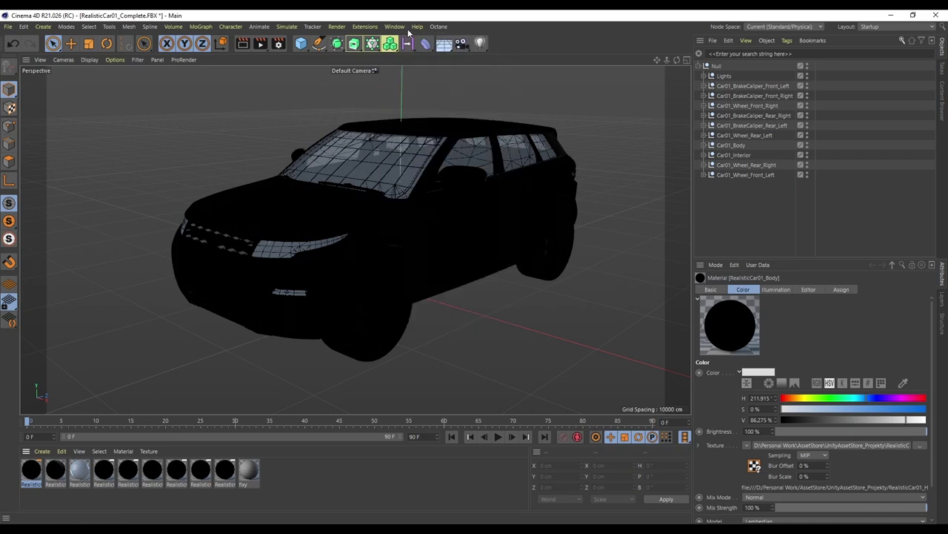
Copy the complete car hierarchy, switch to the Untitled 3 document and delete the old car objects there
drag(772, 230, 699, 64)
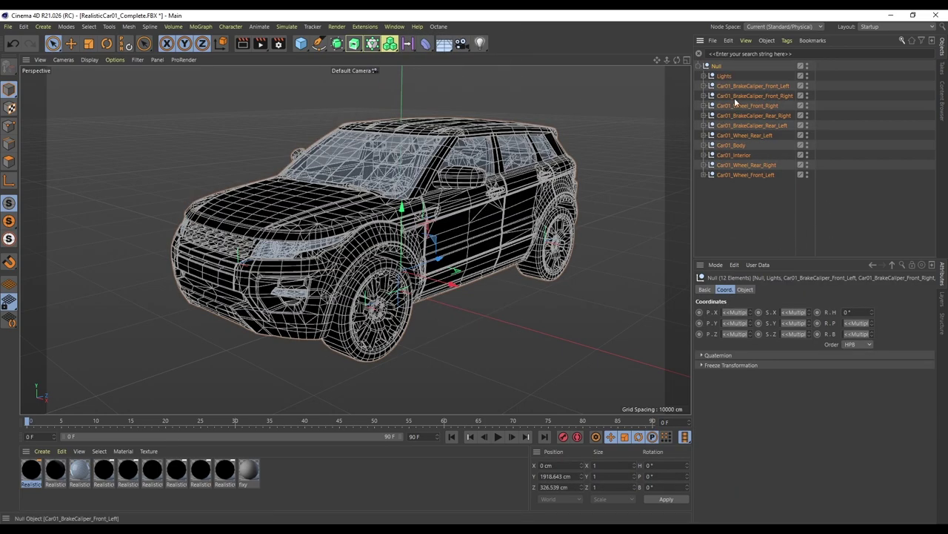
click(394, 26)
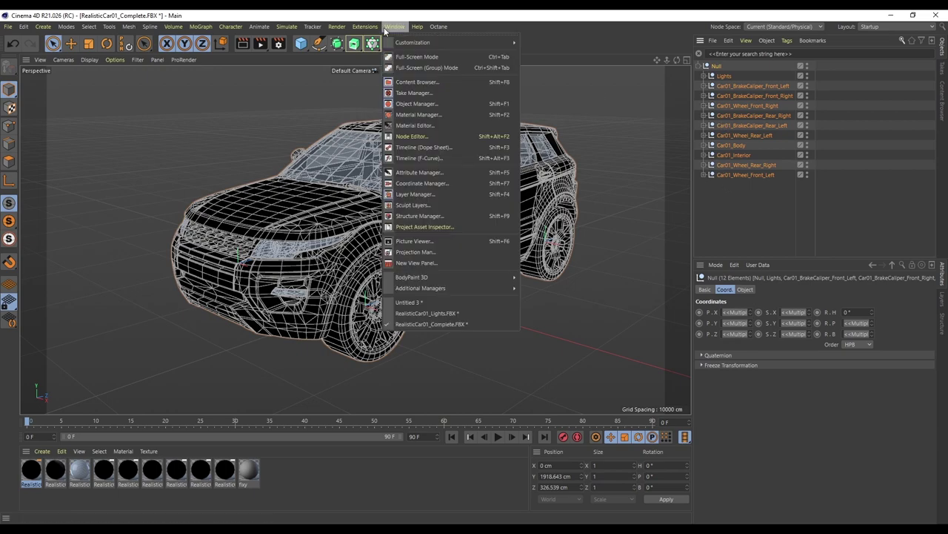
click(415, 302)
key(h)
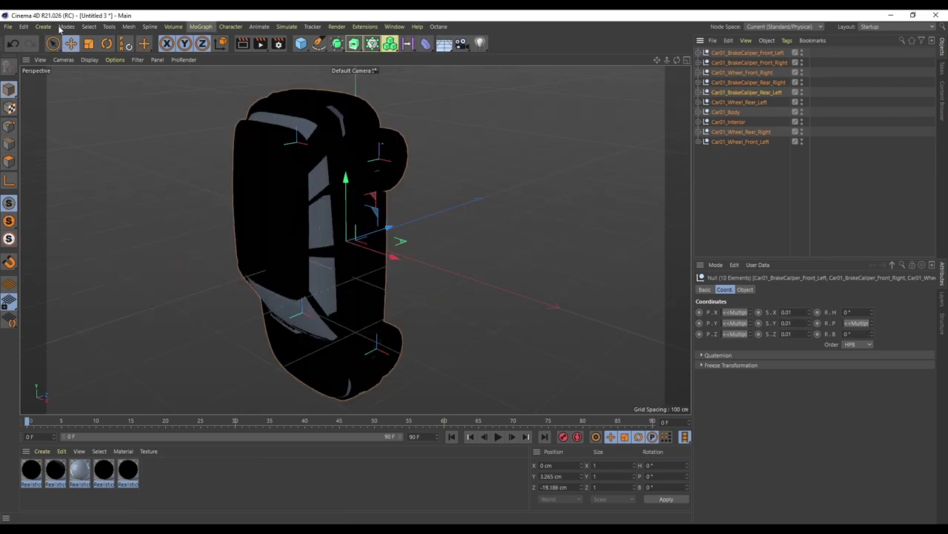
key(Delete)
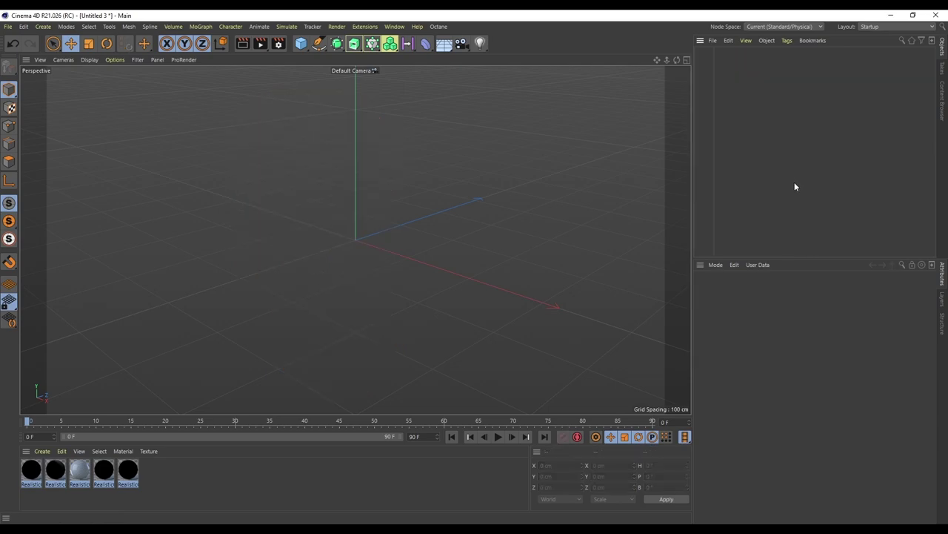
Paste the car hierarchy into Untitled 3, accepting the change of texture paths to absolute paths
key(ctrl+s)
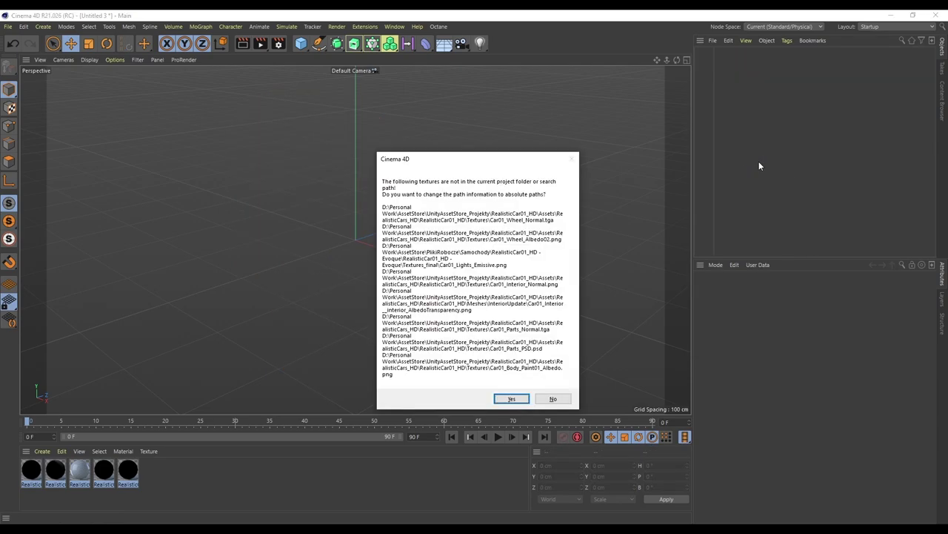
click(510, 398)
drag(666, 60, 566, 60)
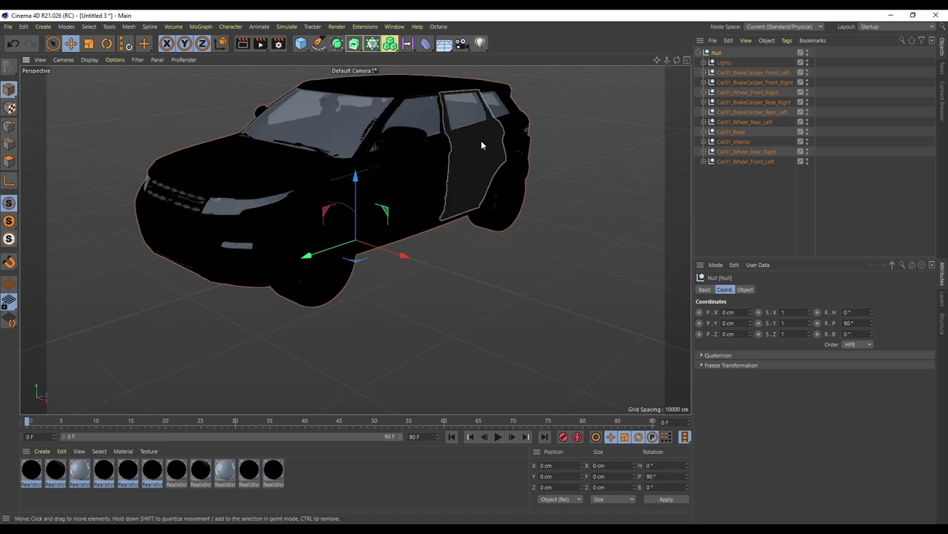
Scale the car's Null down uniformly against a temporary default cube as size reference, and delete the cube
drag(301, 43, 381, 57)
click(717, 62)
key(t)
drag(575, 128, 259, 286)
drag(338, 306, 379, 359)
scroll(381, 339, up, 8)
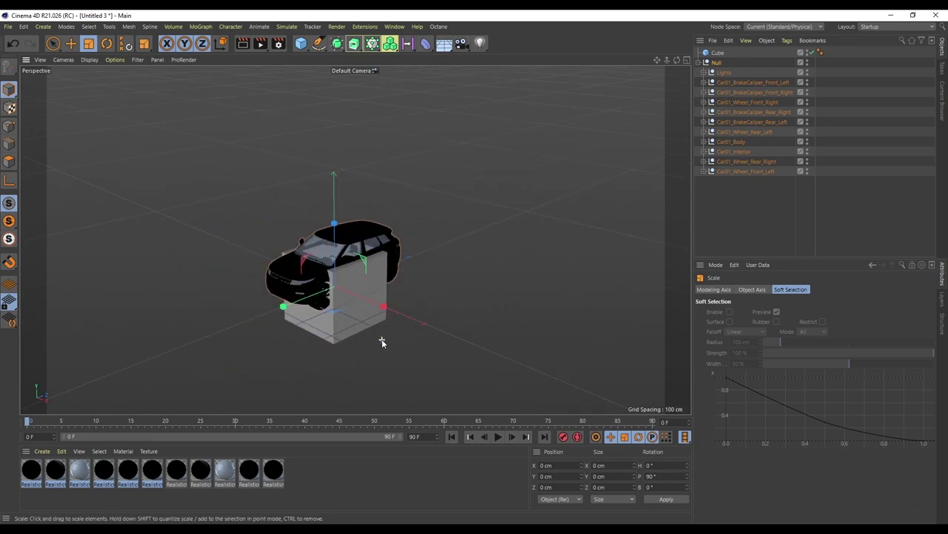
key(s)
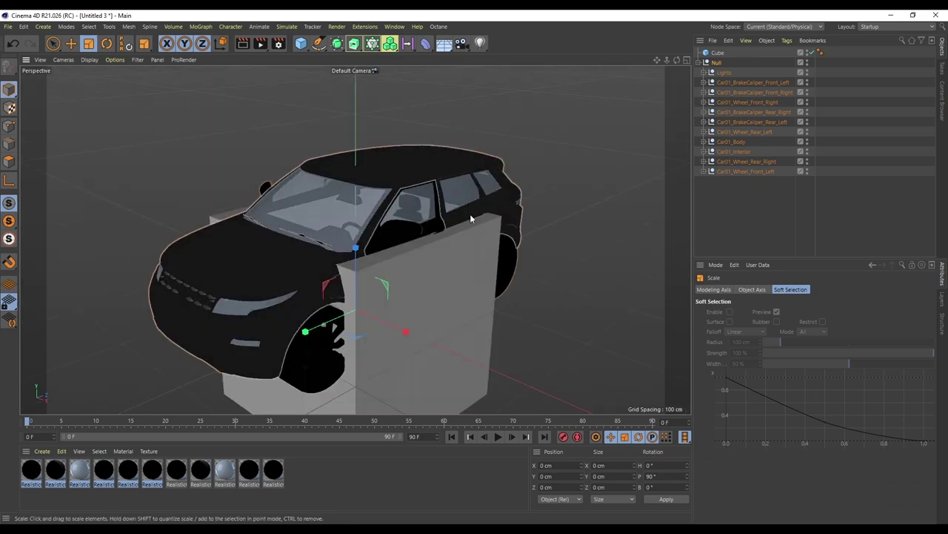
click(723, 55)
key(Delete)
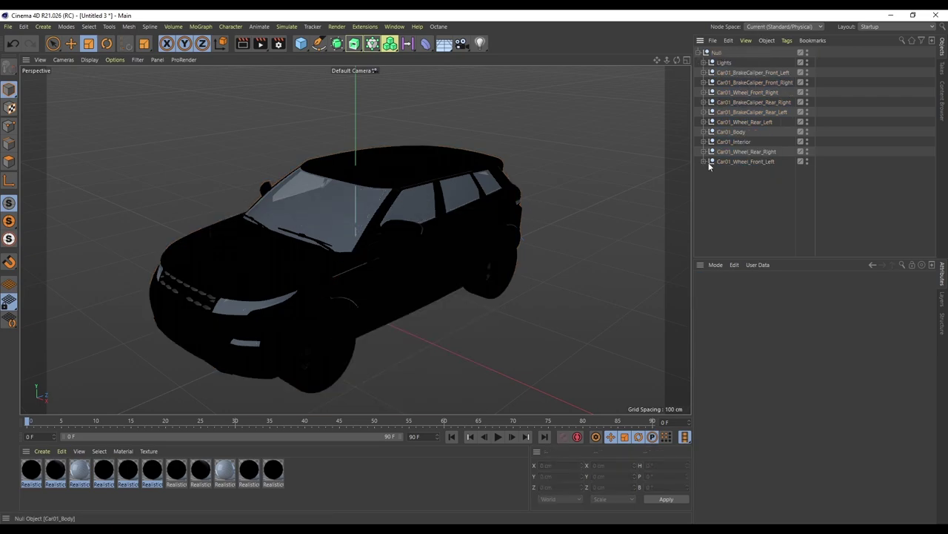
Check several of the imported car materials and run Delete Duplicate Materials on the scene
click(369, 478)
click(100, 451)
mouse_move(70, 454)
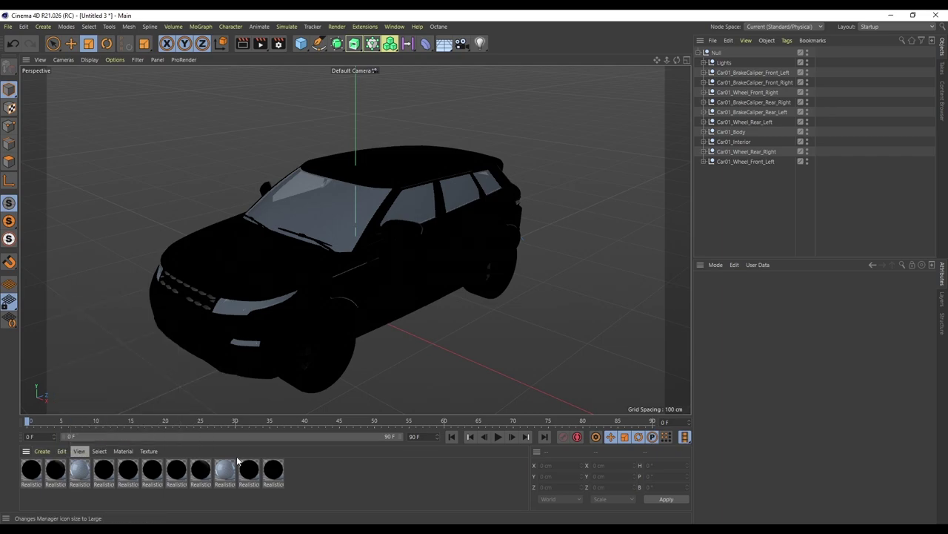
click(271, 471)
click(250, 473)
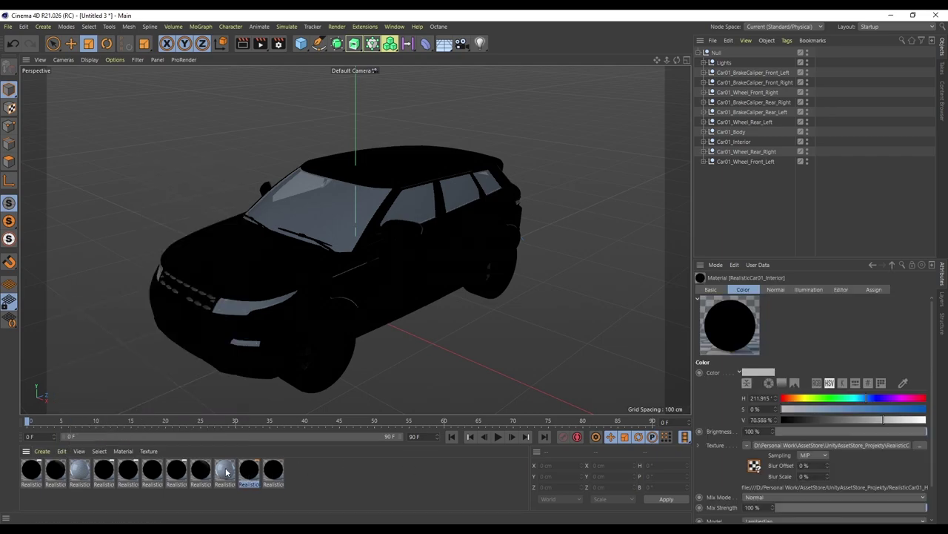
click(226, 471)
click(200, 471)
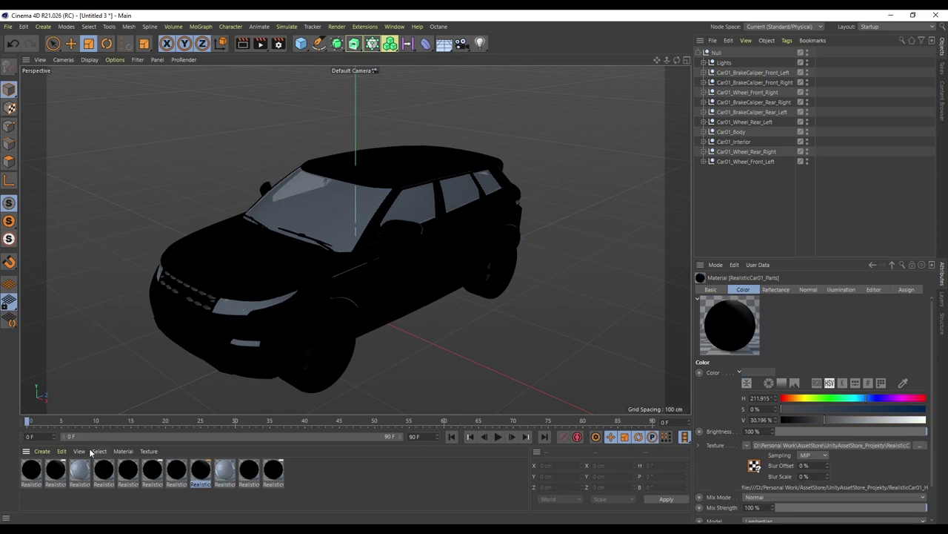
click(62, 450)
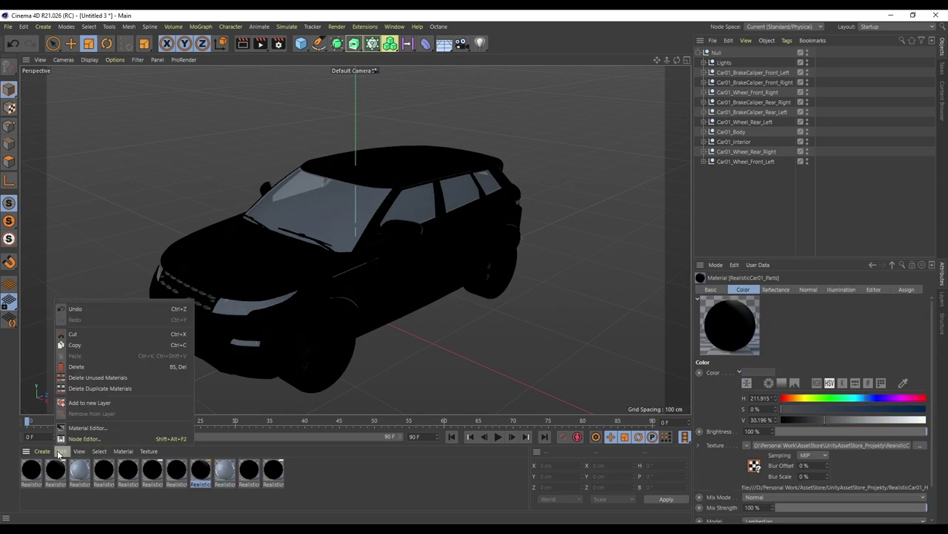
click(96, 388)
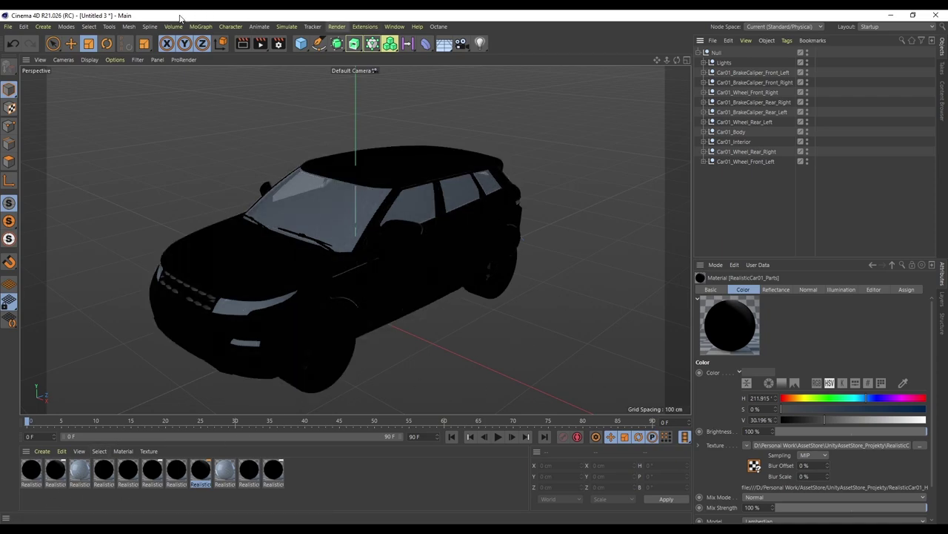
Save the project under the name Realistc_Car_01 in the Import Unit Asset Model folder
click(8, 28)
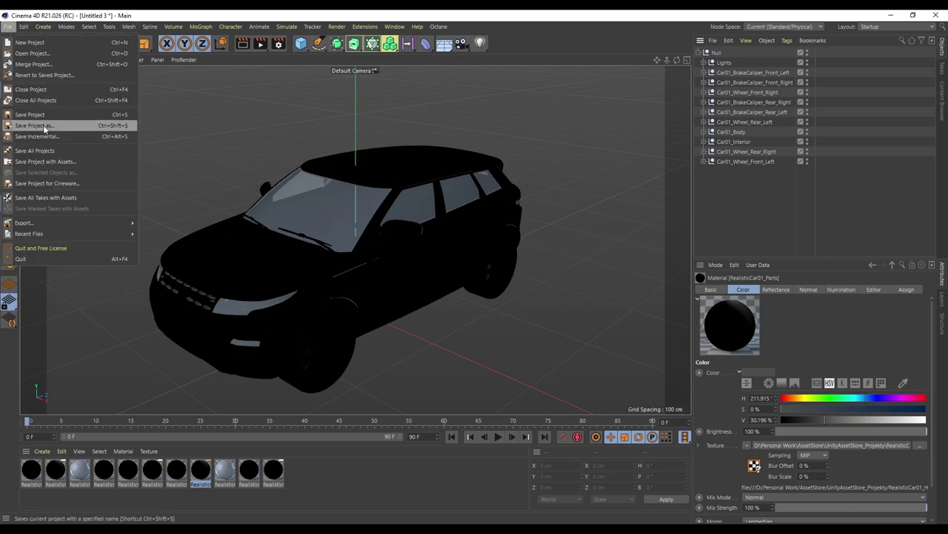
click(44, 128)
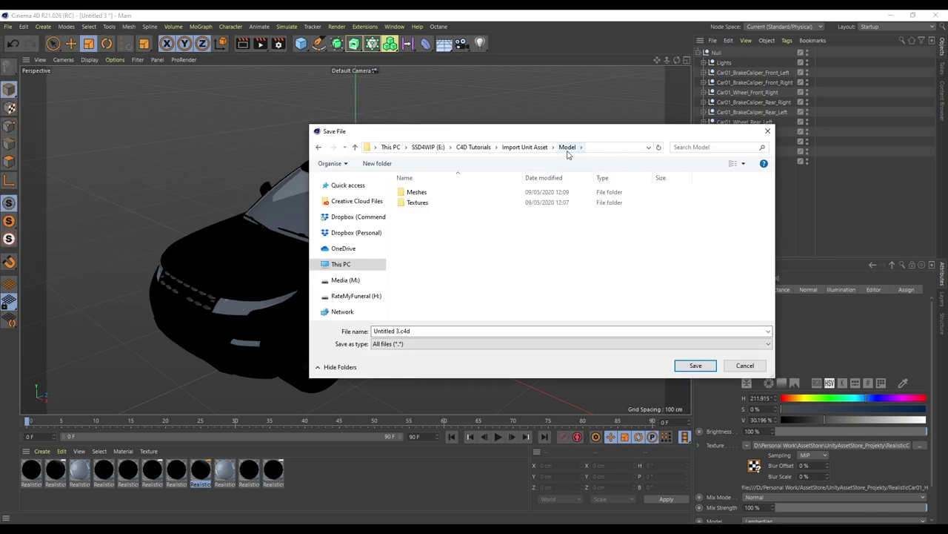
drag(420, 332, 335, 314)
key(BackSpace)
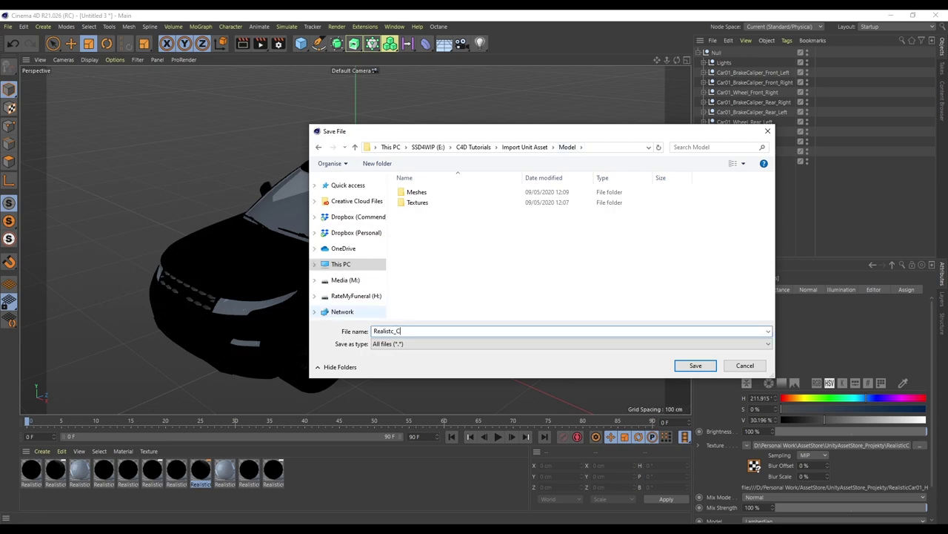
text(Realistc_Car_01)
key(Return)
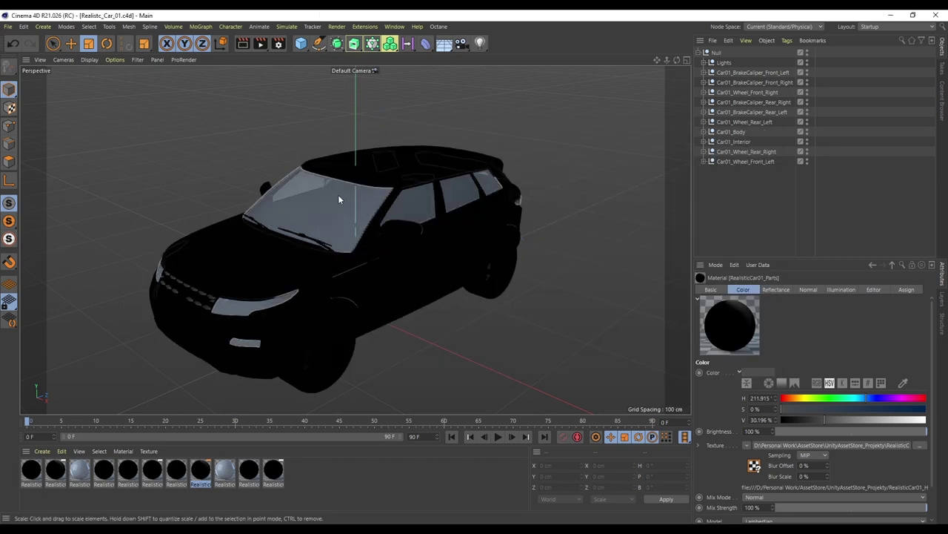
Inspect the RealisticCar01_Body material's colour channel and texture path in the Material Editor and close it
click(36, 476)
double_click(33, 474)
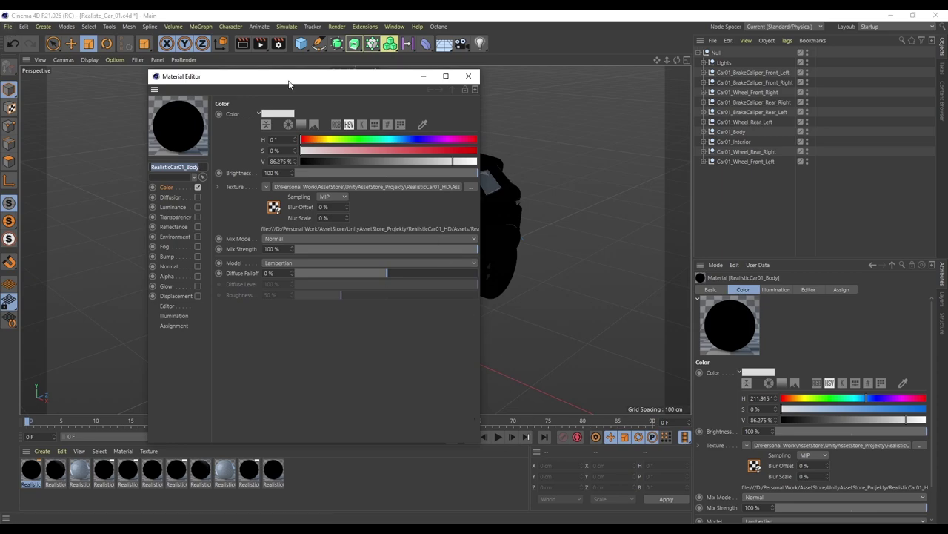
drag(289, 84, 326, 87)
click(506, 80)
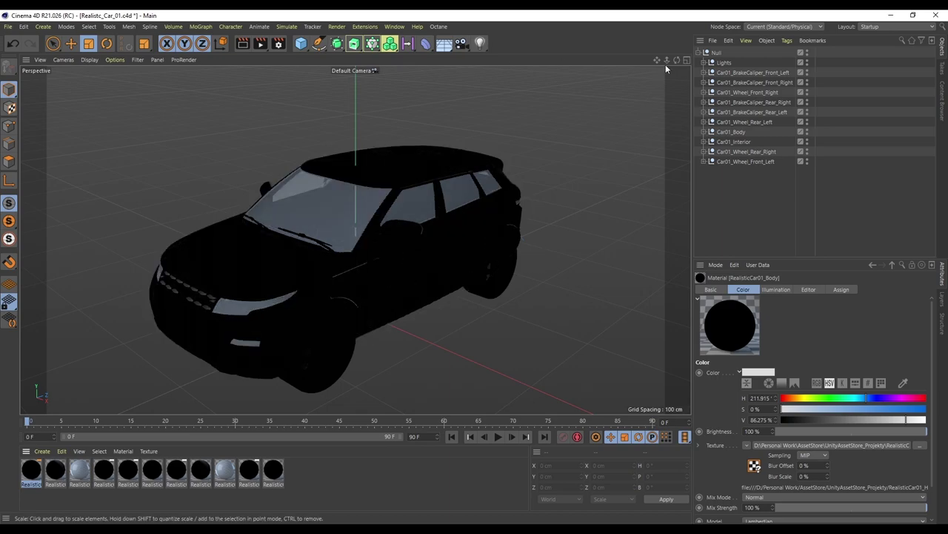
drag(658, 60, 661, 40)
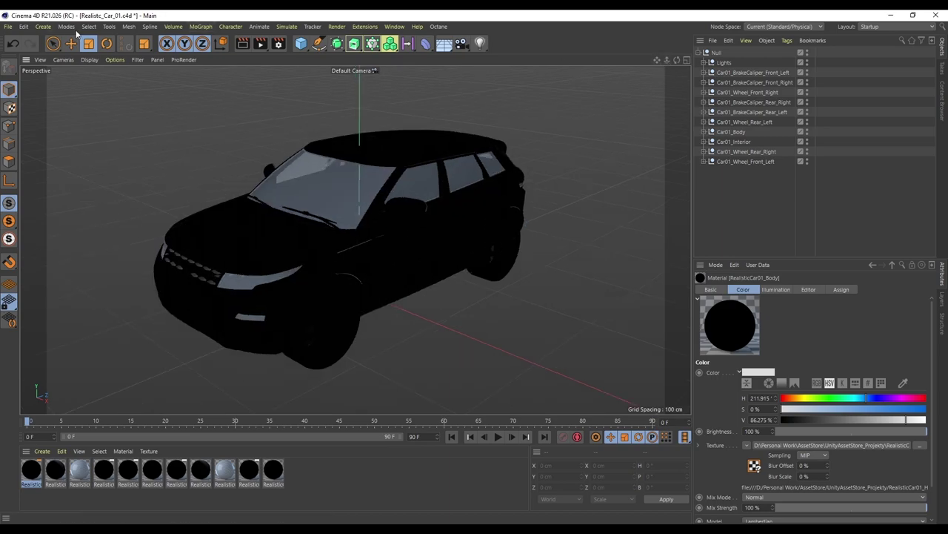
Go through the remaining car materials one by one to examine their names, colours and texture paths
click(56, 470)
click(85, 474)
click(100, 475)
click(130, 478)
click(156, 478)
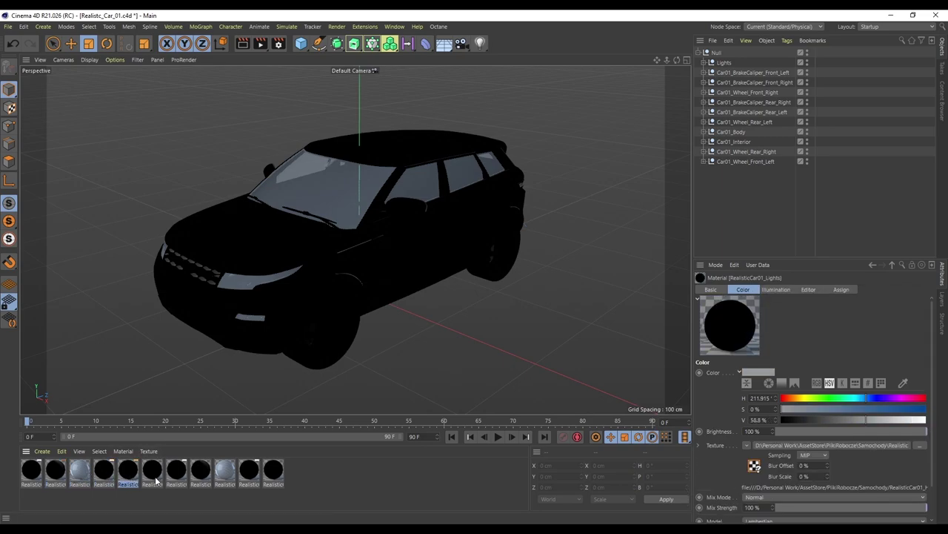
click(182, 478)
click(202, 475)
click(224, 474)
click(249, 474)
click(274, 474)
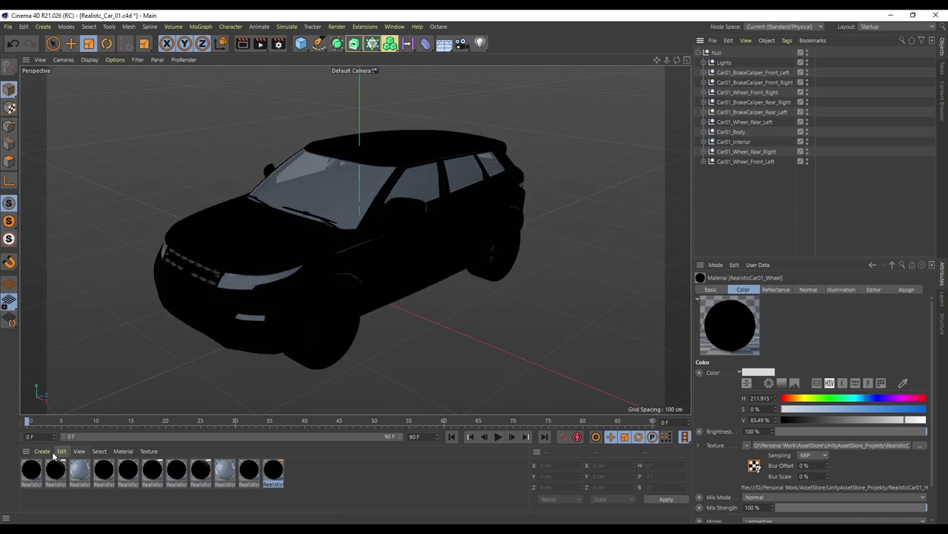
Run Delete Duplicate Materials once more and clear the material selection
click(61, 450)
click(102, 386)
click(321, 478)
Delete the RealisticCar01_Body material to test which car parts use it, and undo the deletion
click(31, 470)
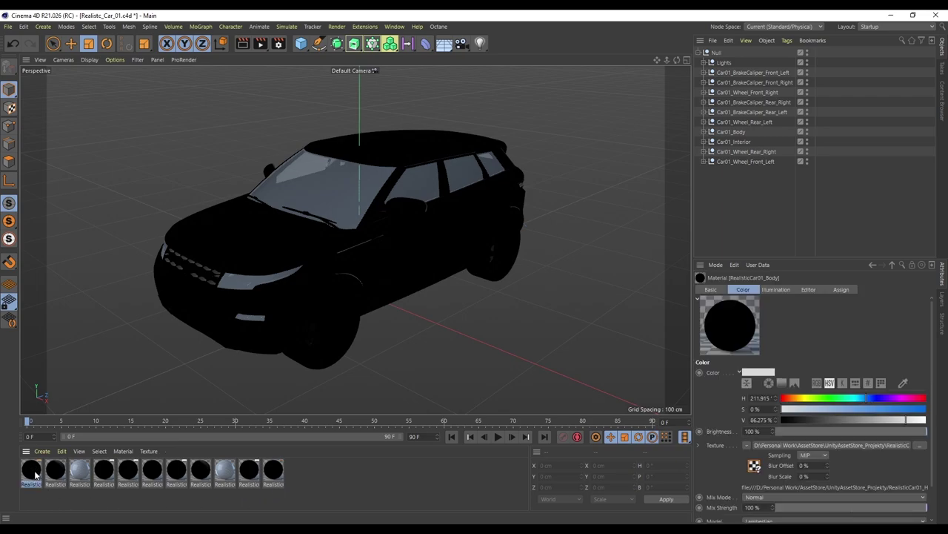
key(Delete)
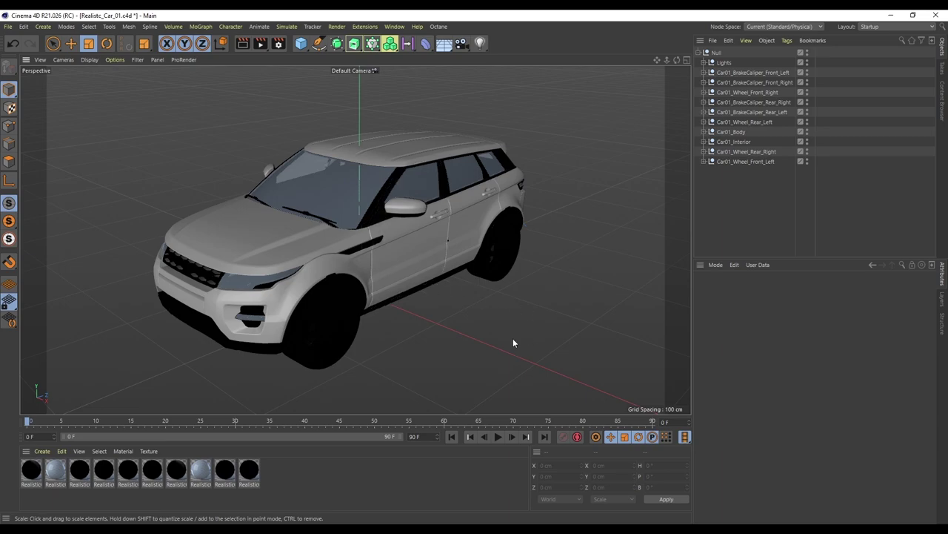
key(ctrl+z)
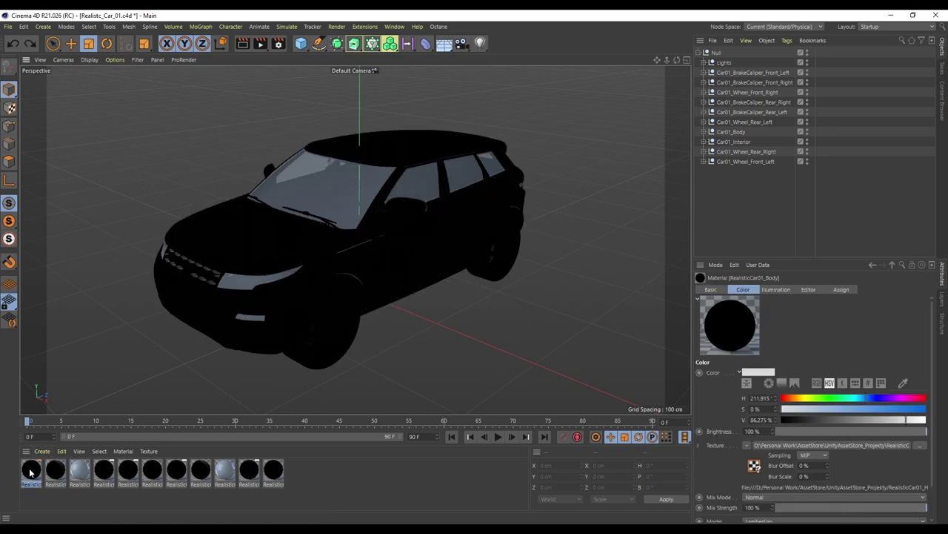
Open the RealisticCar01_Body material for editing and look over the body paint images in the Textures folder
double_click(31, 470)
drag(317, 81, 504, 78)
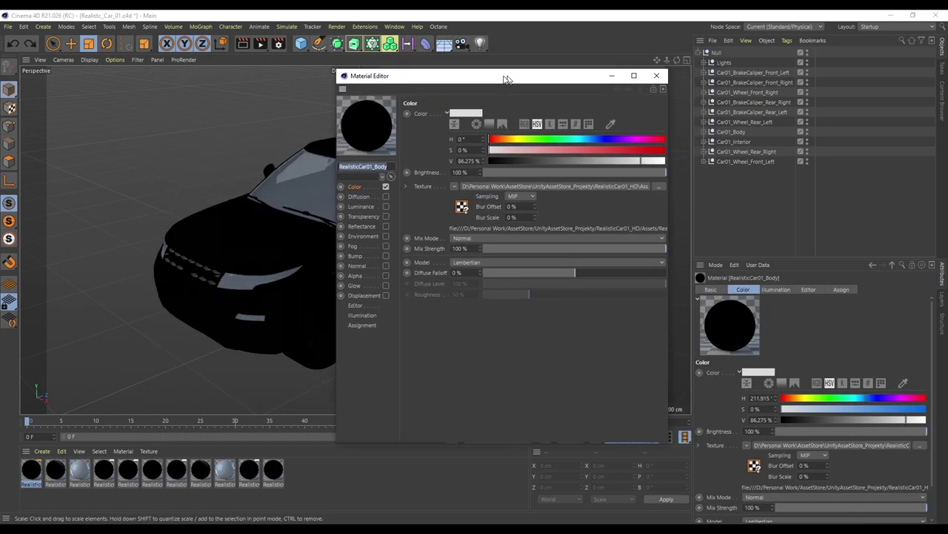
key(alt+Tab)
click(340, 195)
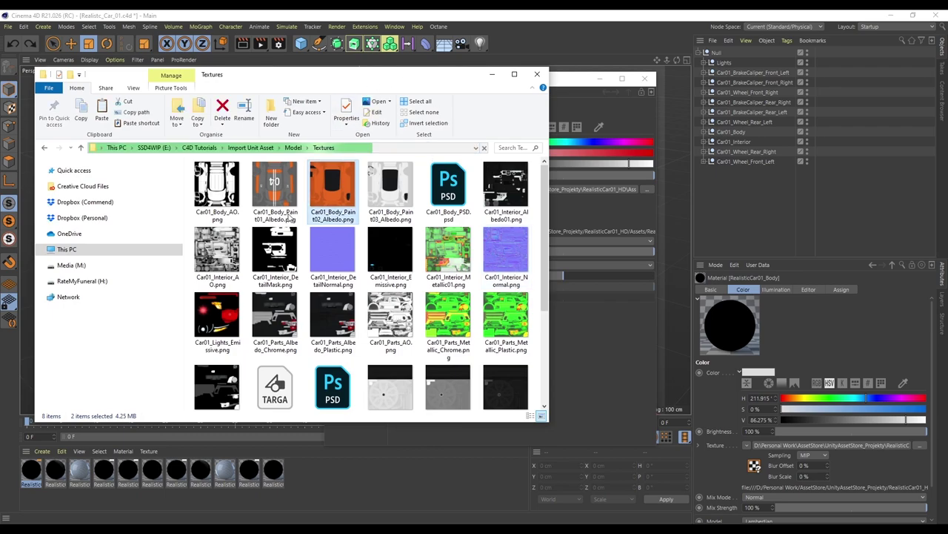
scroll(386, 245, down, 3)
scroll(400, 280, up, 3)
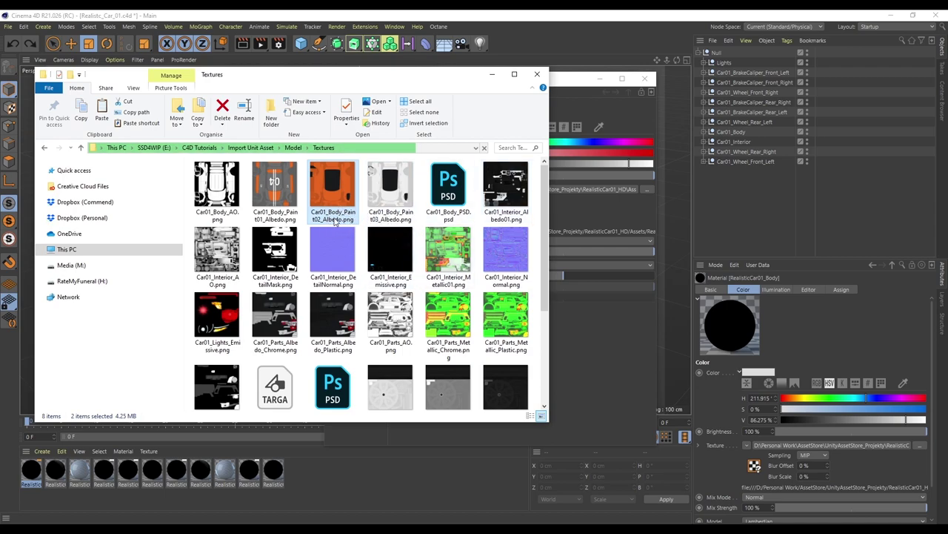
click(391, 214)
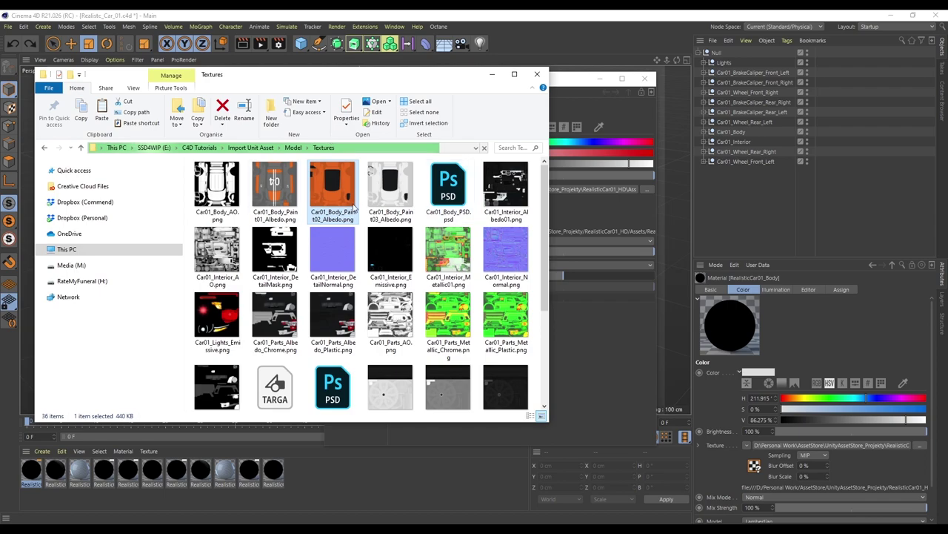
Open Car01_Body_PSD.psd in Photoshop, examine its BaseColor and paint layers, and return to the Textures folder
double_click(449, 186)
scroll(817, 445, down, 3)
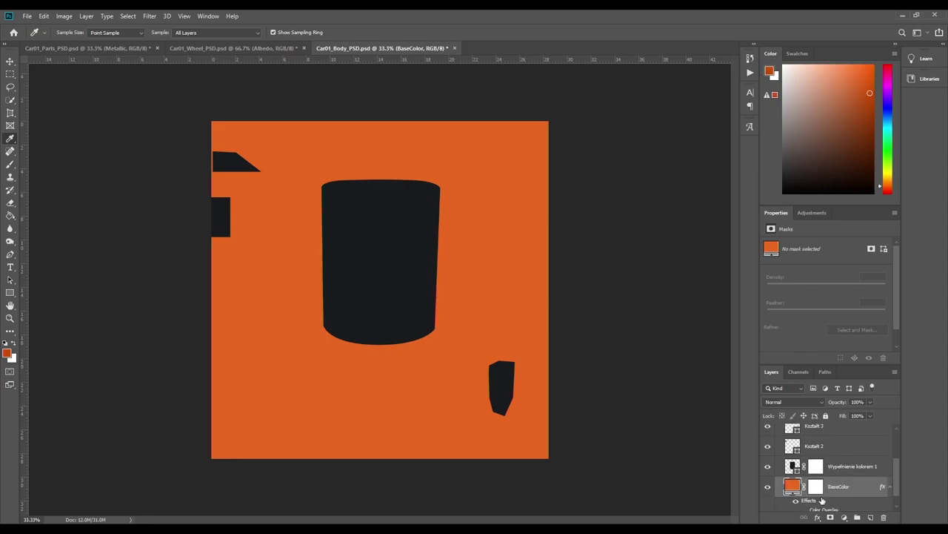
scroll(815, 474, down, 1)
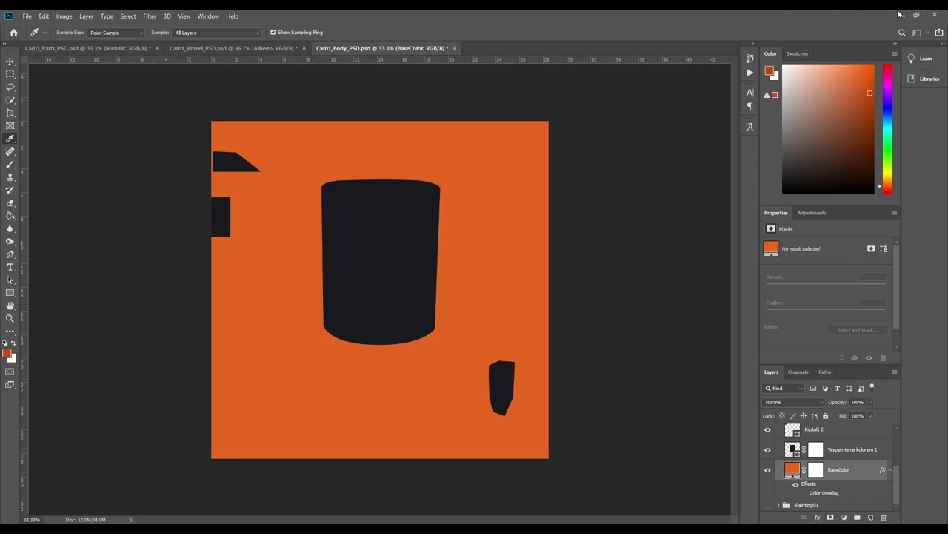
click(903, 15)
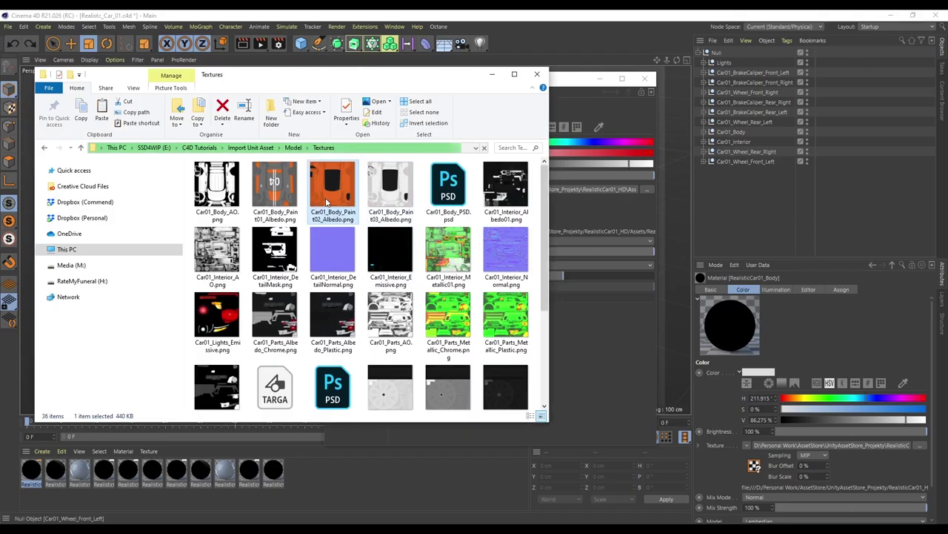
Assign Car01_Body_Paint02_Albedo.png as the body material's colour texture, accepting a copy at the project location
drag(372, 81, 226, 89)
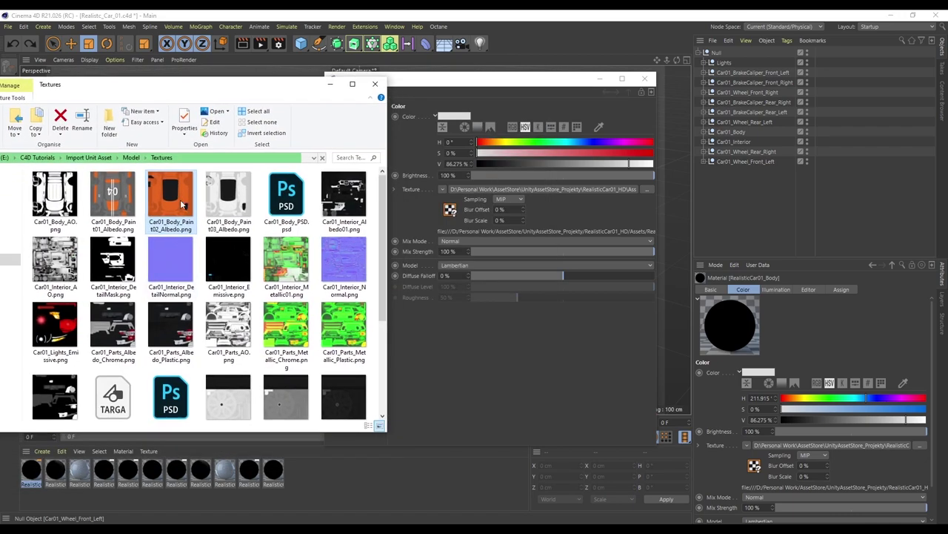
drag(173, 194, 513, 191)
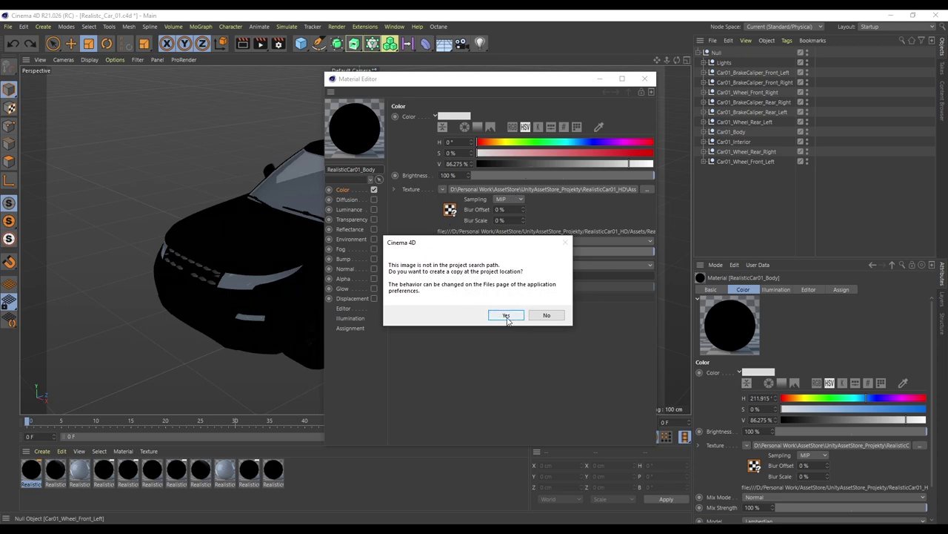
click(507, 316)
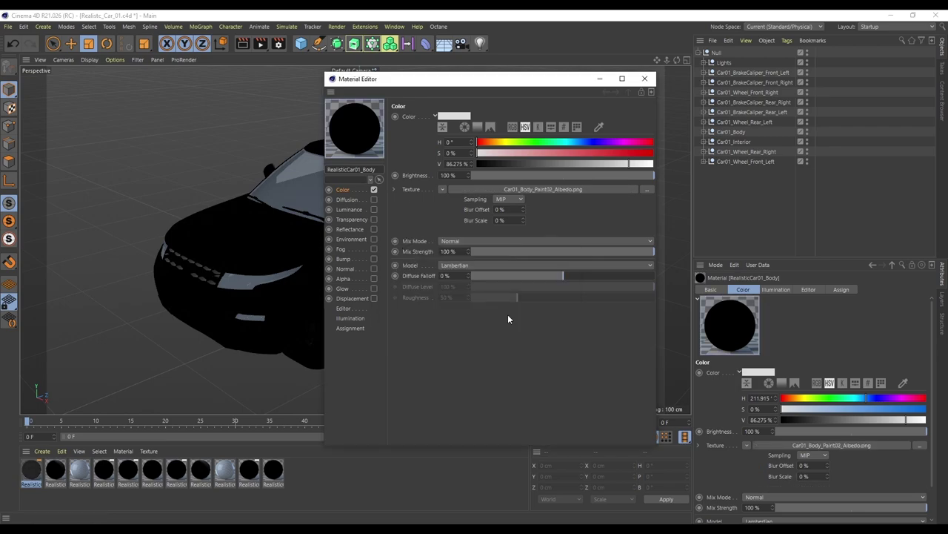
Check the contents of the project's tex folder through the Save File dialog and cancel without saving
click(7, 27)
click(45, 126)
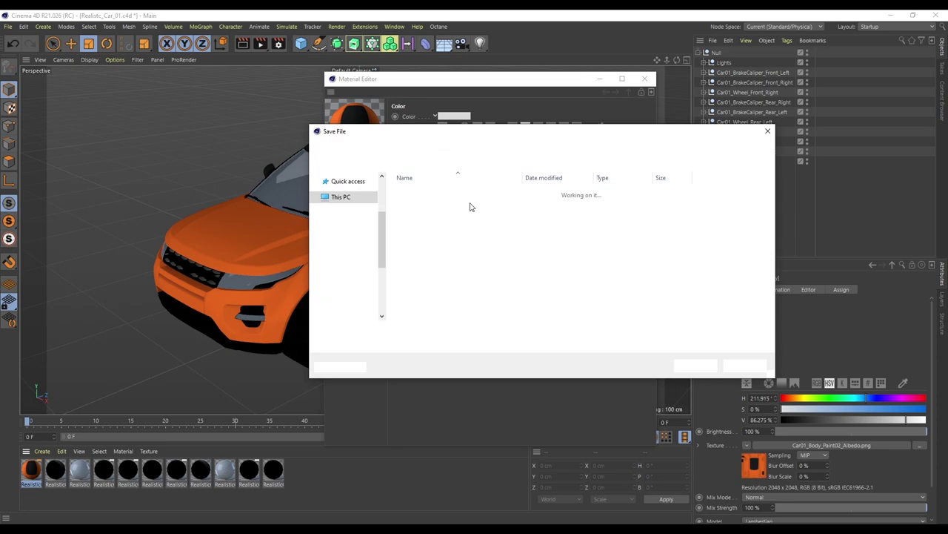
click(406, 203)
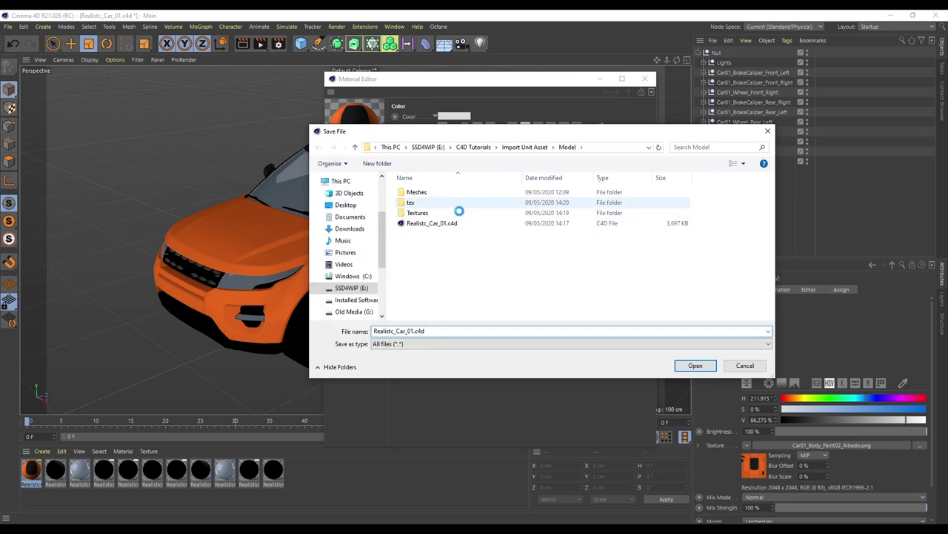
double_click(437, 204)
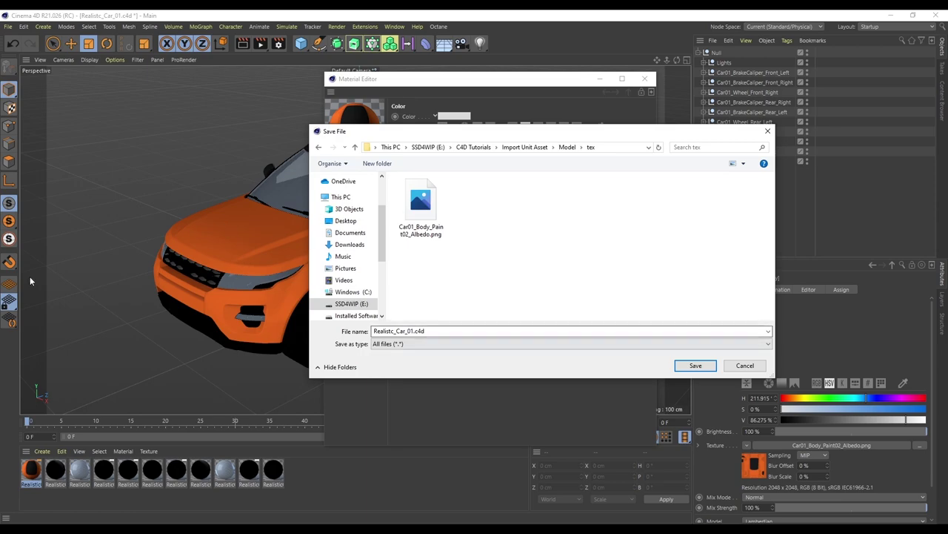
click(745, 365)
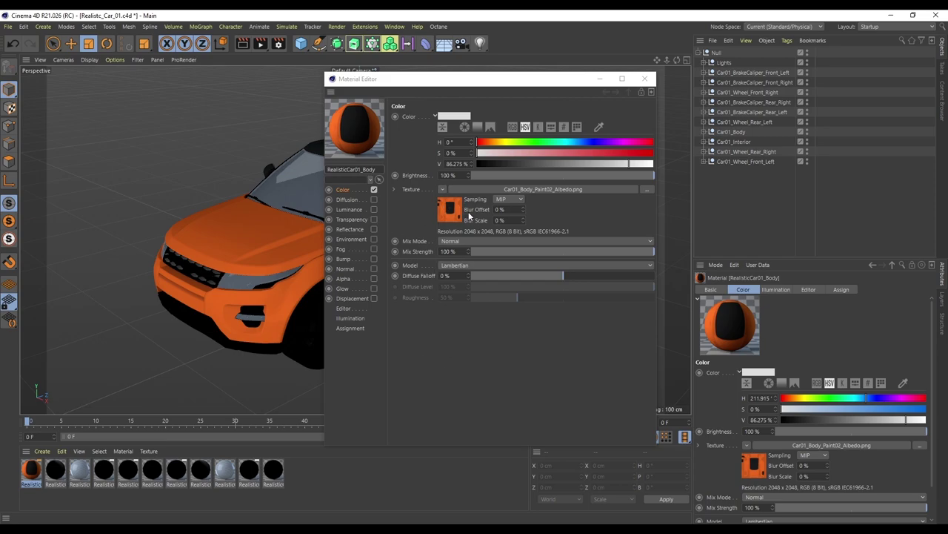
Wrap the body material's colour texture in a Layer shader and open its layers beside the car
click(443, 190)
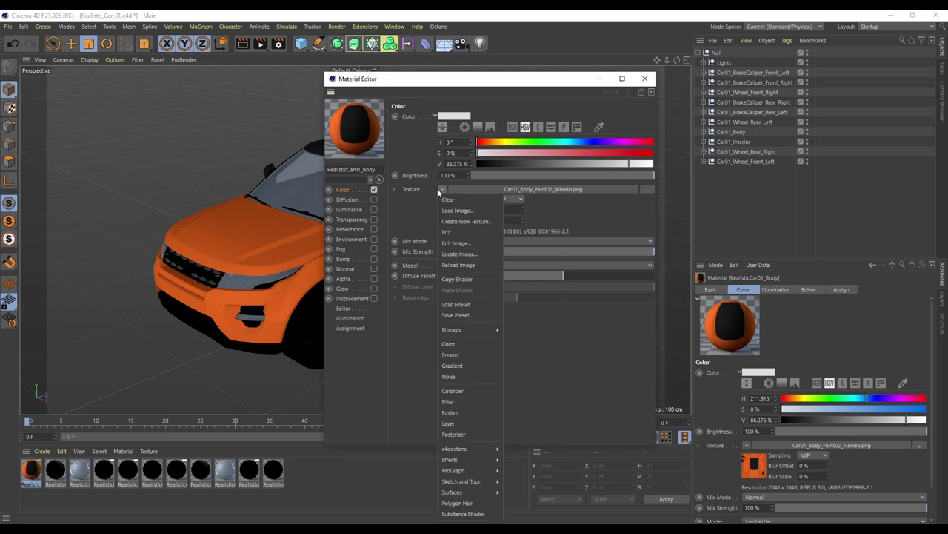
click(449, 423)
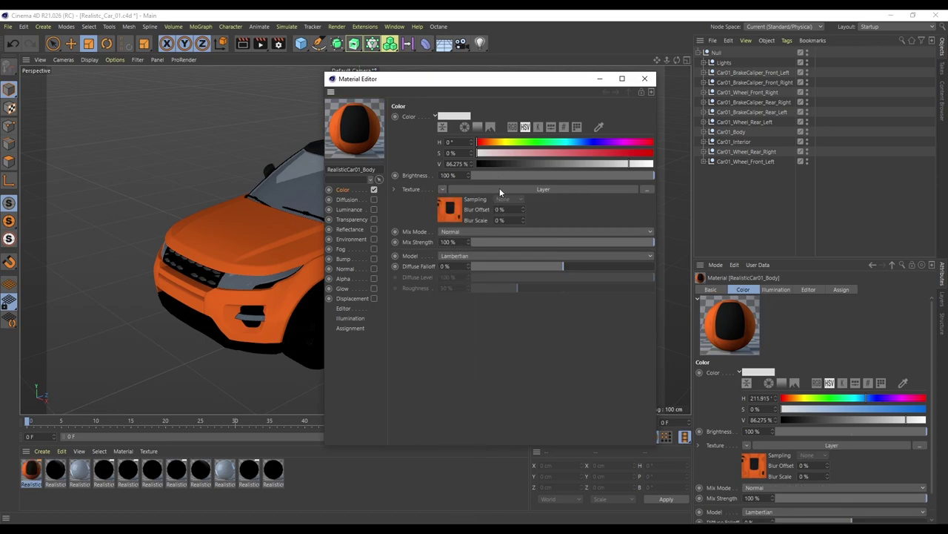
click(499, 189)
drag(470, 83, 619, 97)
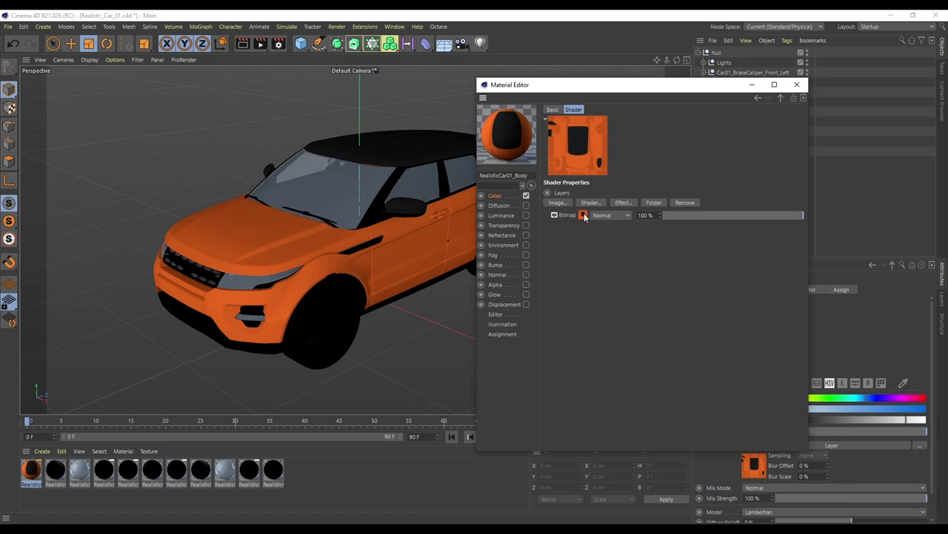
Add Car01_Body_AO.png from the Textures folder to the body colour's Layer shader, accepting a copy at the project location
click(353, 527)
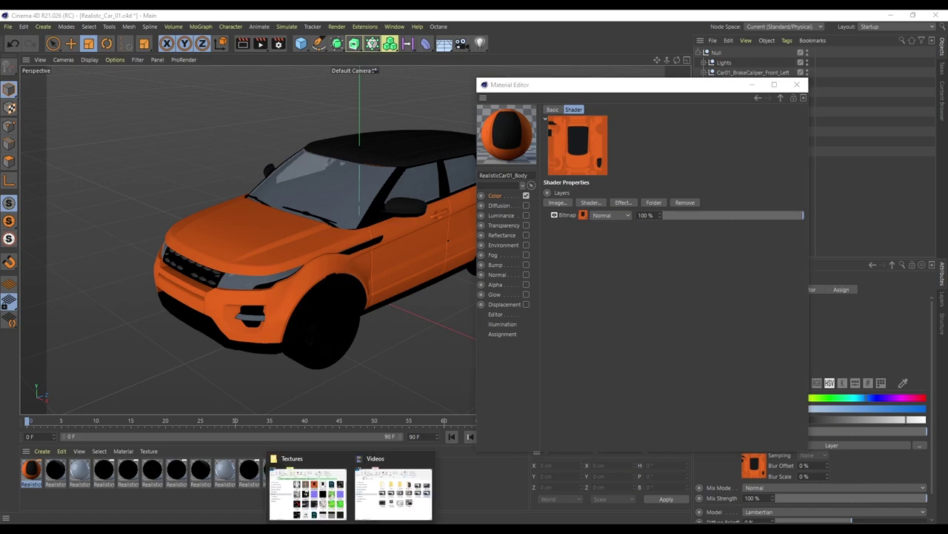
click(319, 493)
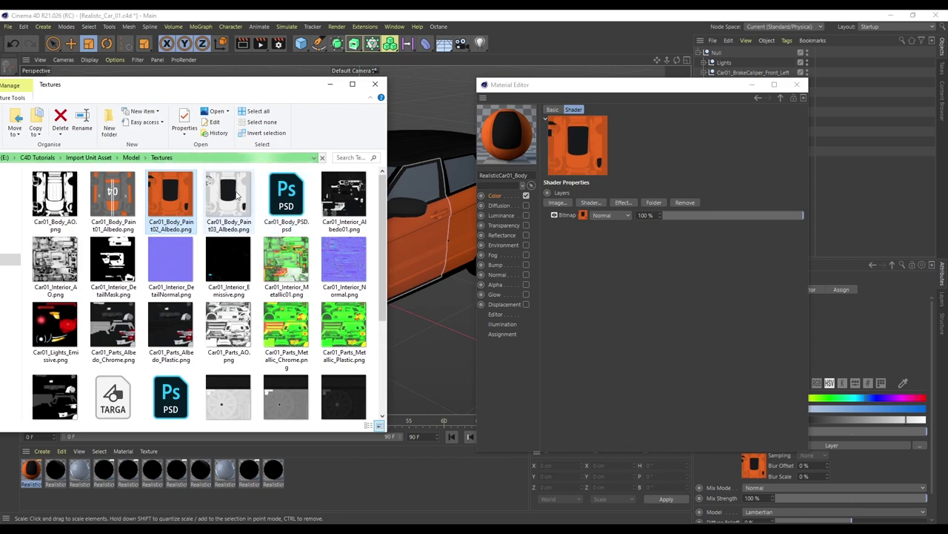
click(57, 194)
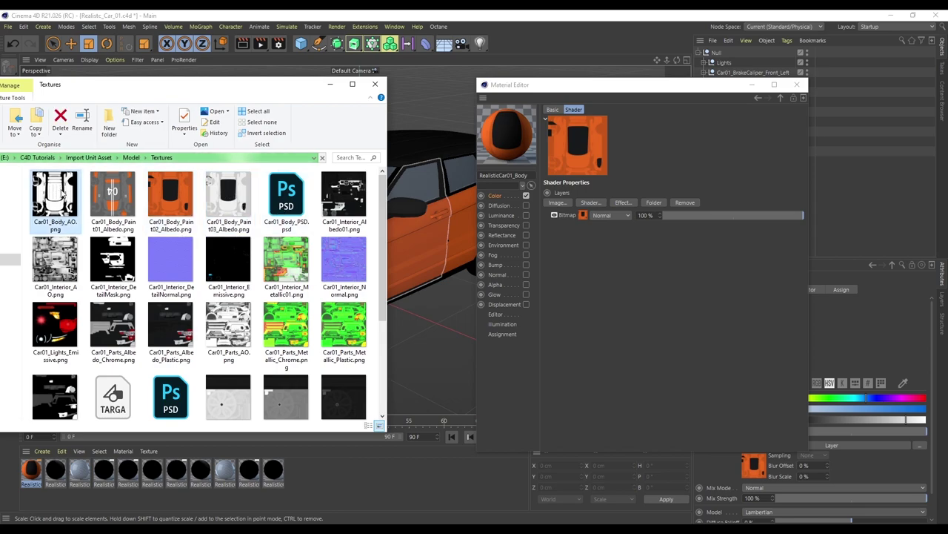
drag(56, 205, 584, 219)
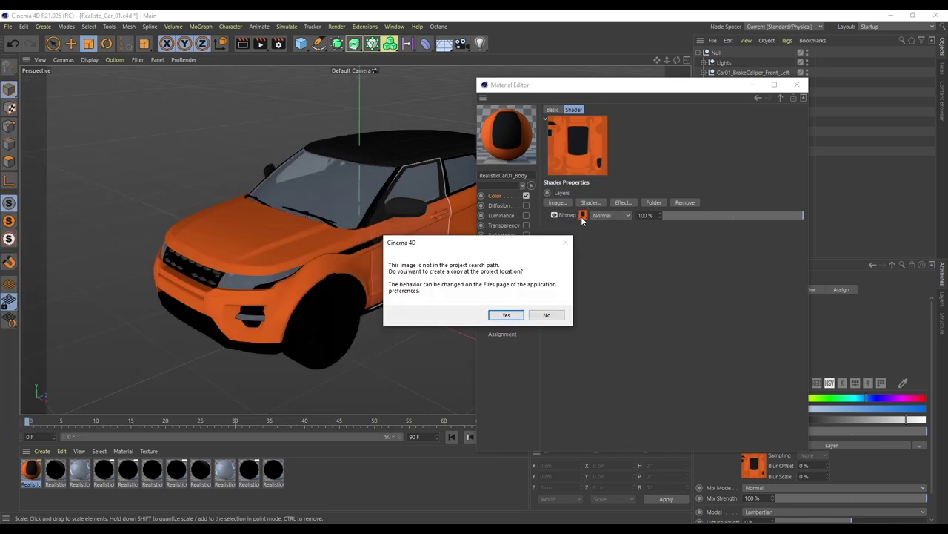
click(507, 315)
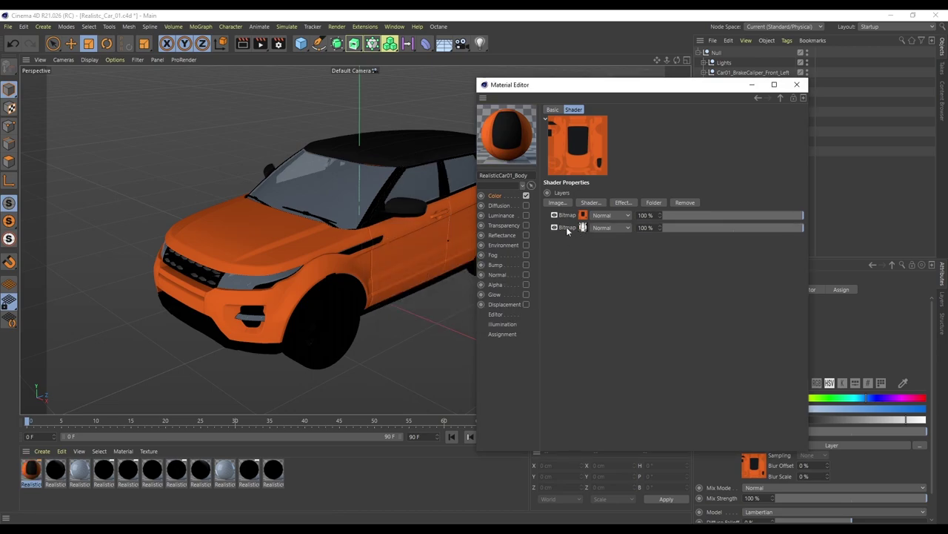
Place the ambient occlusion bitmap above the orange paint layer and set its blend mode to Multiply
drag(566, 227, 561, 219)
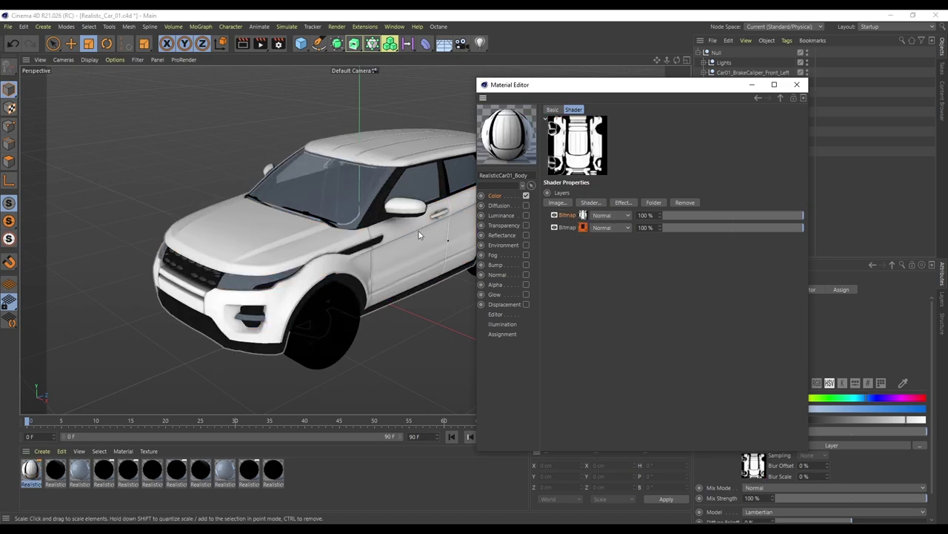
click(618, 217)
click(610, 238)
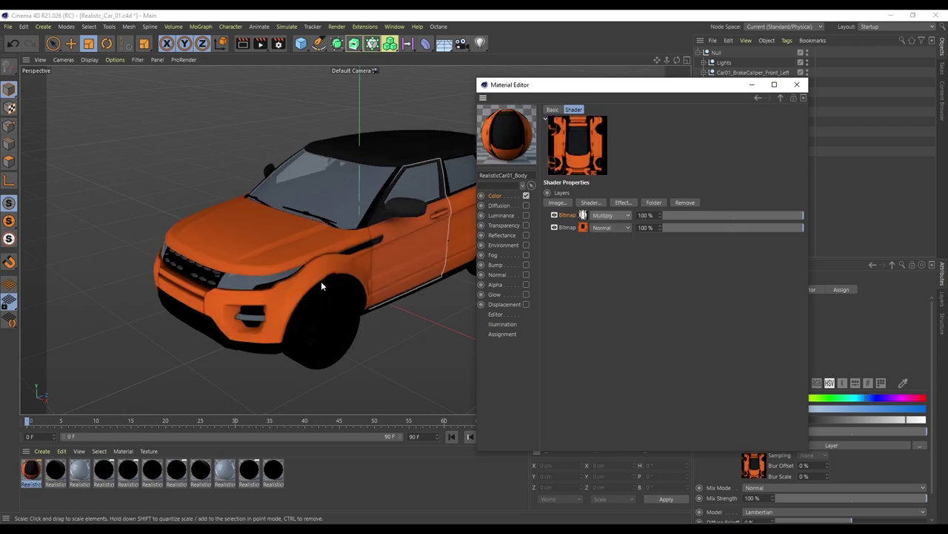
Compare the car with the ambient occlusion layer off and on, and set that layer's opacity to 65%
click(554, 215)
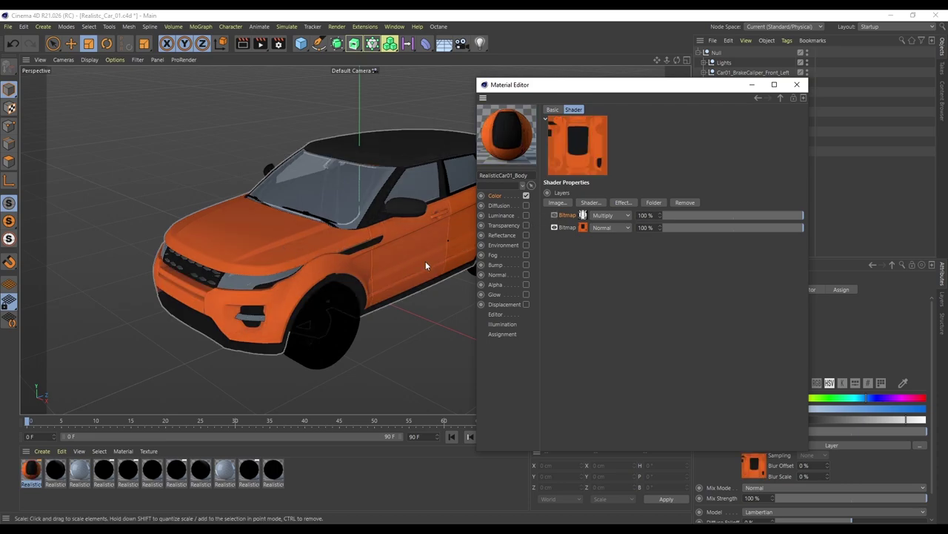
click(554, 215)
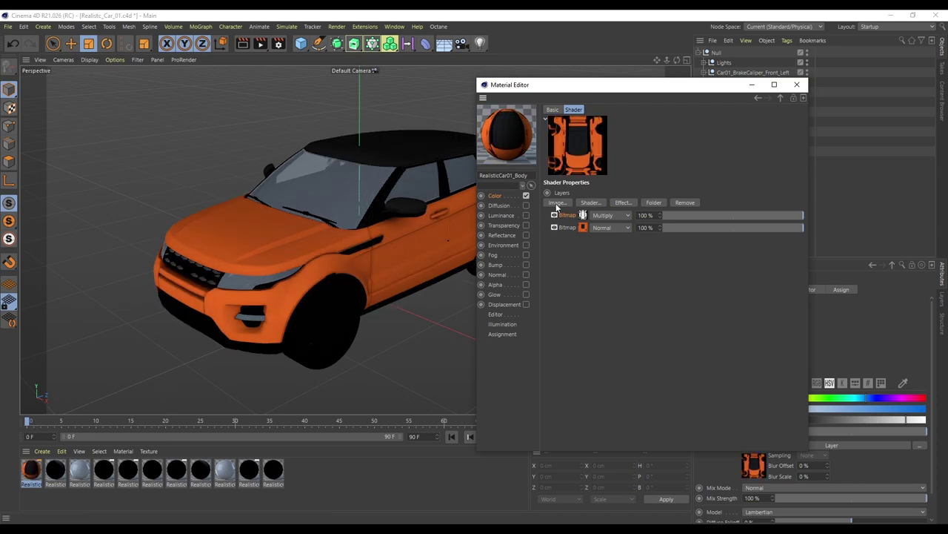
drag(592, 88, 640, 76)
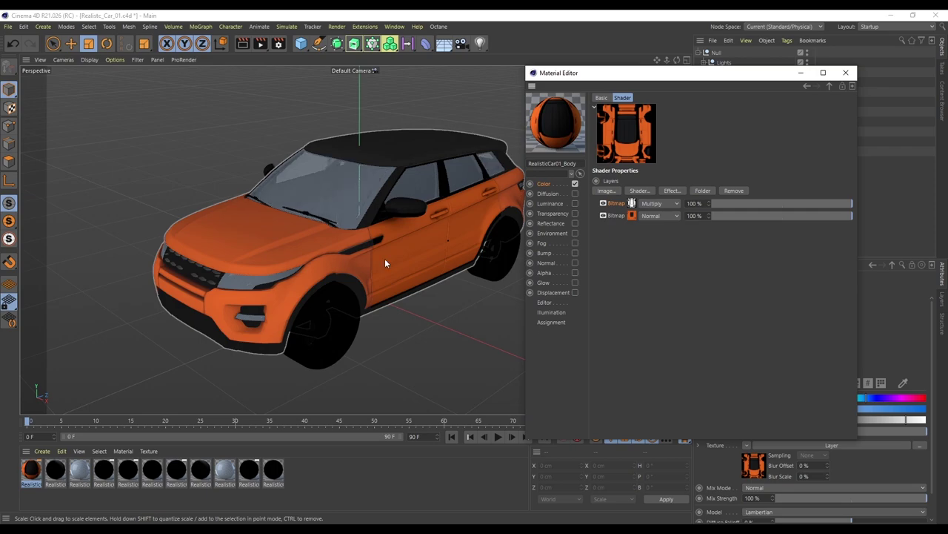
drag(840, 207, 803, 201)
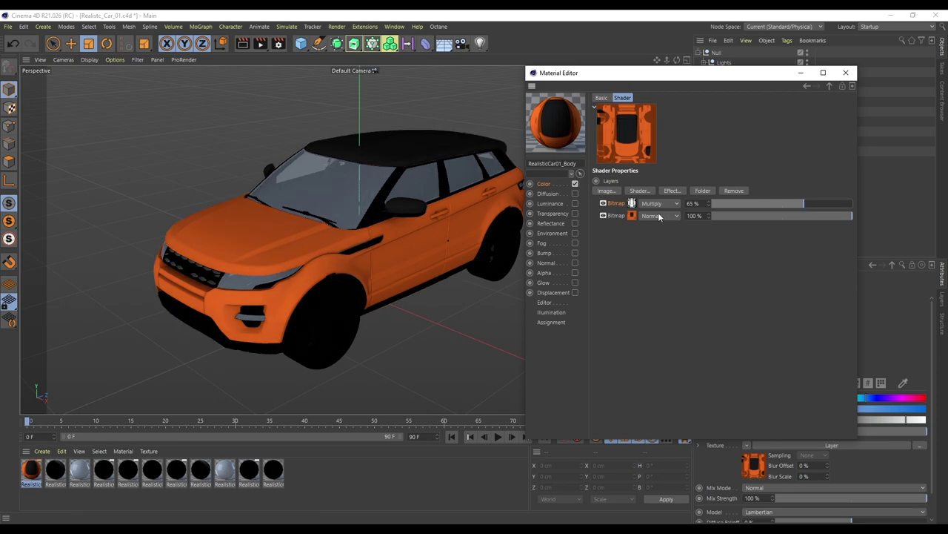
Enable Reflectance on the body material, add a GGX reflection layer and set its Fresnel to Dielectric
click(576, 224)
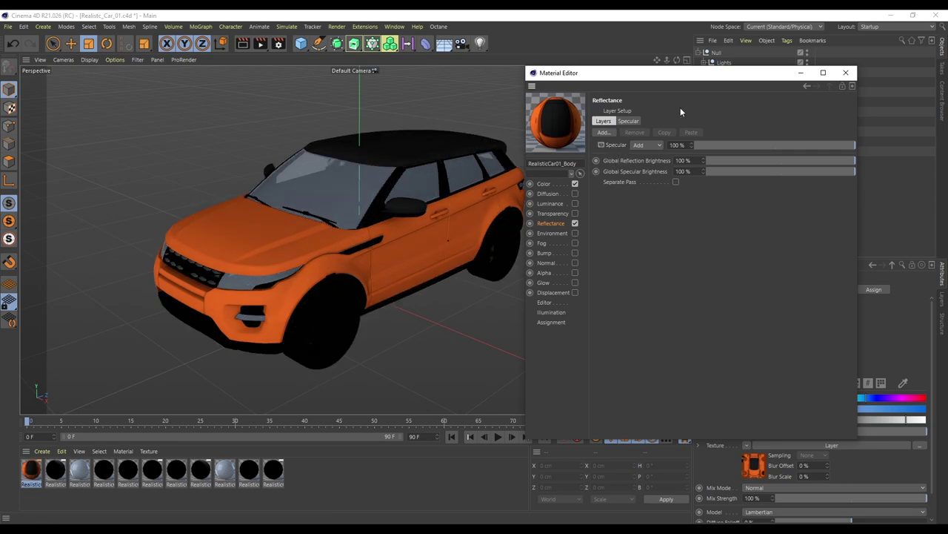
click(604, 132)
click(639, 145)
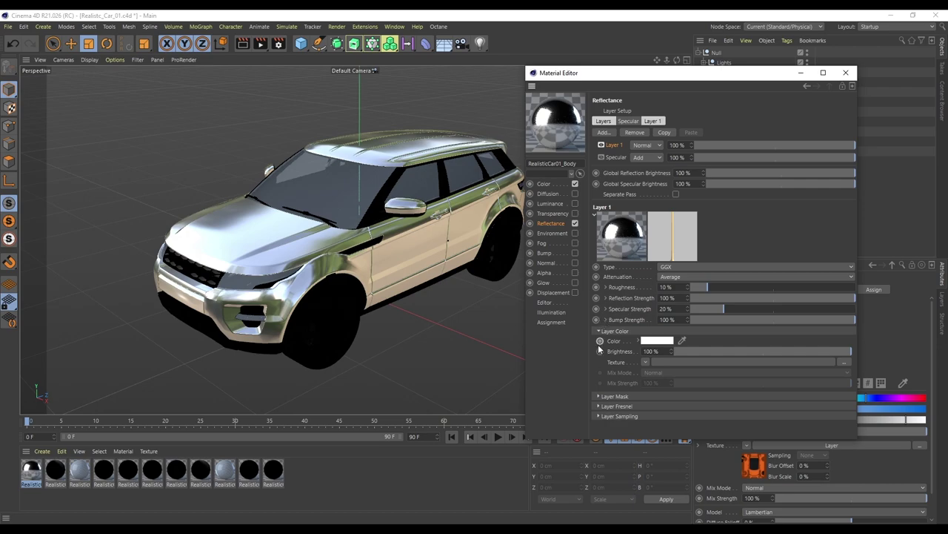
click(598, 407)
click(672, 416)
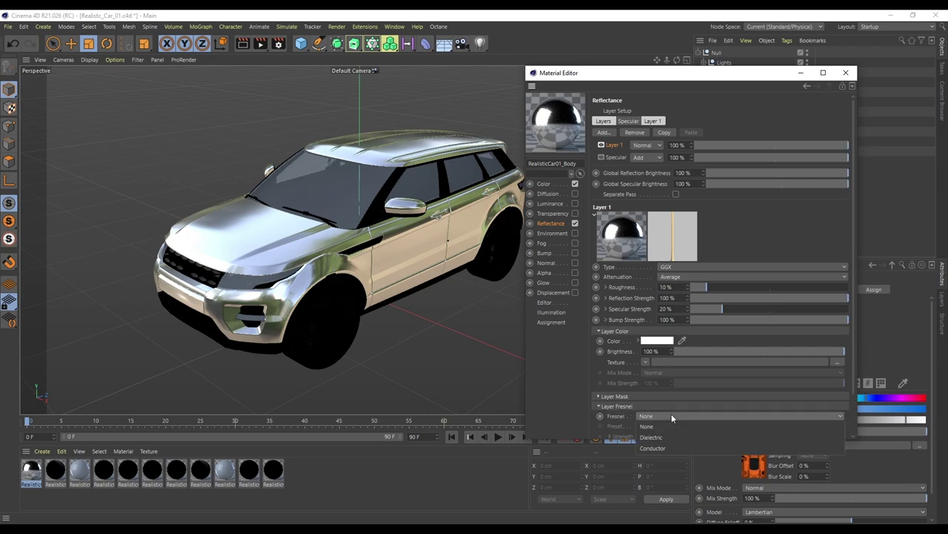
click(663, 437)
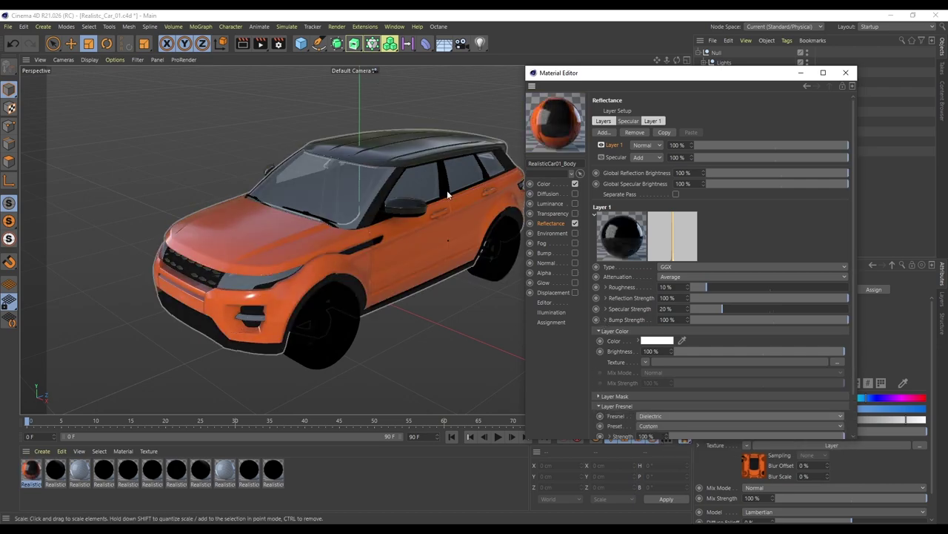
Set the reflection layer's Fresnel strength to 98% and roughness to 0%, and close the body material's editor
click(843, 435)
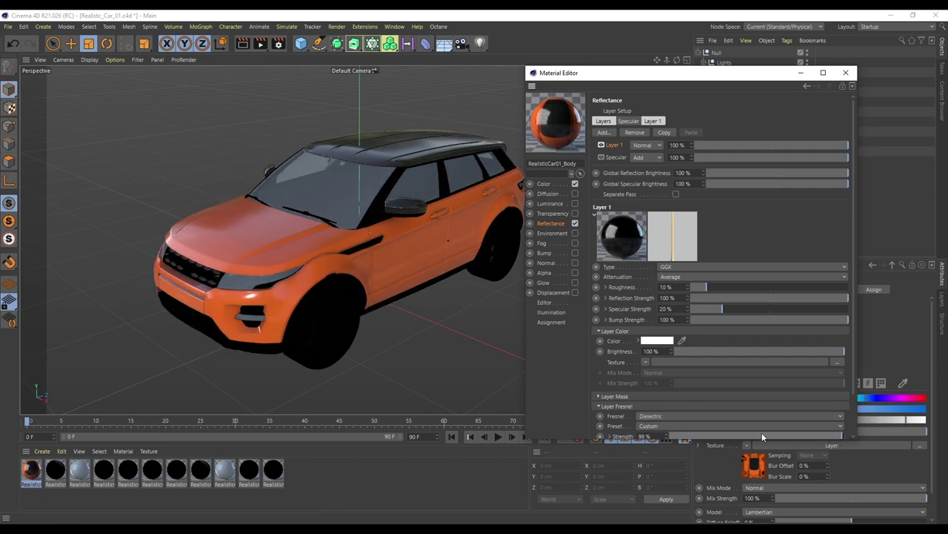
click(286, 229)
drag(703, 287, 685, 287)
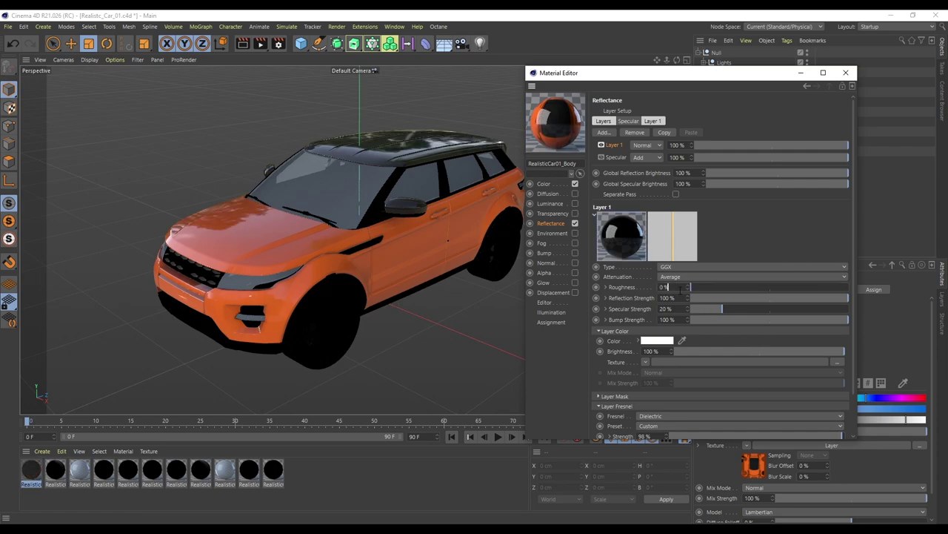
click(690, 284)
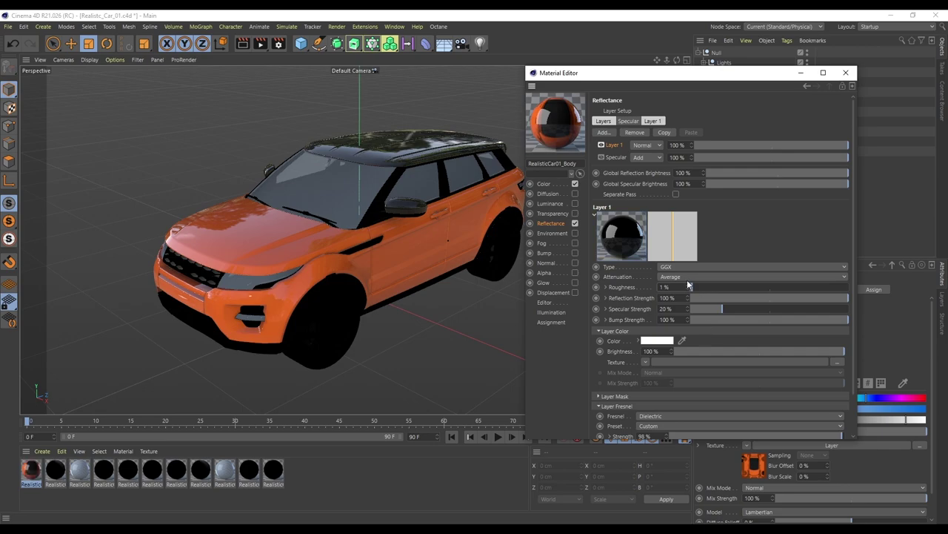
double_click(666, 286)
text(0)
key(Return)
click(545, 183)
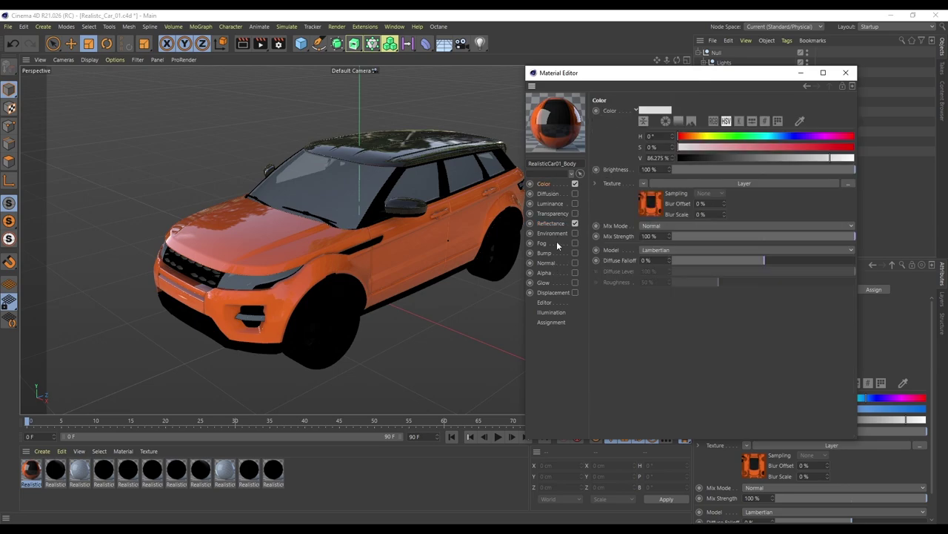
click(846, 73)
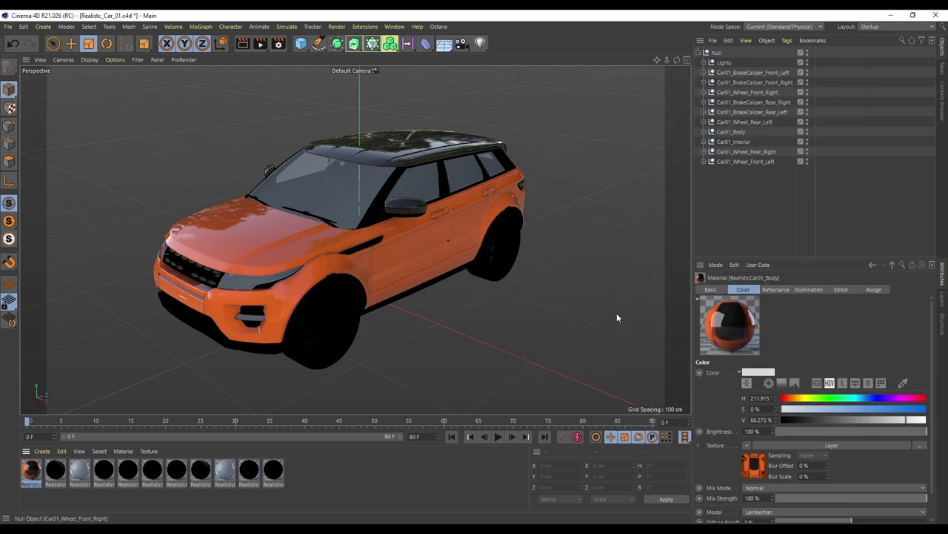
Check the black materials beside the second glass material and delete one of them
click(249, 471)
click(199, 471)
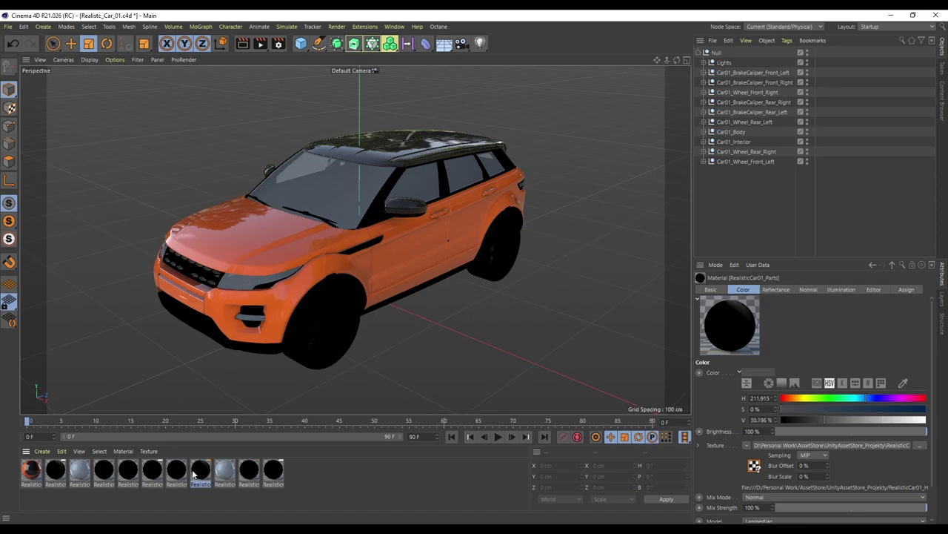
click(178, 471)
key(Delete)
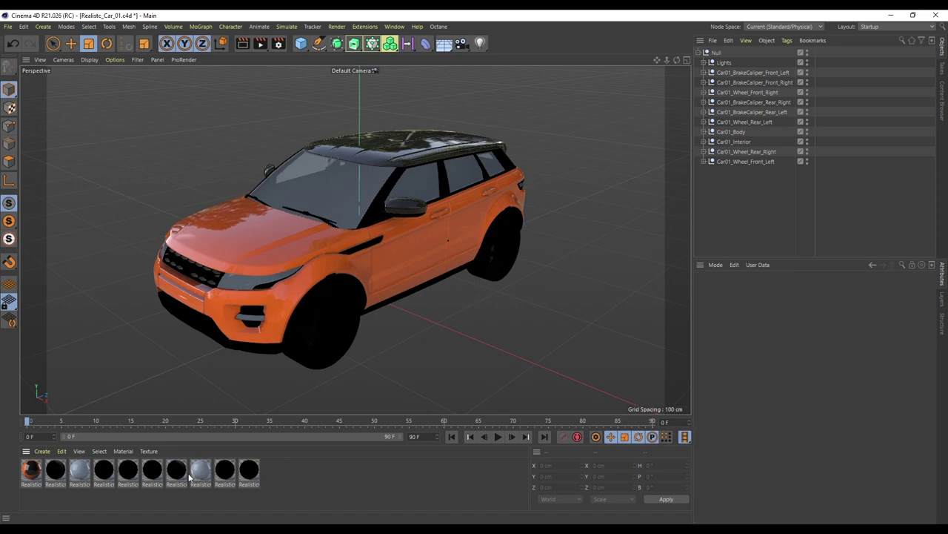
Assign Car01_Parts_Albedo_Plastic.png as the RealisticCar01_Parts material's colour texture, accepting a copy at the project location
click(31, 471)
click(56, 471)
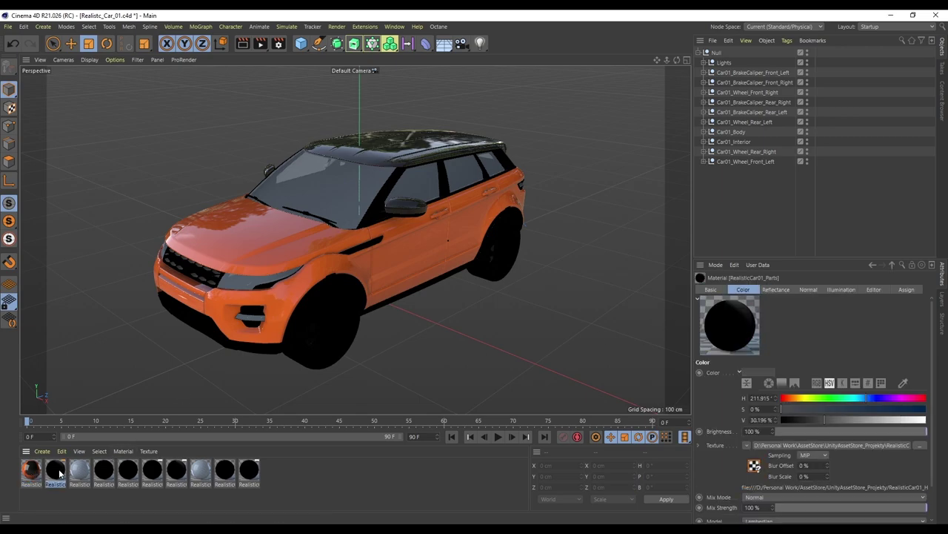
double_click(57, 471)
drag(314, 79, 689, 83)
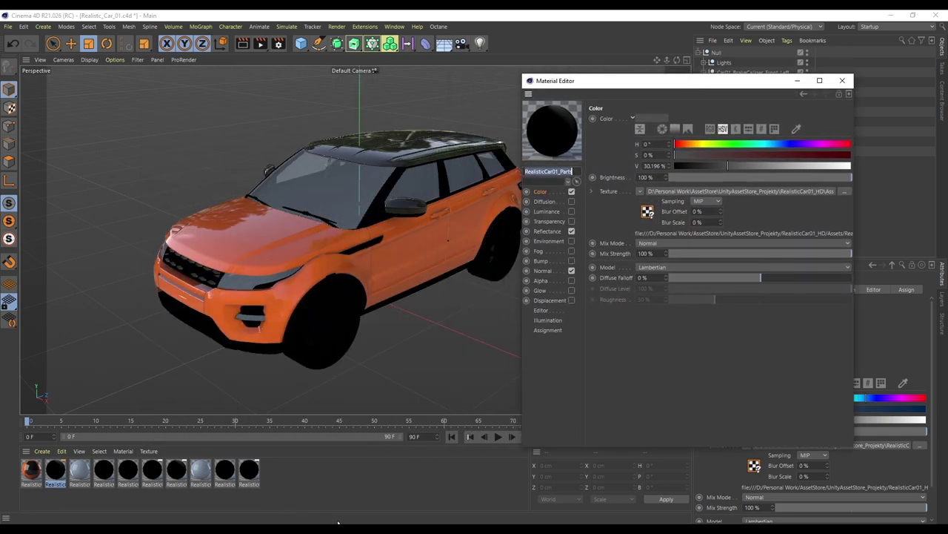
key(alt+Tab)
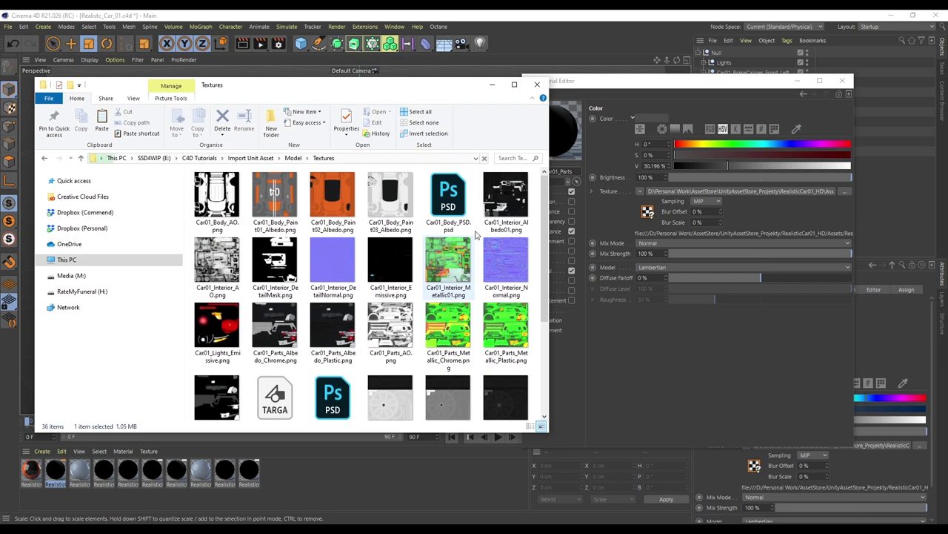
drag(551, 217, 492, 217)
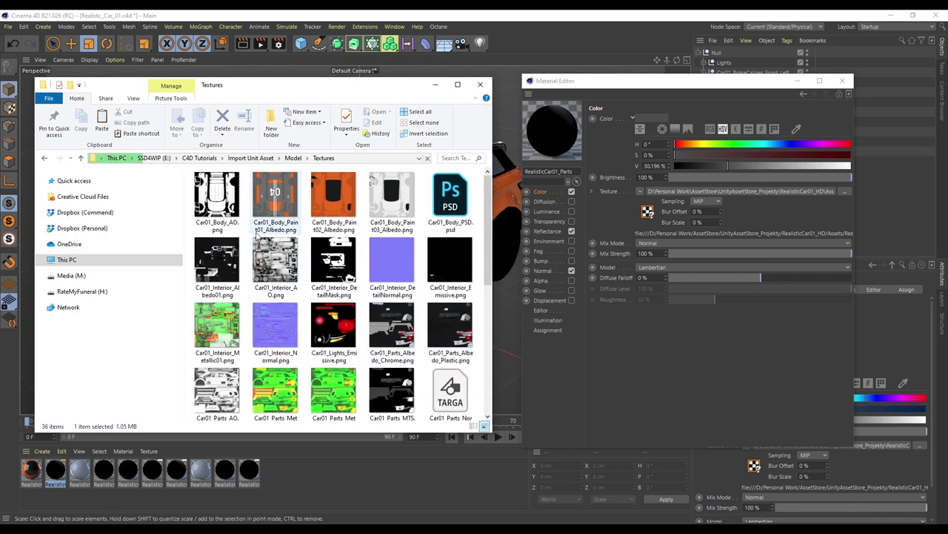
click(306, 266)
scroll(407, 278, down, 2)
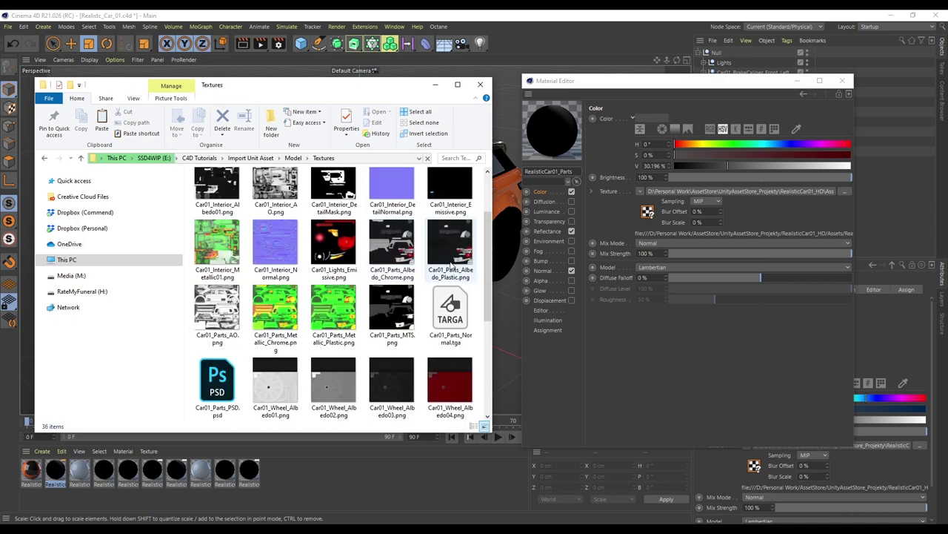
click(396, 246)
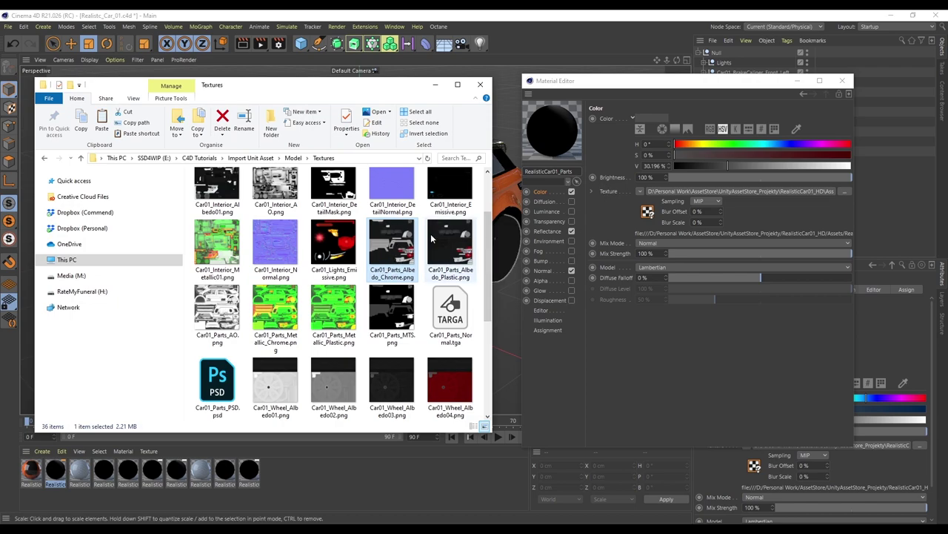
drag(454, 232, 683, 195)
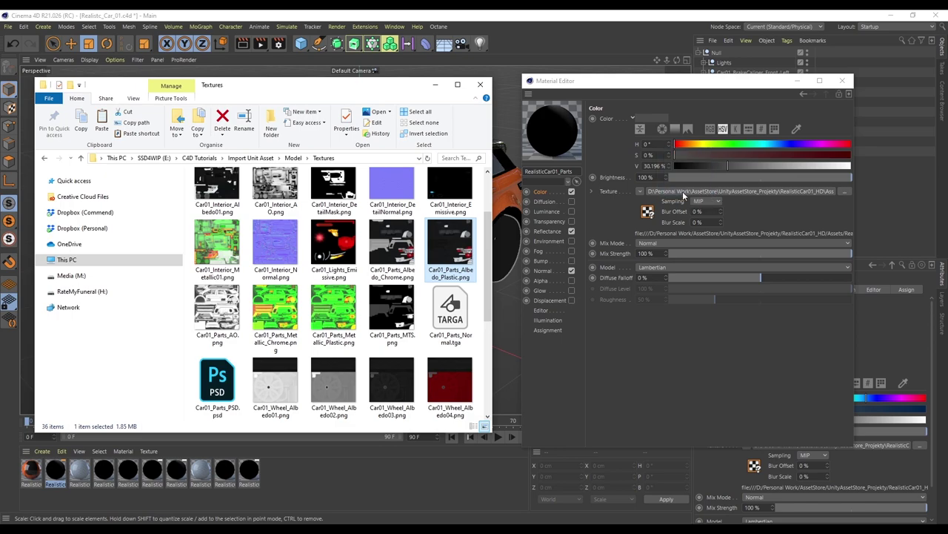
click(507, 315)
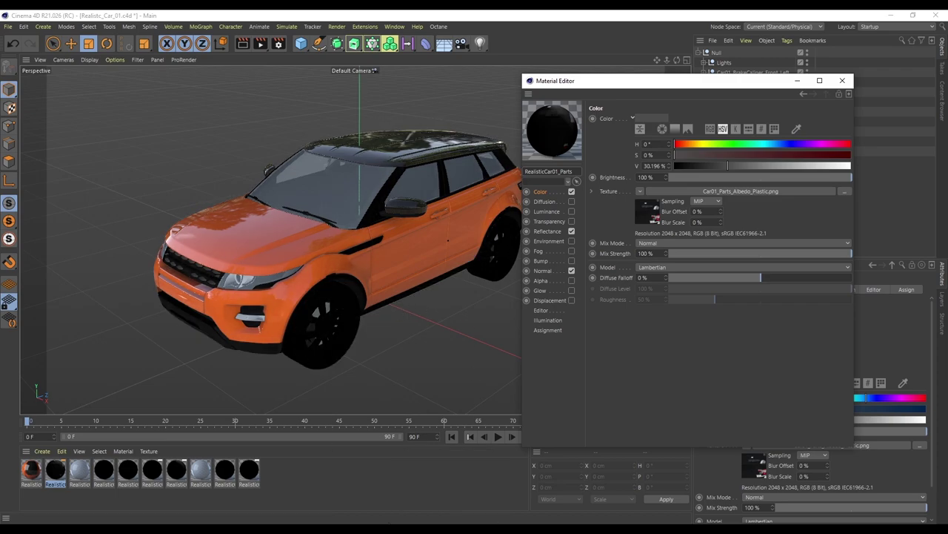
Assign Car01_Parts_Normal.tga as the RealisticCar01_Parts material's normal texture, accepting a copy at the project location
mouse_move(351, 528)
click(560, 269)
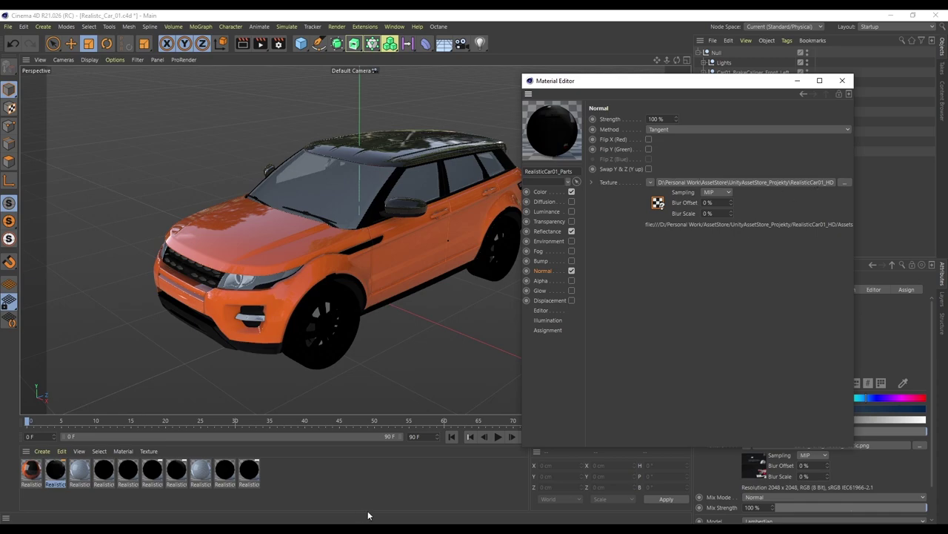
click(350, 529)
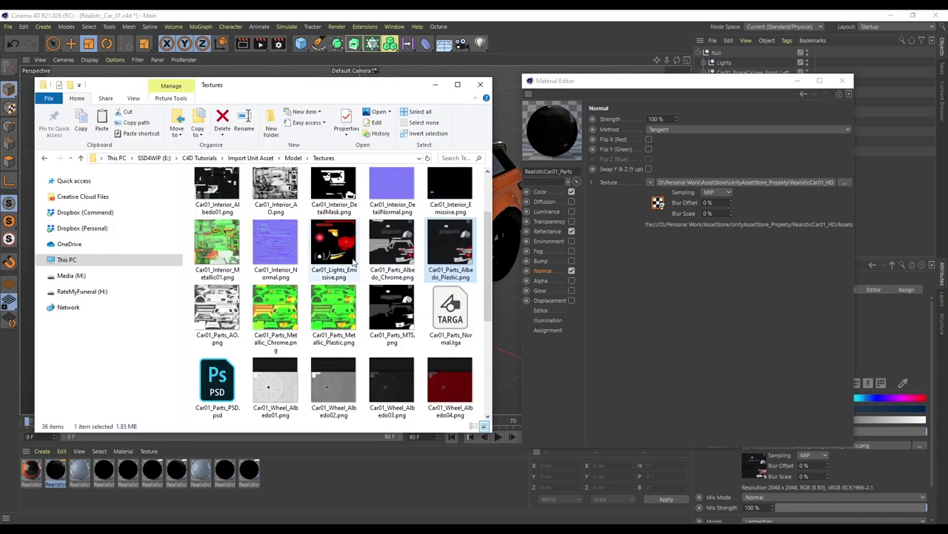
scroll(354, 261, down, 3)
scroll(363, 278, up, 4)
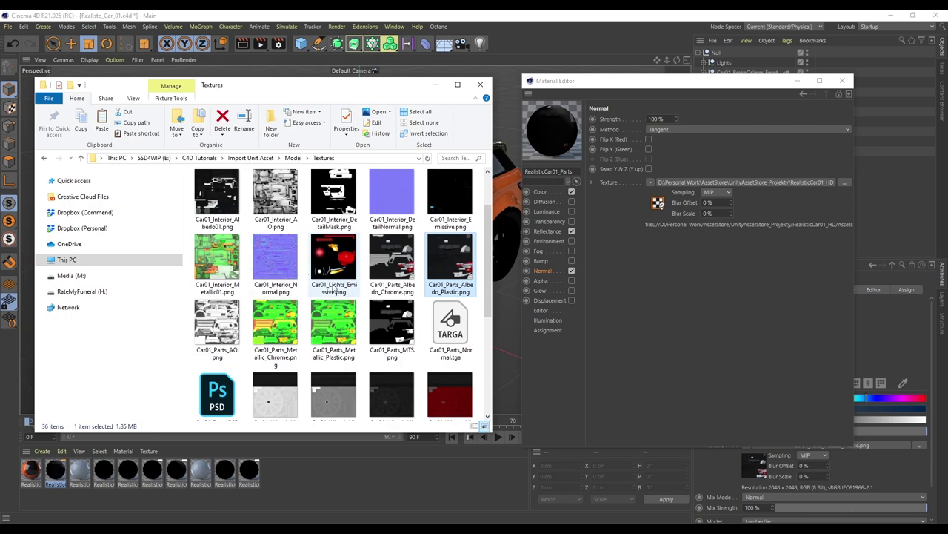
click(275, 259)
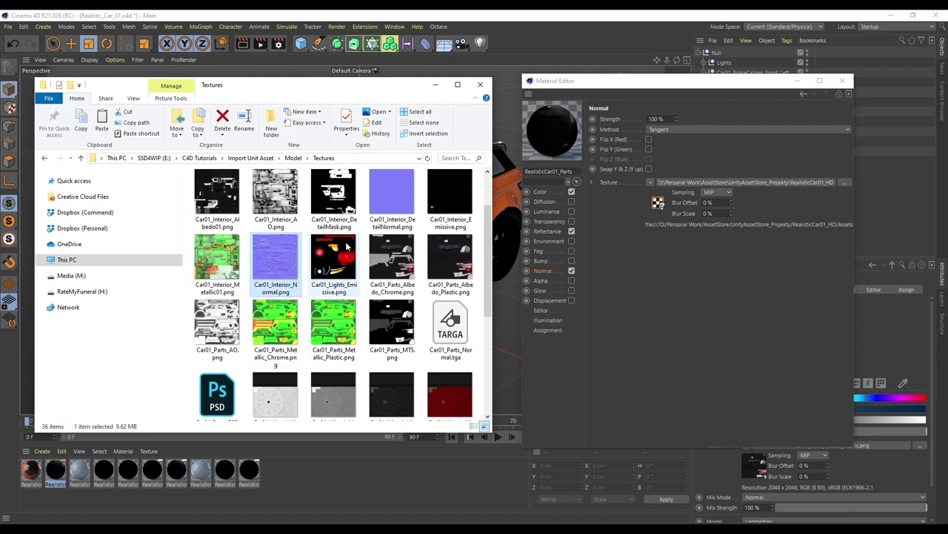
scroll(351, 268, down, 1)
click(452, 256)
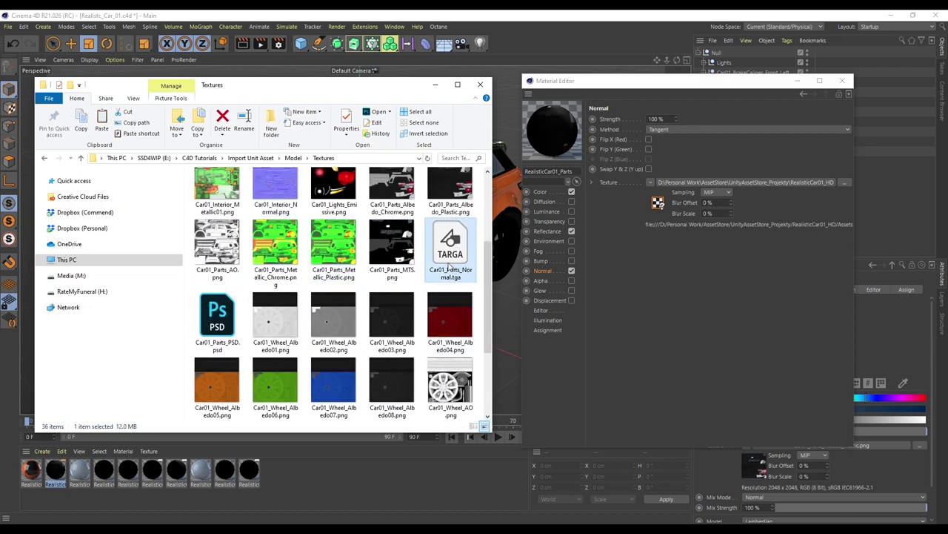
drag(450, 247, 686, 183)
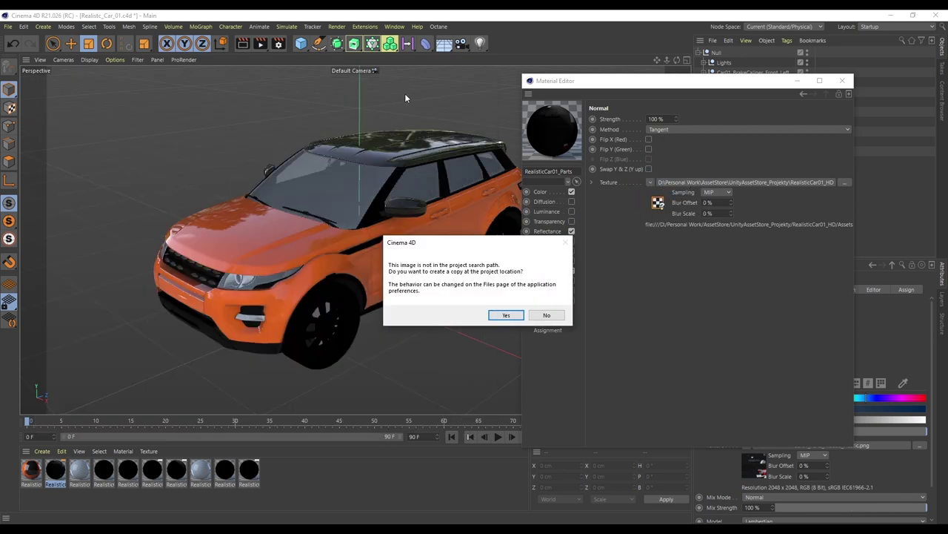
click(506, 315)
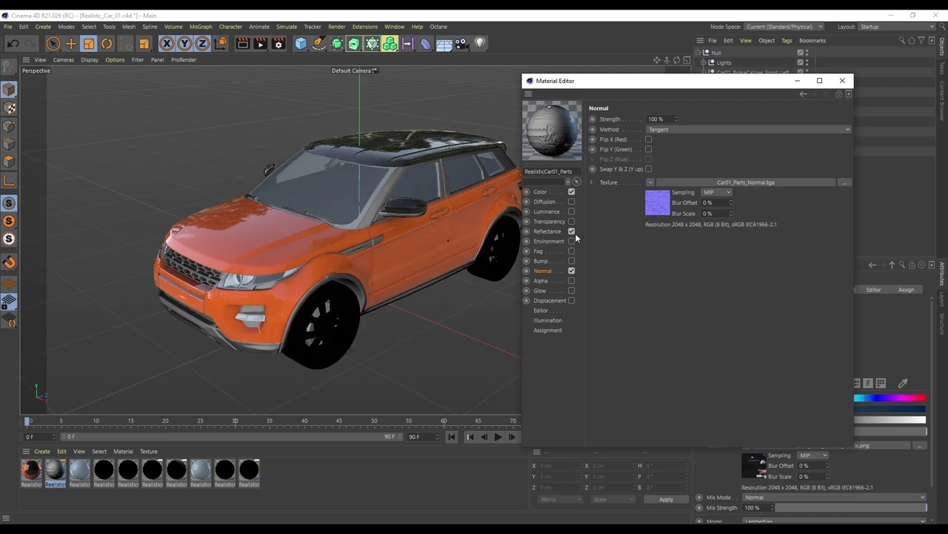
Convert the Parts material's colour texture to a Layer shader and add Car01_Parts_AO.png to it, accepting a copy at the project location
click(548, 193)
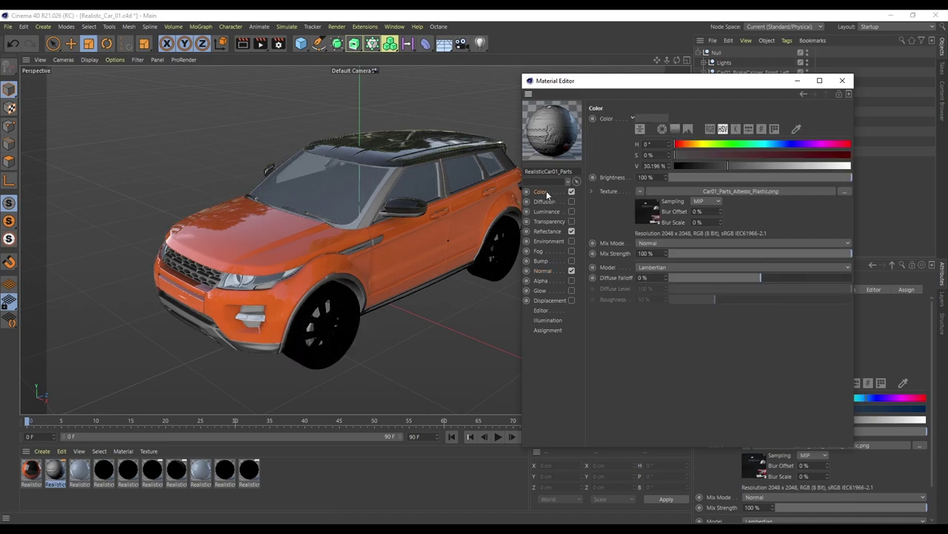
click(641, 191)
click(661, 424)
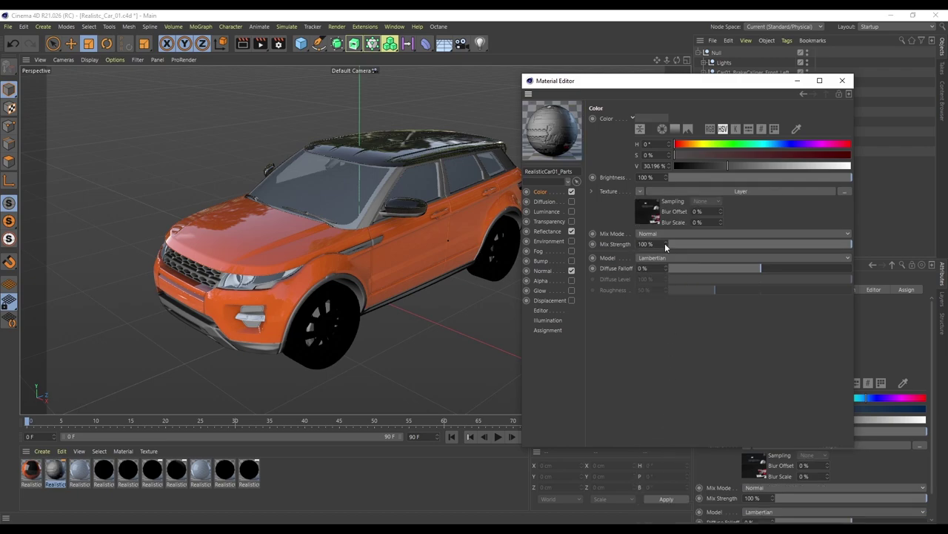
click(652, 211)
key(alt+Tab)
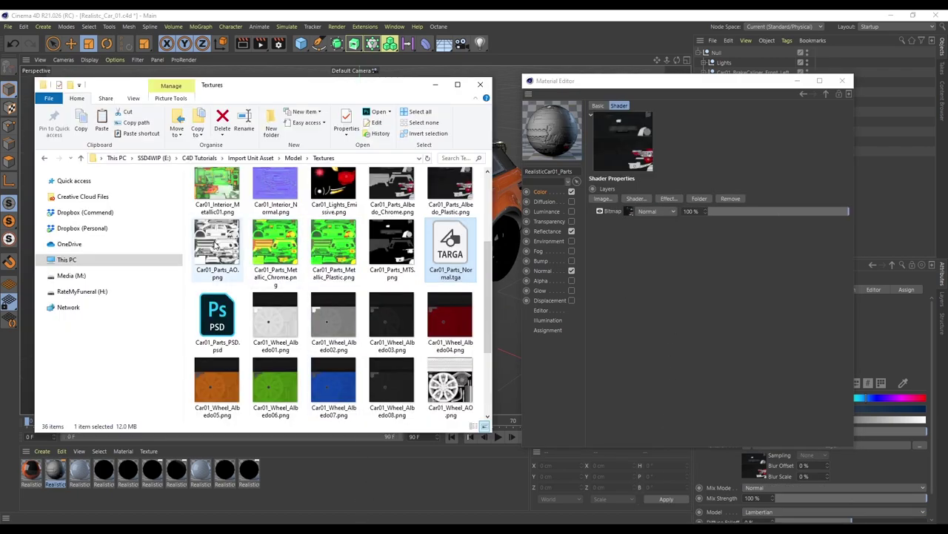
drag(219, 248, 628, 211)
click(506, 315)
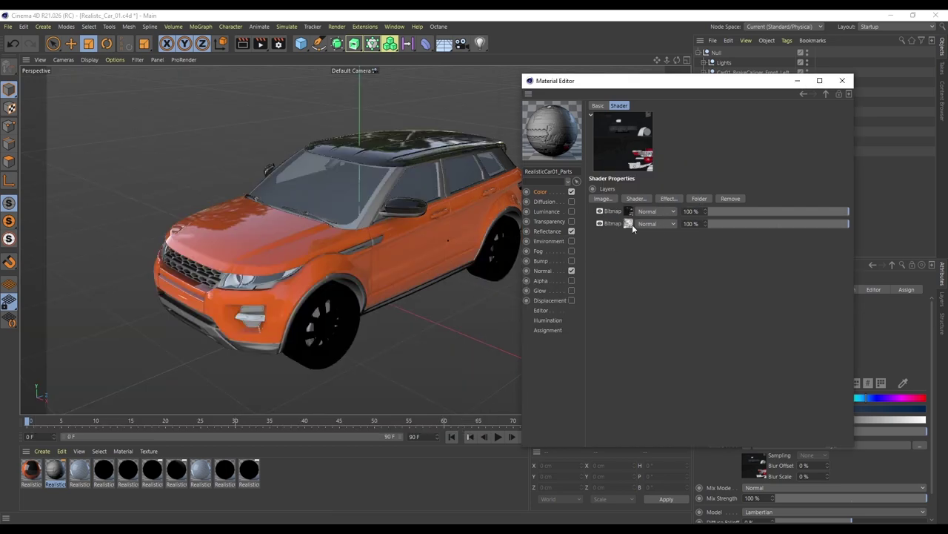
Place the AO bitmap above the albedo layer, blended with Multiply at 83% strength
click(649, 213)
click(660, 238)
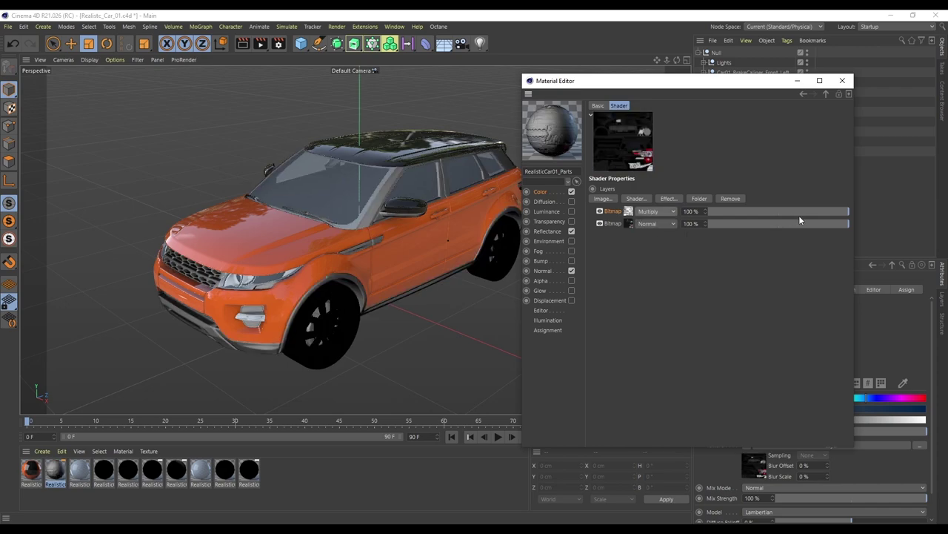
drag(833, 215, 823, 222)
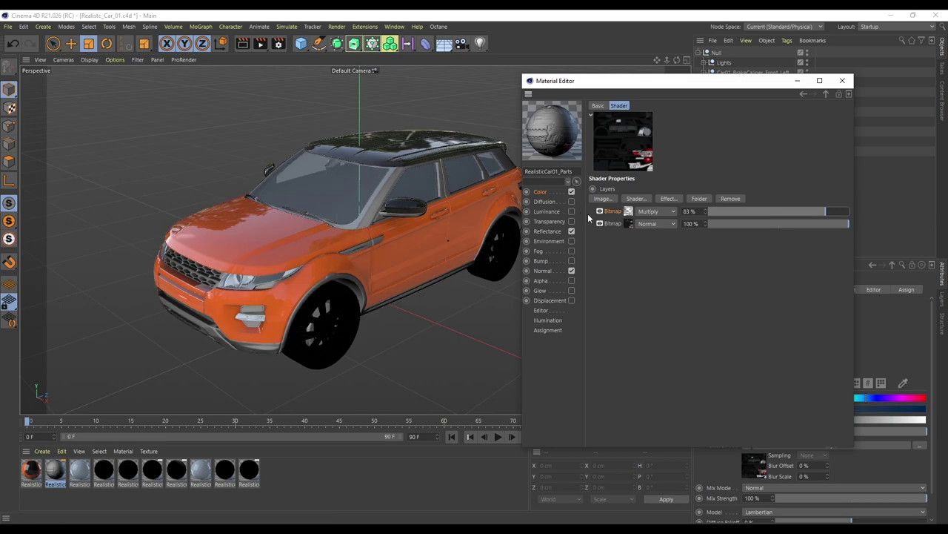
Turn off the Parts material's default specular layer in Reflectance and bring up the types for a new reflectance layer
click(548, 232)
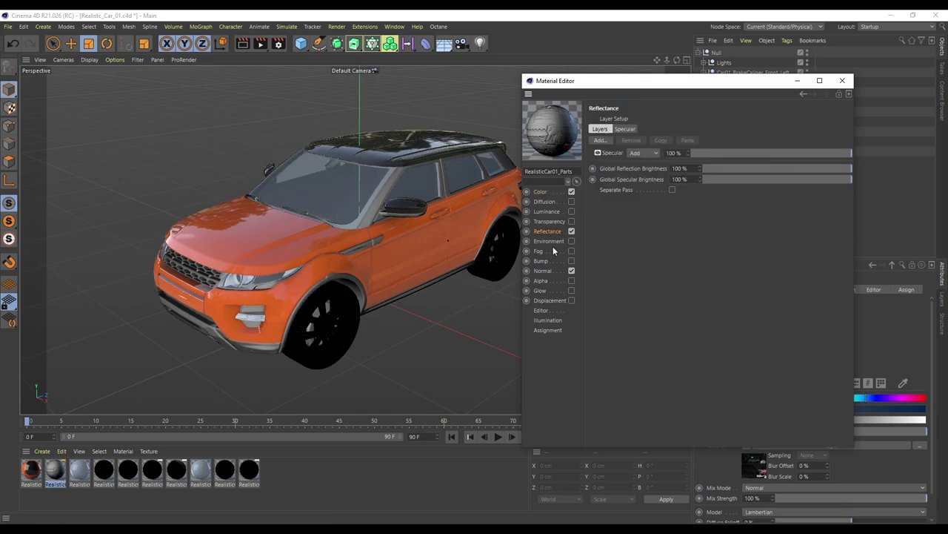
click(598, 153)
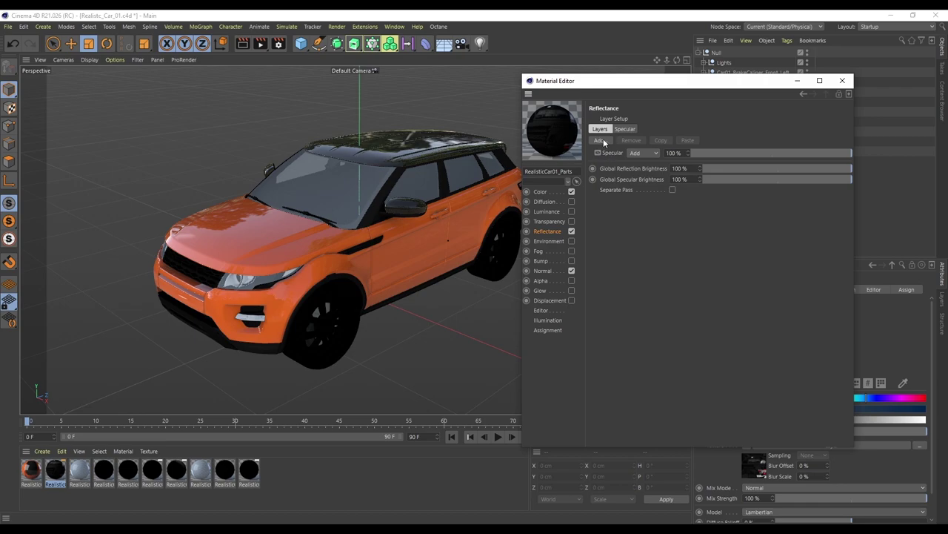
click(603, 138)
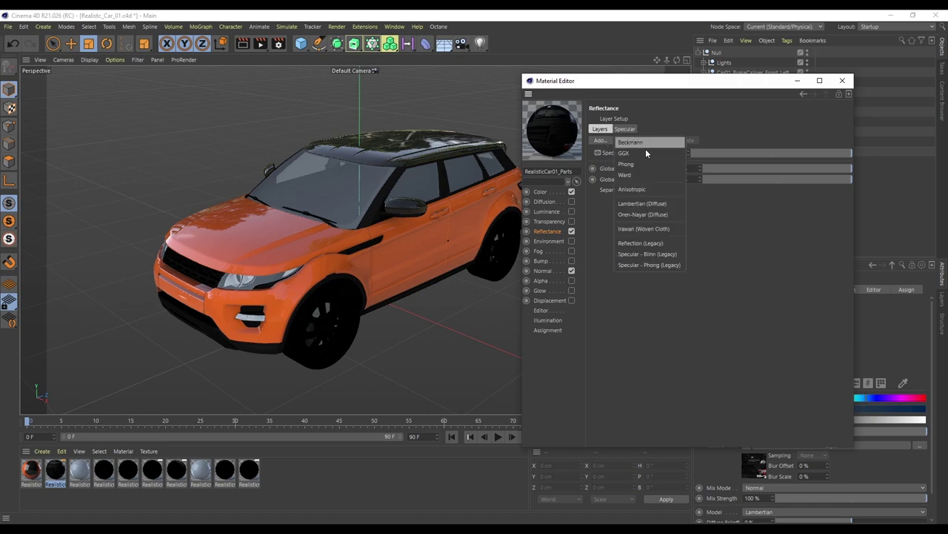
Add a GGX reflection layer to the RealisticCar01_Parts material and bring up the Textures folder
click(641, 154)
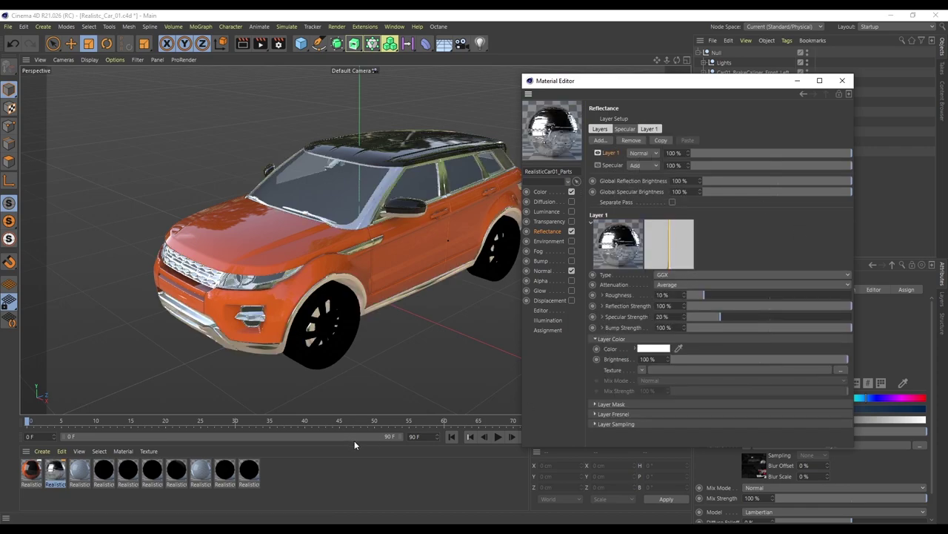
click(333, 528)
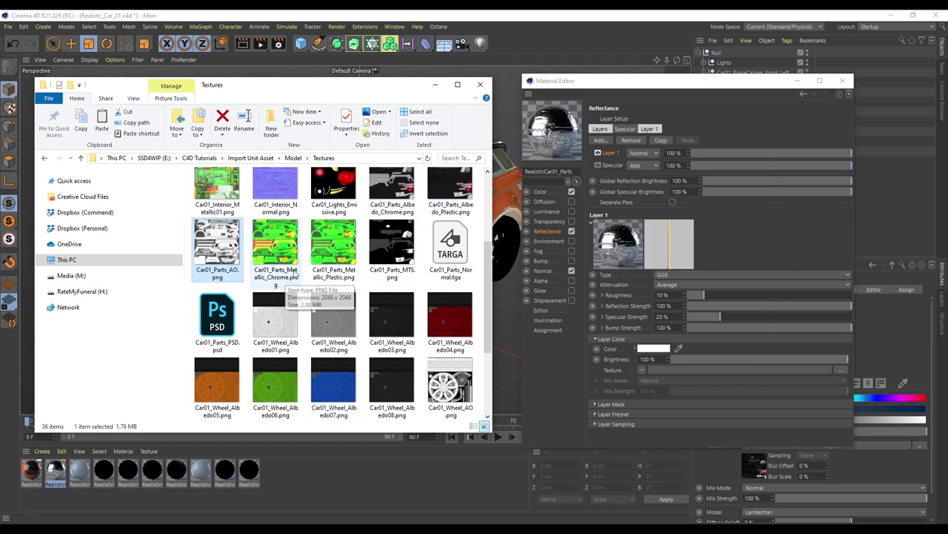
Compare the parts' chrome and plastic metallic maps with Car01_Parts_MTS.png, and examine the Metallic group of Car01_Parts_PSD.psd in Photoshop
click(281, 248)
click(326, 245)
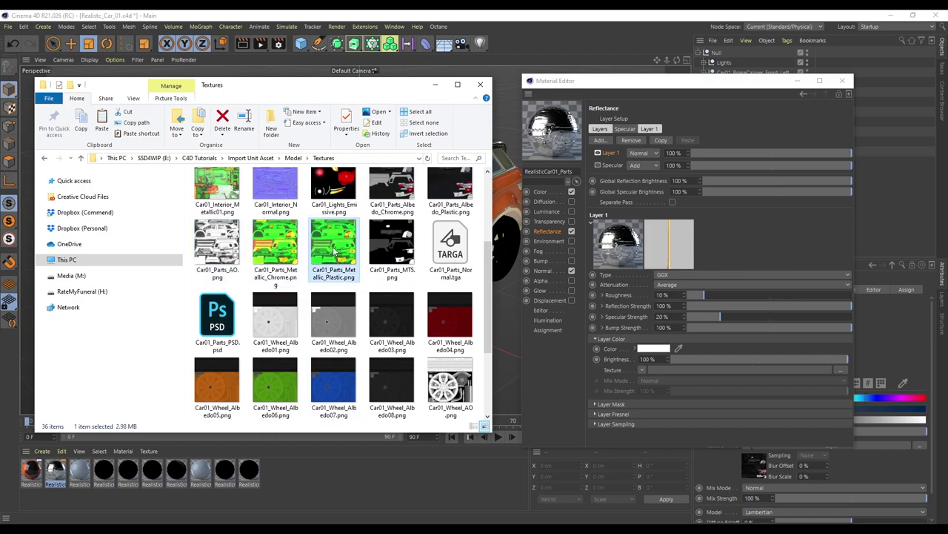
click(289, 248)
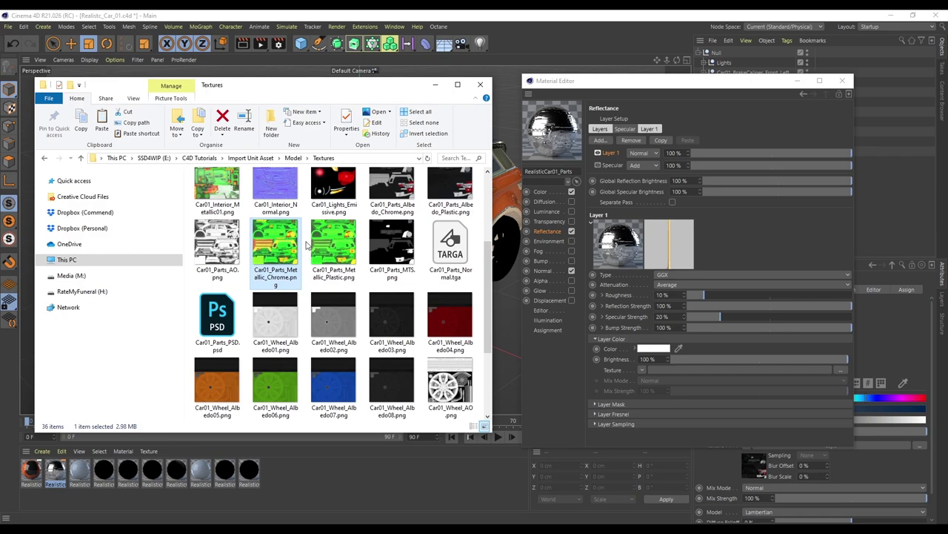
click(393, 252)
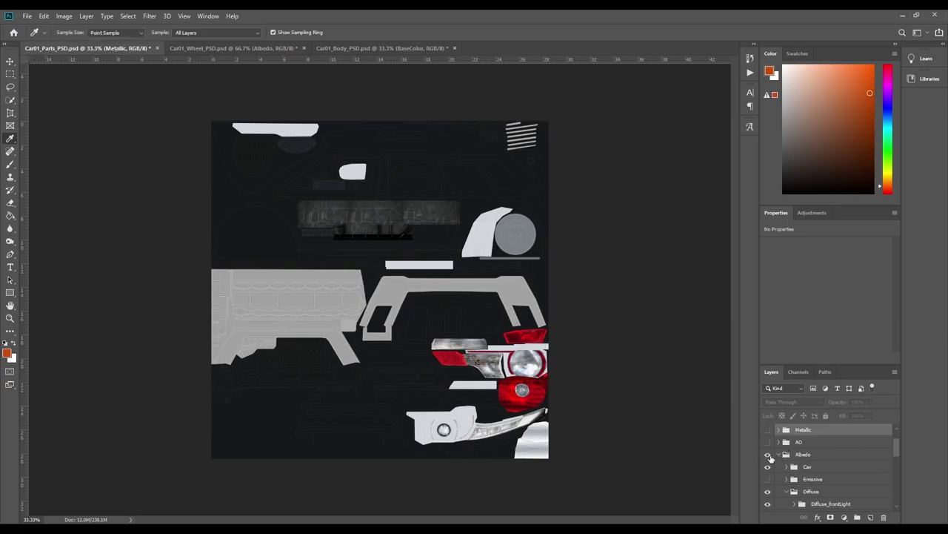
click(767, 430)
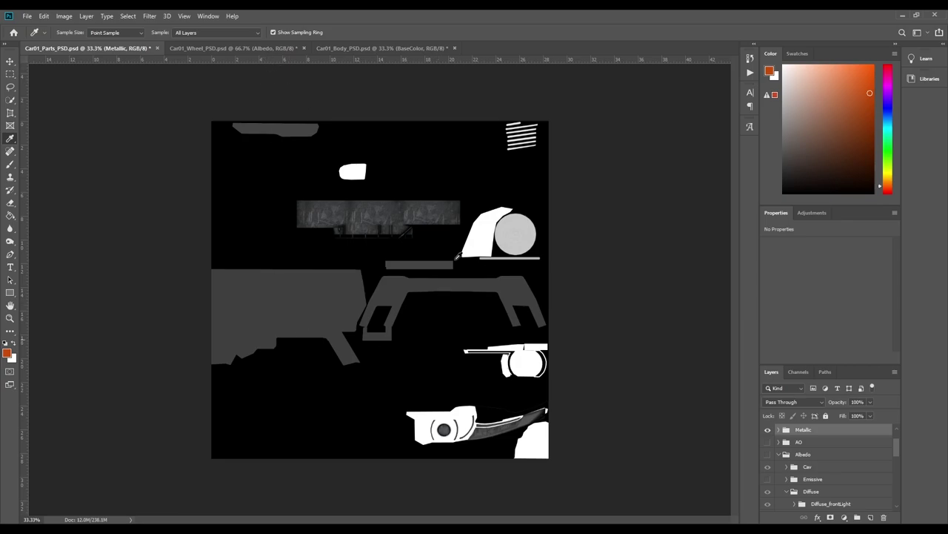
click(902, 14)
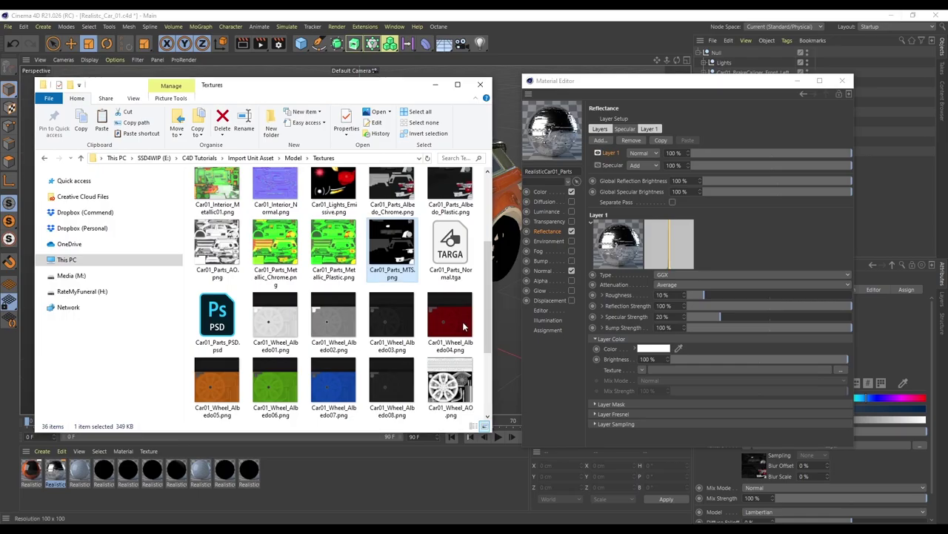
Load Car01_Parts_MTS.png as the layer mask texture of the parts material's GGX layer
click(596, 403)
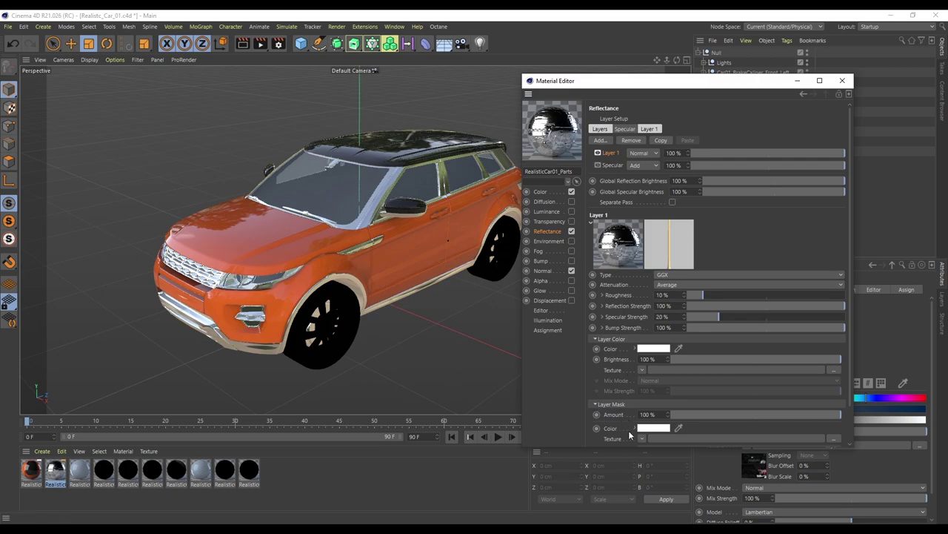
scroll(630, 433, down, 2)
key(alt+Tab)
drag(392, 245, 652, 399)
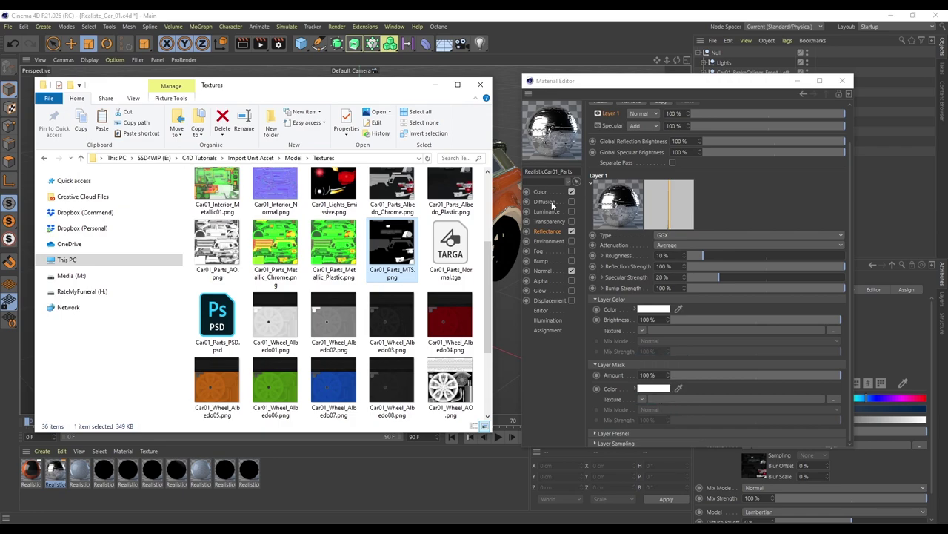
click(507, 317)
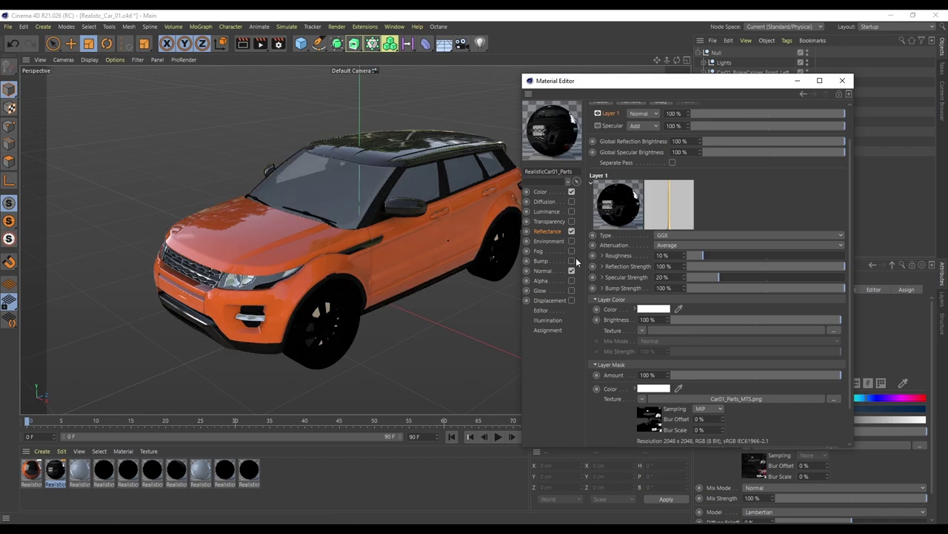
Set the GGX layer's roughness to 3 % and give it a Dielectric Fresnel with 51 % strength
drag(695, 255, 693, 255)
scroll(597, 410, down, 2)
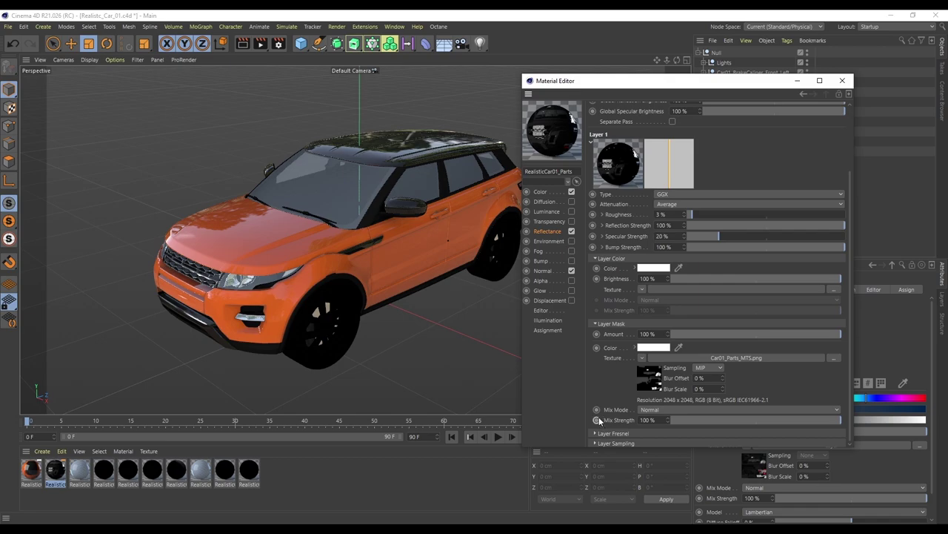
click(599, 434)
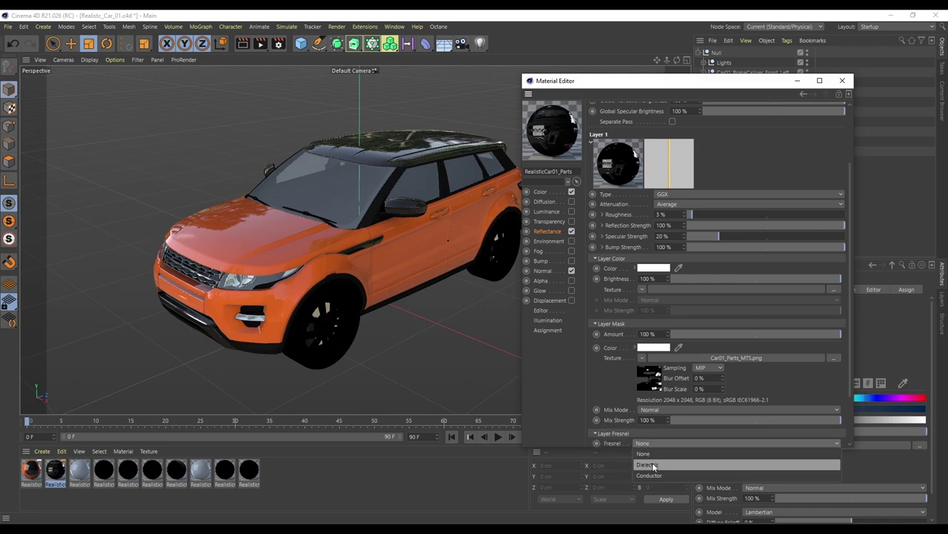
scroll(605, 361, down, 3)
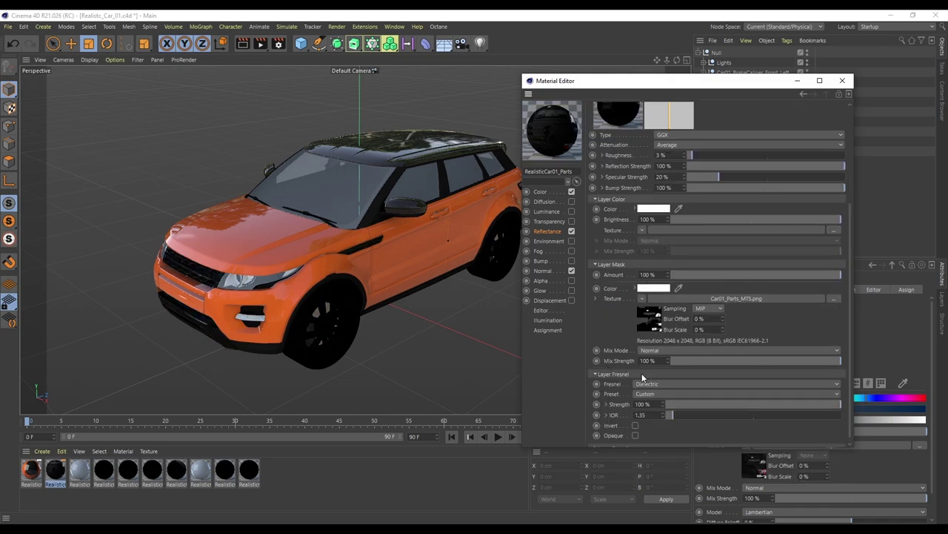
drag(738, 403, 756, 404)
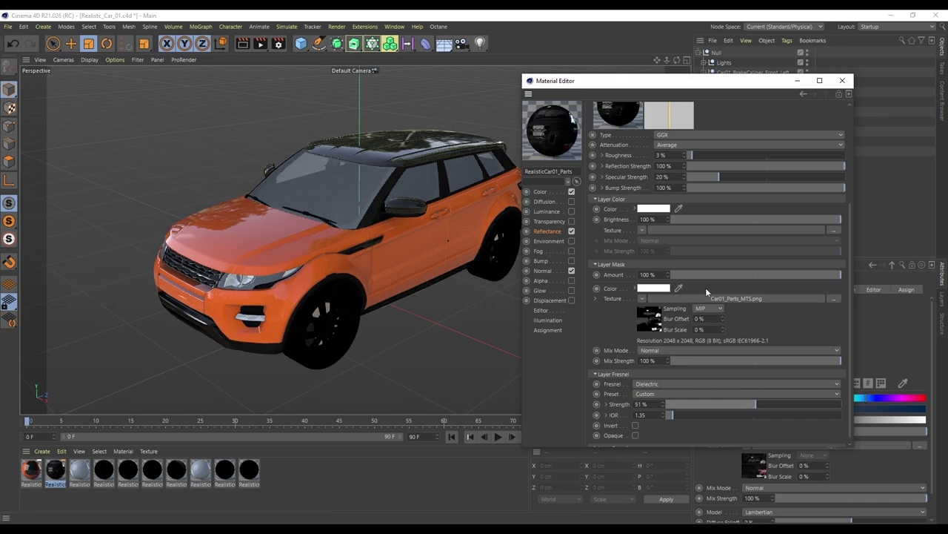
click(842, 80)
Select the RealisticCar01_Glass material and open the Glass folder of the RMF_Tex presets in the Content Browser
click(80, 470)
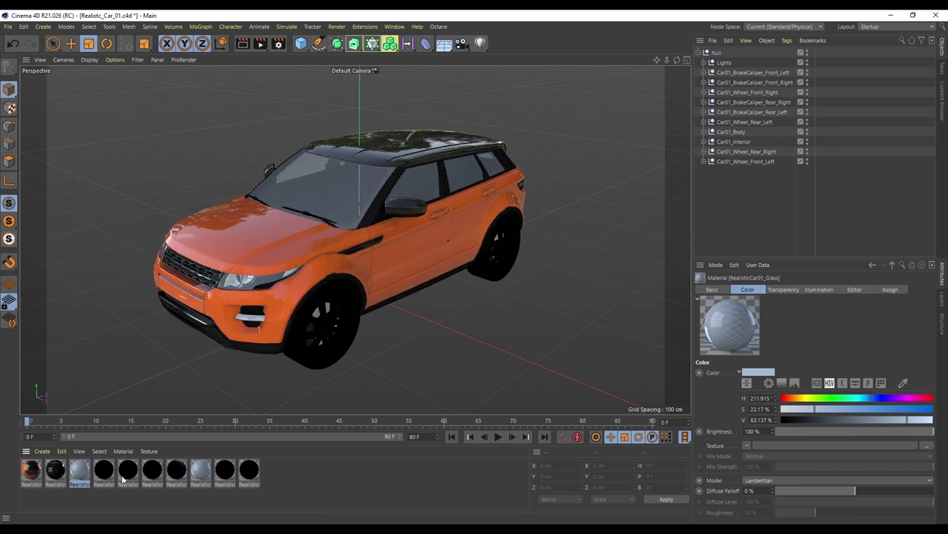
click(396, 28)
click(422, 82)
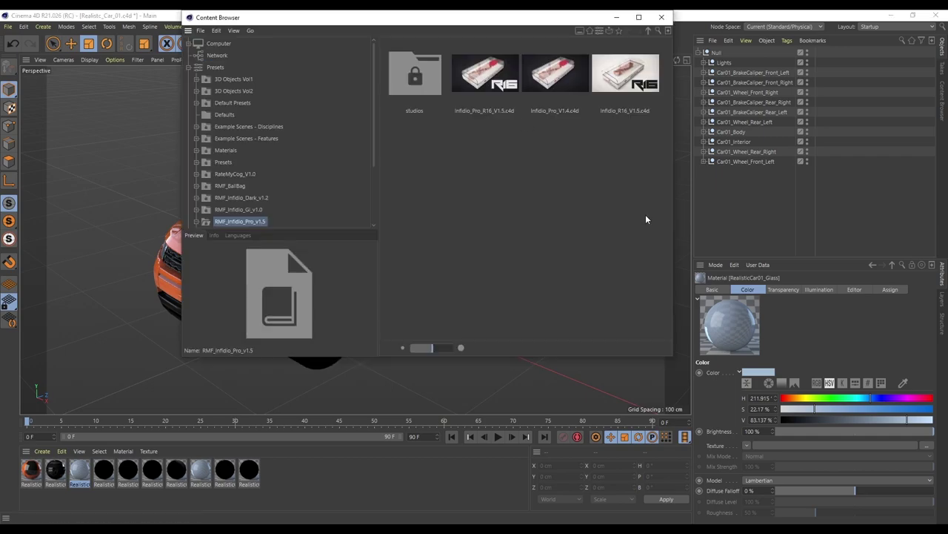
scroll(249, 174, down, 3)
click(230, 174)
double_click(485, 74)
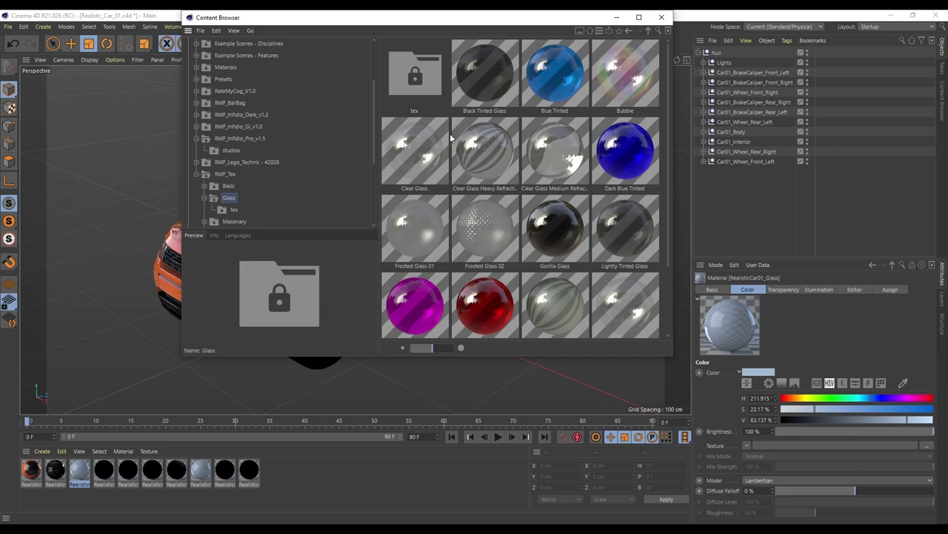
drag(442, 19, 673, 35)
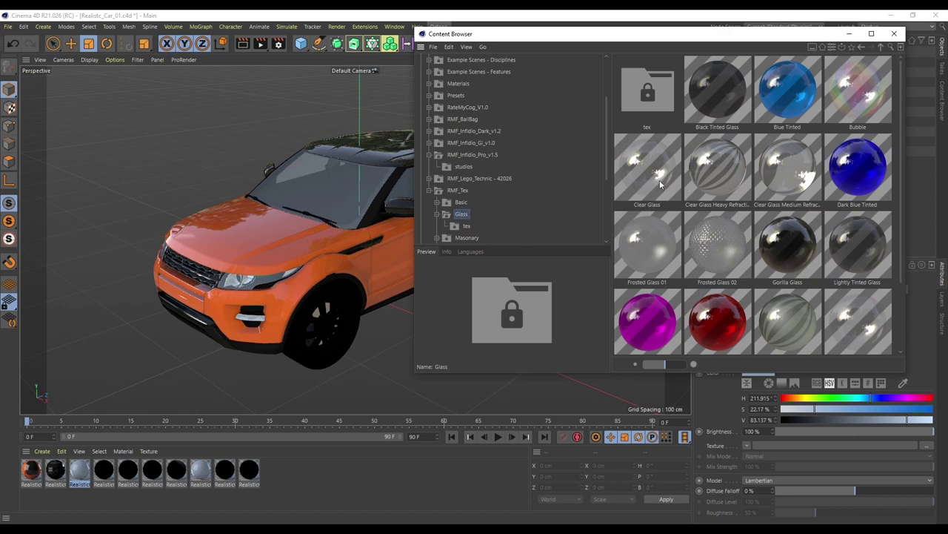
Replace the RealisticCar01_Glass material with the Clear Glass preset and close the Content Browser
drag(652, 167, 260, 403)
drag(116, 442, 80, 469)
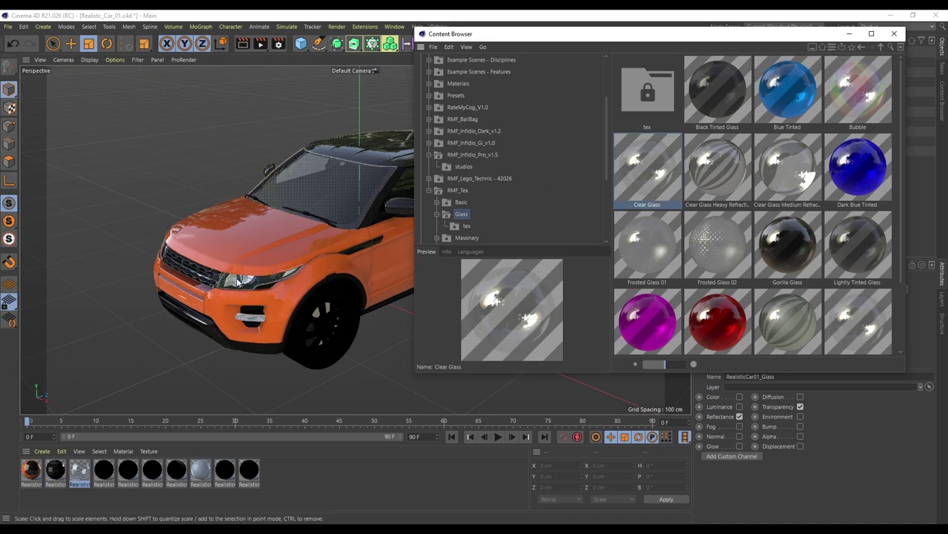
click(897, 34)
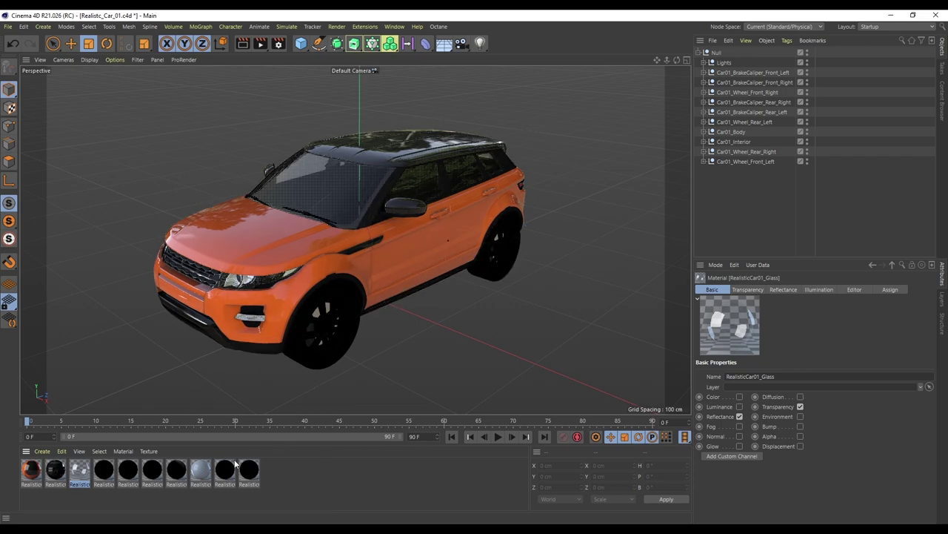
Check the objects inside Car01_Interior and open the color settings of the RealisticCar01_Interior material for editing
click(103, 474)
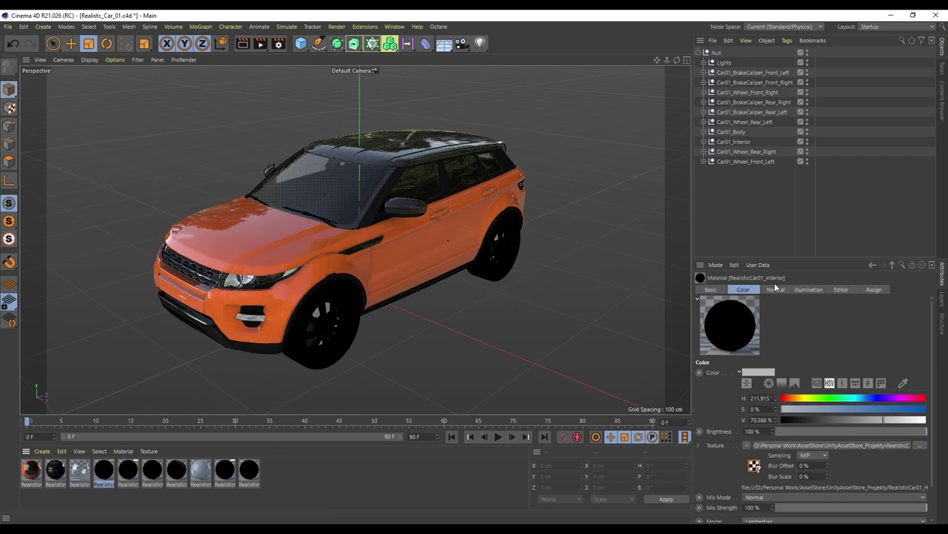
click(704, 142)
click(705, 148)
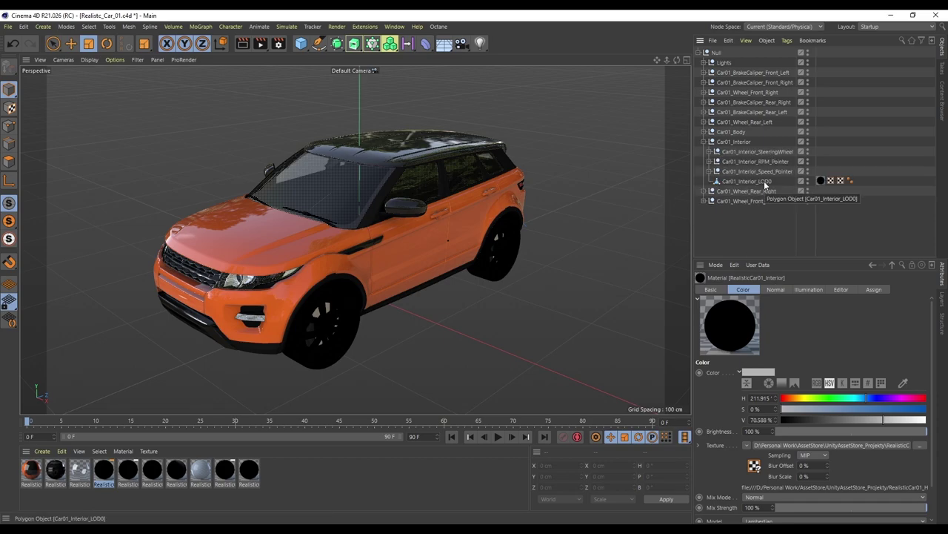
click(704, 142)
double_click(105, 470)
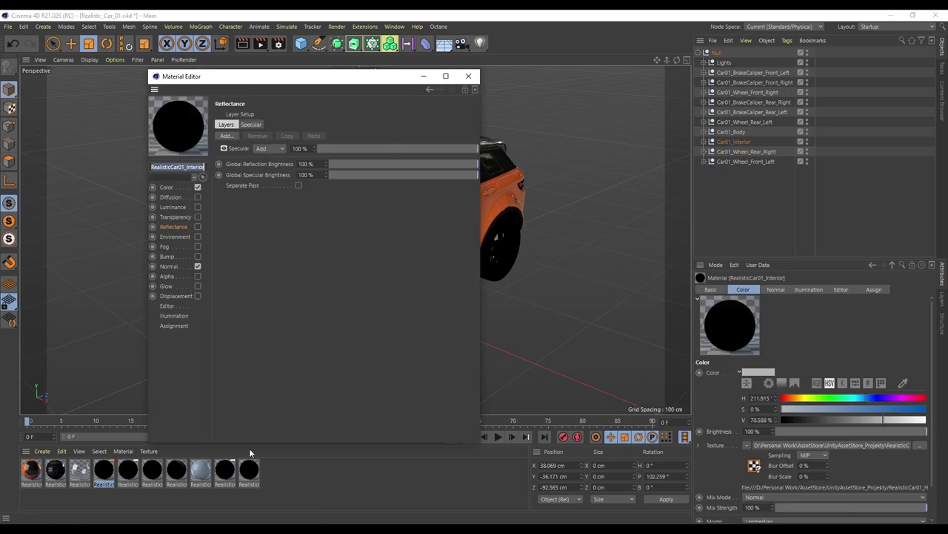
drag(309, 92, 652, 111)
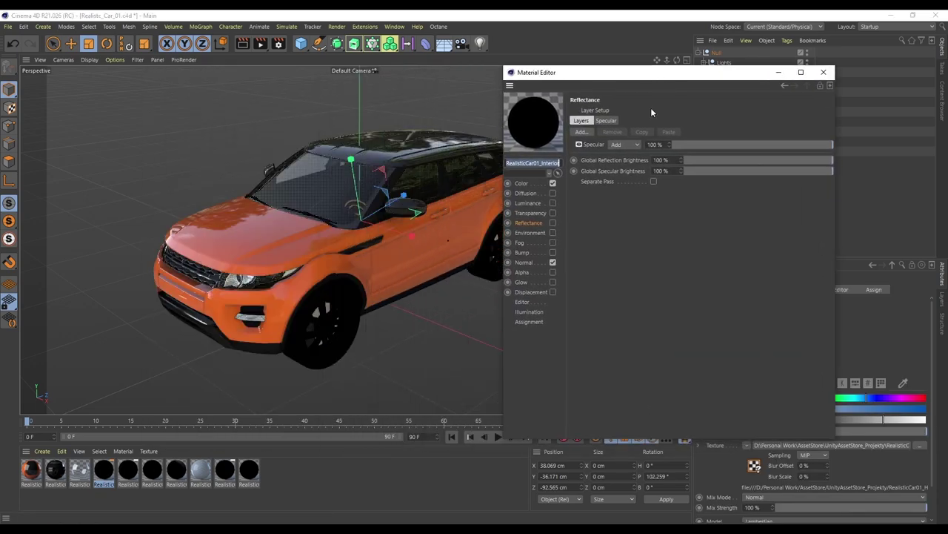
click(522, 183)
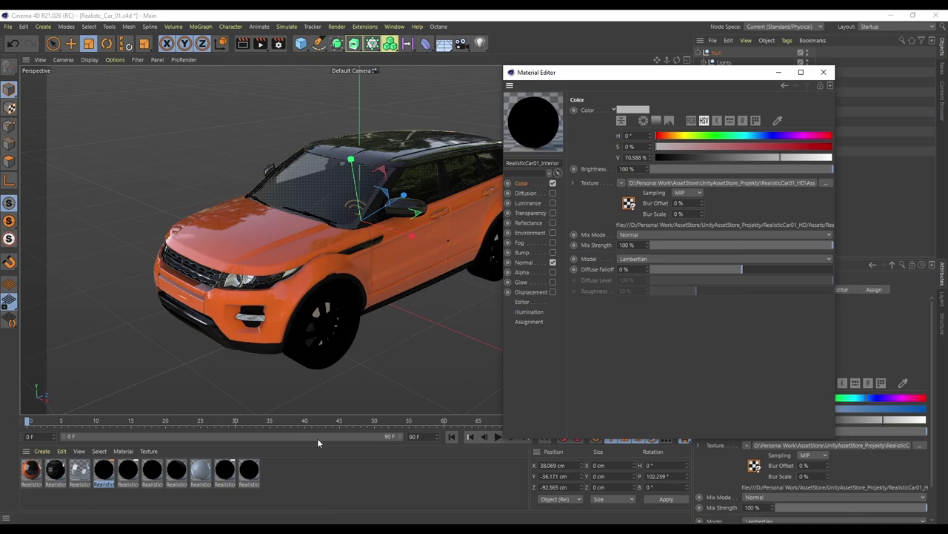
Load Car01_Interior_Albedo01.png from the Textures folder as the interior material's color texture
key(alt+Tab)
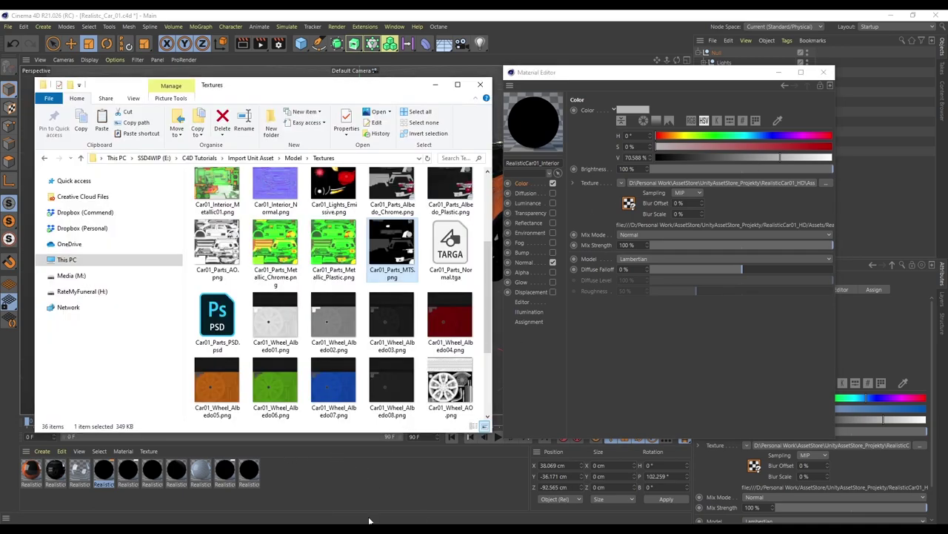
scroll(367, 257, up, 1)
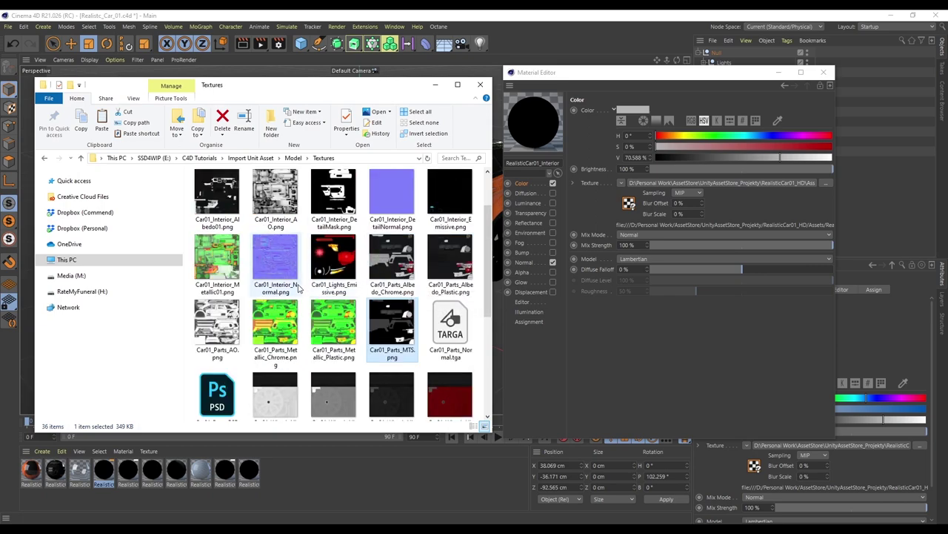
scroll(249, 289, up, 1)
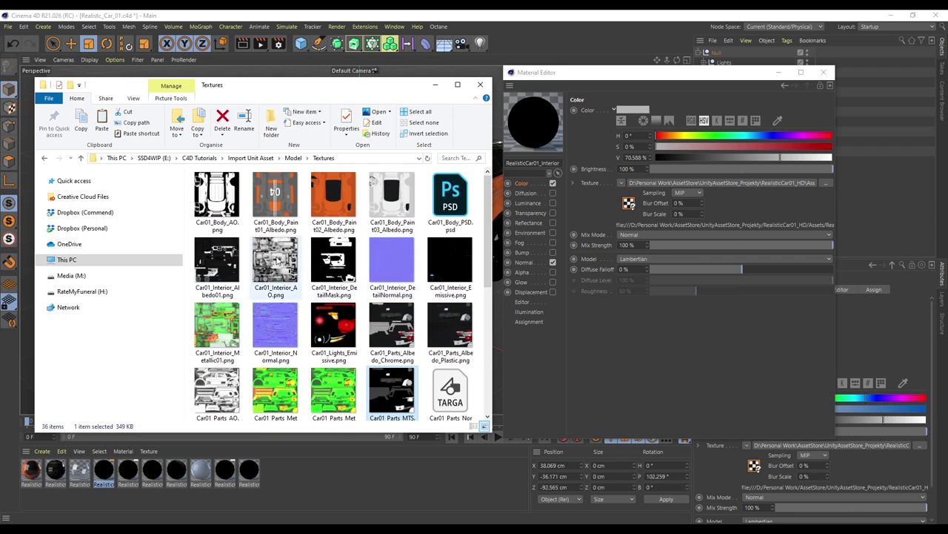
click(217, 261)
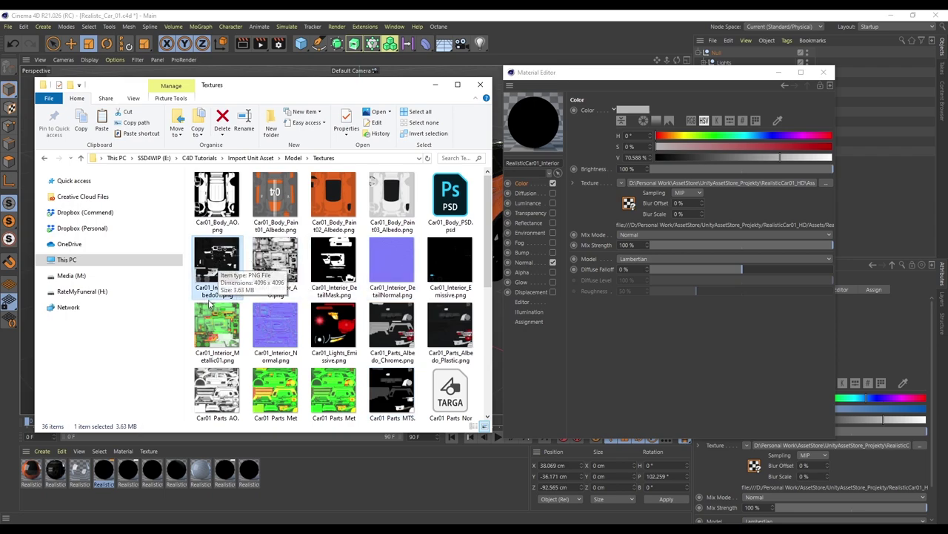
drag(217, 260, 663, 182)
click(506, 315)
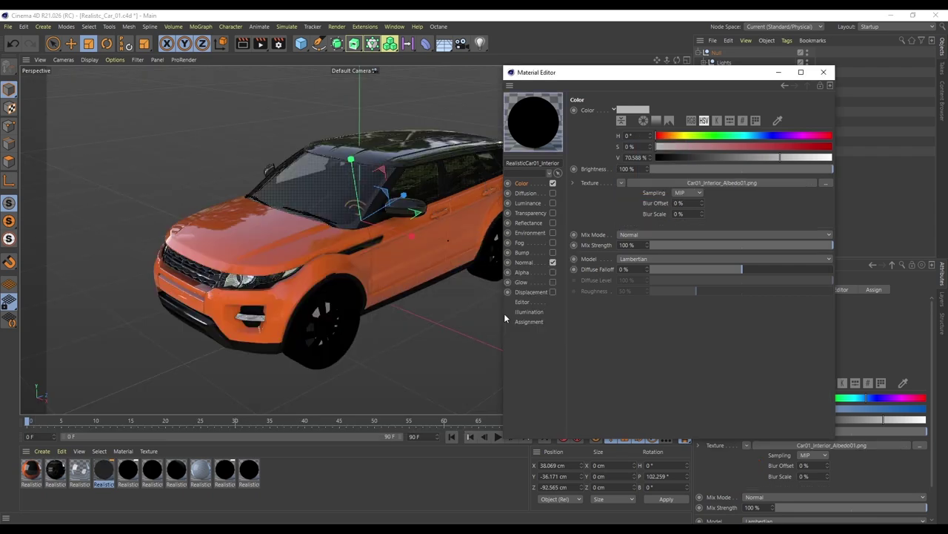
Move Car01_Interior out of the Null group and hide the Null in the viewport to isolate the interior
drag(708, 74, 420, 86)
drag(736, 145, 741, 222)
click(807, 52)
drag(398, 88, 693, 69)
alt+right_drag(404, 185, 562, 250)
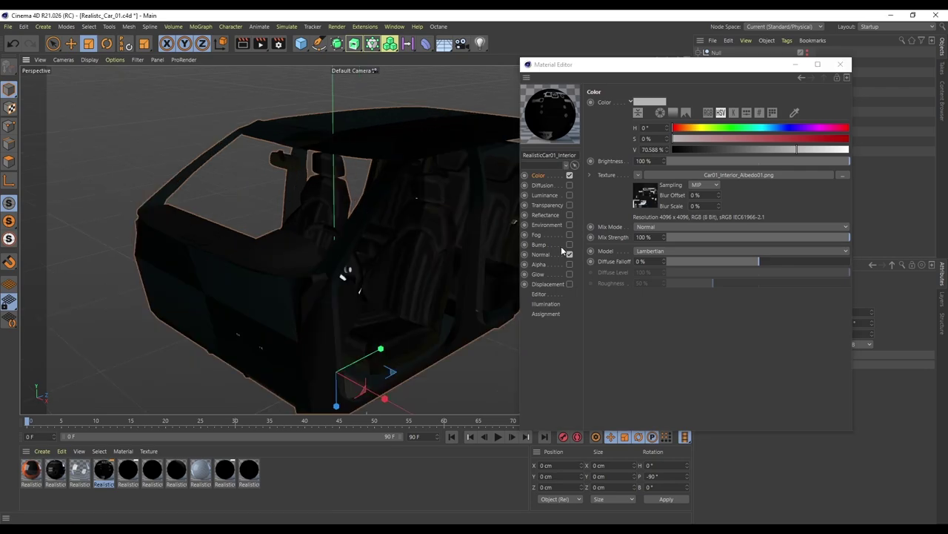
Load Car01_Interior_Normal.png as the interior material's normal texture
click(542, 254)
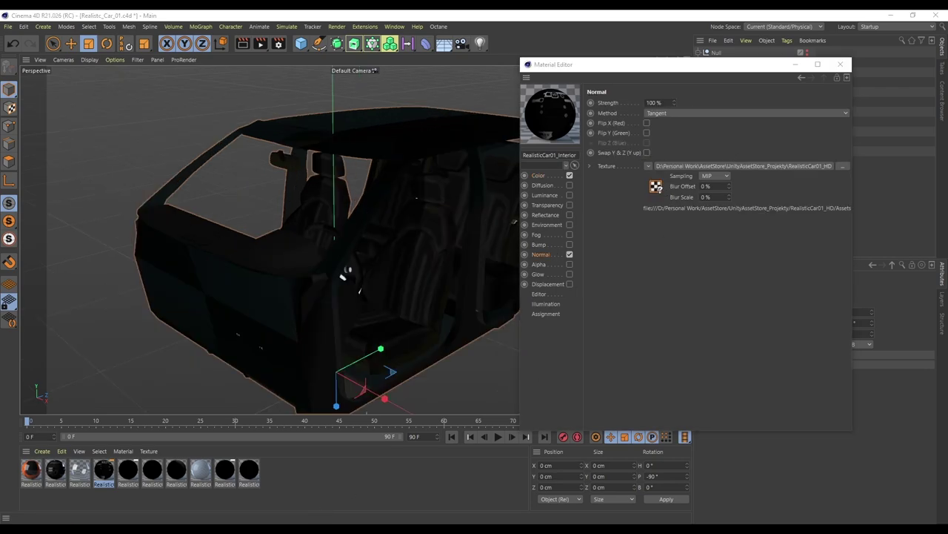
key(alt+Tab)
drag(275, 326, 696, 166)
click(504, 317)
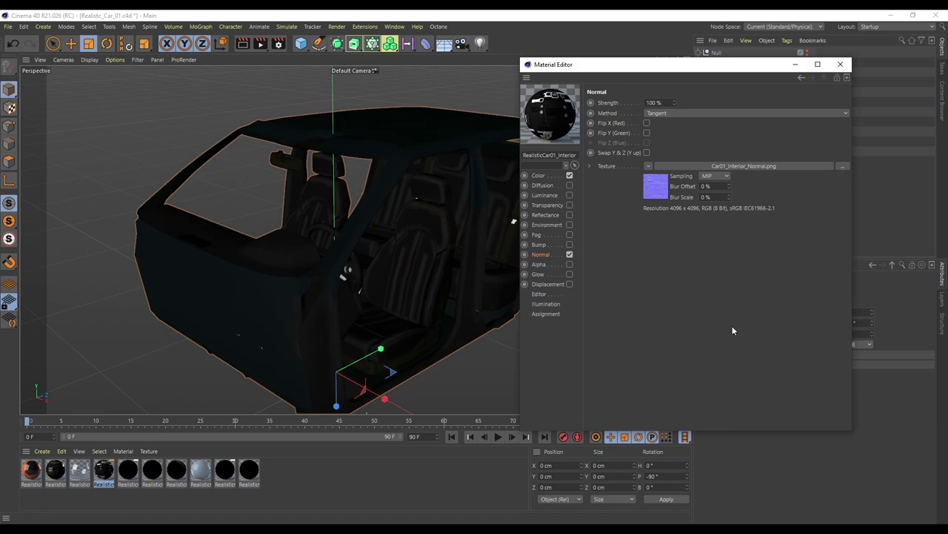
Set the interior material's texture preview size to 1024x1024 (4 MB) for a sharper viewport view of the dashboard
alt+drag(422, 229, 249, 212)
scroll(245, 201, up, 5)
scroll(423, 232, up, 3)
alt+drag(425, 265, 169, 266)
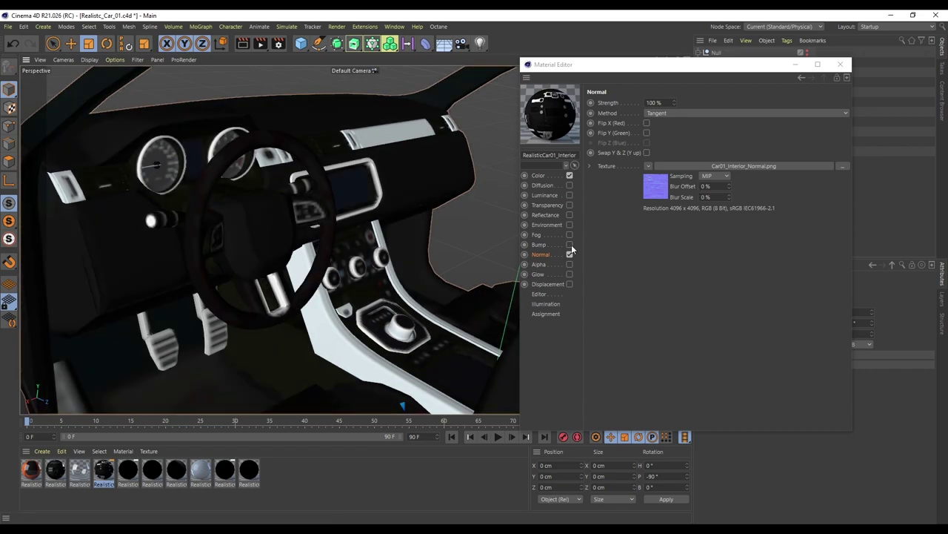
click(539, 295)
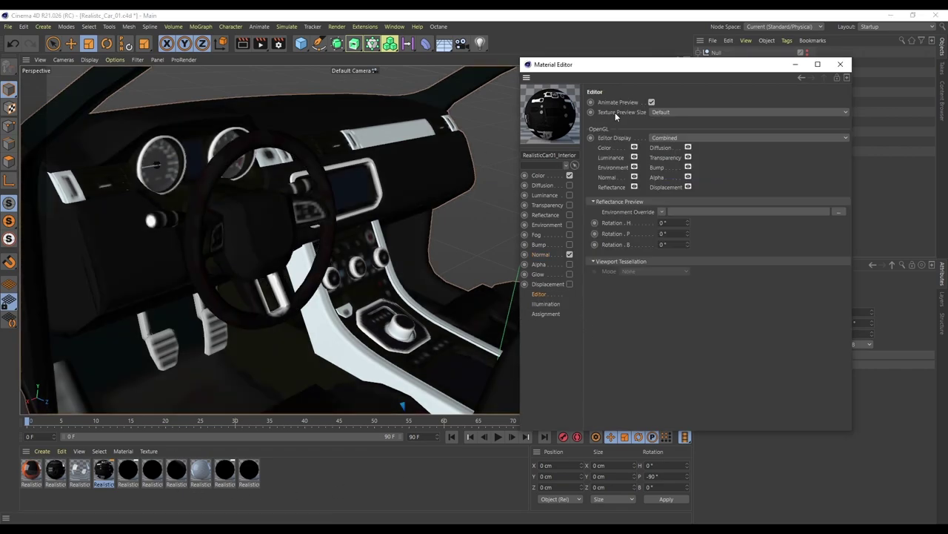
click(671, 111)
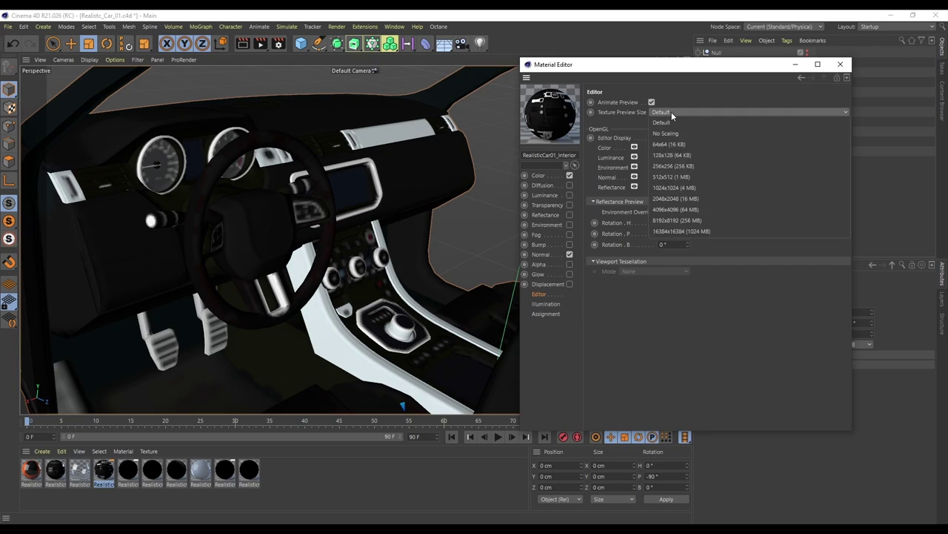
click(676, 189)
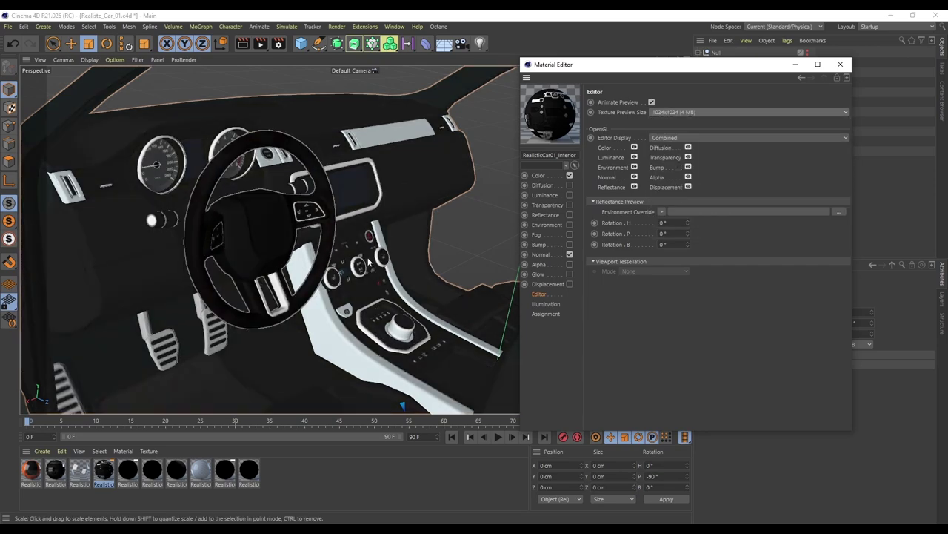
Examine the steering wheel and dashboard detail up close and review the interior material's normal settings and available texture files
scroll(351, 289, up, 5)
alt+drag(341, 259, 245, 182)
scroll(185, 174, down, 8)
alt+middle_drag(171, 162, 314, 267)
click(542, 254)
scroll(330, 258, down, 1)
scroll(330, 259, up, 5)
mouse_move(329, 259)
alt+mouse_down()
mouse_move(274, 238)
mouse_move(328, 269)
alt+mouse_up()
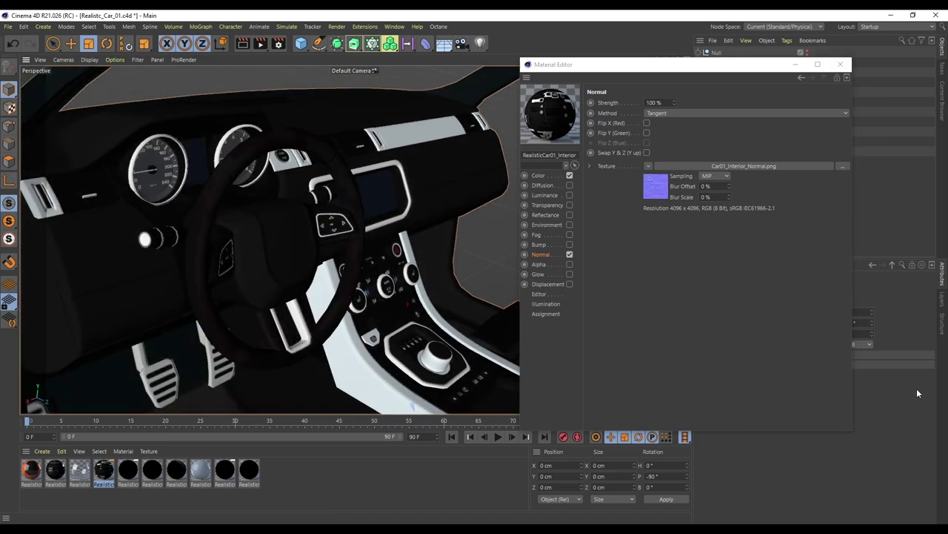
click(712, 290)
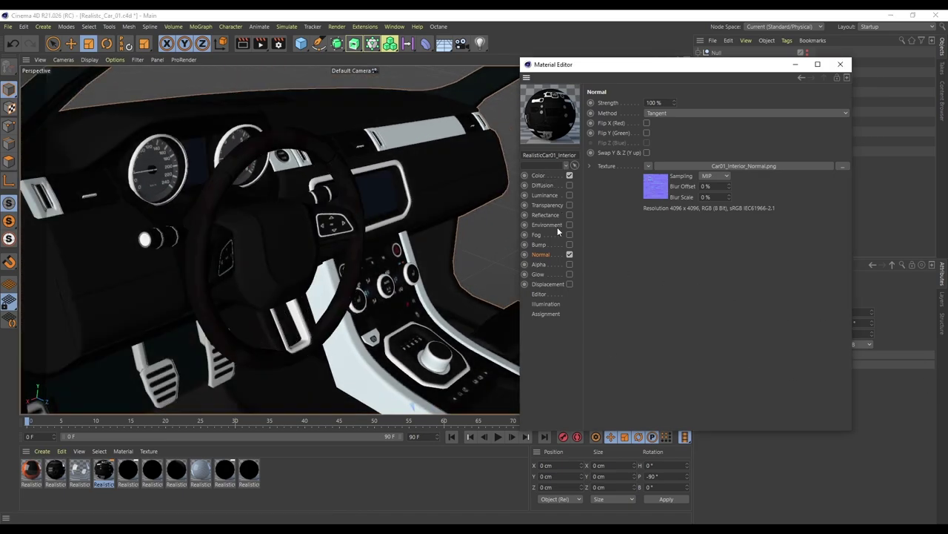
key(alt+Tab)
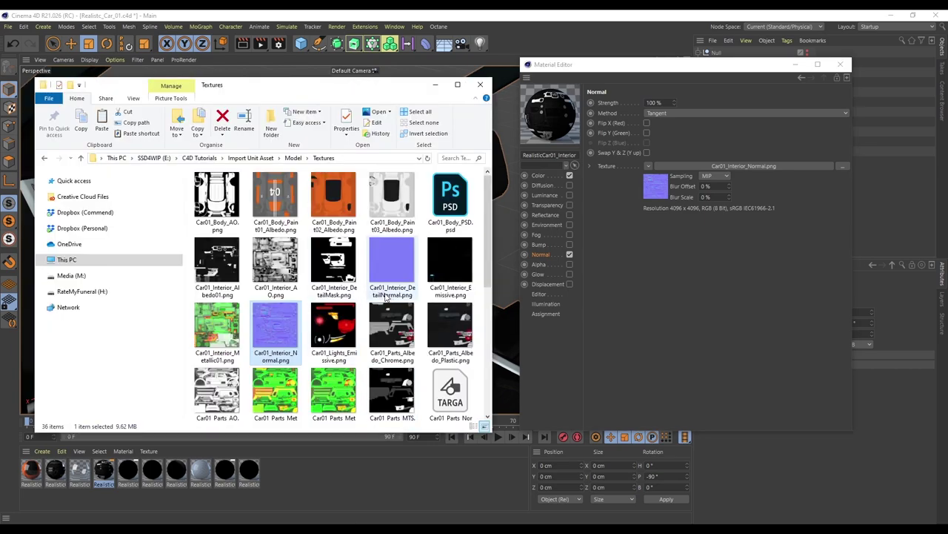
click(727, 295)
Wrap the interior material's color texture in a Layer shader and add Car01_Interior_AO.png above the albedo, copying it into the project
click(539, 175)
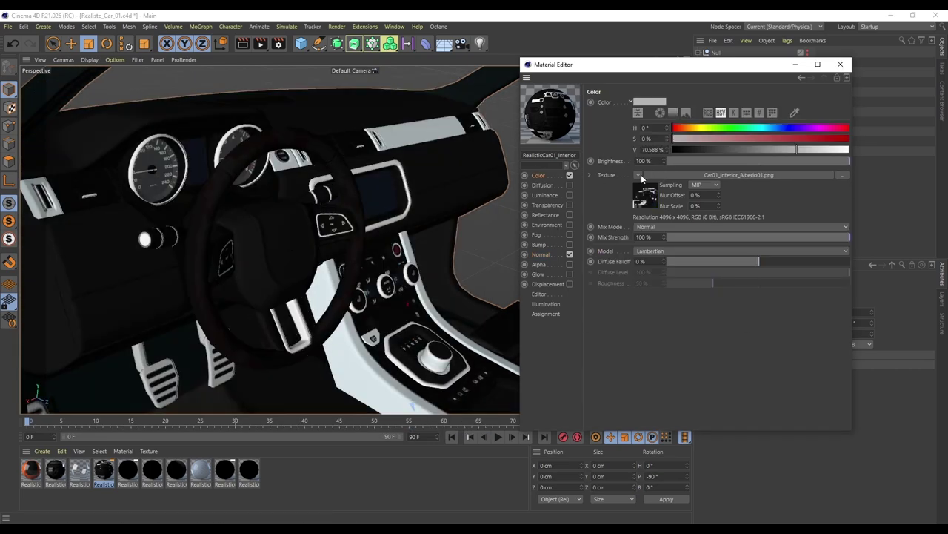
click(642, 178)
click(657, 407)
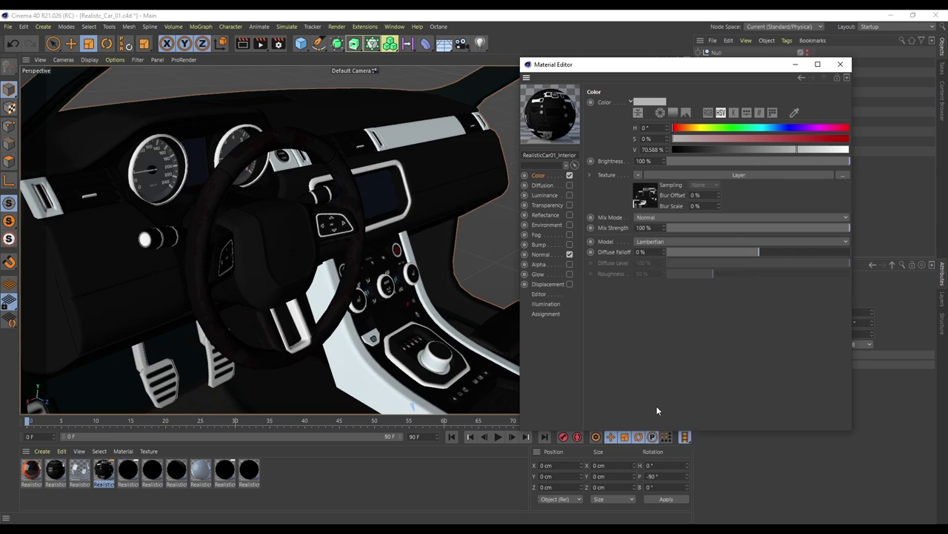
click(729, 174)
key(alt+Tab)
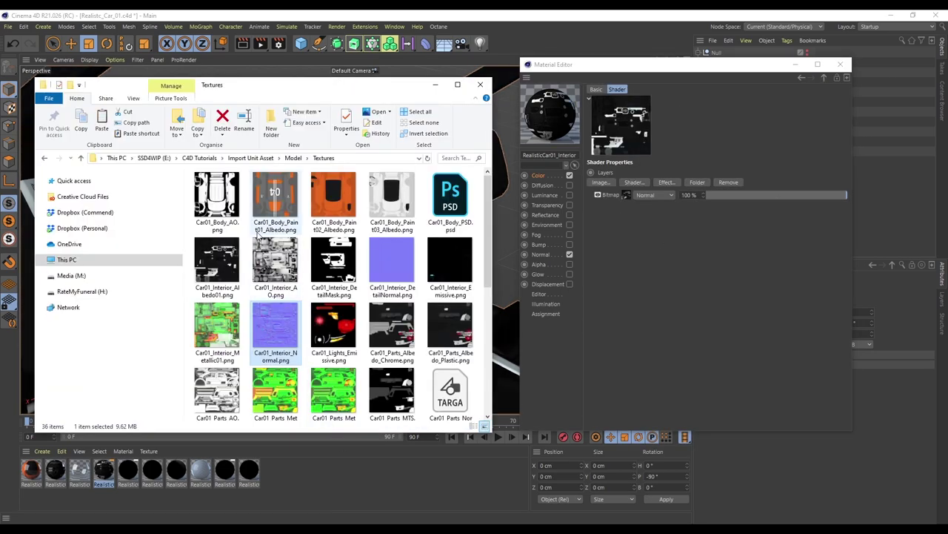
drag(279, 265, 627, 195)
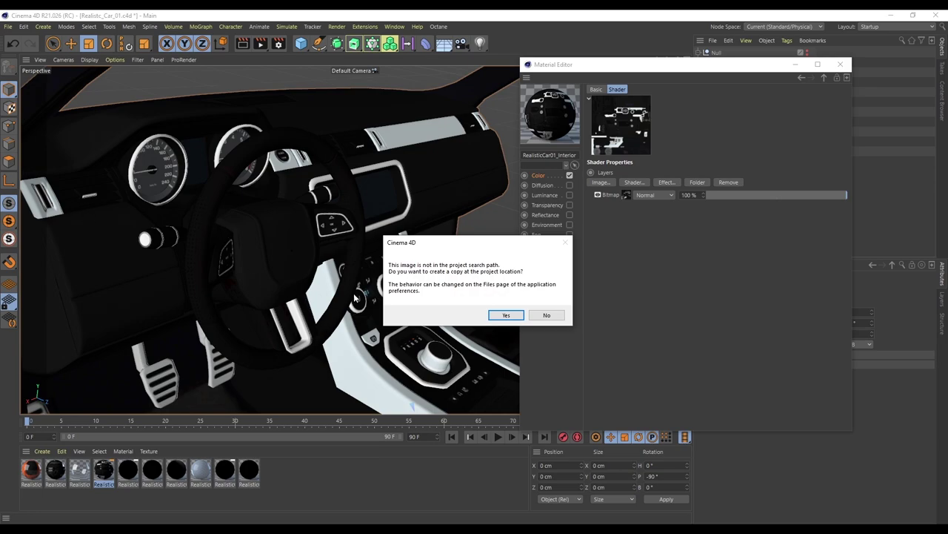
click(506, 315)
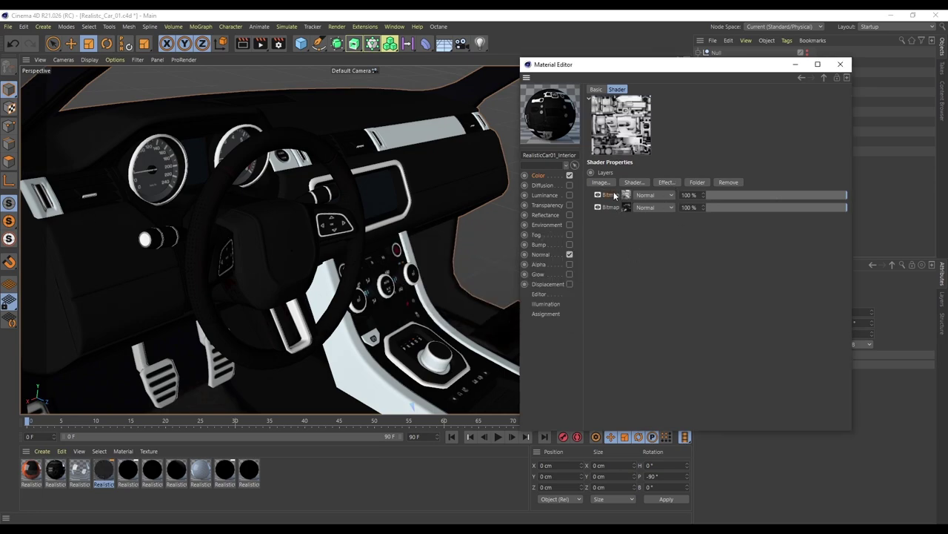
Set the blend mode of the ambient occlusion layer in the interior color's Layer shader to Multiply
click(658, 195)
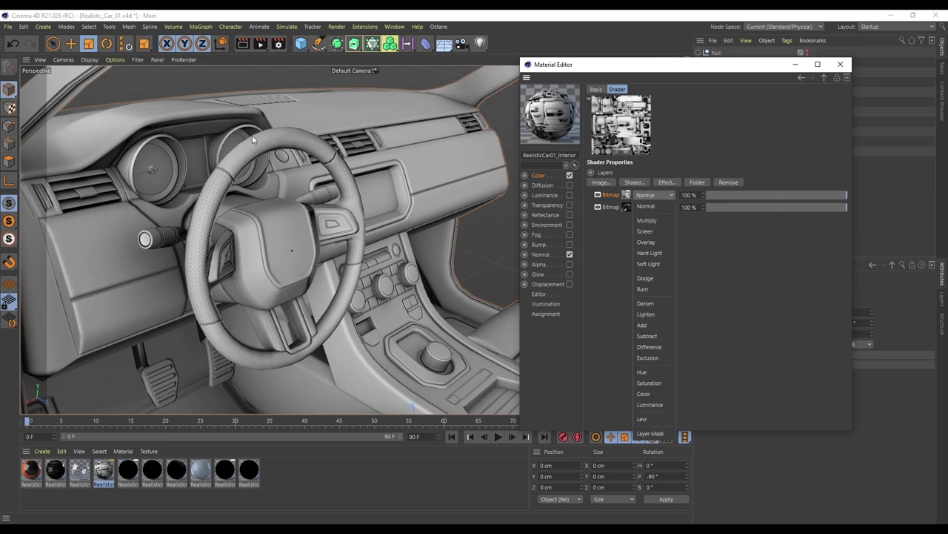
click(792, 280)
click(242, 44)
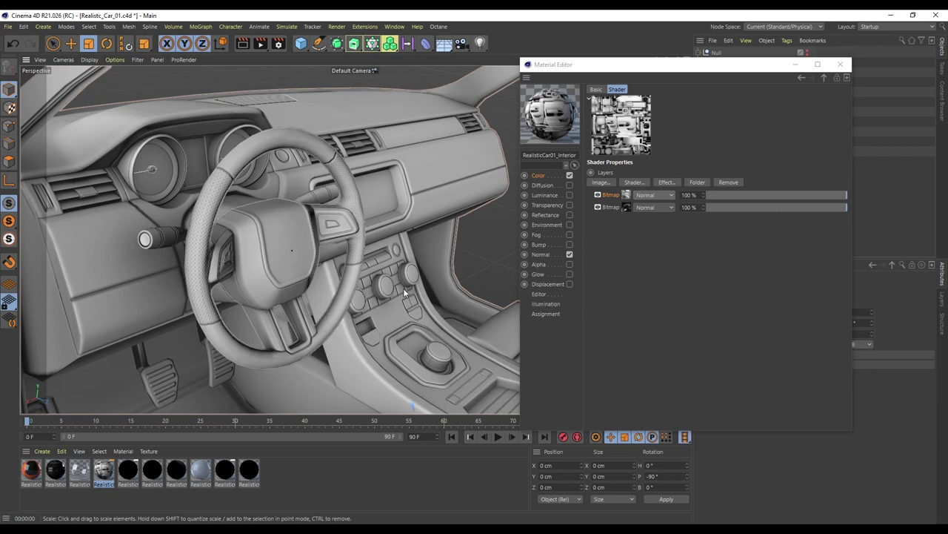
click(627, 194)
click(548, 178)
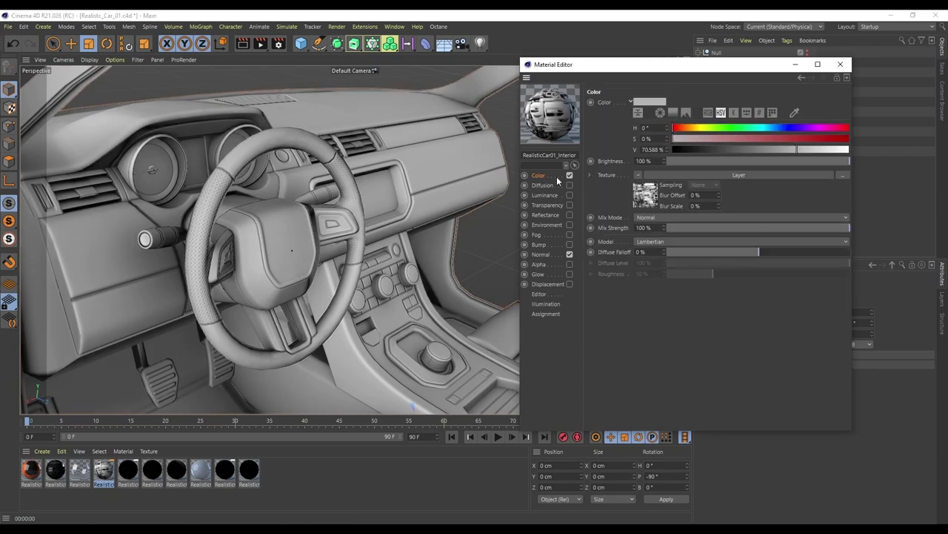
click(667, 176)
click(646, 195)
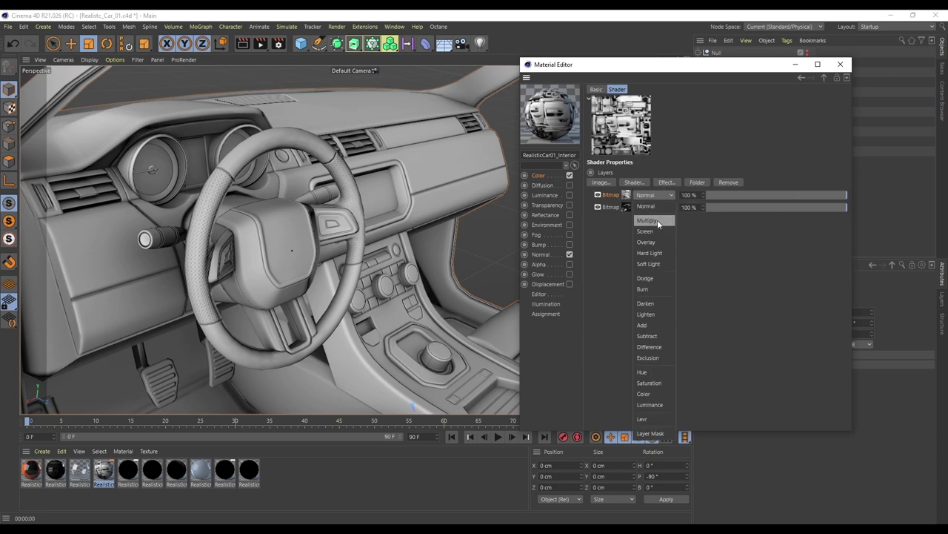
click(658, 220)
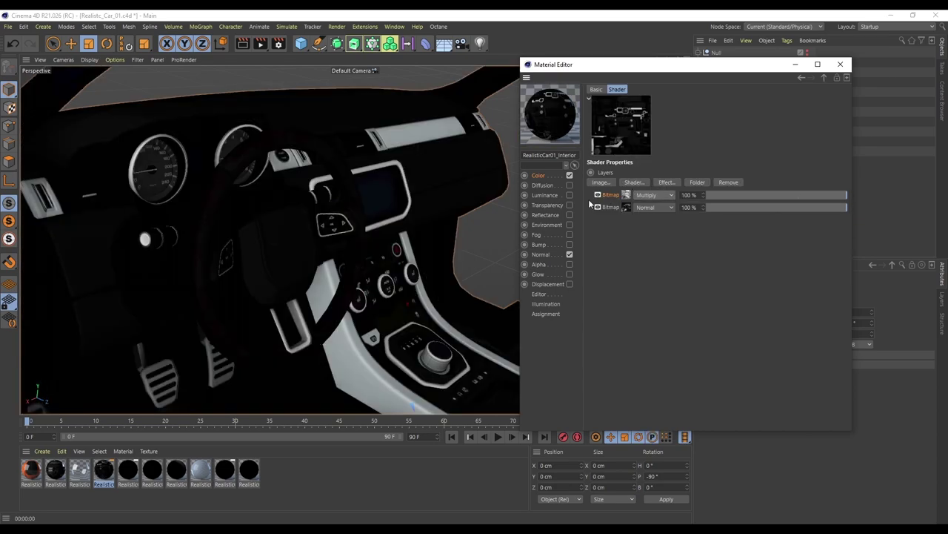
Compare the interior with the ambient occlusion layer off and on, and reduce that layer's strength to 61%
click(598, 195)
click(598, 195)
click(598, 195)
click(598, 195)
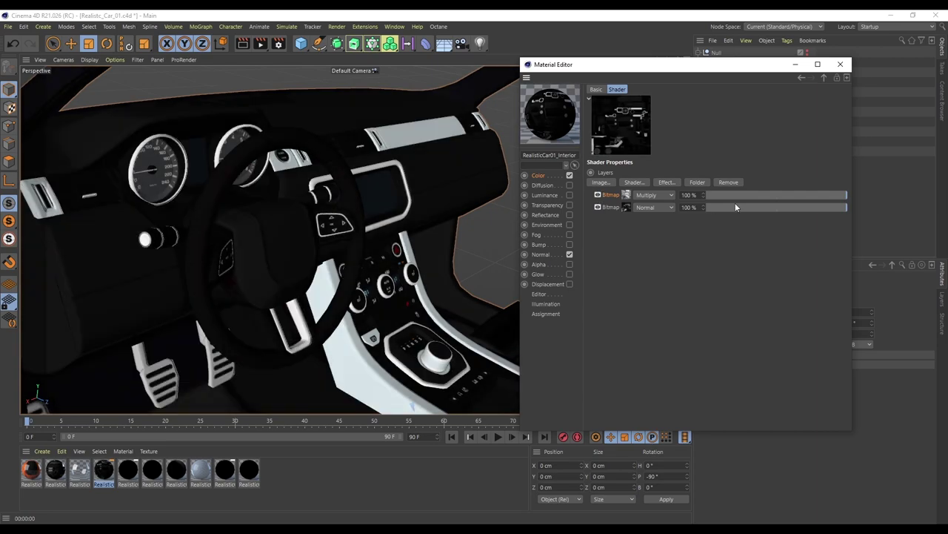
drag(830, 200, 793, 197)
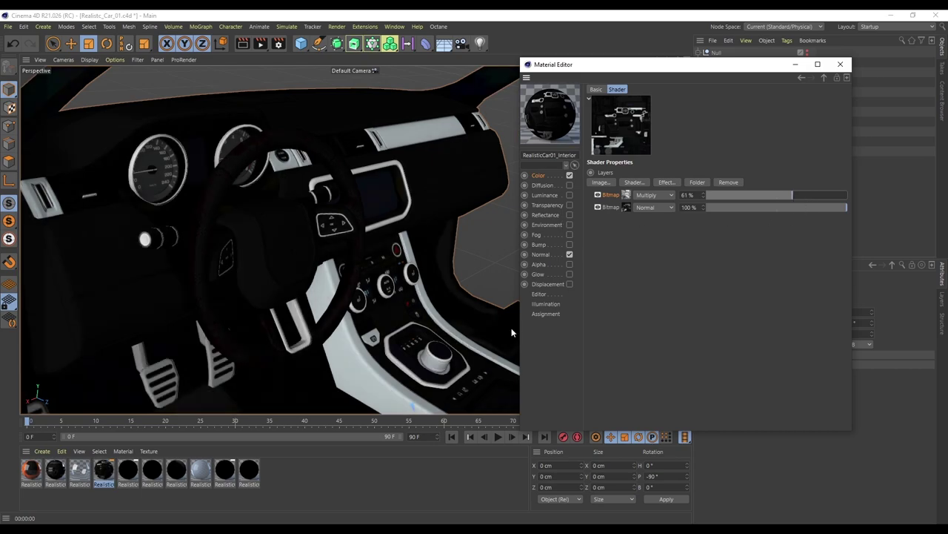
Check the interior mask and emissive files in the Textures folder, and enable reflectance on the interior material with a GGX layer
key(alt+Tab)
click(340, 295)
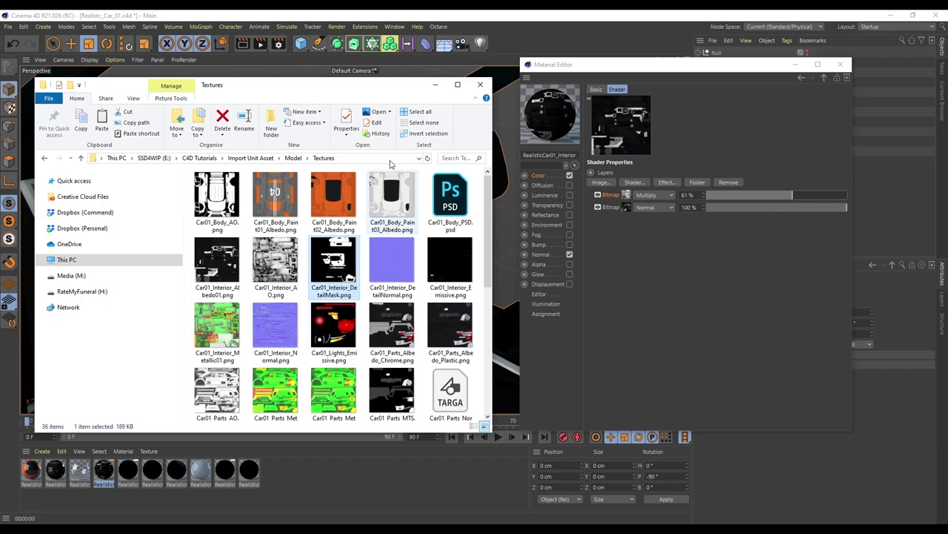
drag(394, 93, 331, 98)
mouse_move(386, 261)
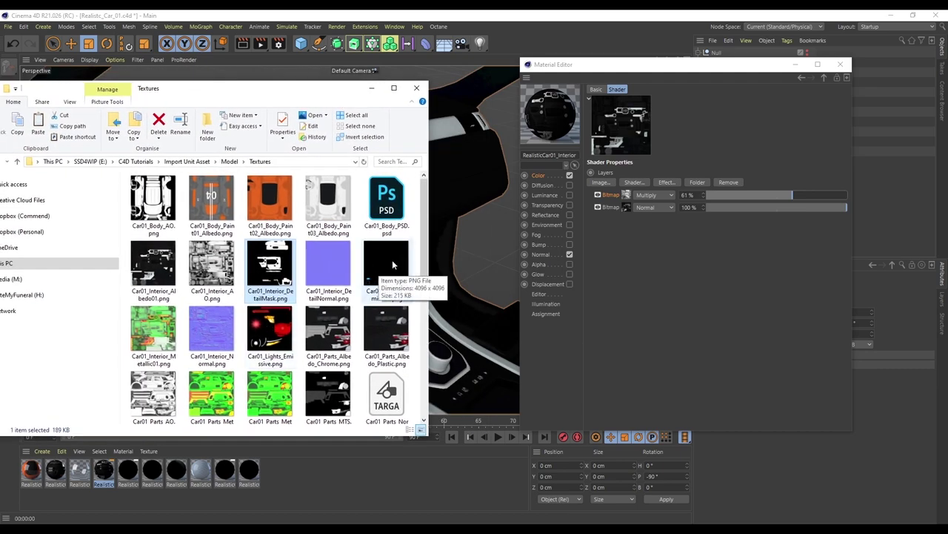
click(569, 215)
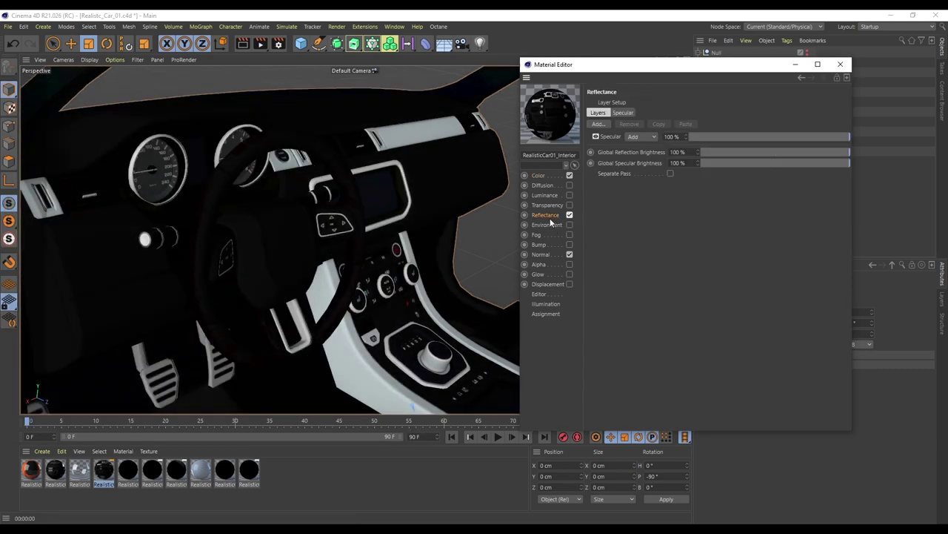
click(598, 124)
click(626, 139)
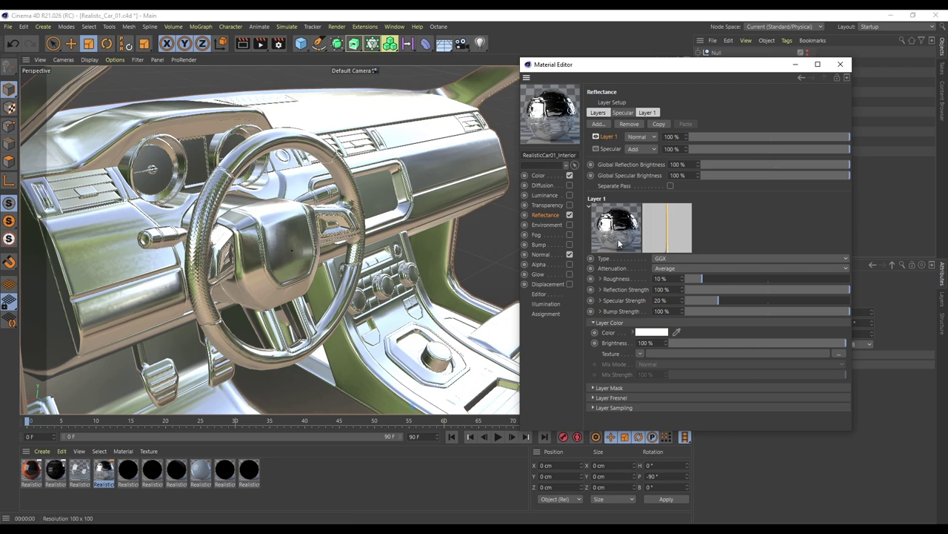
Load Car01_Interior_DetailMask.png as the GGX reflection layer's mask texture, copying the image into the project
click(594, 397)
click(592, 387)
scroll(599, 330, down, 2)
key(alt+Tab)
drag(264, 263, 662, 361)
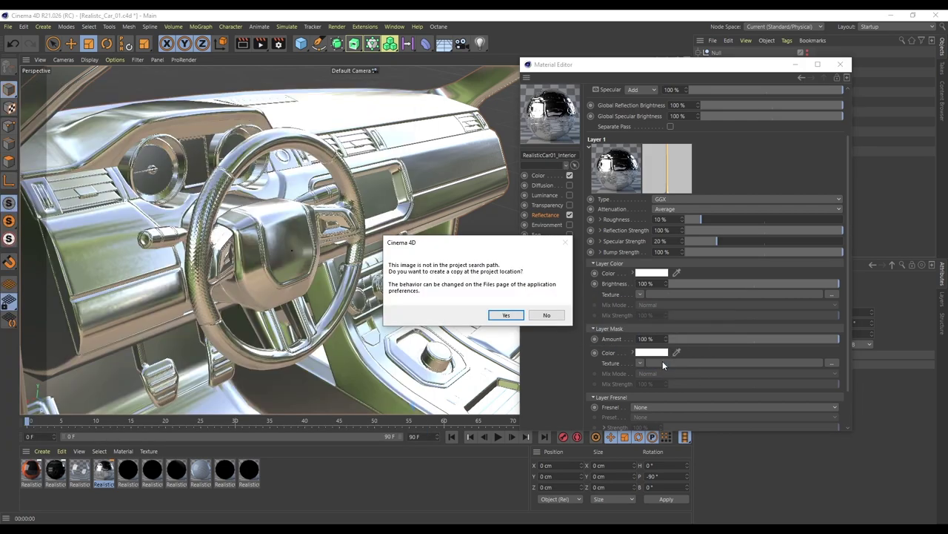
click(506, 315)
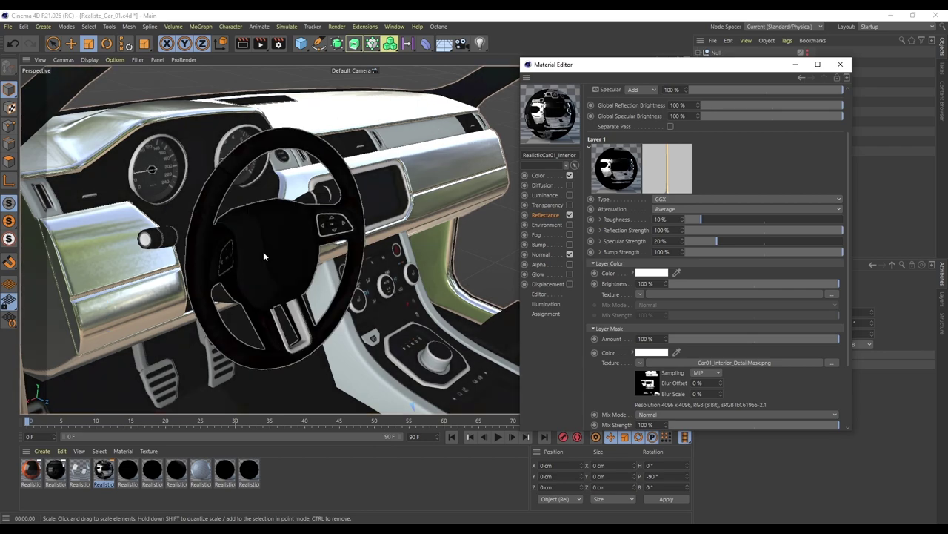
Set the GGX reflection layer's Fresnel to Dielectric and its roughness to 6%
scroll(607, 382, down, 4)
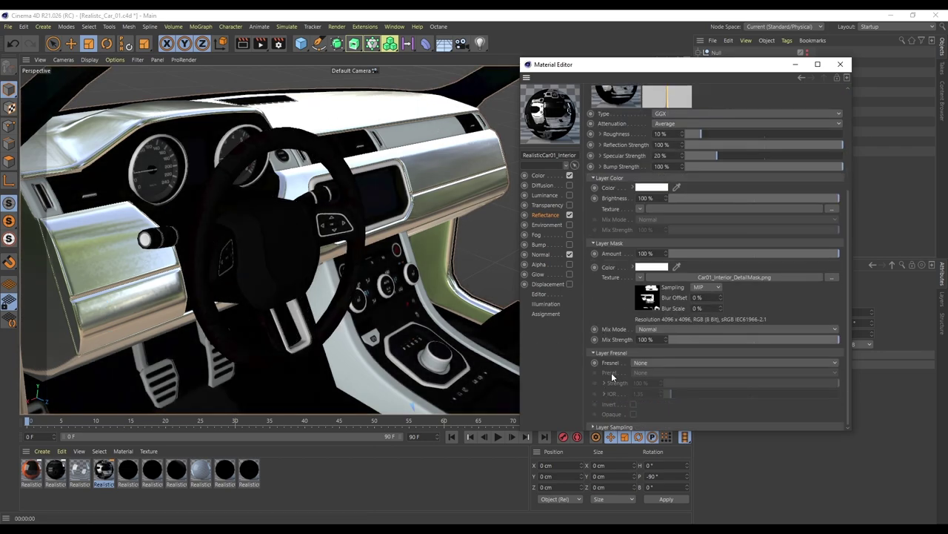
click(651, 363)
click(653, 383)
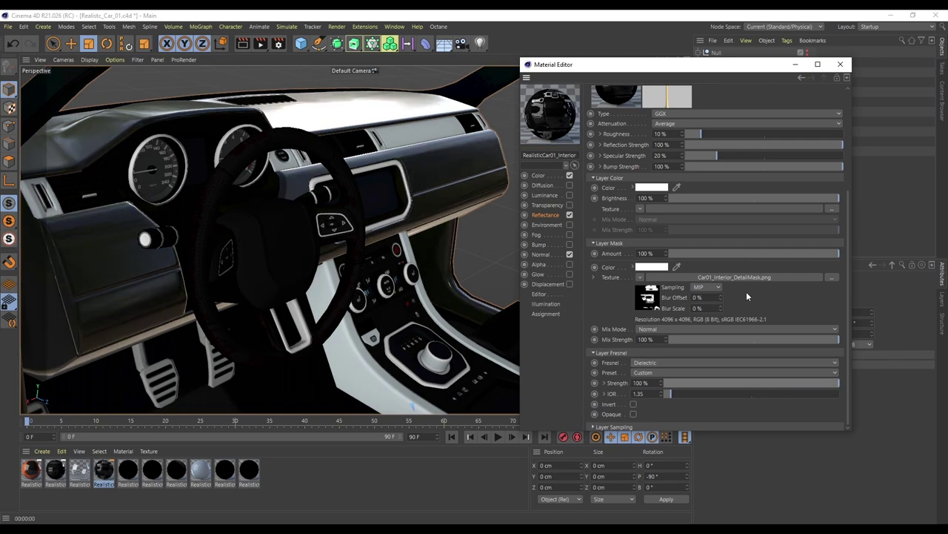
mouse_move(696, 133)
mouse_down()
mouse_move(685, 134)
mouse_move(710, 135)
mouse_move(686, 132)
mouse_move(694, 132)
mouse_up()
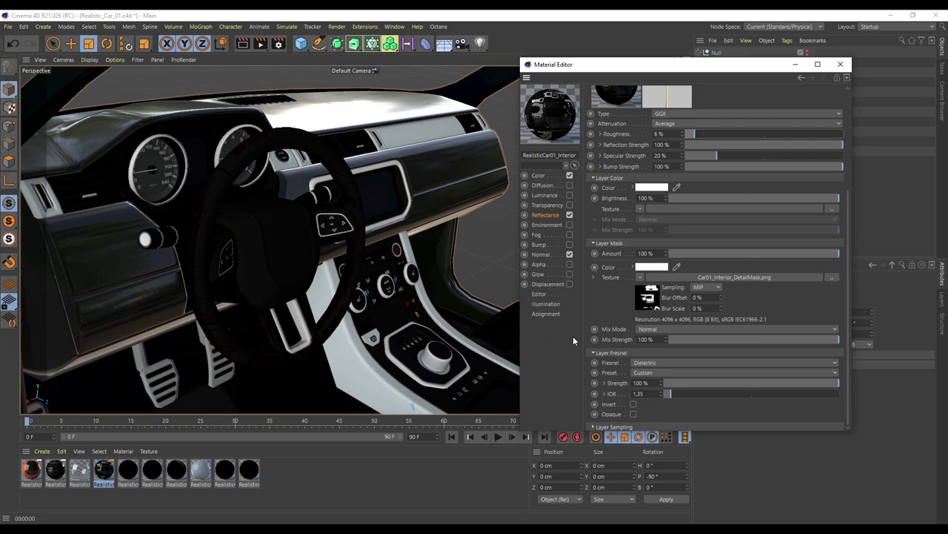
Set the interior material's luminance color to white and its luminance brightness to 100%
scroll(603, 306, up, 5)
click(549, 196)
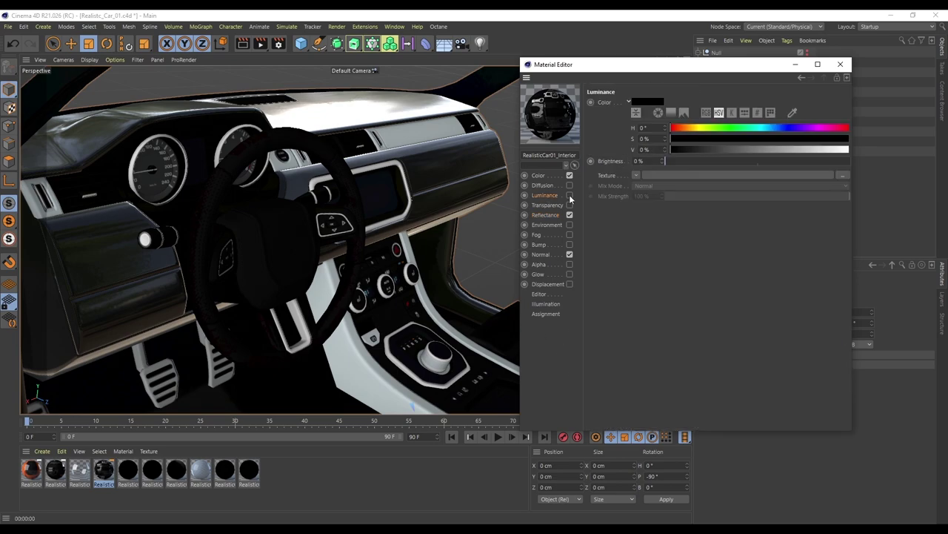
click(646, 101)
drag(632, 123, 783, 122)
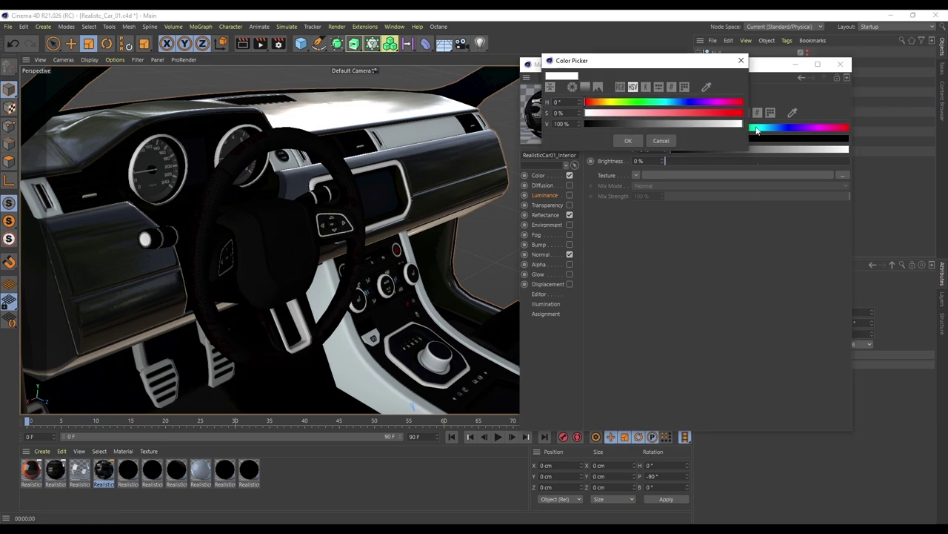
click(630, 141)
drag(692, 160, 851, 161)
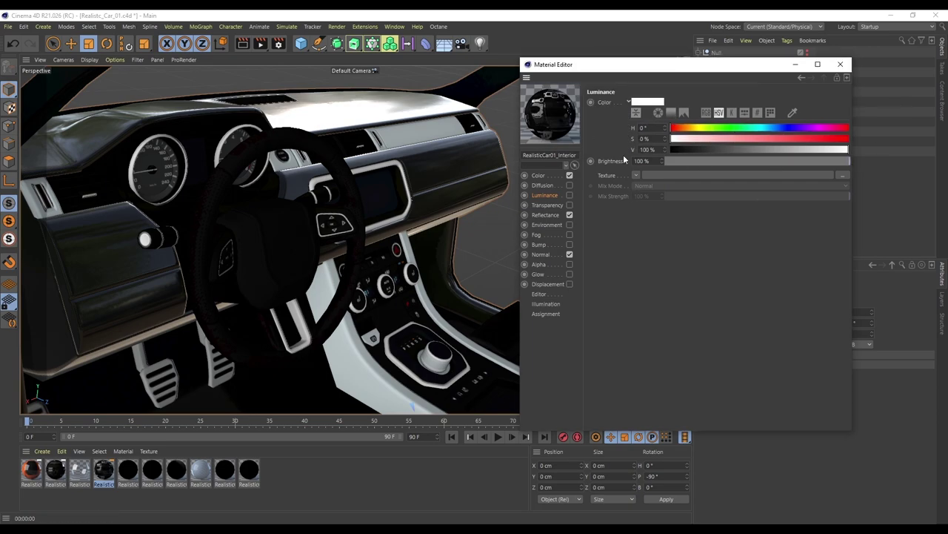
Preview Car01_Interior_Emissive.png from the Textures folder to examine which dashboard elements glow, and close the image
click(327, 528)
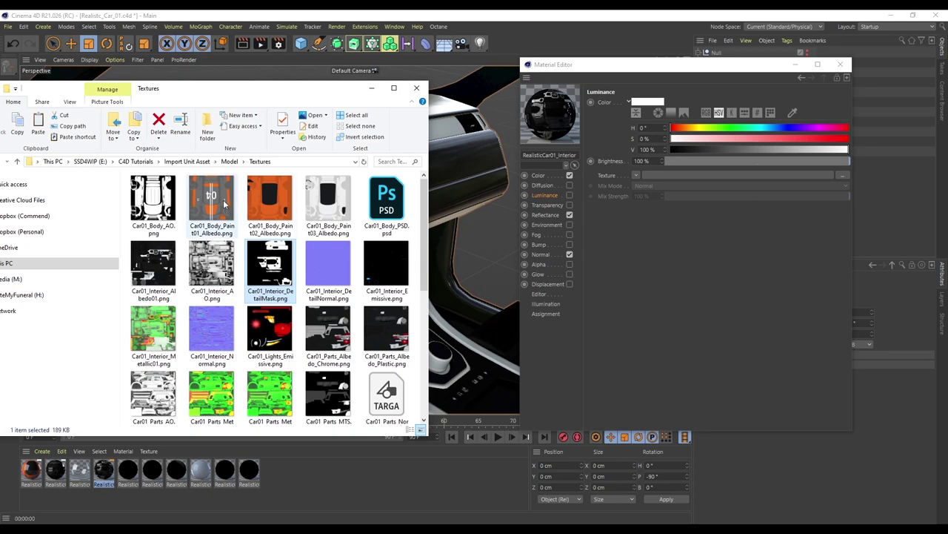
click(388, 298)
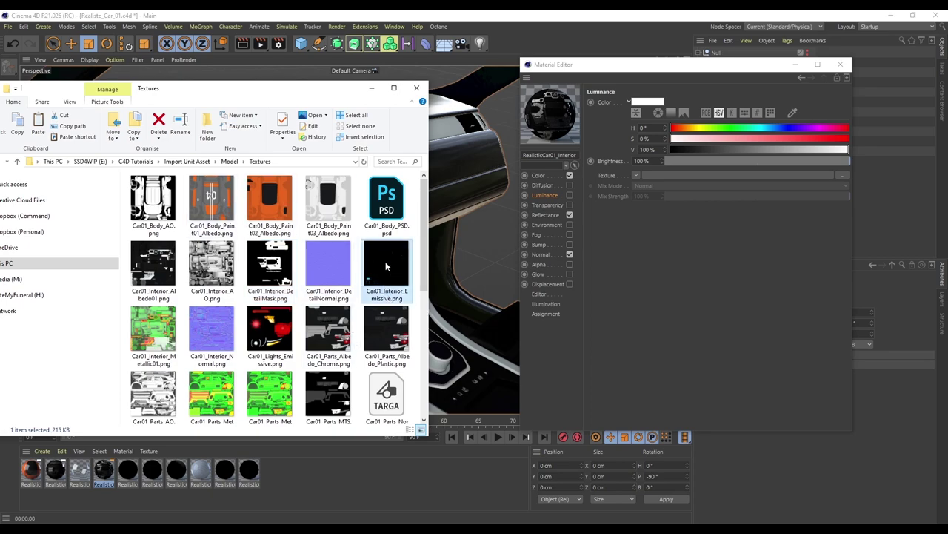
double_click(386, 266)
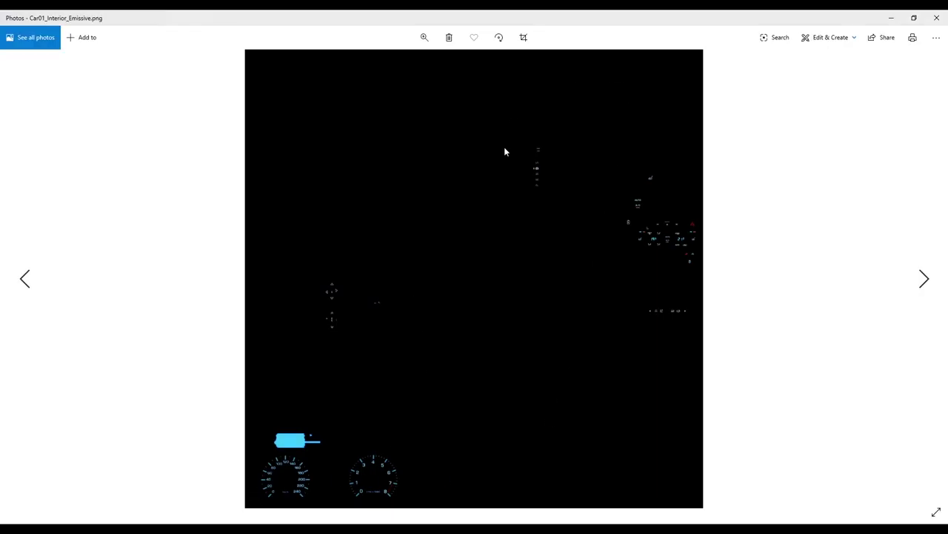
click(937, 17)
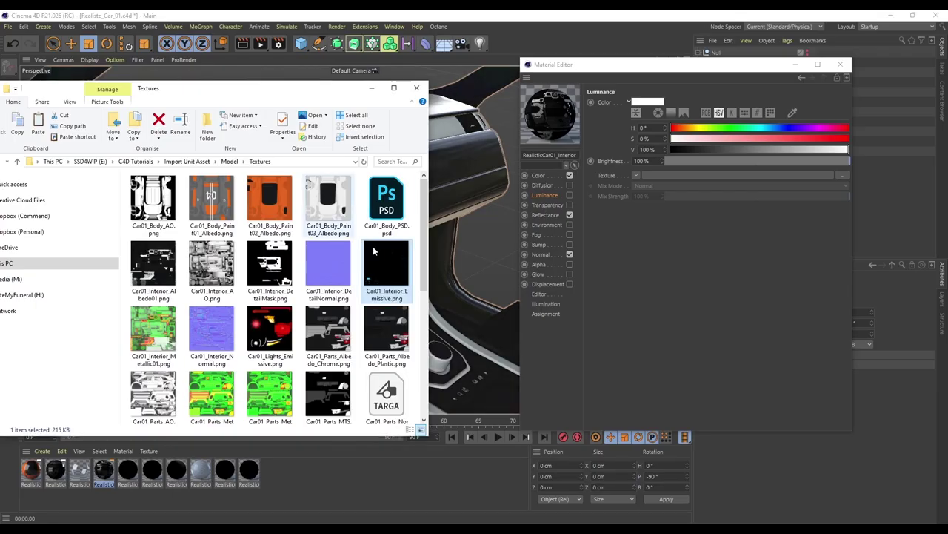
Load Car01_Interior_Emissive.png as the interior material's luminance texture, copying it into the project, and enable the luminance channel
drag(415, 253, 656, 175)
click(506, 315)
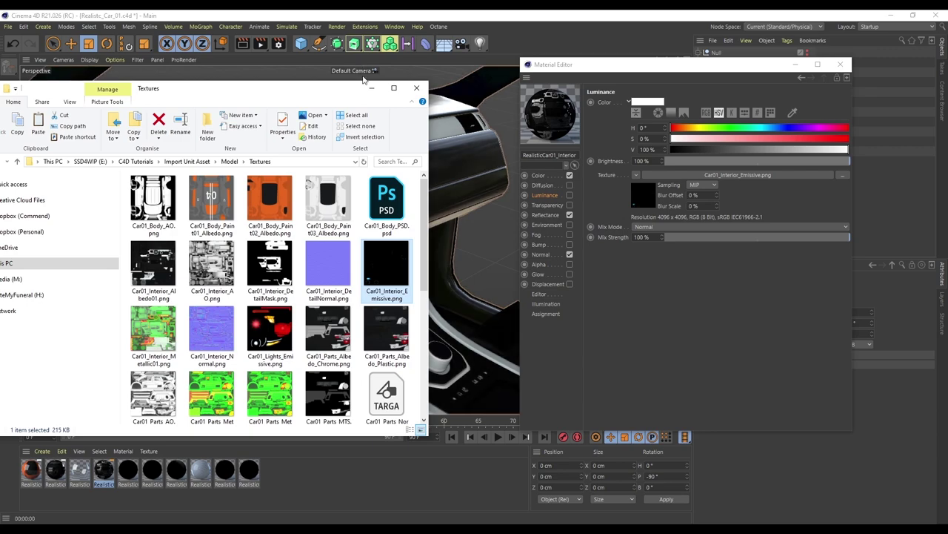
click(371, 88)
click(569, 196)
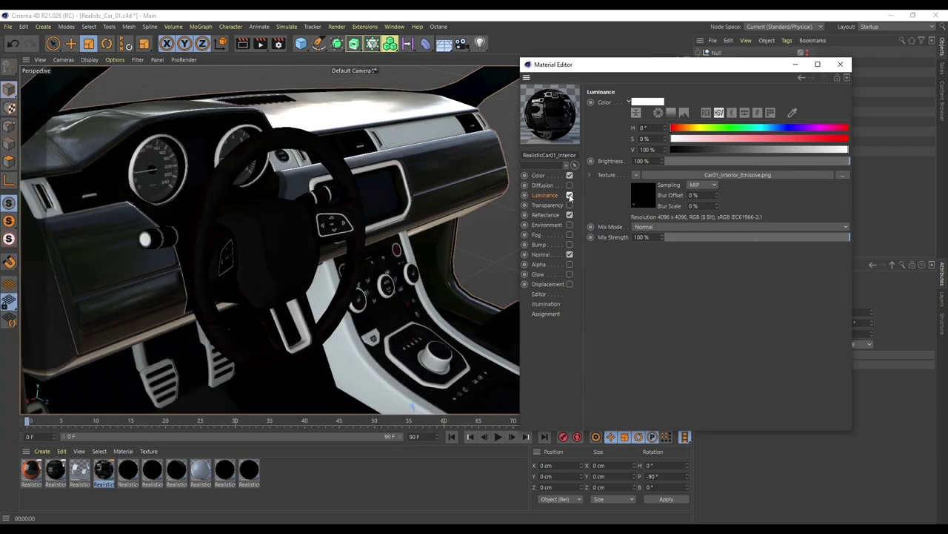
Add the Global Illumination effect to the render settings with the Interior - Preview preset
click(279, 44)
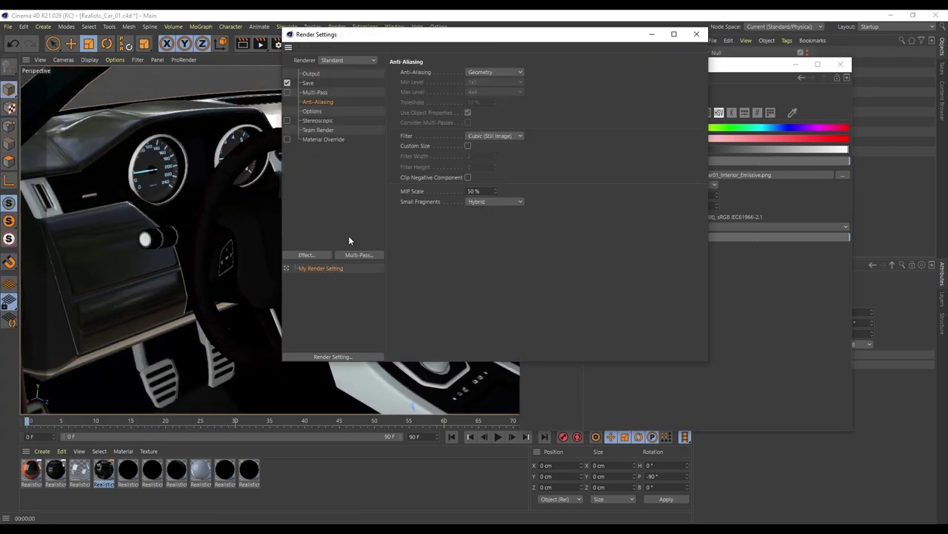
right_click(332, 176)
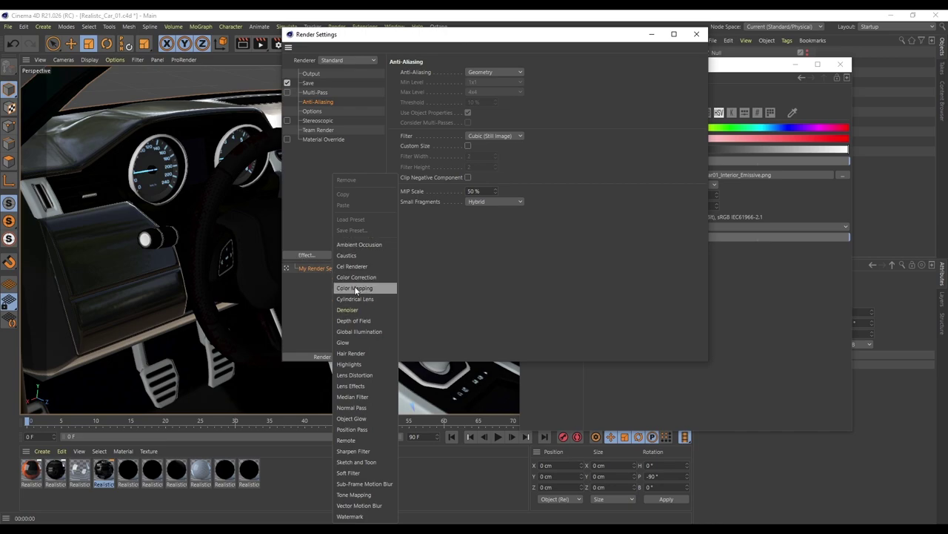
click(370, 331)
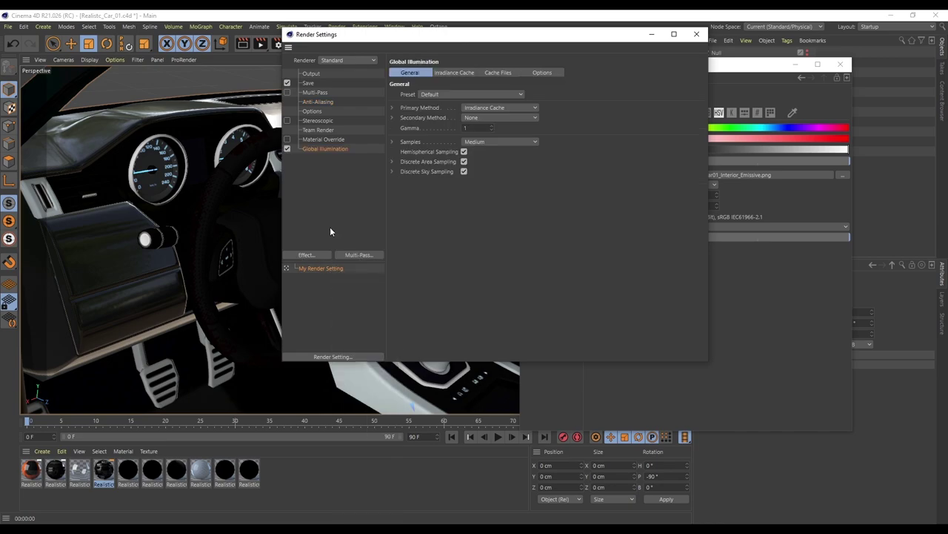
click(465, 94)
click(463, 129)
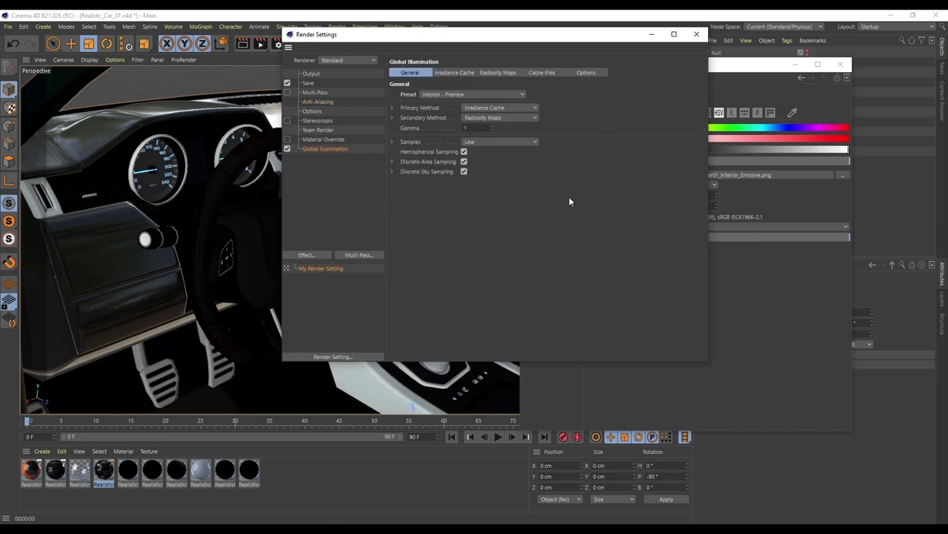
click(696, 34)
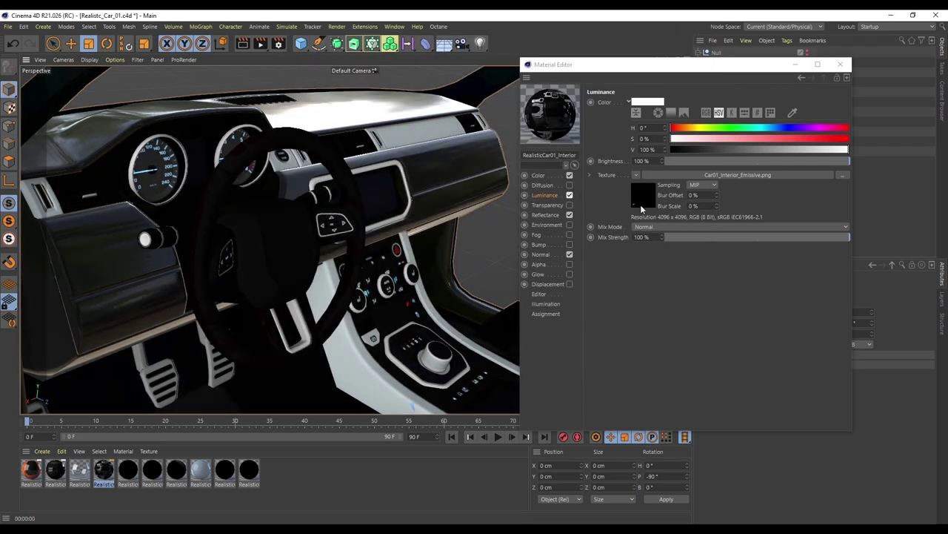
Render the dashboard close-up and the whole interior seen from outside to check the emissive lighting
click(243, 45)
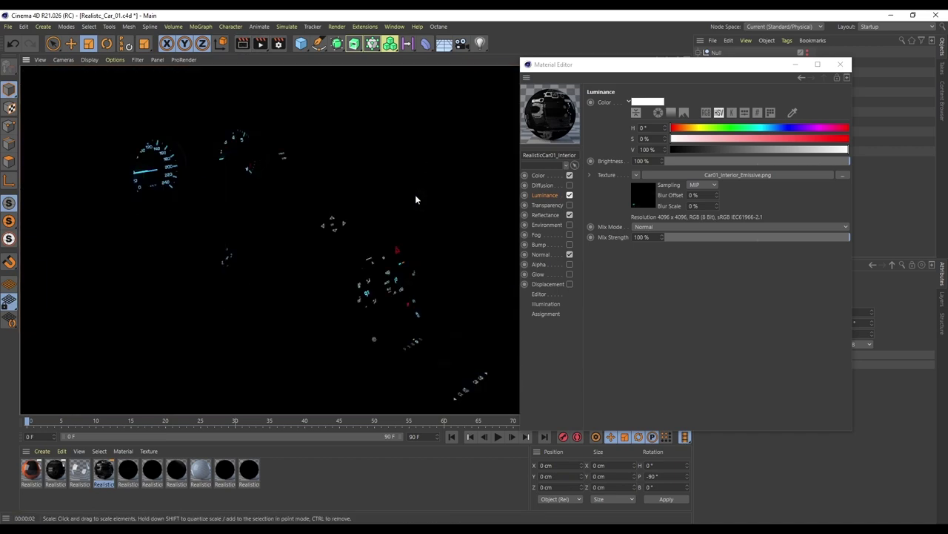
click(415, 196)
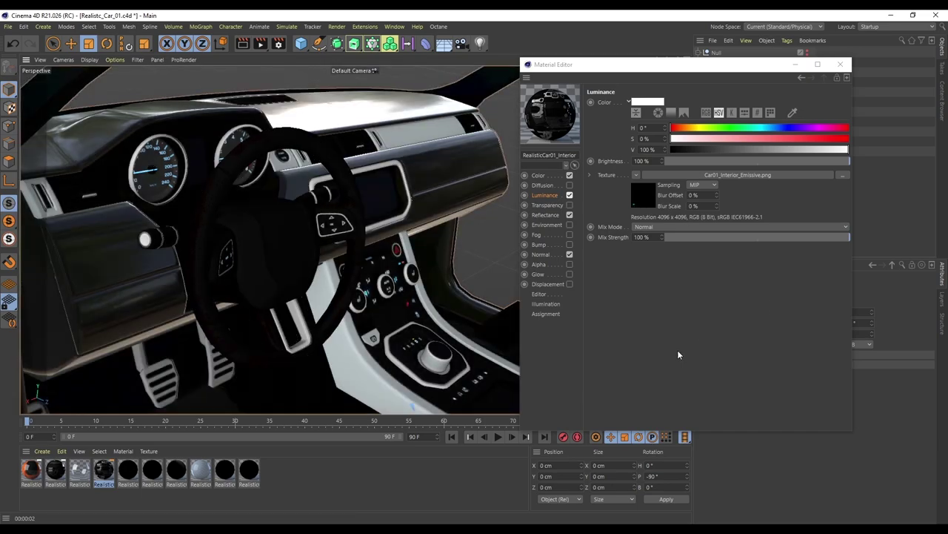
click(648, 275)
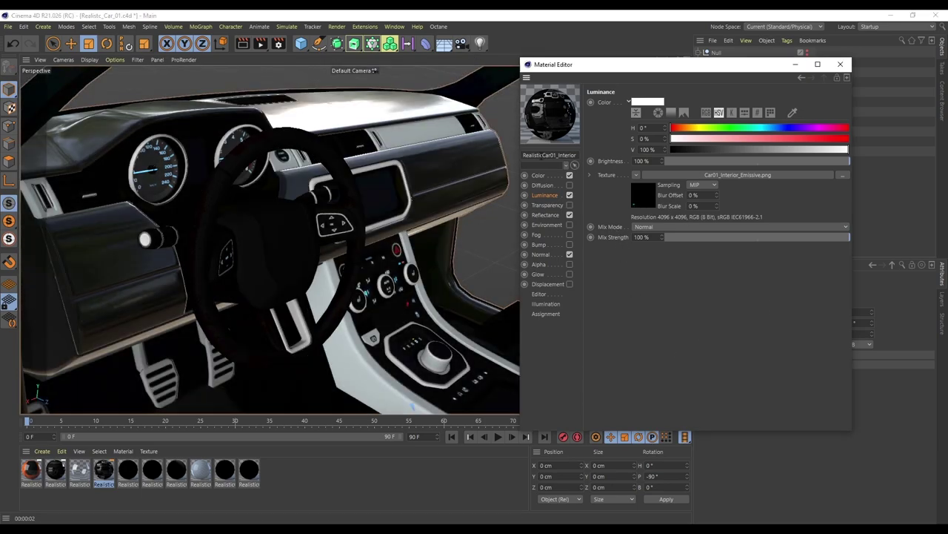
click(539, 174)
click(389, 189)
alt+drag(390, 190, 266, 74)
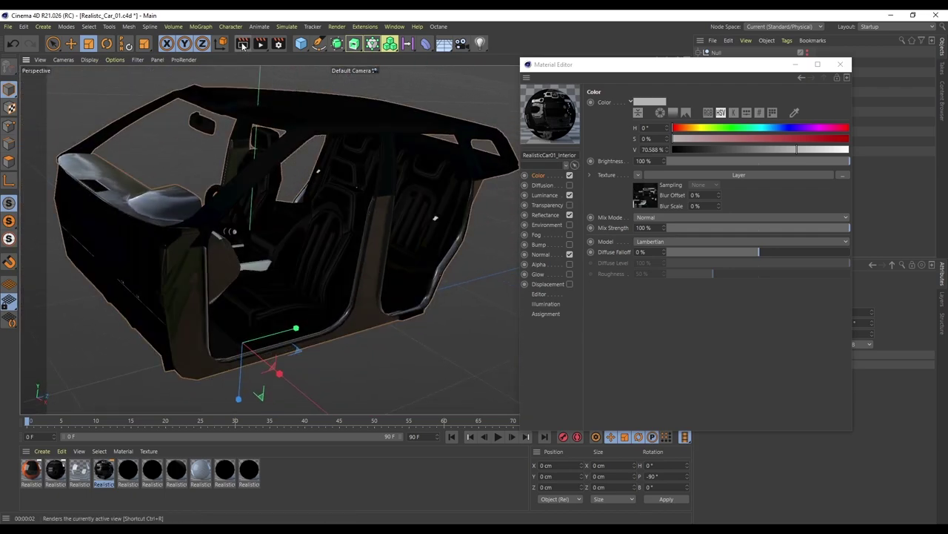
click(243, 45)
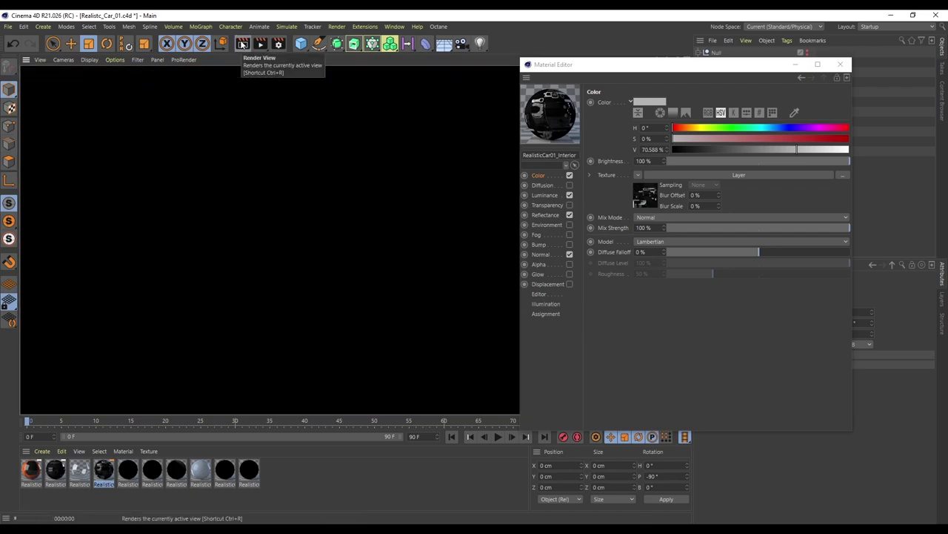
Disable Global Illumination in the render settings and render the interior view again
click(281, 45)
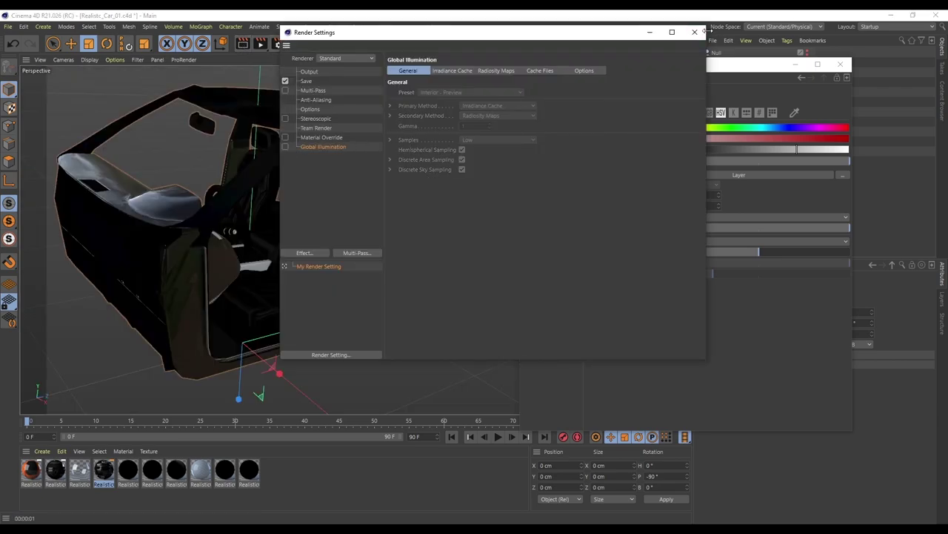
click(695, 32)
click(243, 45)
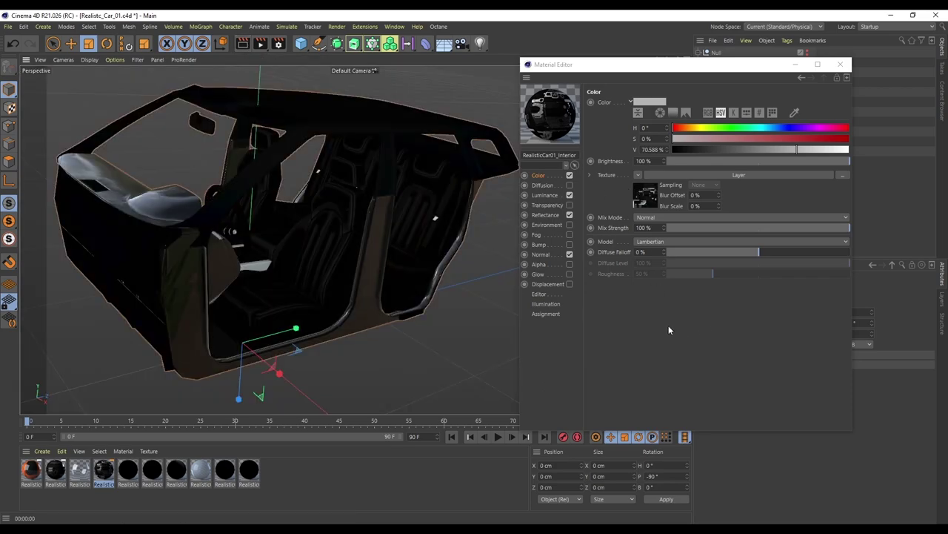
Close the interior material, unhide the rest of the car and place Car01_Interior inside the Null above Car01_Body
click(846, 67)
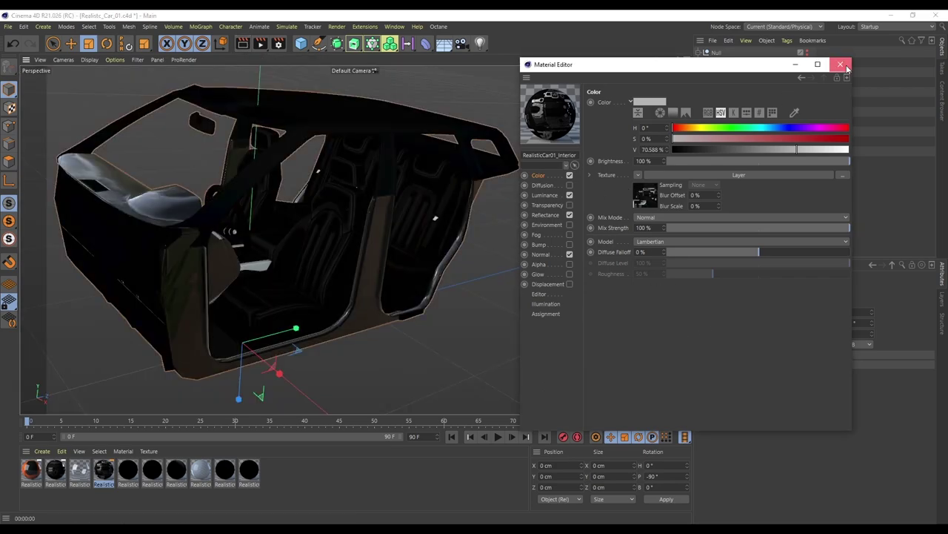
click(808, 53)
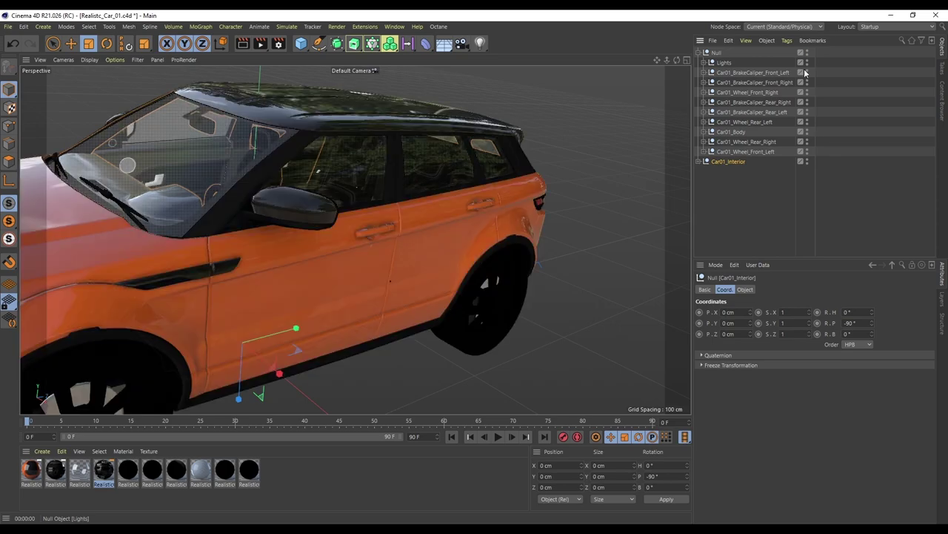
drag(741, 130, 741, 131)
Delete the leftover black RealisticCar01_Interior material, the old bluish glass material and the black RealisticCar01_Parts material
click(128, 471)
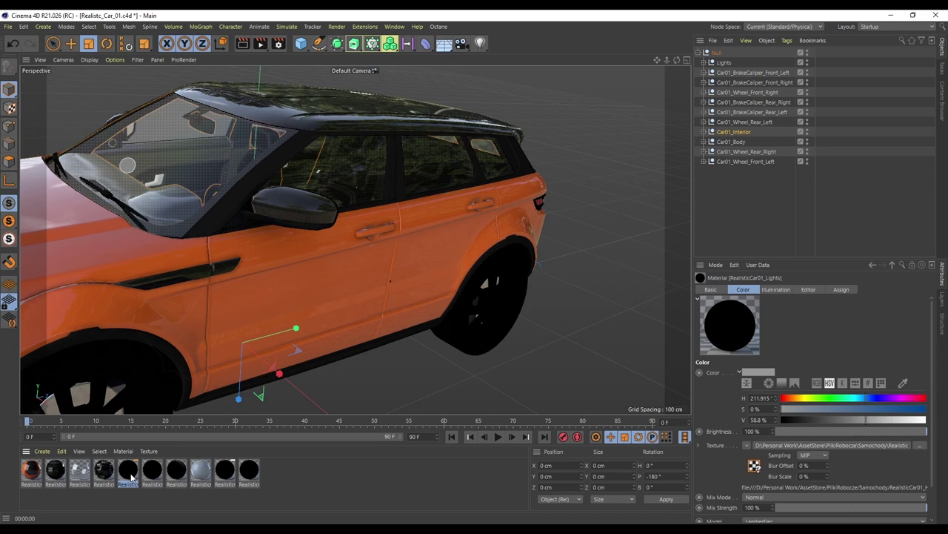
click(250, 473)
click(225, 471)
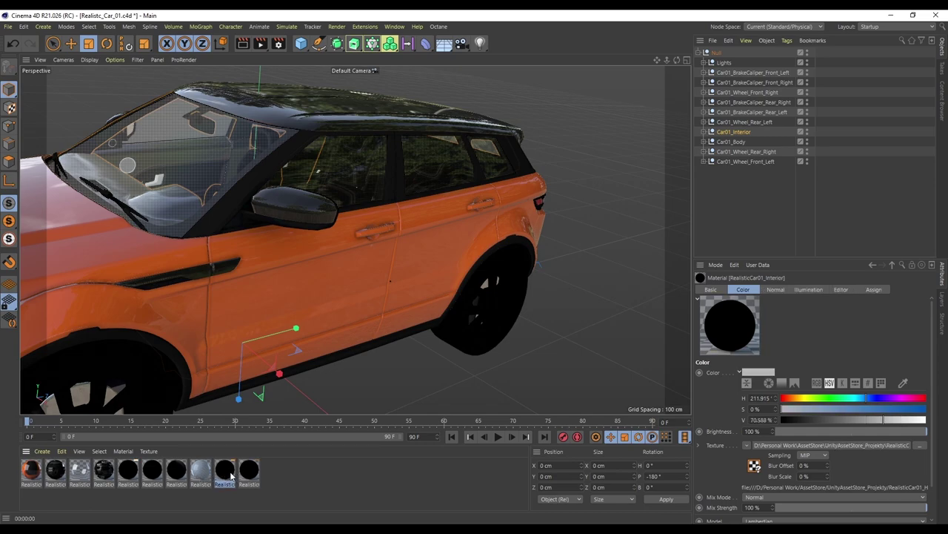
key(Delete)
click(202, 469)
key(Delete)
click(176, 470)
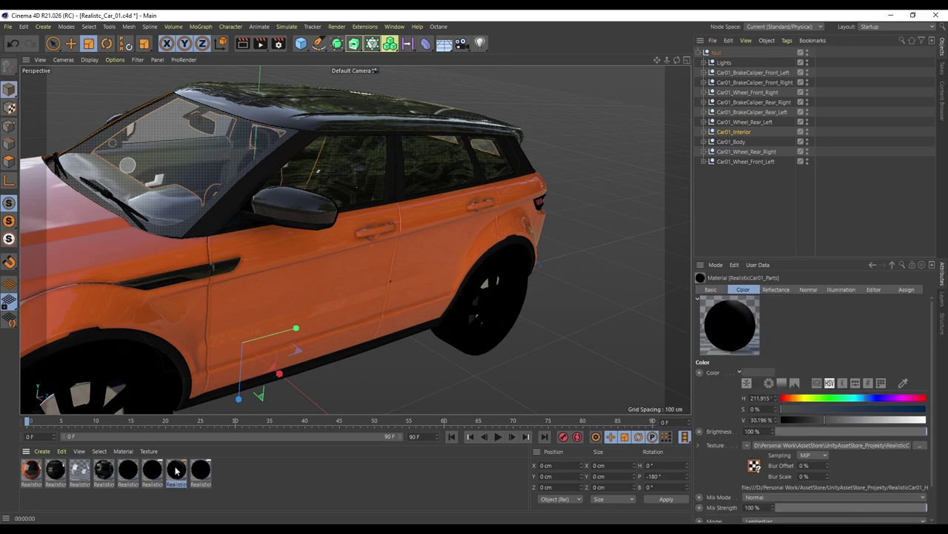
key(Delete)
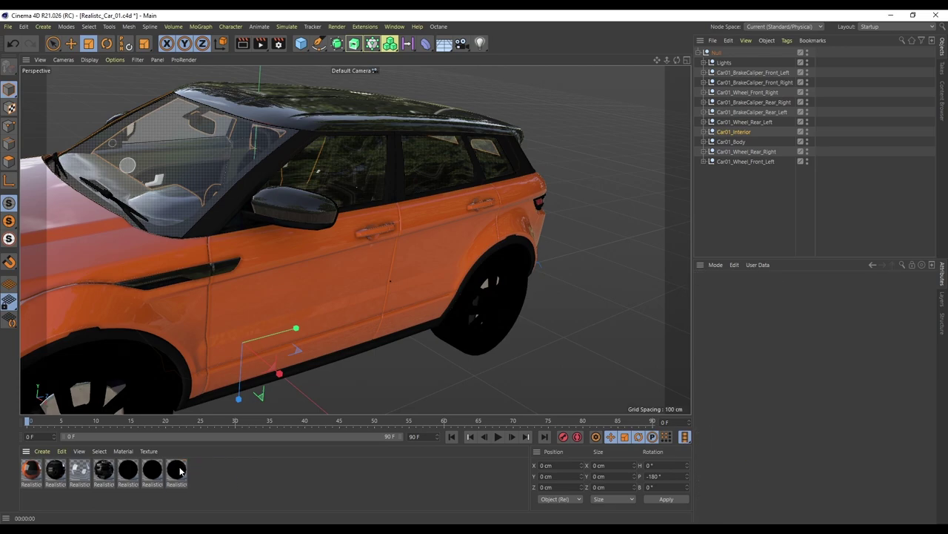
Load Car01_Lights_Emissive.png as the RealisticCar01_Lights material's color texture, copying the image into the project
click(129, 471)
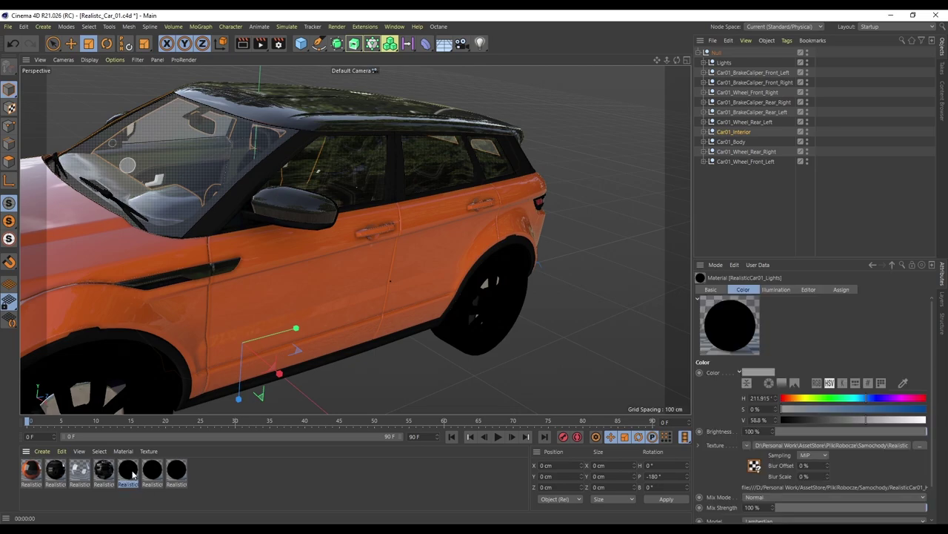
alt+middle_drag(255, 337, 486, 255)
double_click(130, 472)
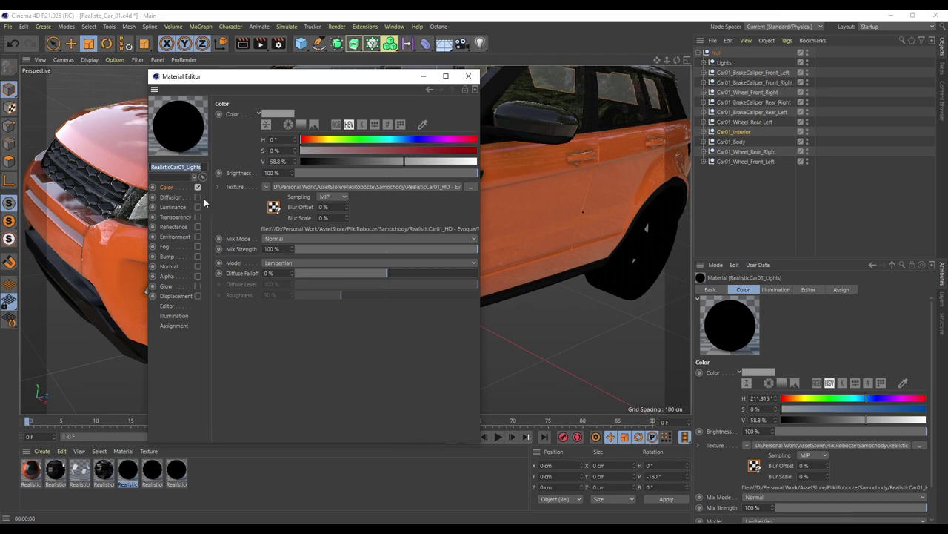
click(342, 530)
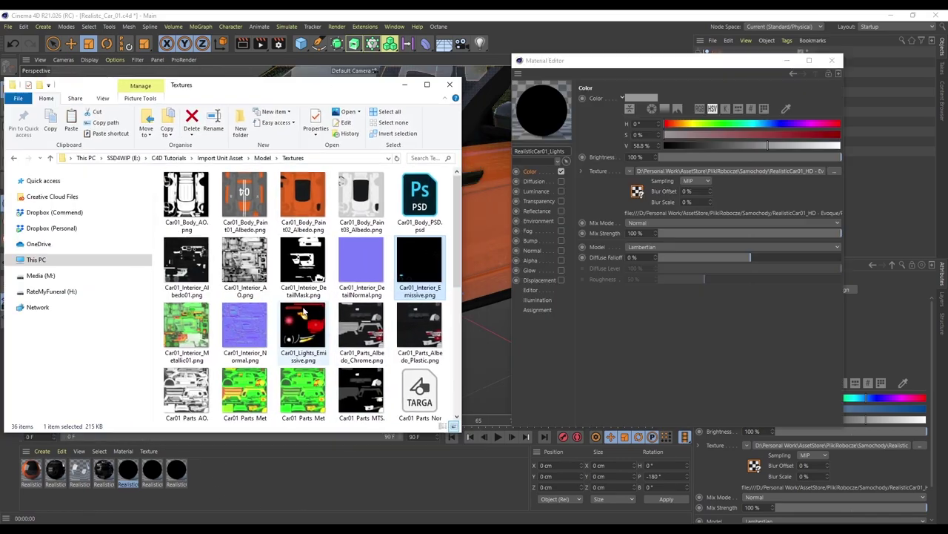
drag(303, 326, 661, 172)
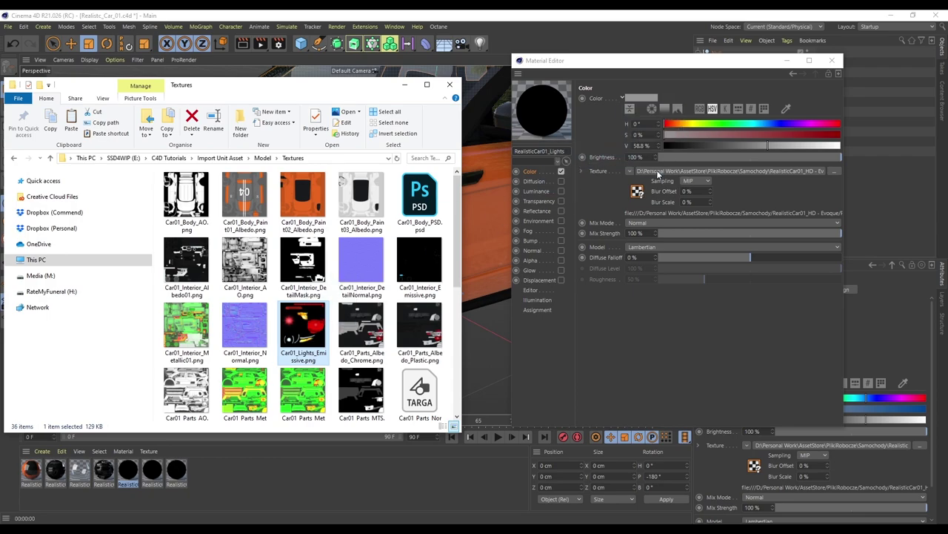
click(506, 315)
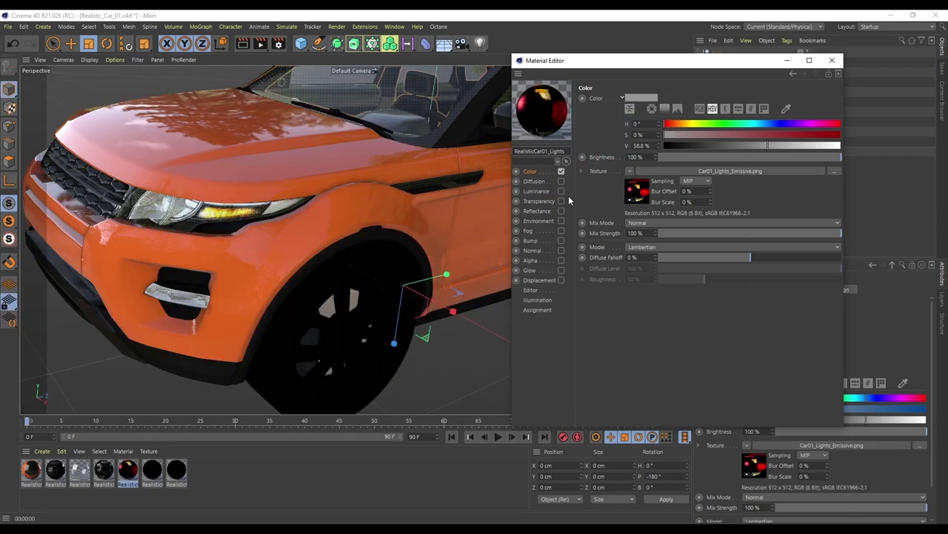
Enable the lights material's luminance channel and copy the color texture into its texture slot
right_click(604, 171)
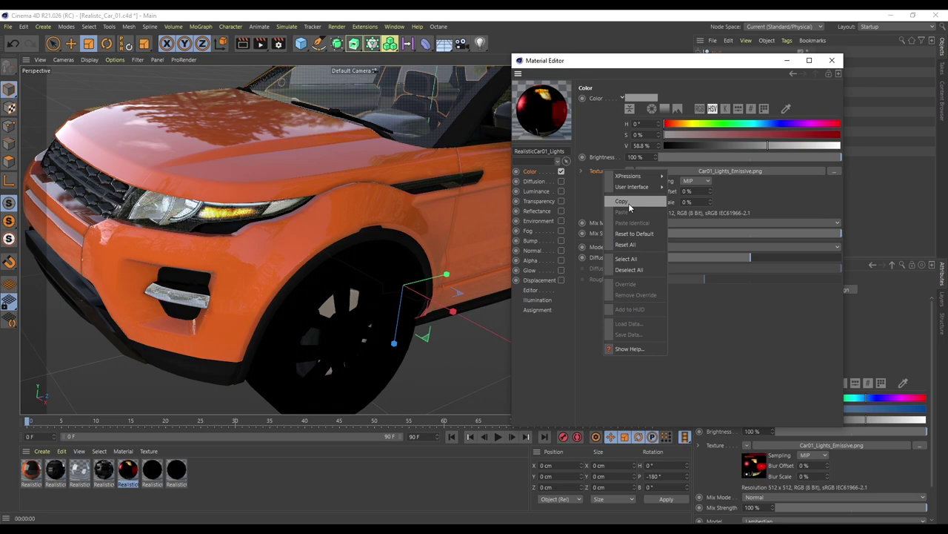
click(629, 203)
click(552, 191)
click(561, 191)
right_click(595, 172)
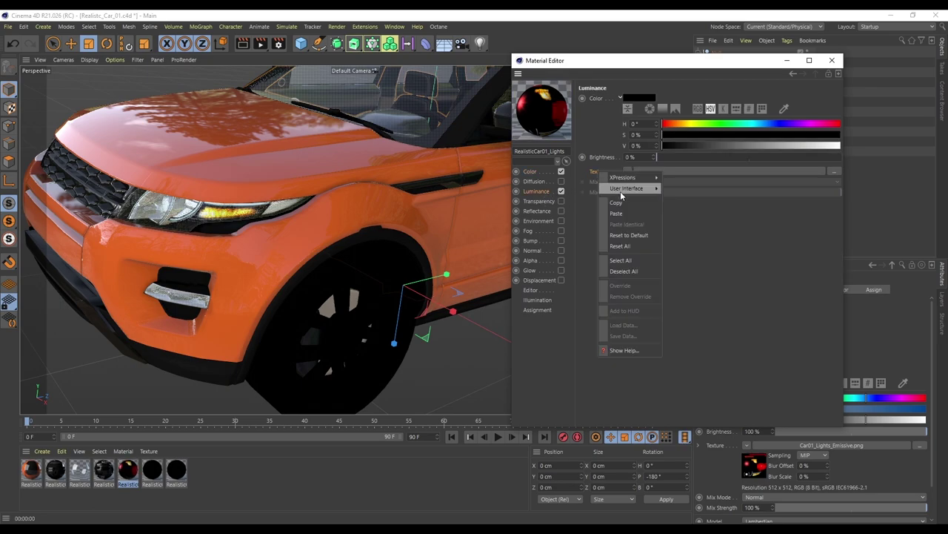
click(628, 213)
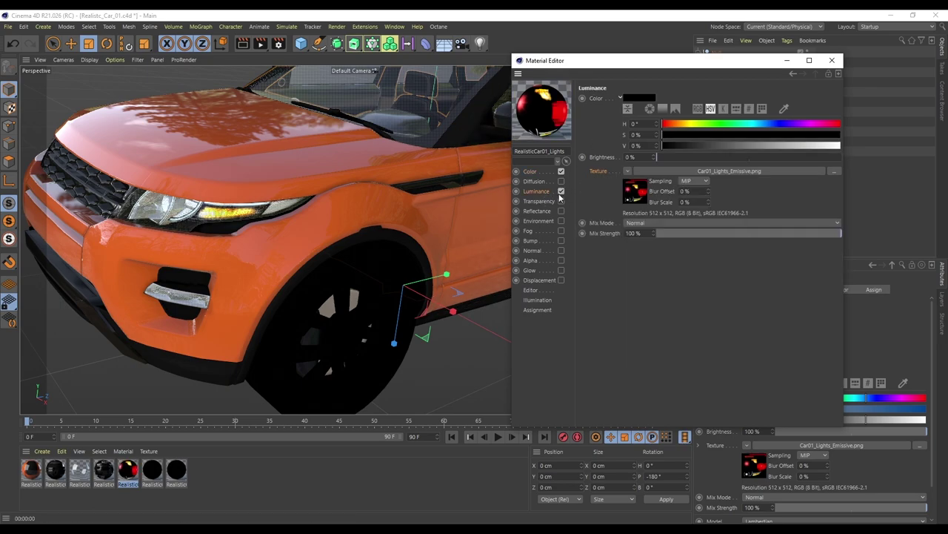
Switch off the lights material's luminance channel and set its brightness to 100% and its color to white
click(560, 191)
click(561, 192)
click(561, 192)
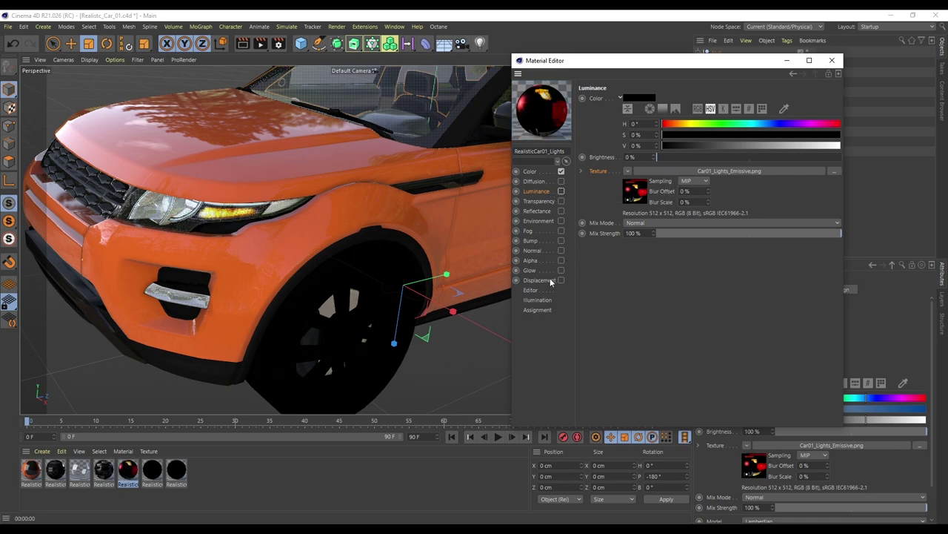
drag(686, 157, 842, 157)
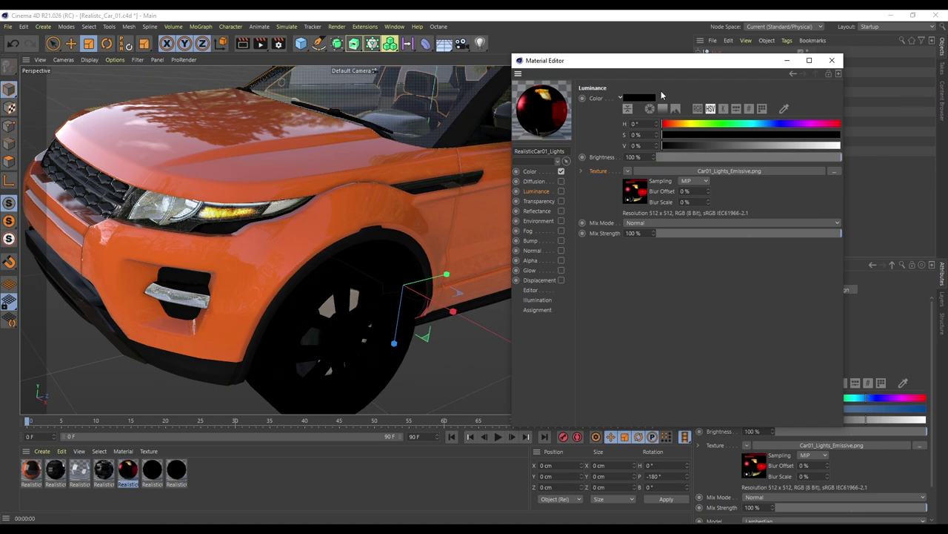
click(644, 99)
drag(646, 117, 806, 121)
click(621, 134)
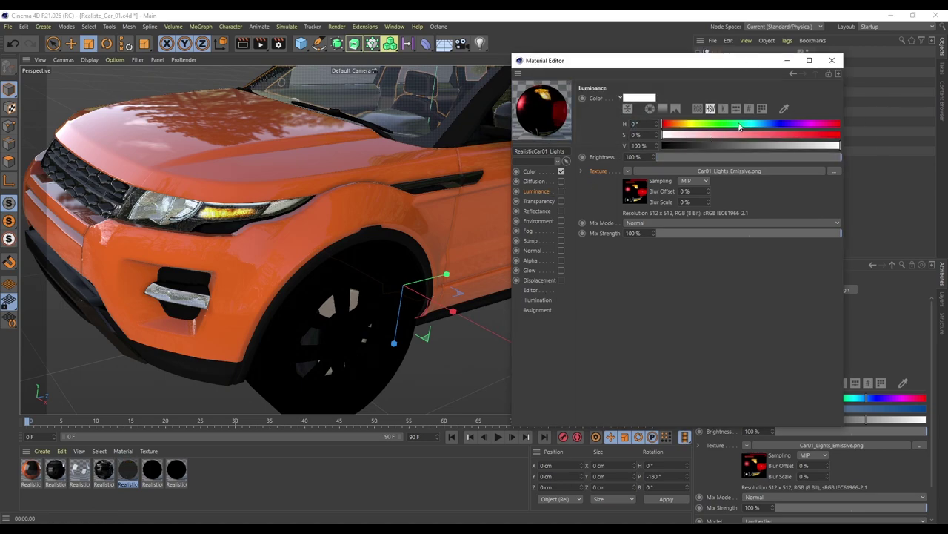
Compare the headlights with luminance on and off, leave the channel disabled and close the lights material
click(561, 191)
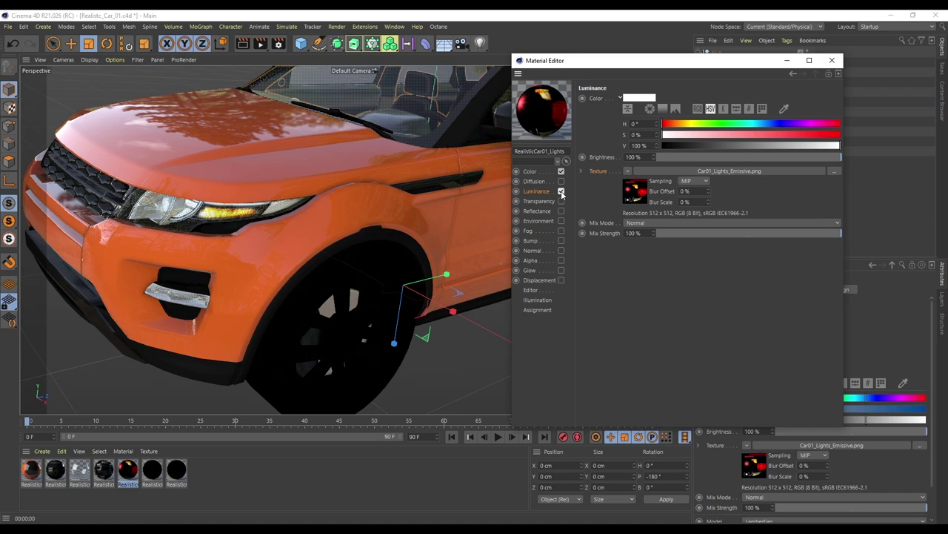
click(561, 191)
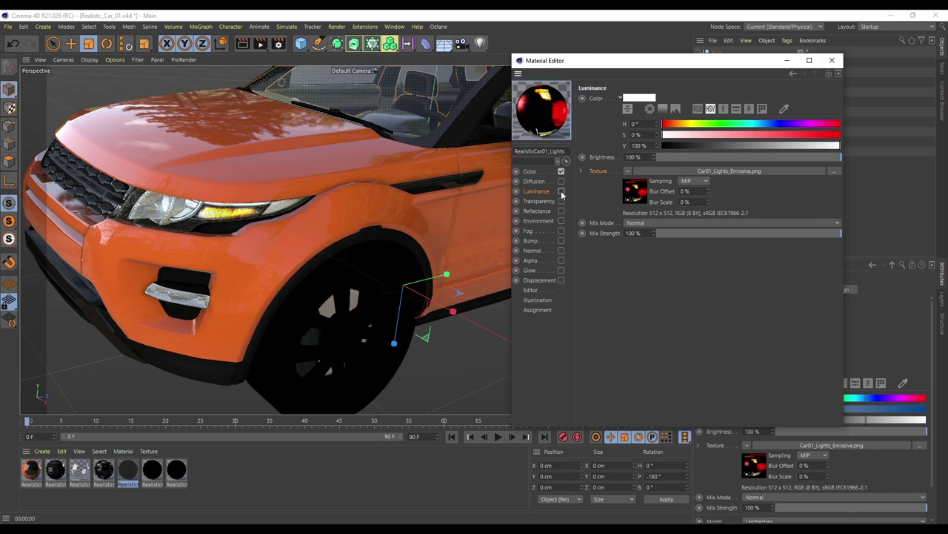
click(832, 61)
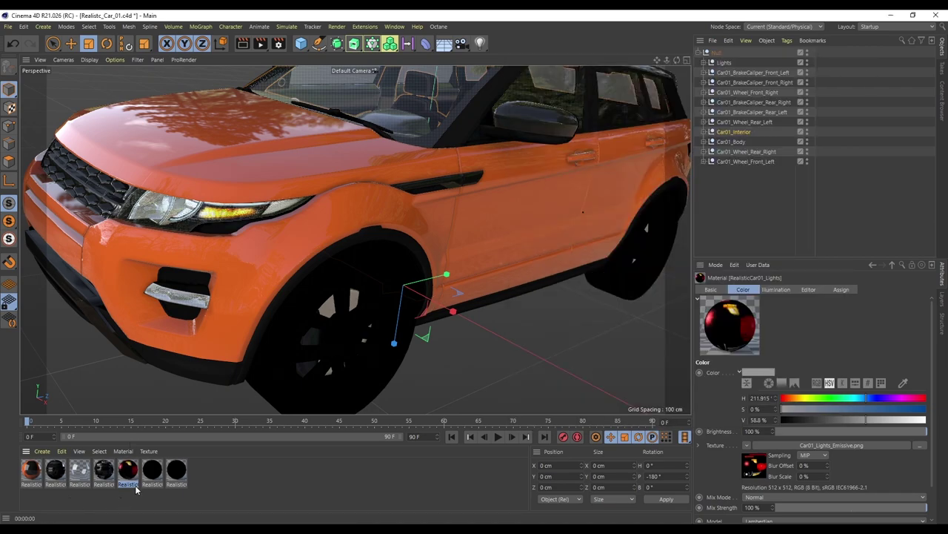
Examine the objects in the Lights group and the material assigned to each of them
click(153, 471)
click(176, 472)
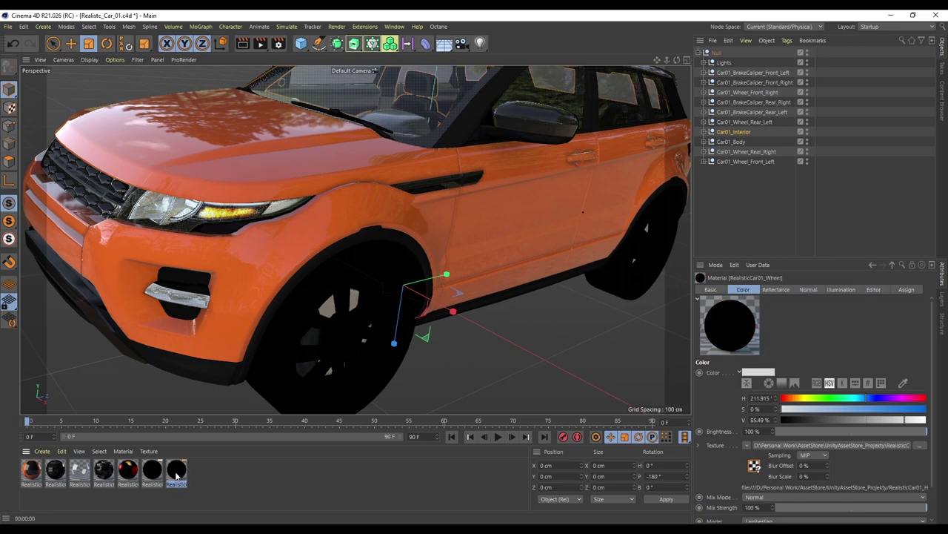
click(153, 472)
click(704, 63)
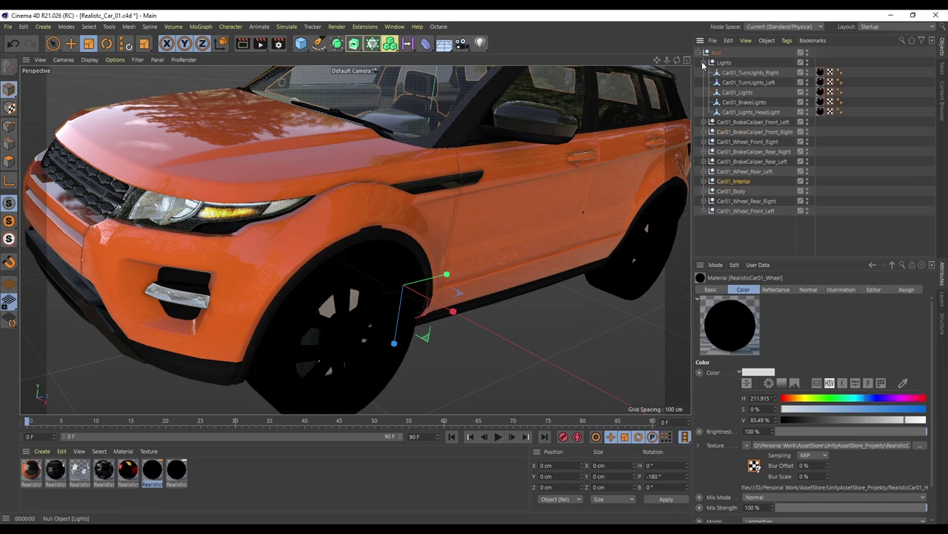
click(820, 81)
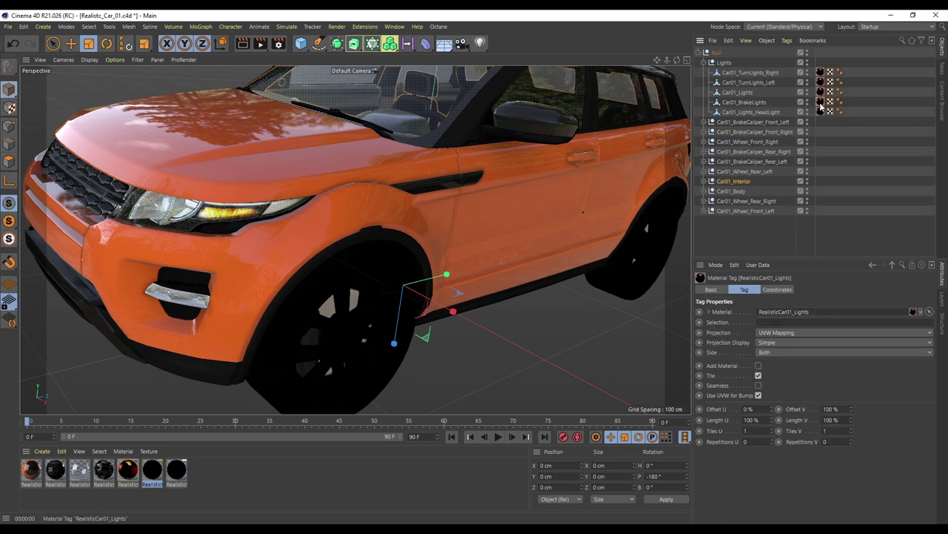
click(763, 72)
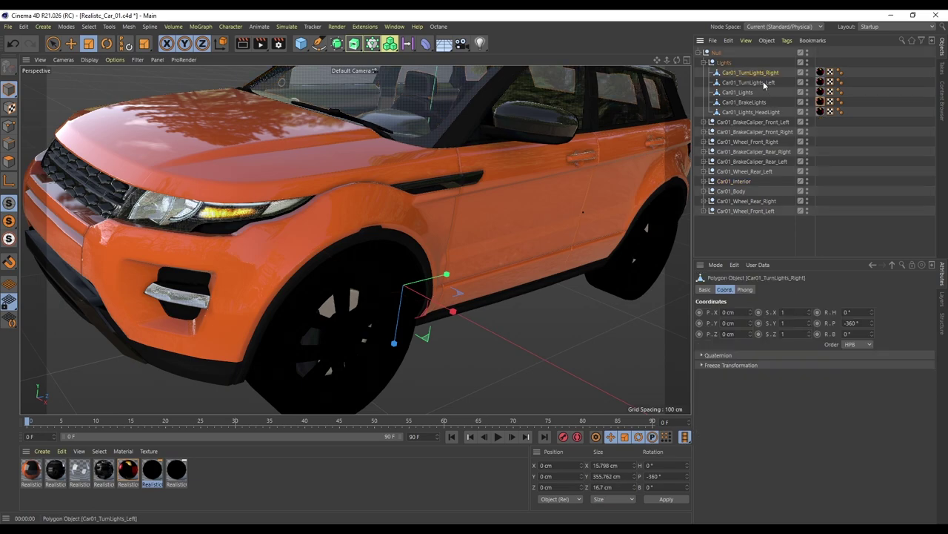
Duplicate the RealisticCar01_Lights material and rename the copy RealisticCar01_Indicators_Lights
click(127, 473)
ctrl+drag(130, 472, 144, 474)
double_click(156, 473)
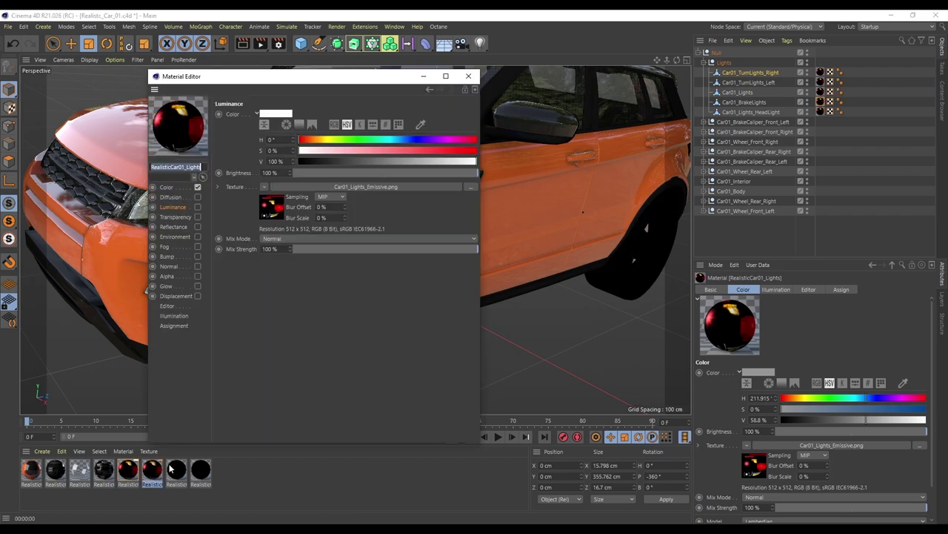
click(185, 166)
text(Indicators_)
key(Return)
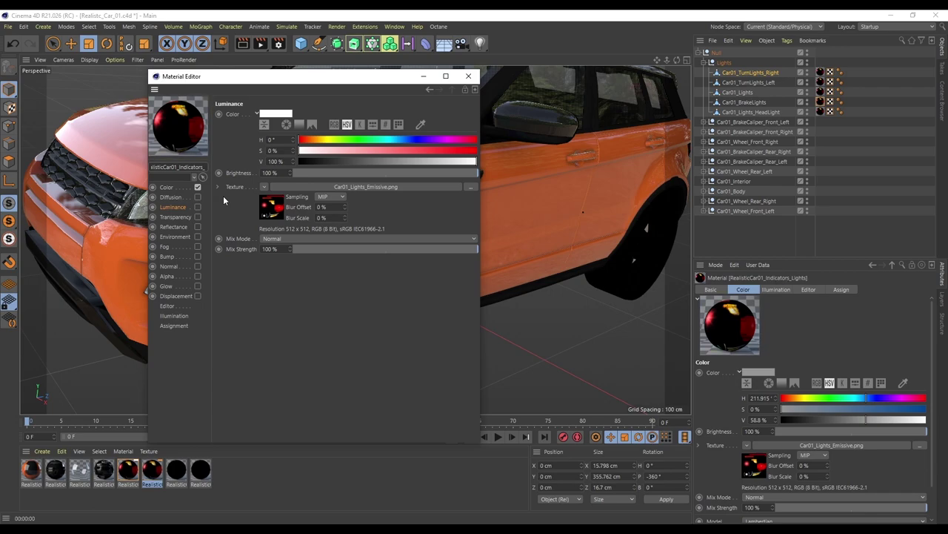
click(469, 76)
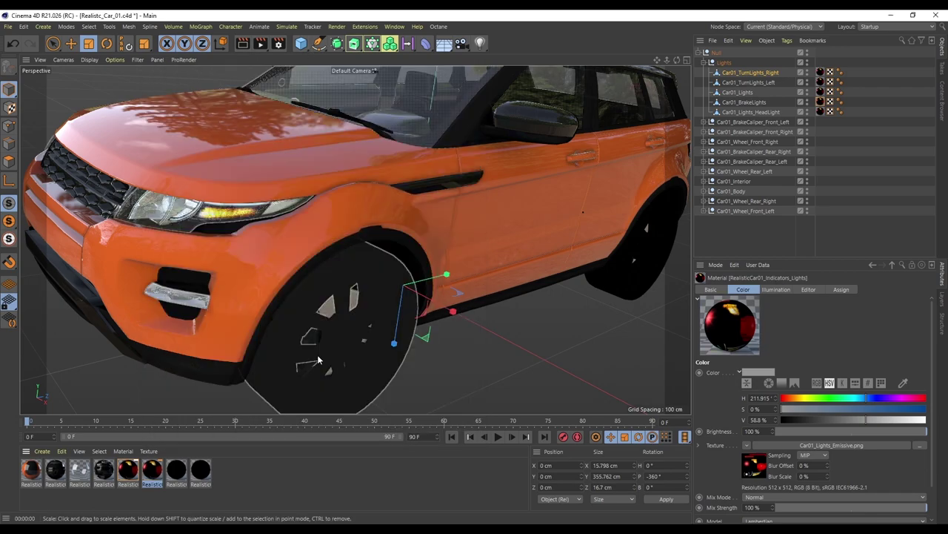
Duplicate the indicators material and rename the new copy RealisticCar01_BrakeLights
ctrl+drag(152, 471, 177, 476)
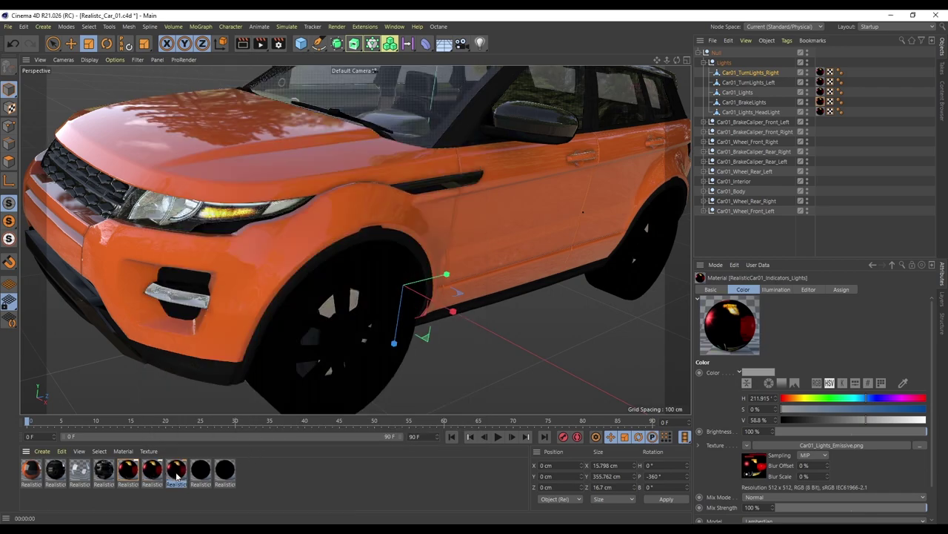
double_click(178, 472)
click(185, 169)
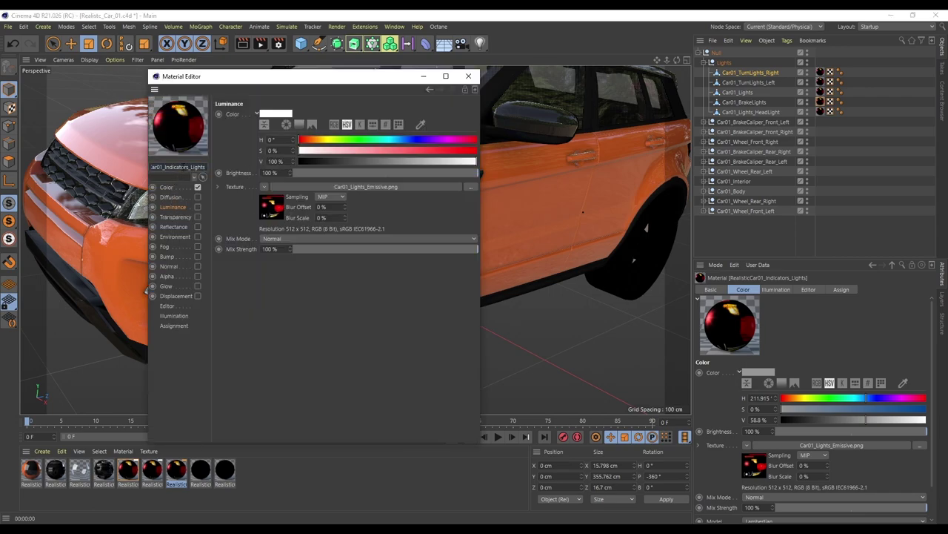
drag(164, 167, 210, 171)
text(_I)
text(rake)
text(Lights)
key(Return)
click(469, 76)
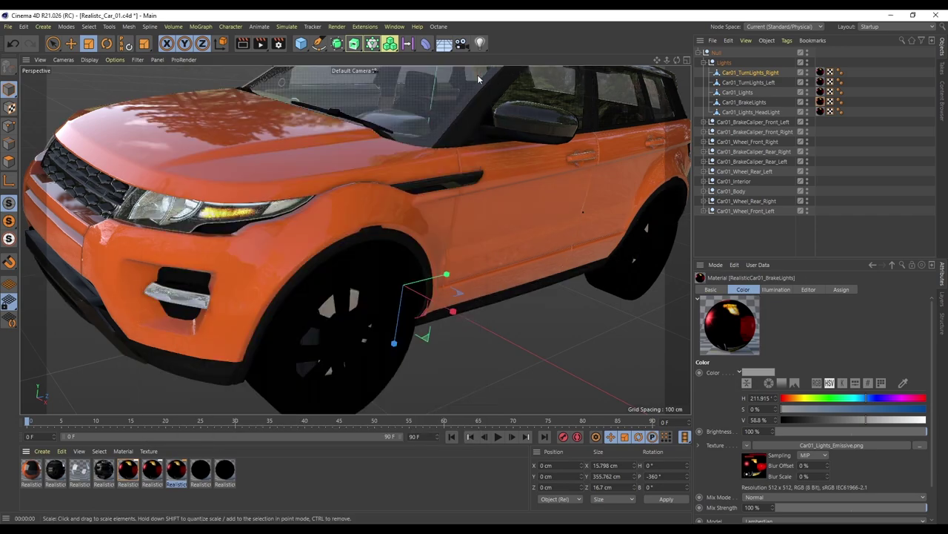
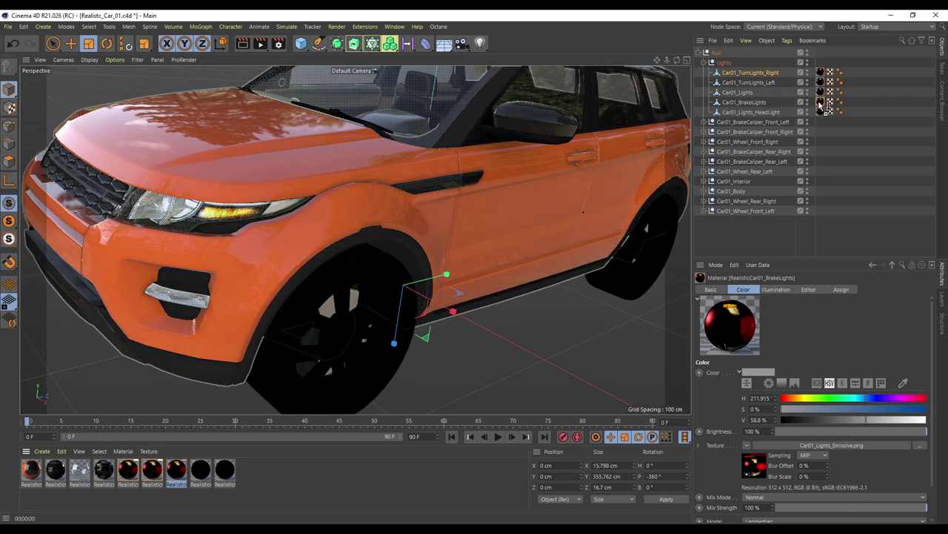
Enable the luminance channel of the original RealisticCar01_Lights material, close its editor and collapse the Lights group
click(296, 489)
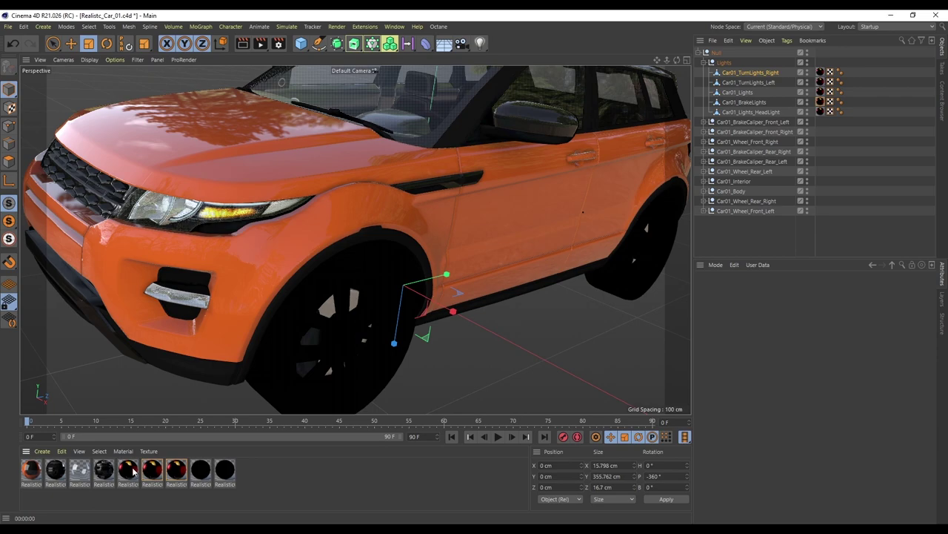
double_click(133, 472)
drag(300, 74, 561, 80)
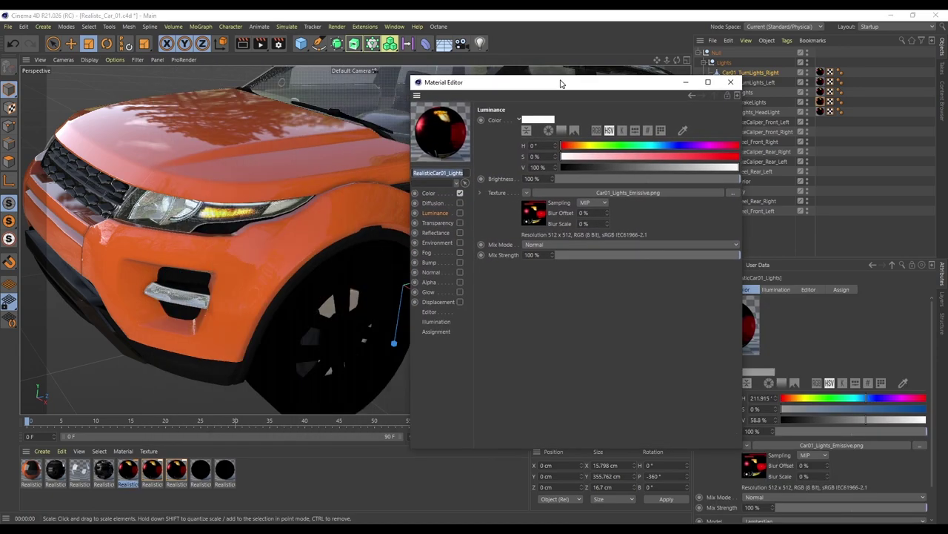
click(460, 213)
click(460, 213)
click(460, 213)
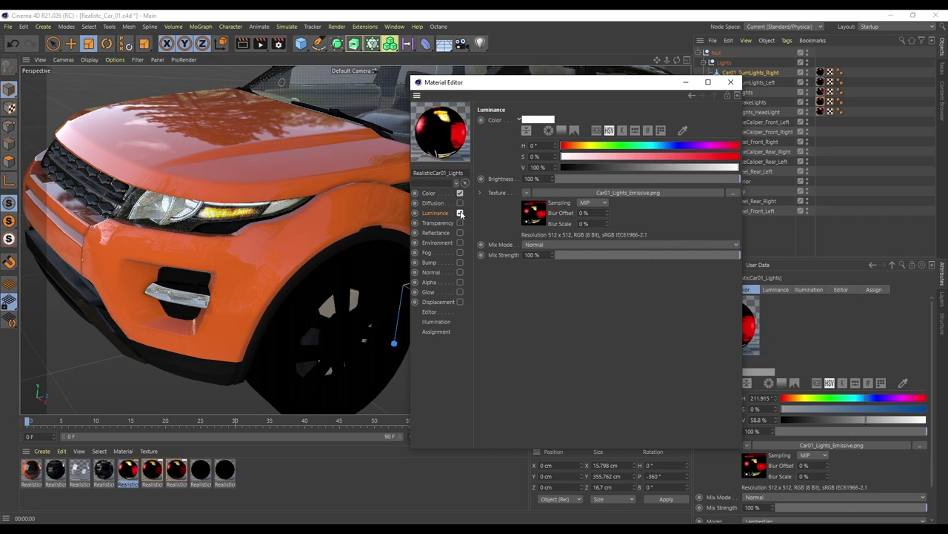
click(460, 213)
click(460, 212)
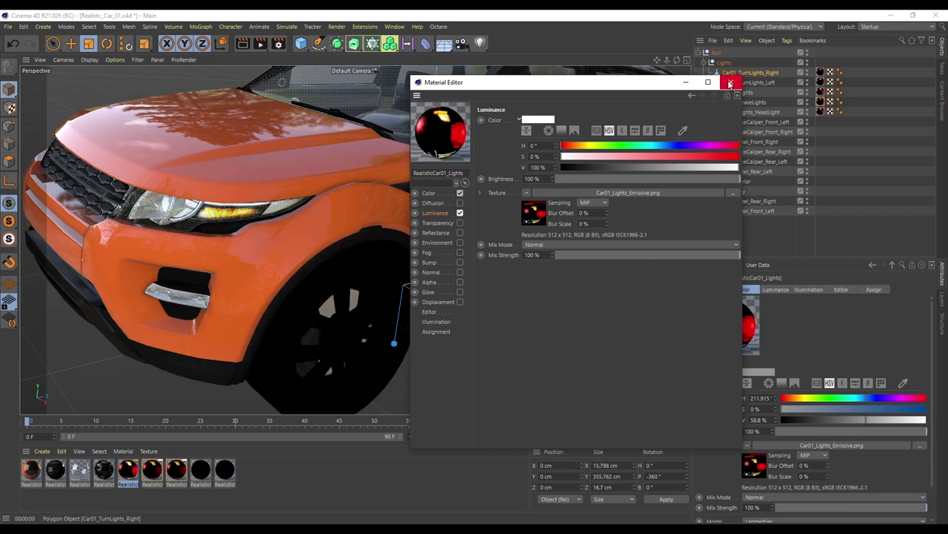
click(731, 81)
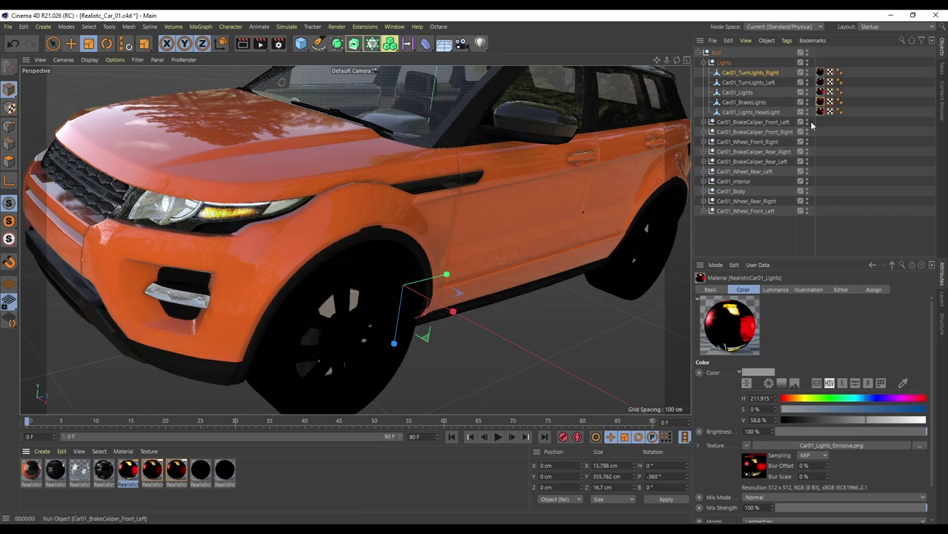
click(703, 63)
Load Car01_Wheel_Albedo01.png as the RealisticCar01_Wheel material's color texture and Car01_Wheel_Normal.tga as its normal texture, copying both images into the project
click(201, 469)
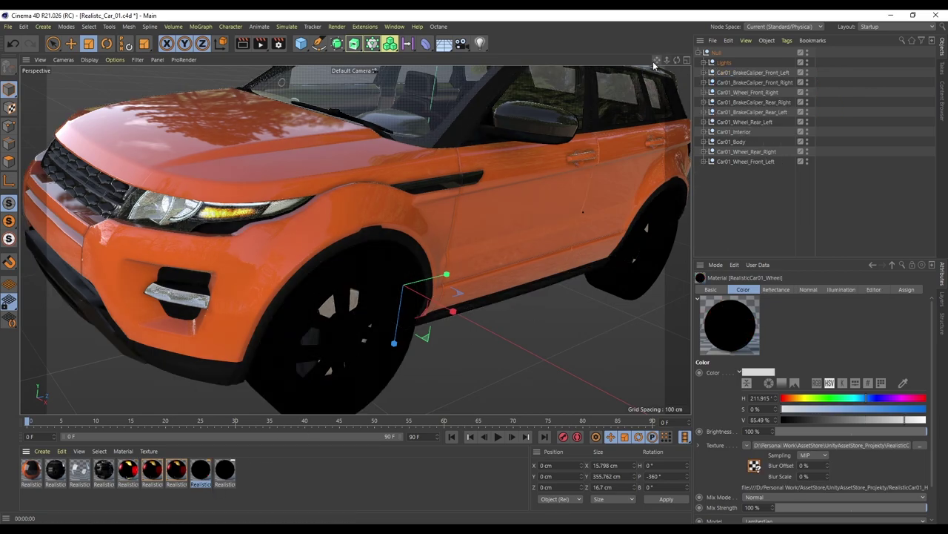
drag(658, 61, 643, 36)
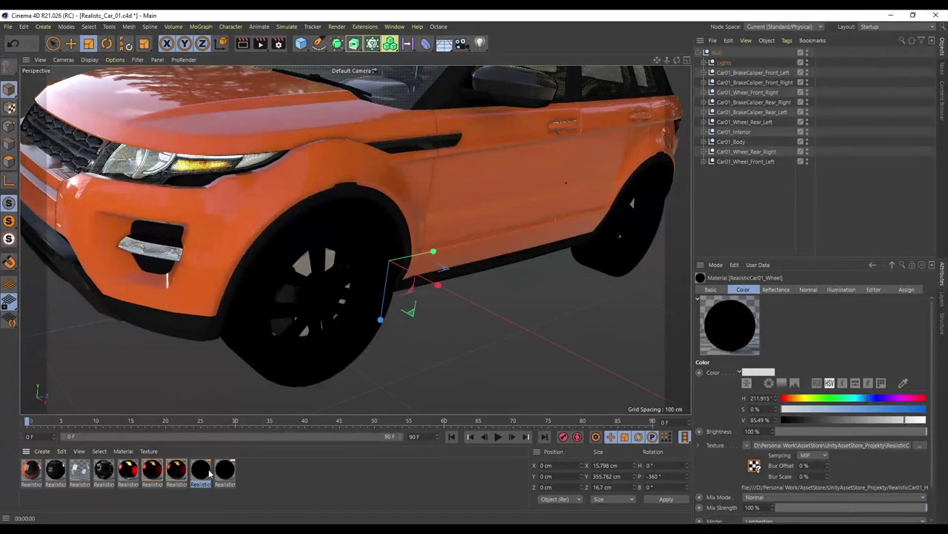
double_click(209, 473)
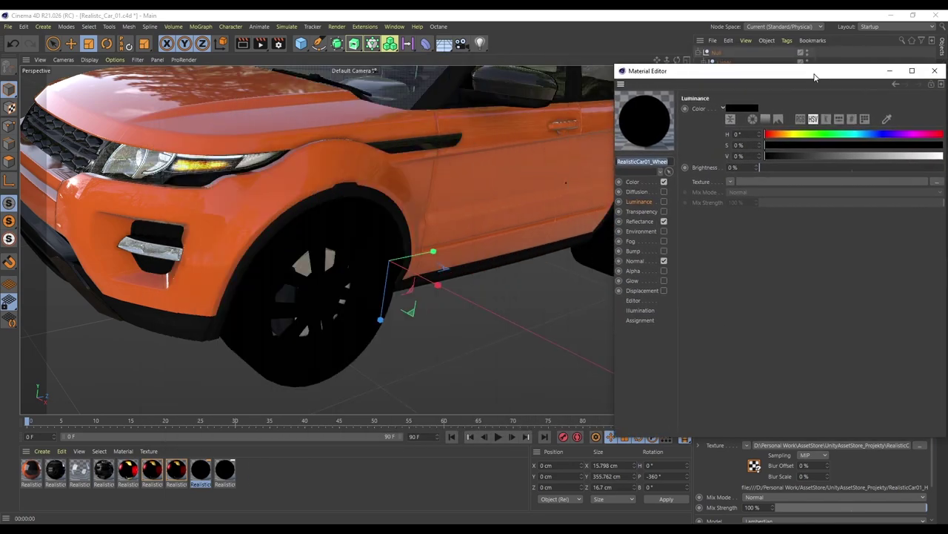
drag(815, 74, 776, 81)
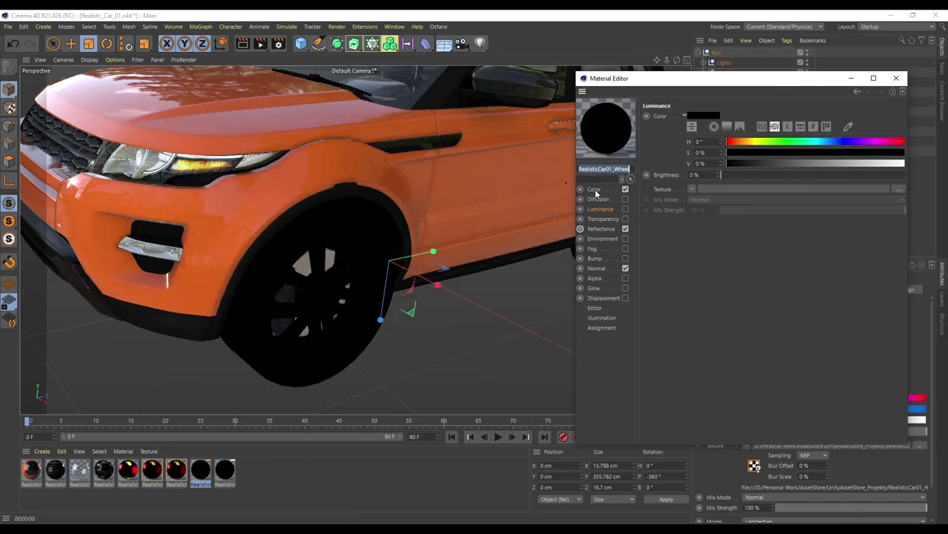
click(596, 191)
key(alt+Tab)
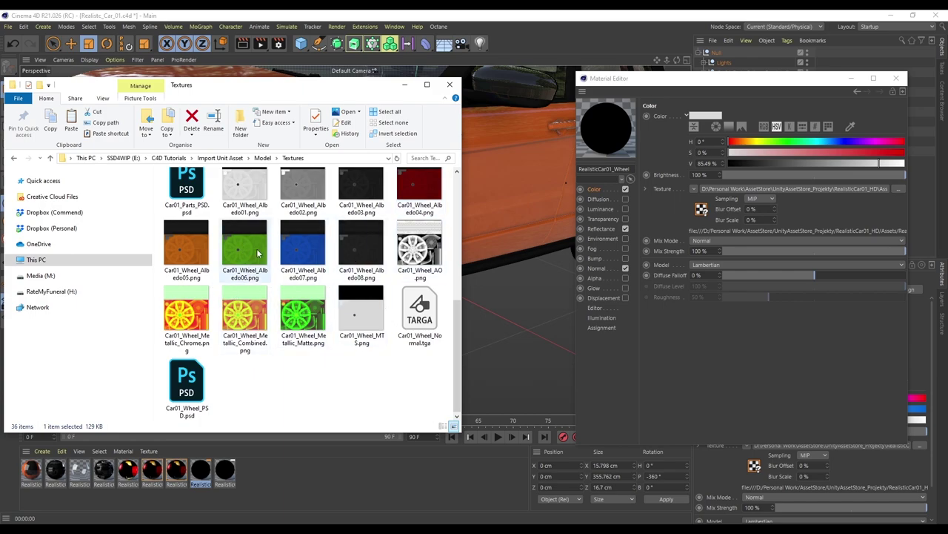
scroll(296, 273, up, 1)
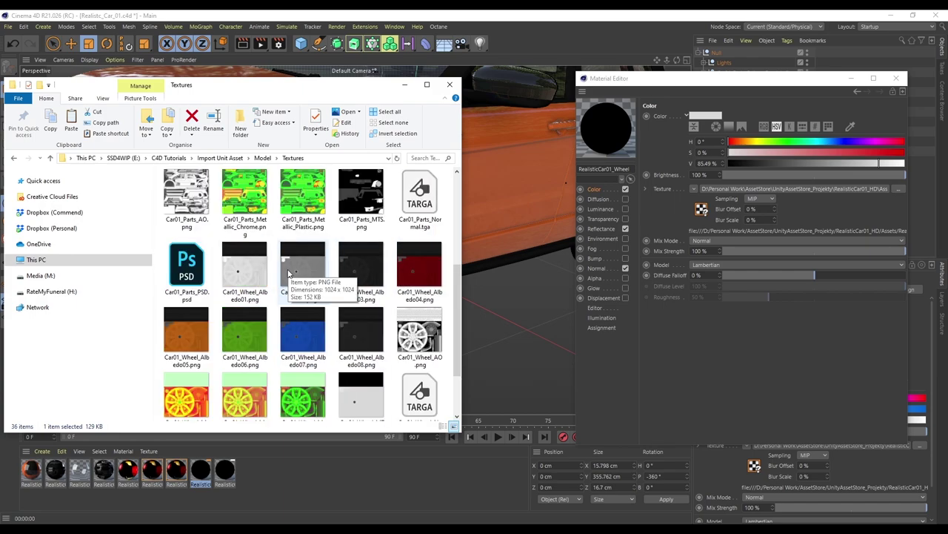
drag(247, 276, 776, 187)
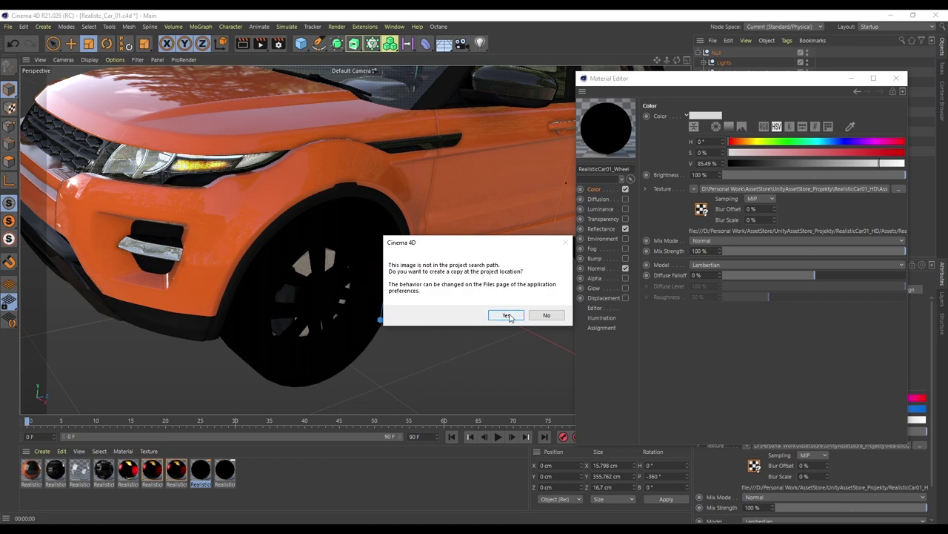
click(507, 315)
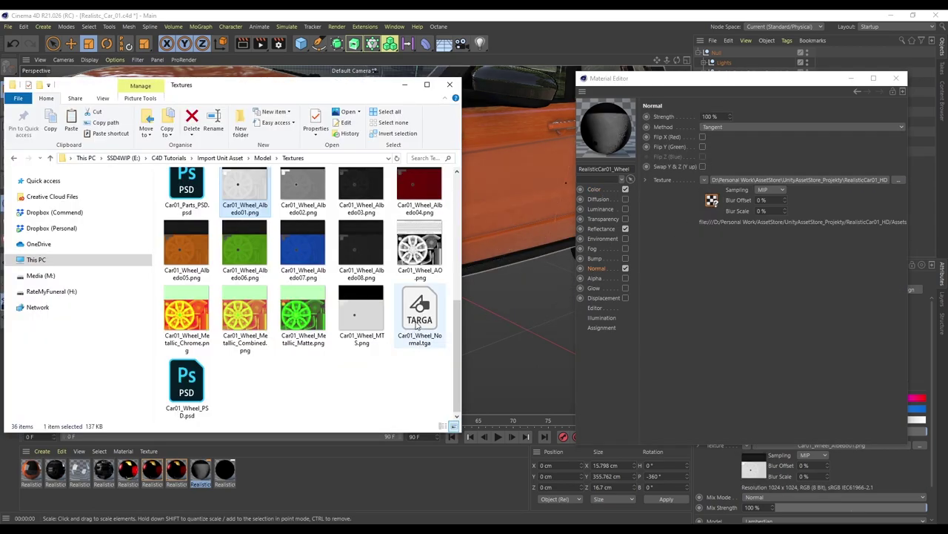
drag(419, 319, 776, 181)
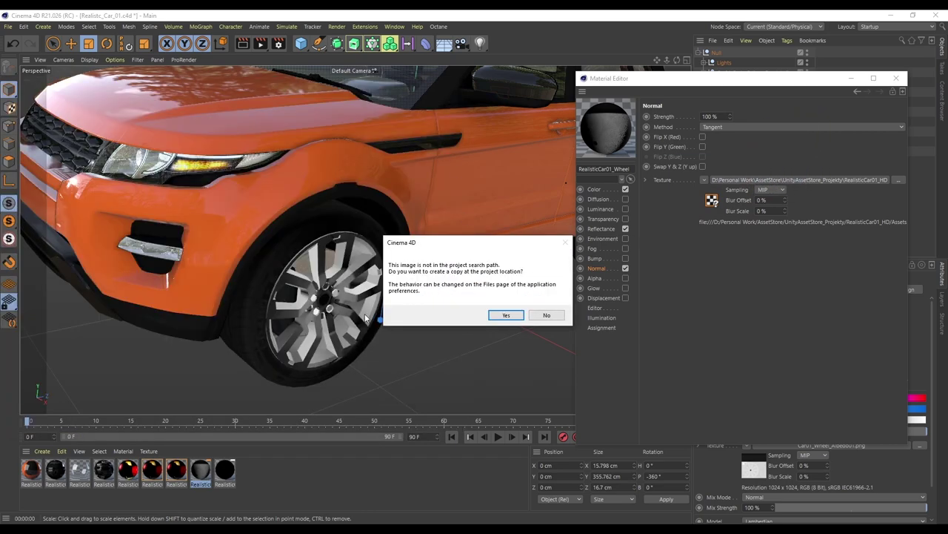
click(507, 315)
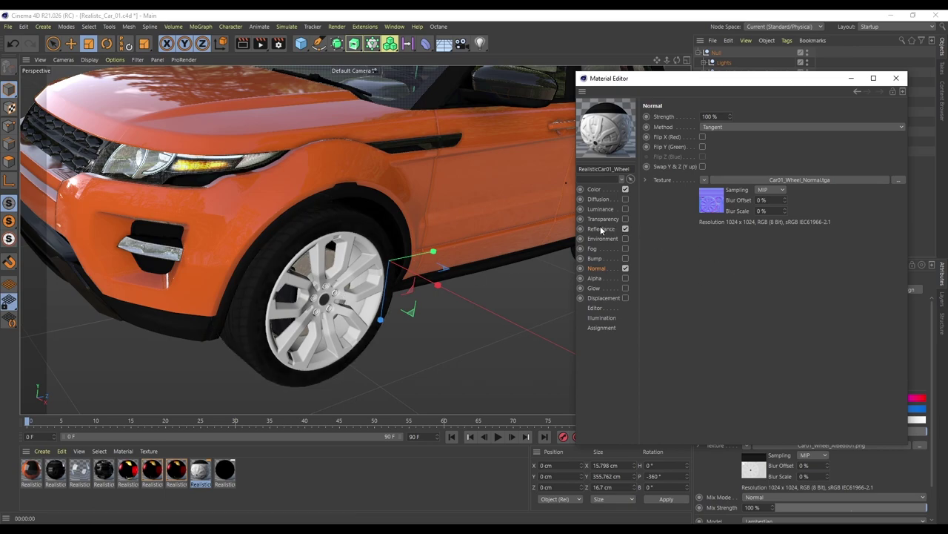
Add a GGX reflectance layer to the wheel material
click(602, 229)
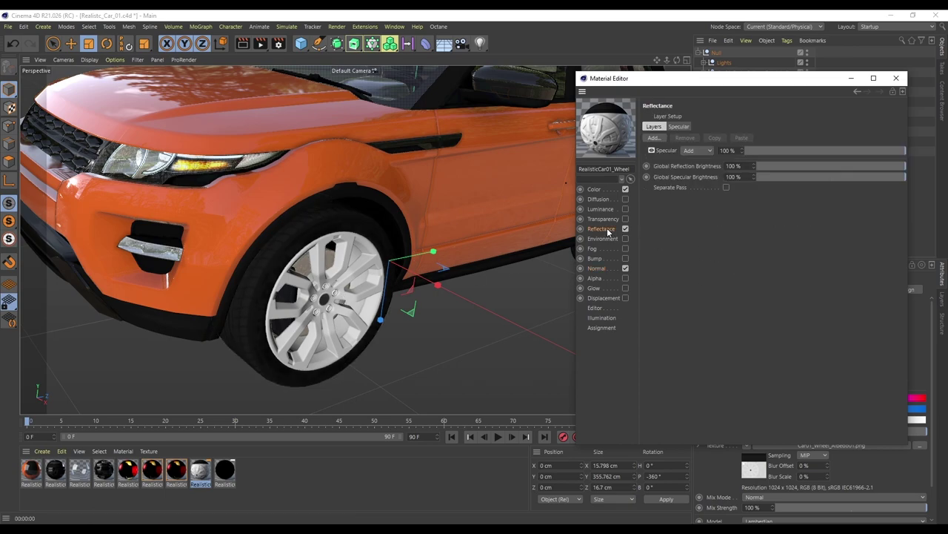
click(654, 137)
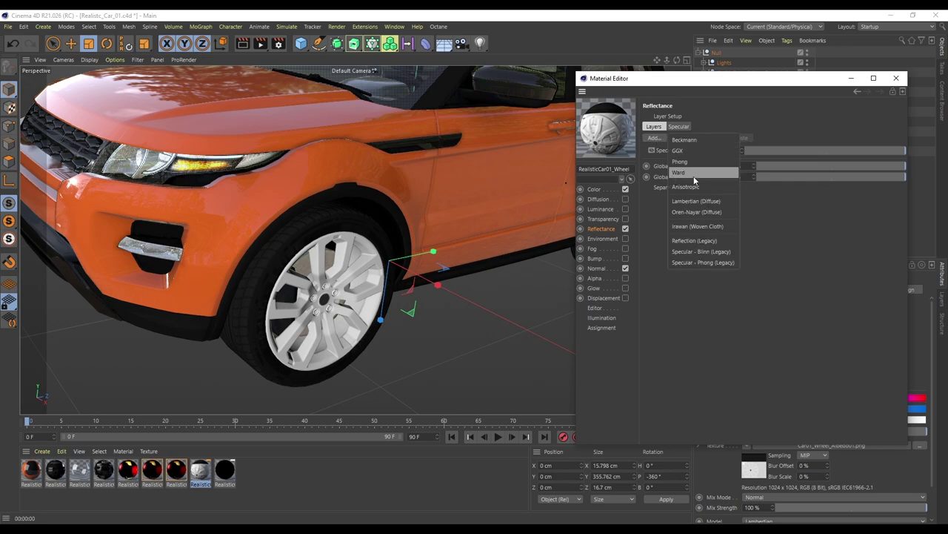
click(678, 150)
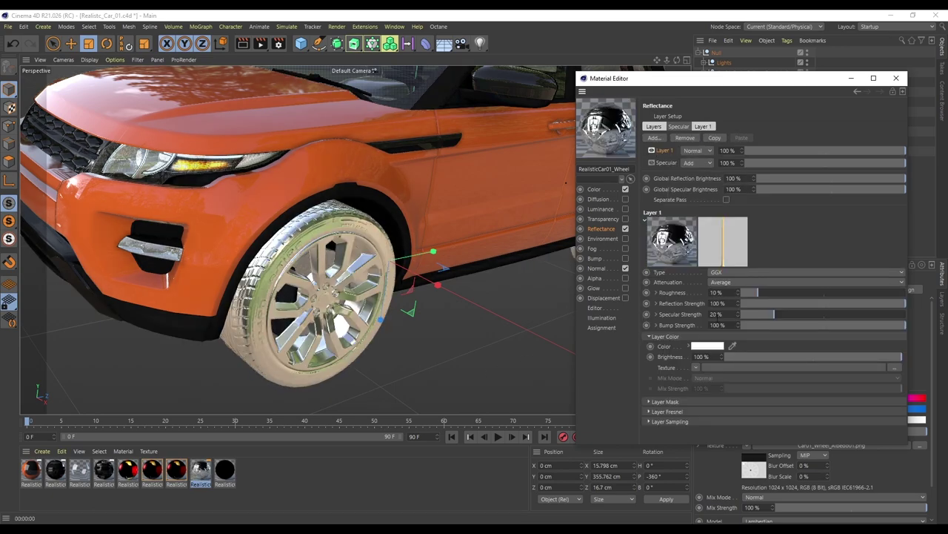
Load Car01_Wheel_MTS.png as the GGX layer's mask texture, copying the image into the project
click(650, 401)
scroll(647, 408, down, 1)
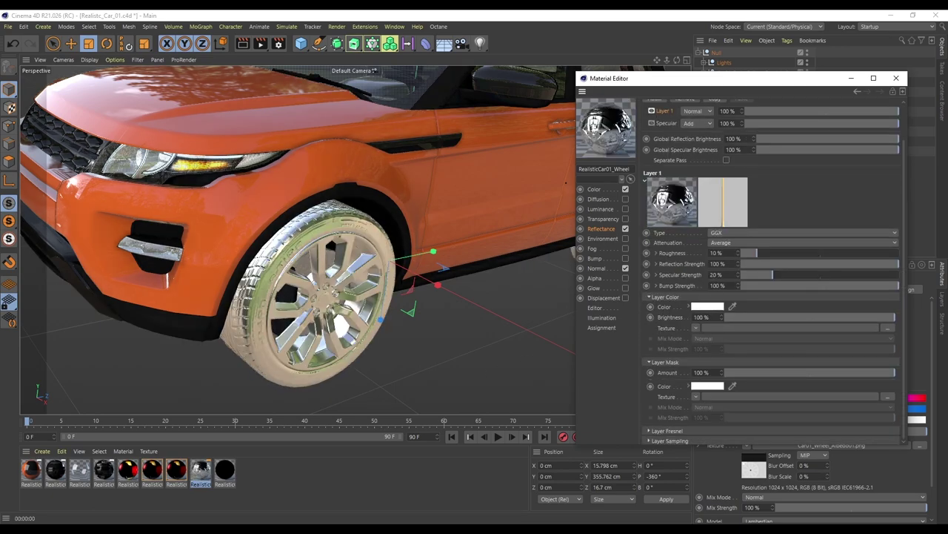
key(alt+Tab)
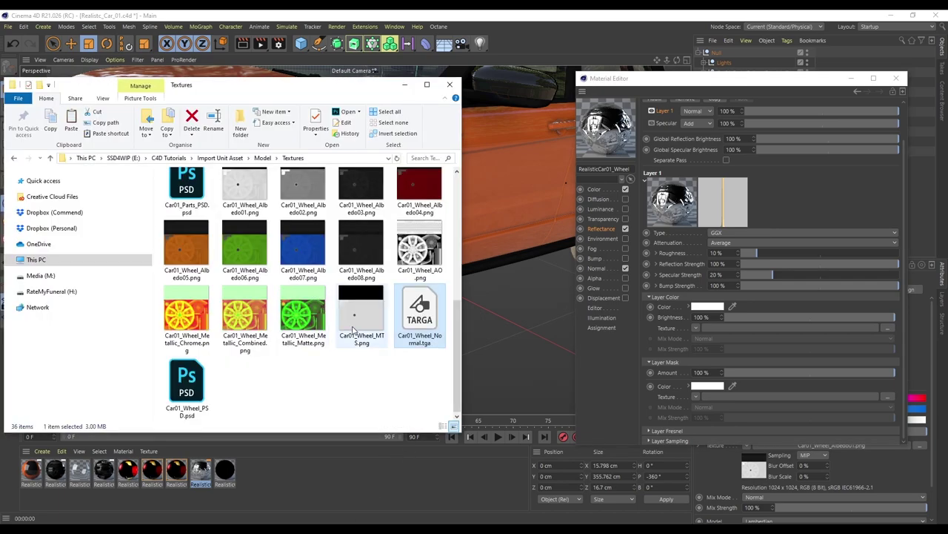
click(364, 337)
click(363, 316)
drag(361, 317, 719, 395)
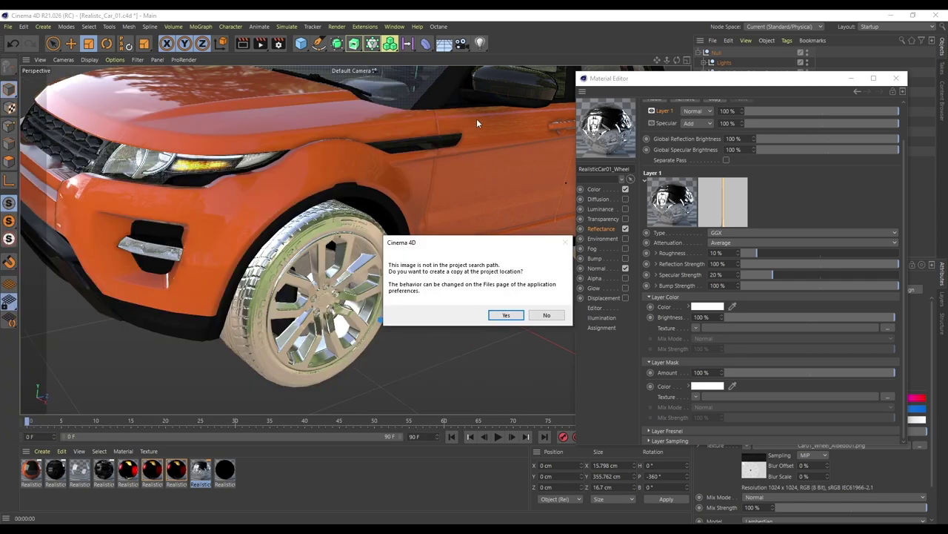
click(514, 316)
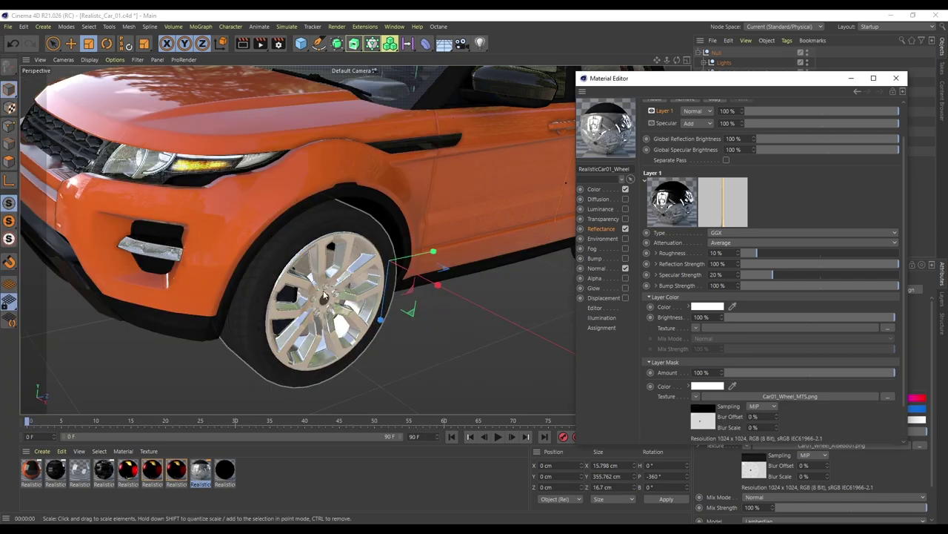
Set the Fresnel type of the wheel material's GGX layer to Dielectric
scroll(659, 415, down, 2)
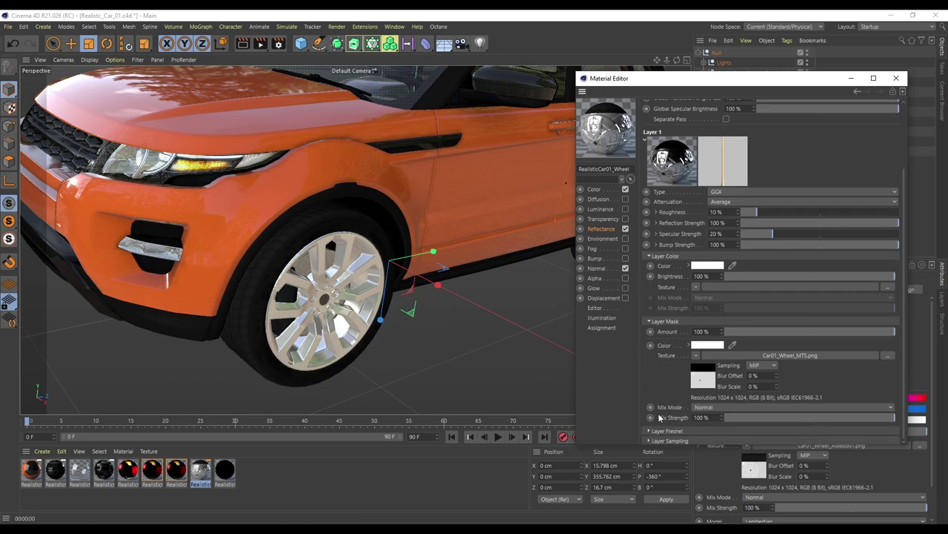
click(650, 431)
scroll(653, 378, down, 3)
click(713, 376)
click(715, 387)
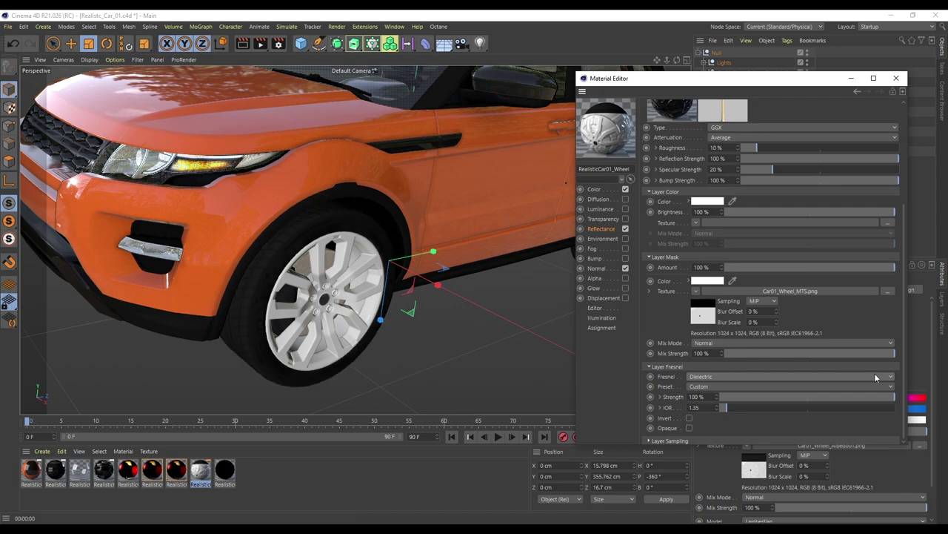
Set the wheel material's GGX layer to 93% Fresnel strength and 4% roughness
drag(889, 401, 888, 401)
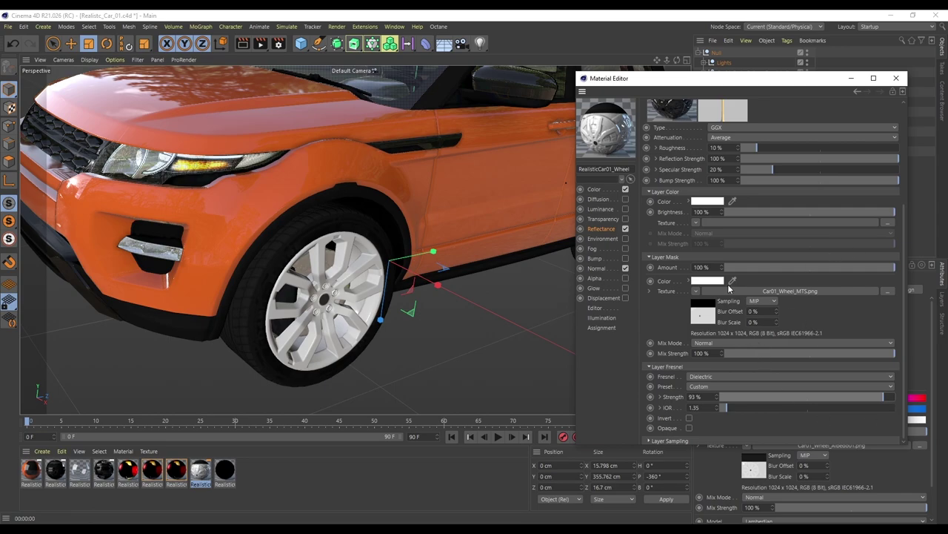
drag(756, 147, 746, 147)
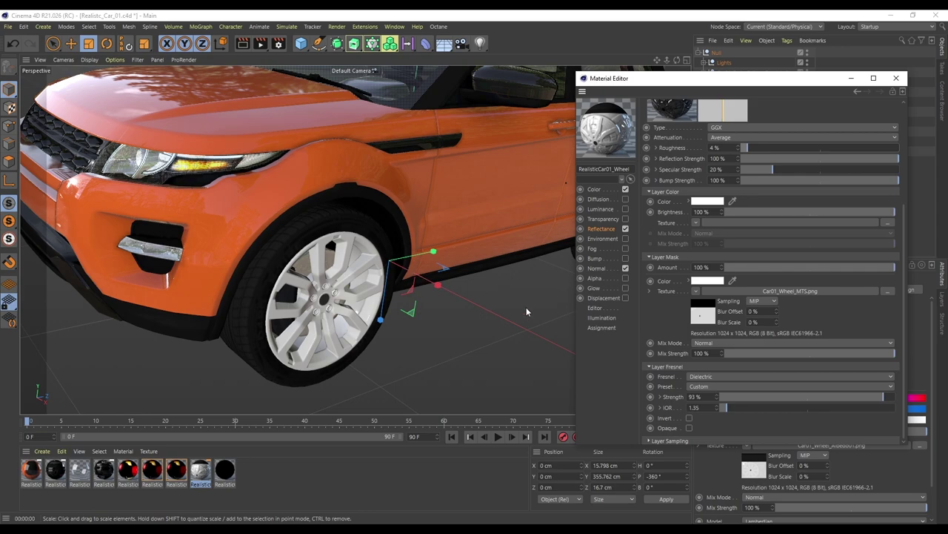
Wrap the wheel material's color texture in a Layer shader and add Car01_Wheel_AO.png as a layer, copying the image into the project
click(595, 190)
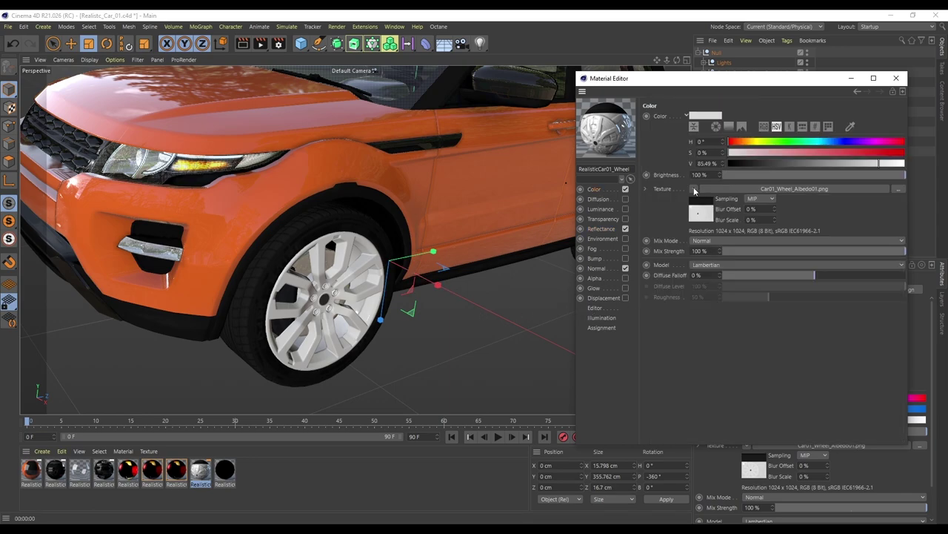
click(695, 190)
click(713, 420)
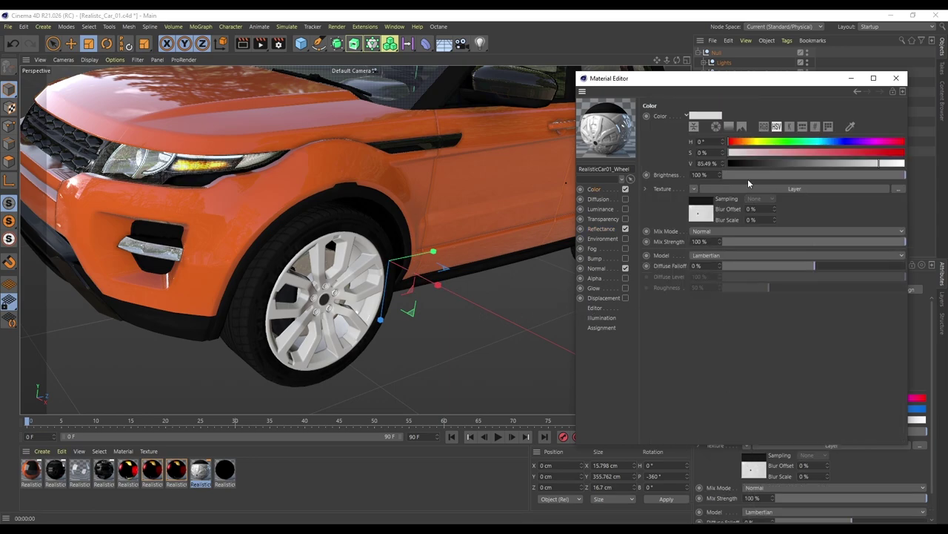
click(747, 189)
key(alt+Tab)
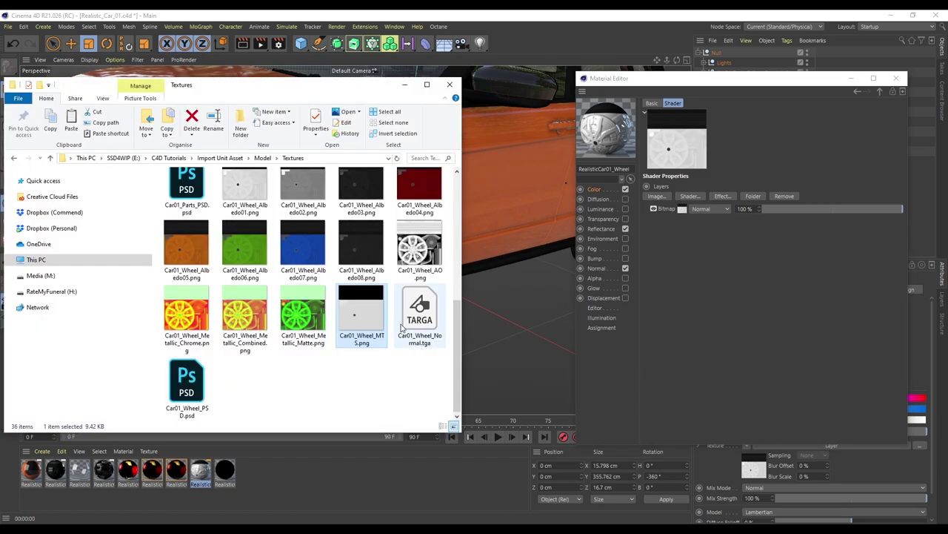
click(423, 250)
drag(420, 249, 658, 209)
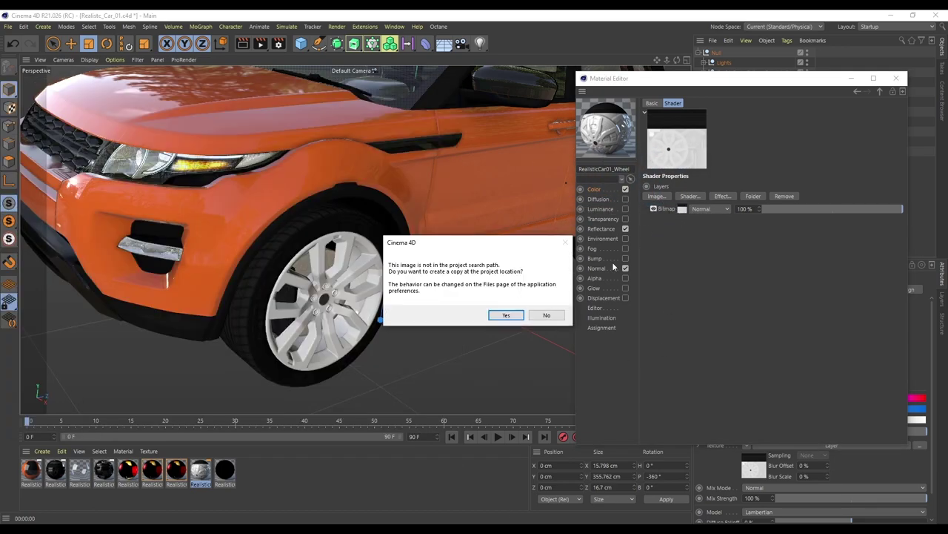
click(505, 315)
Set the ambient occlusion bitmap layer's blend mode to Multiply at 80% opacity
click(710, 220)
click(711, 234)
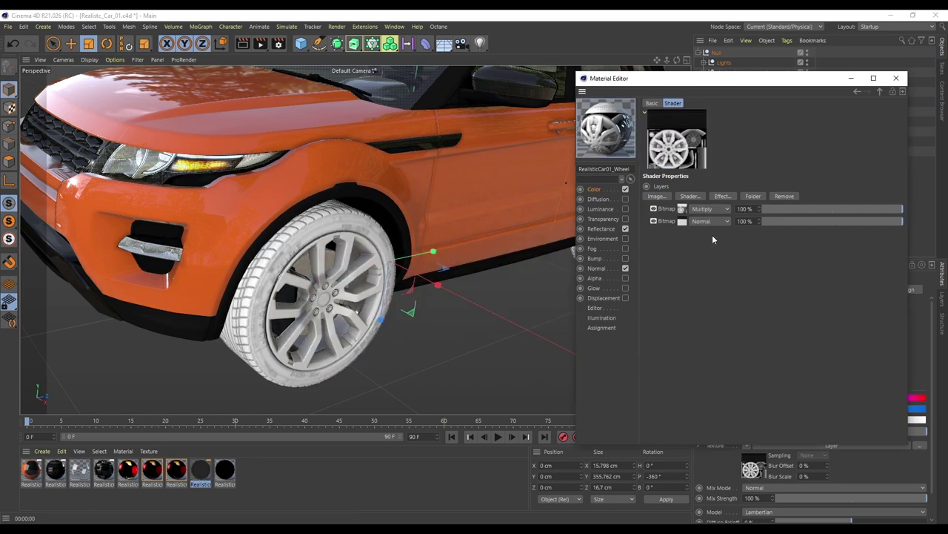
drag(895, 210, 876, 210)
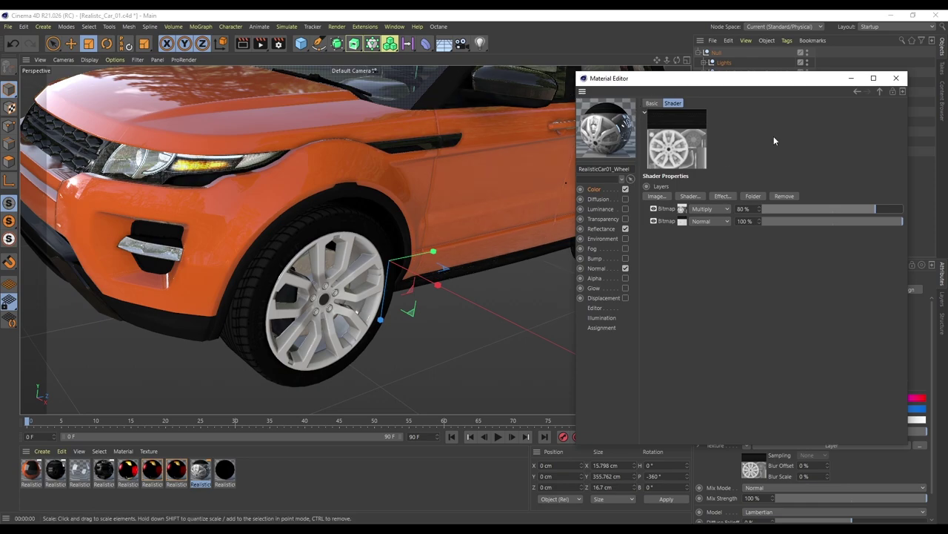
Close the material editor and delete the leftover black RealisticCar01_Wheel material
click(896, 77)
click(232, 474)
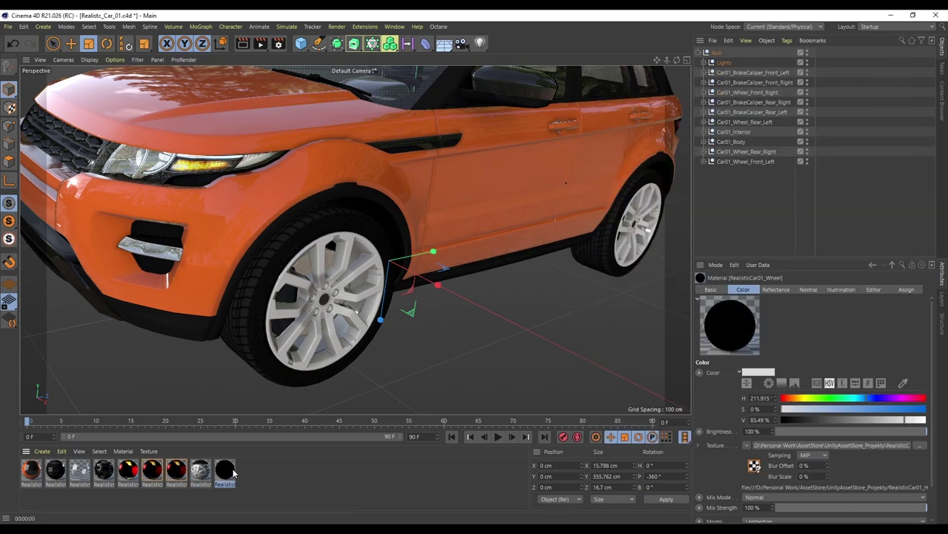
key(Delete)
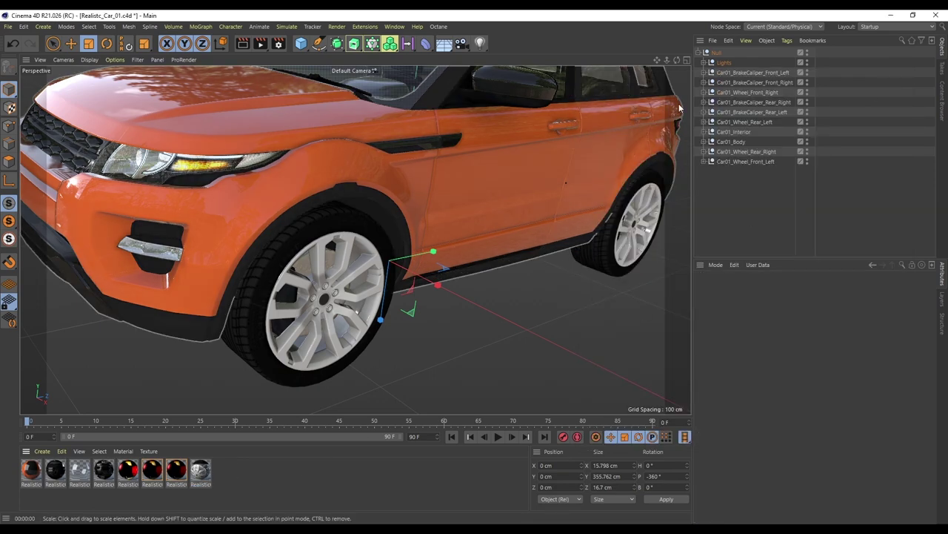
Render a preview of the whole car in the perspective view
mouse_move(667, 61)
mouse_down()
mouse_move(629, 62)
mouse_move(657, 68)
mouse_move(660, 105)
mouse_move(684, 46)
mouse_move(770, 43)
mouse_move(712, 81)
mouse_move(690, 48)
mouse_move(675, 62)
mouse_up()
click(241, 43)
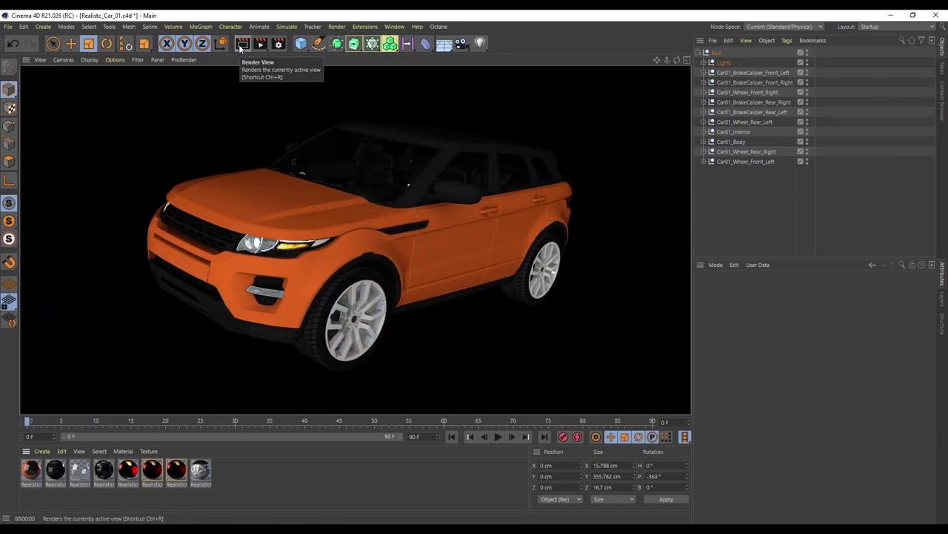
click(485, 211)
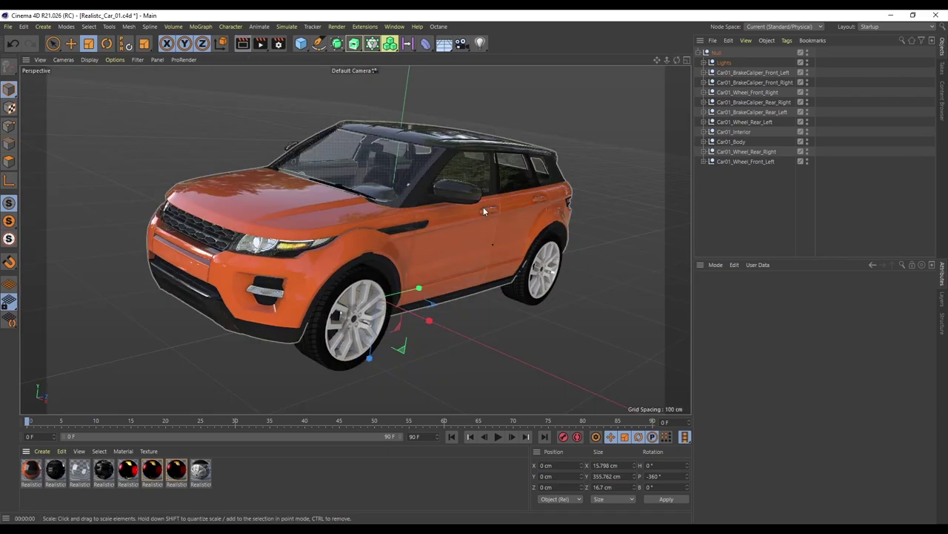
Add the Infidio_Pro_R16_V1.5.c4d studio from the RMF_Infidio_Pro_v1.5 presets to the scene and render a preview
click(394, 26)
click(440, 82)
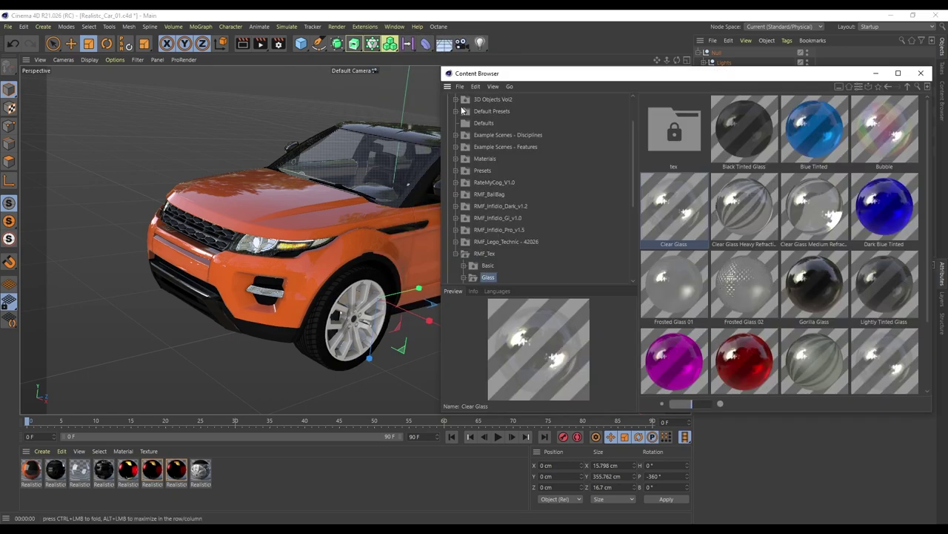
click(504, 231)
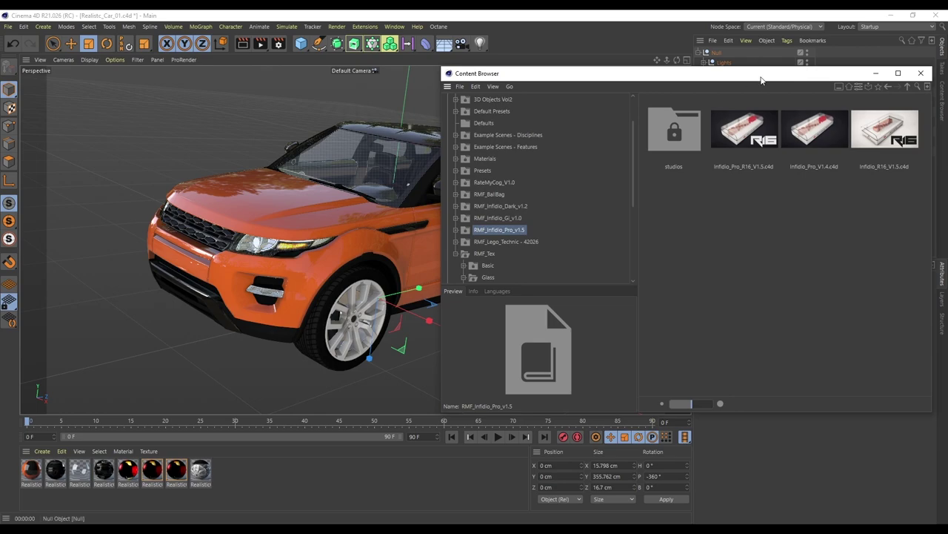
drag(757, 74, 362, 77)
drag(371, 142, 448, 148)
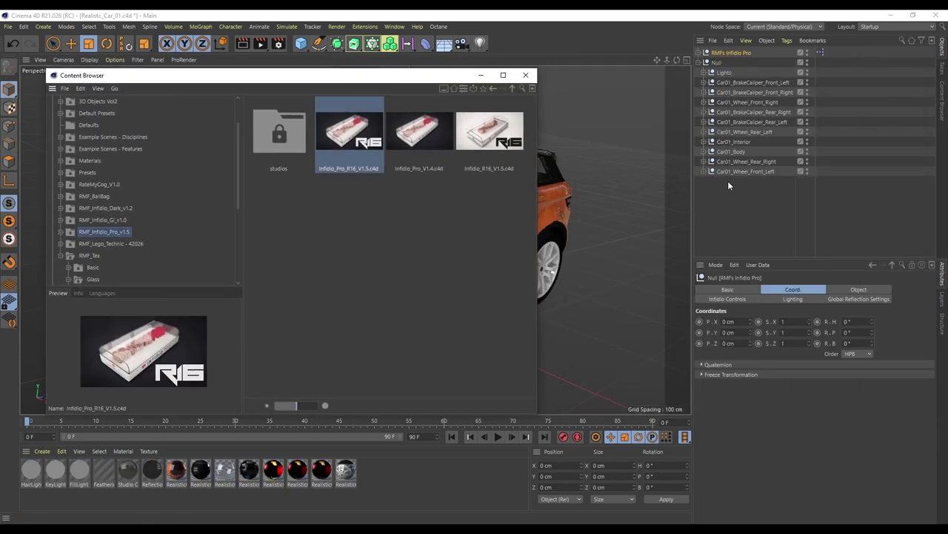
click(525, 75)
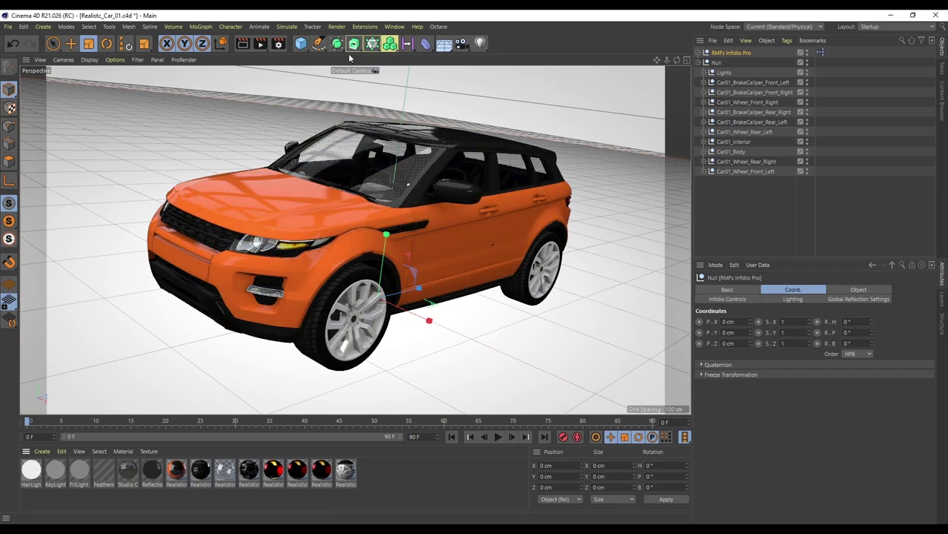
click(242, 44)
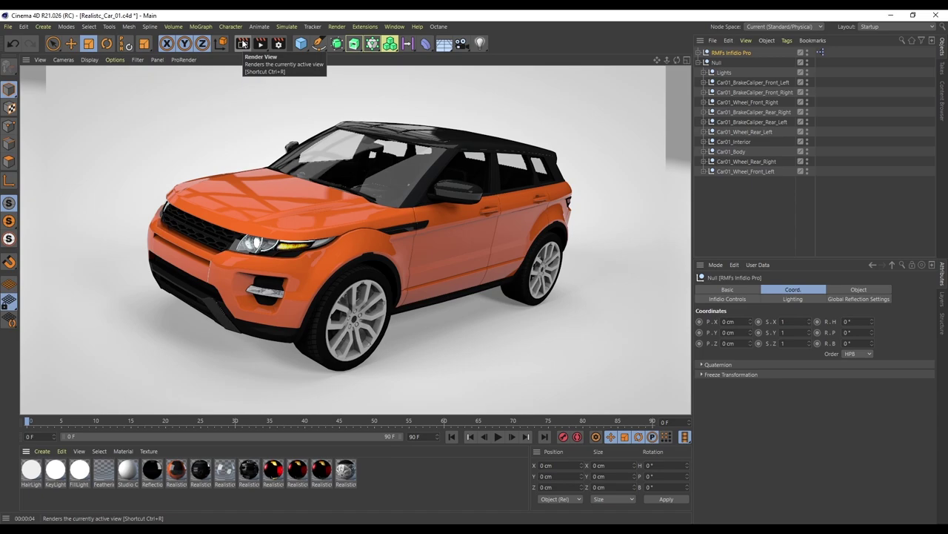
Scale up the car's parent Null and move it to about -313.5 cm in Z, framing the car in the studio
drag(667, 60, 646, 60)
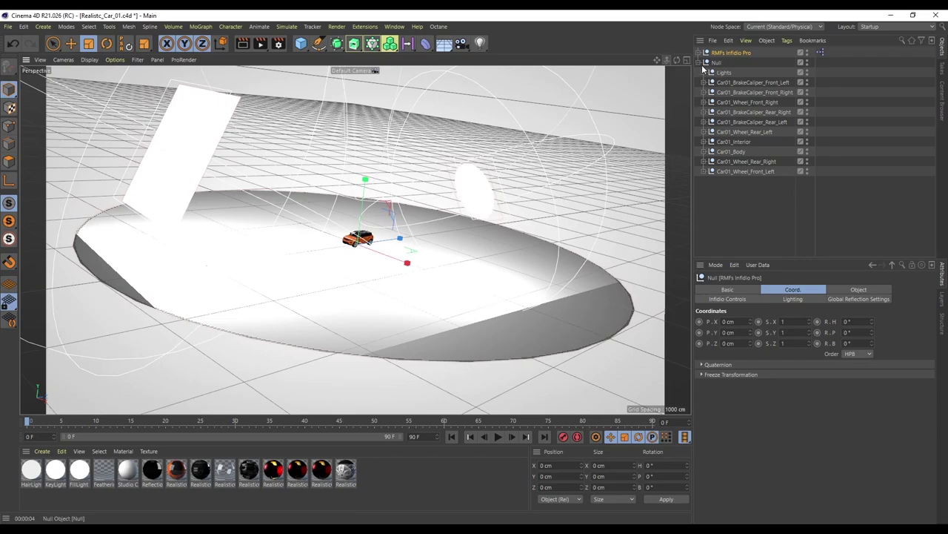
click(716, 63)
drag(336, 304, 867, 214)
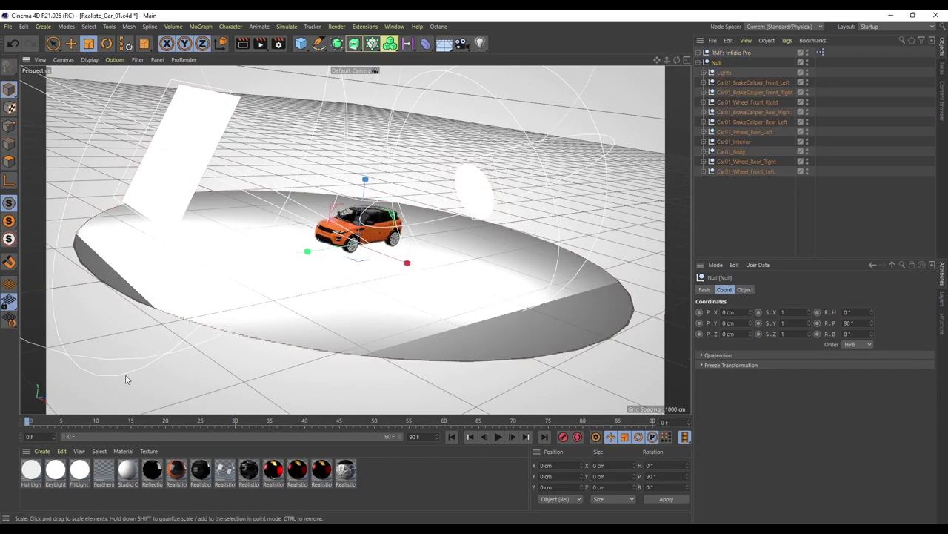
key(space)
drag(322, 250, 301, 256)
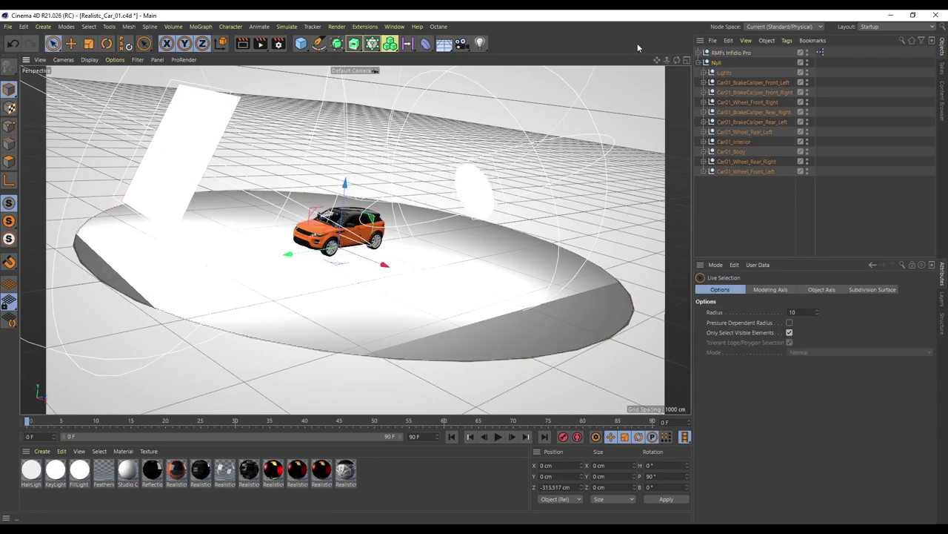
drag(669, 61, 808, 61)
drag(658, 62, 601, 99)
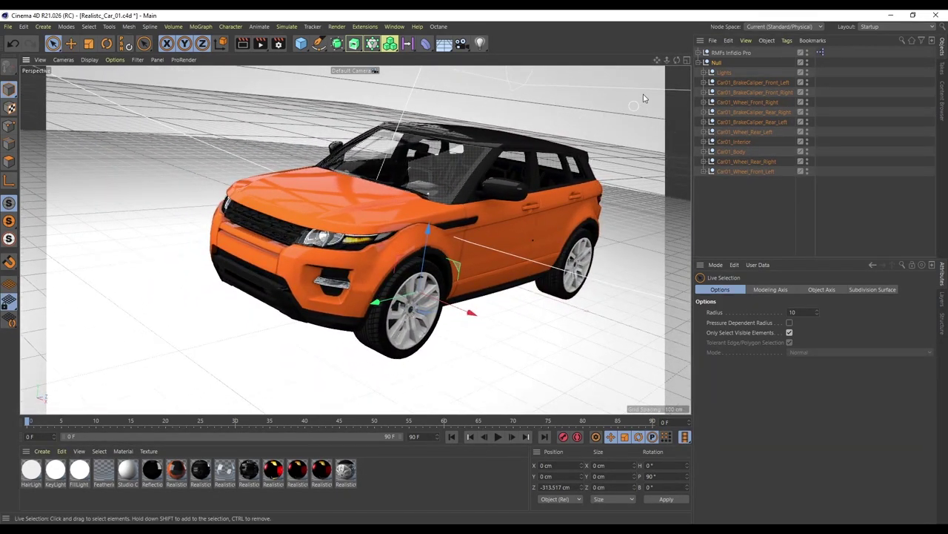
drag(658, 62, 667, 68)
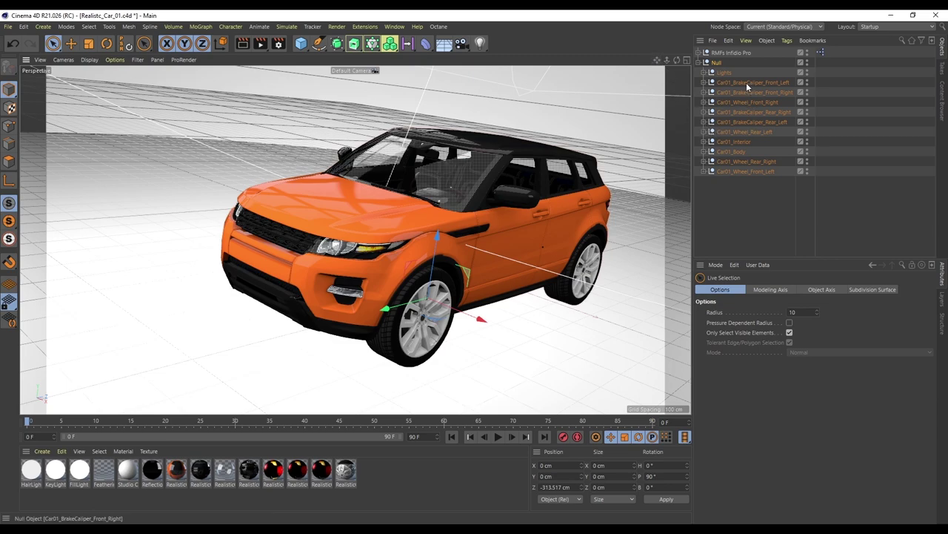
Set the RMFs Infidio Pro studio's Key Light size to 1467 and its Hair Light width to 8000
click(722, 53)
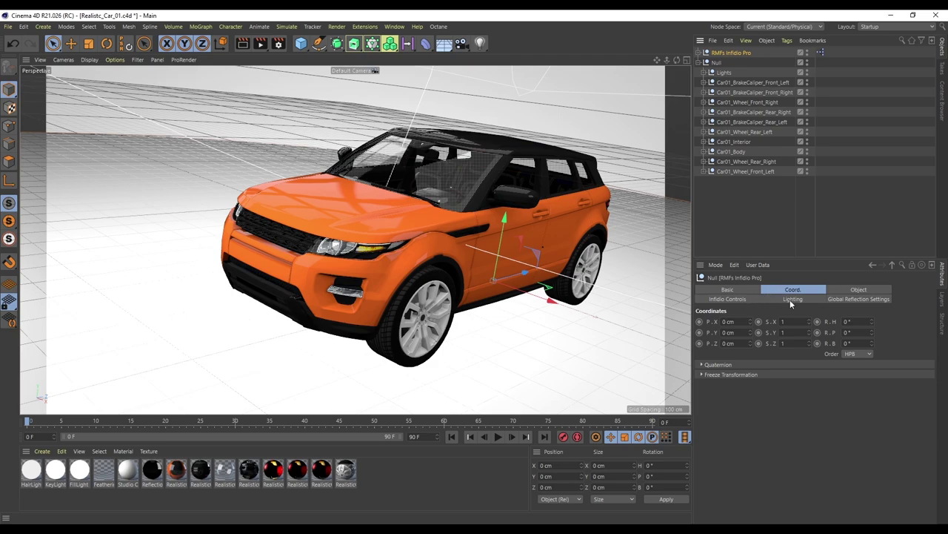
click(790, 300)
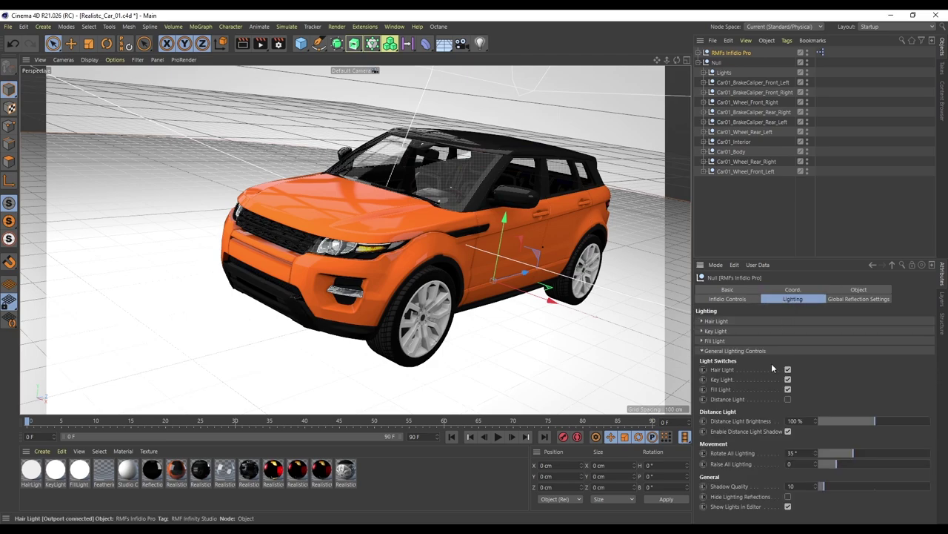
click(702, 333)
mouse_move(833, 394)
mouse_down()
mouse_move(821, 393)
mouse_move(847, 398)
mouse_up()
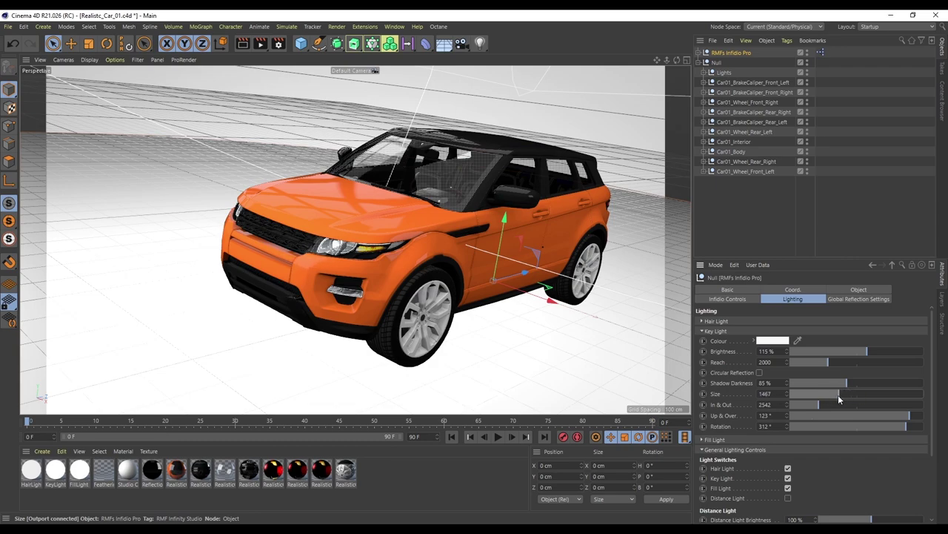
click(702, 330)
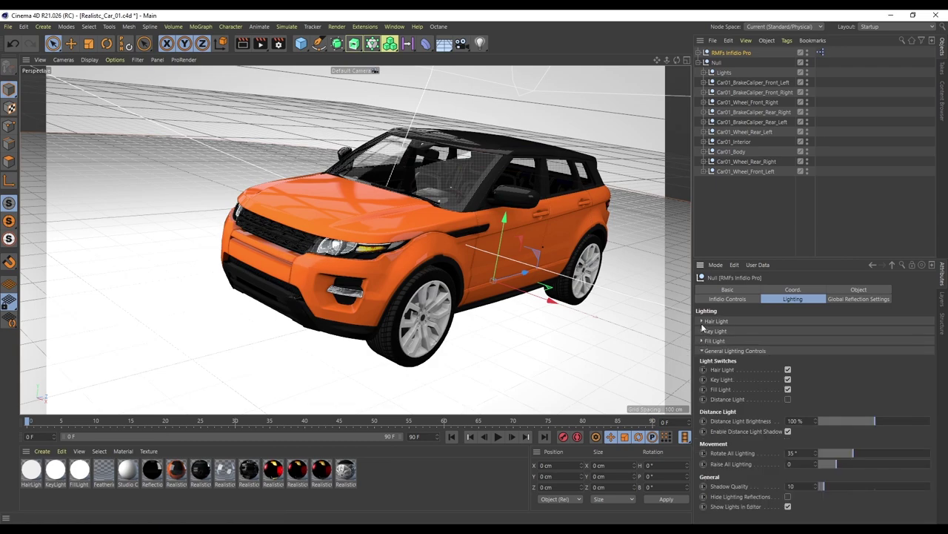
click(702, 322)
drag(832, 394, 928, 395)
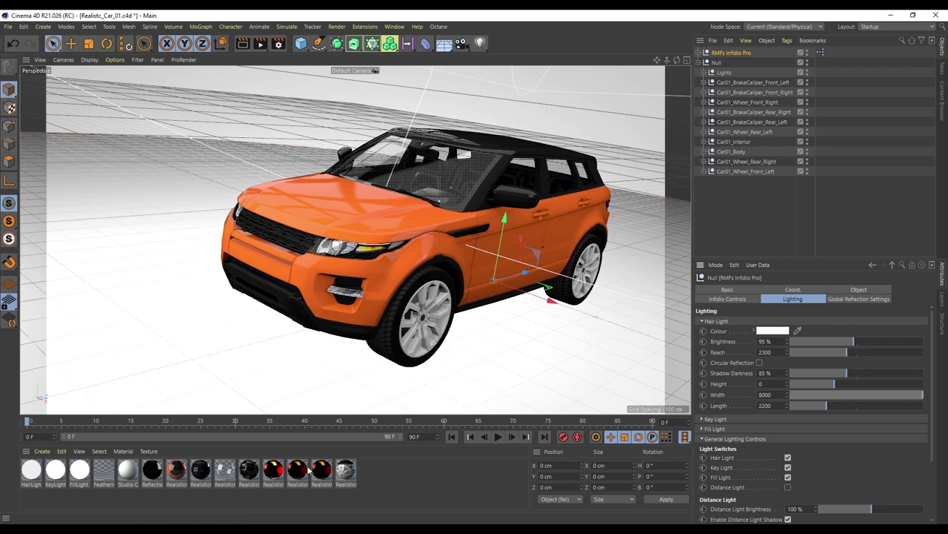
Lower the Lights, Car01_Interior and Car01_Body groups together by about 15 cm onto the wheels
click(750, 161)
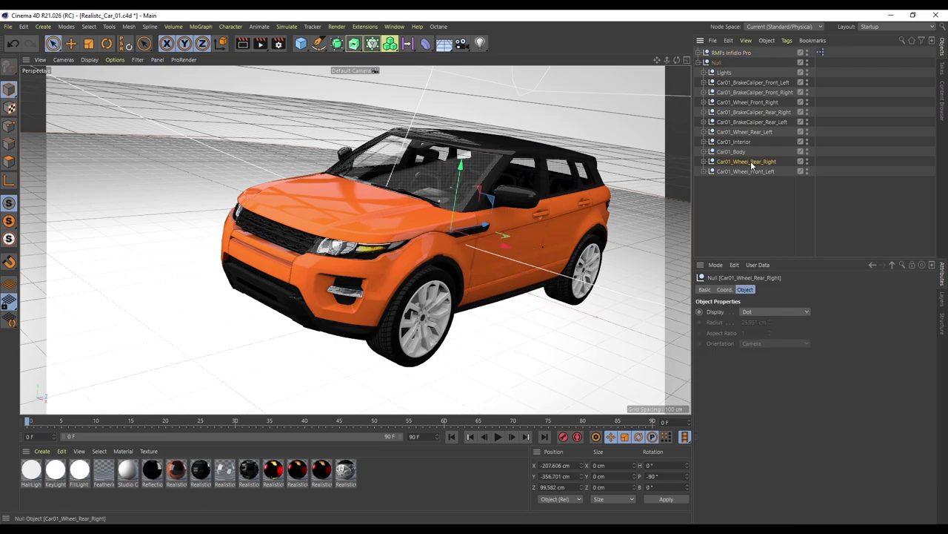
click(740, 150)
ctrl+click(741, 141)
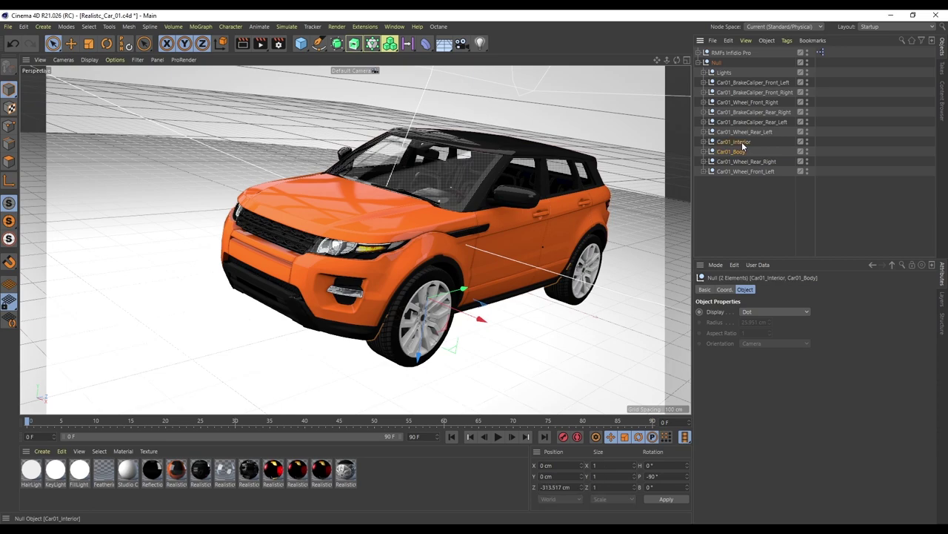
ctrl+click(724, 73)
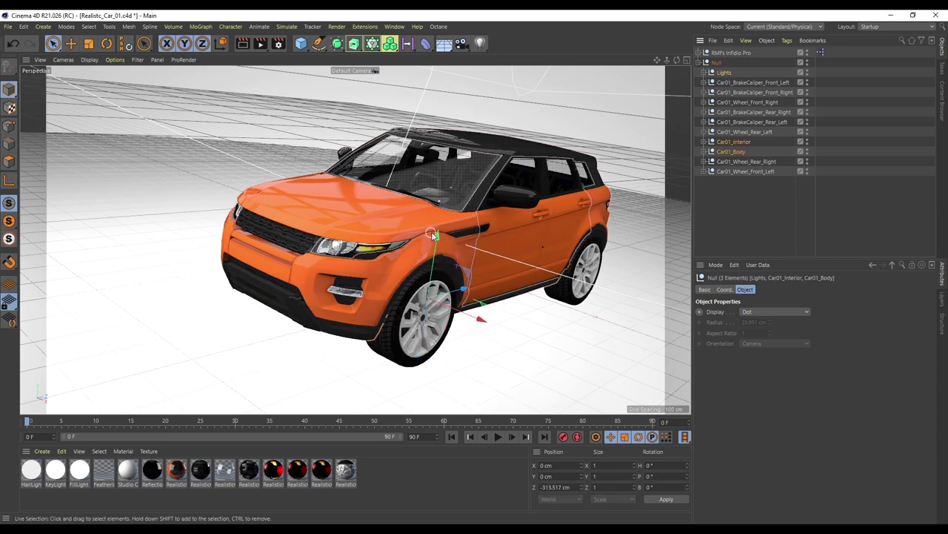
drag(435, 233, 439, 241)
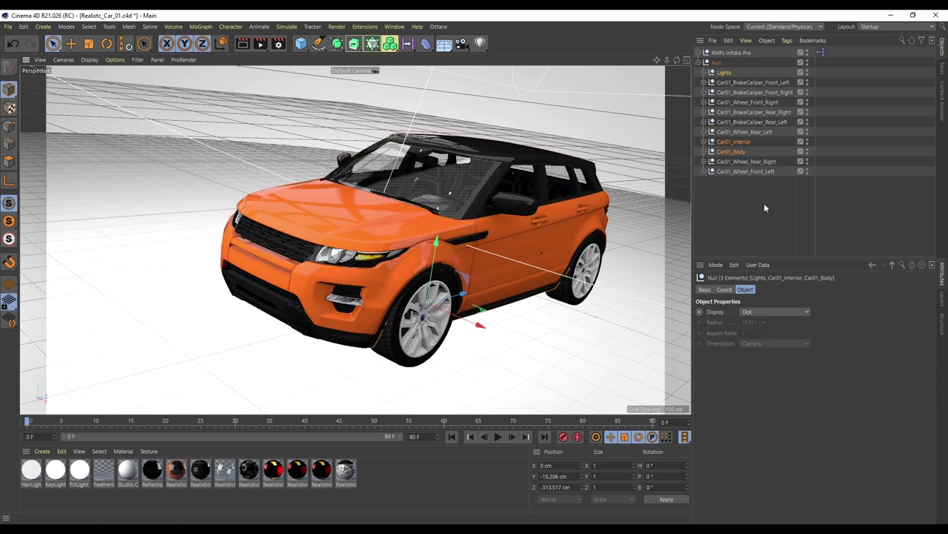
Rotate Car01_BrakeCaliper_Front_Left and Car01_Wheel_Front_Left together to a heading of about 333.3° to steer the wheel
click(758, 171)
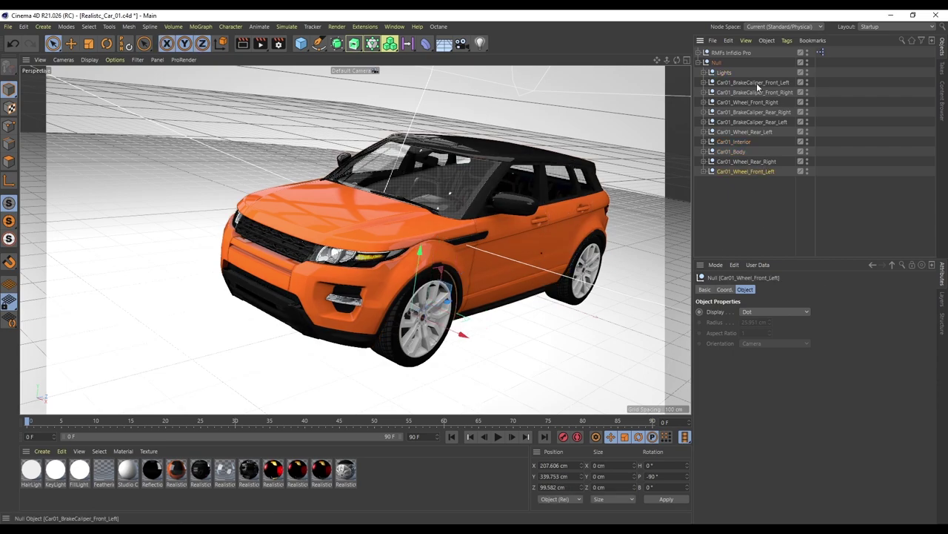
ctrl+click(758, 81)
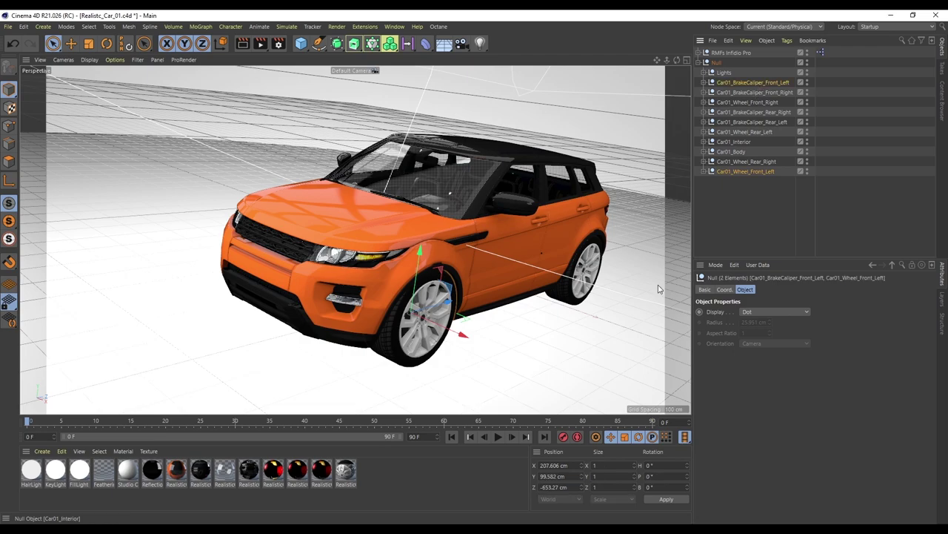
key(r)
drag(400, 329, 385, 327)
drag(676, 62, 655, 59)
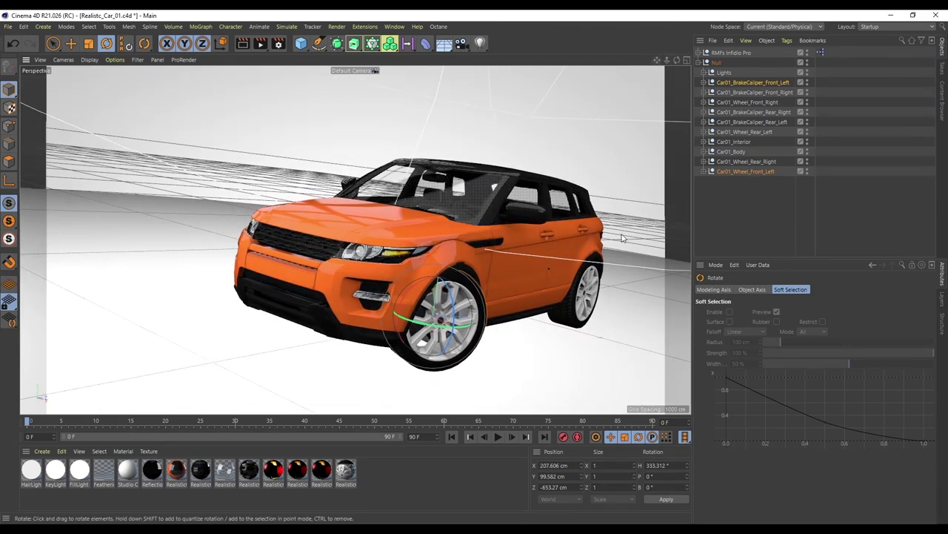
Rotate Car01_BrakeCaliper_Front_Right and Car01_Wheel_Front_Right together to a heading of about 336.4° to match the steered left wheel
click(770, 92)
ctrl+click(763, 162)
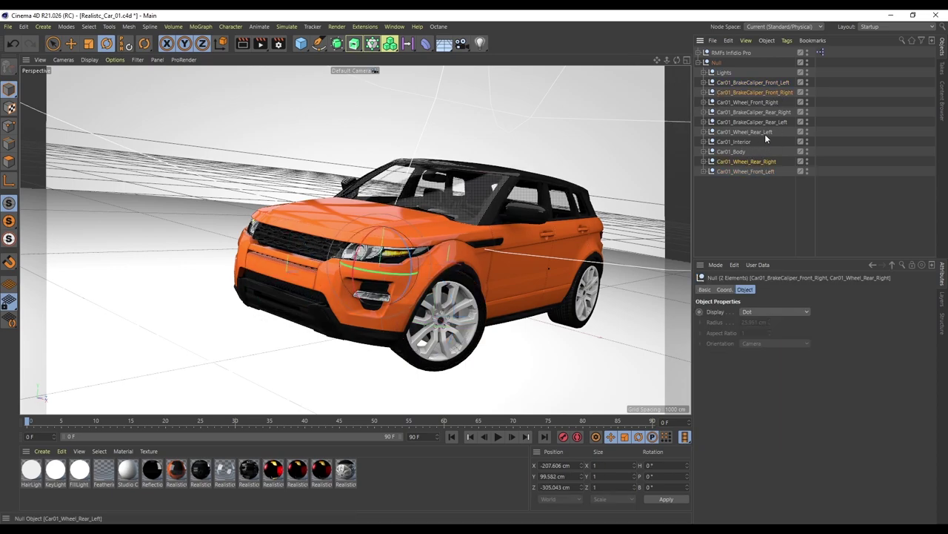
click(758, 103)
ctrl+click(758, 92)
drag(286, 282, 268, 277)
Add a camera from a low front three-quarter view of the car and look through it
drag(676, 60, 623, 39)
right_drag(677, 61, 650, 75)
drag(658, 60, 680, 91)
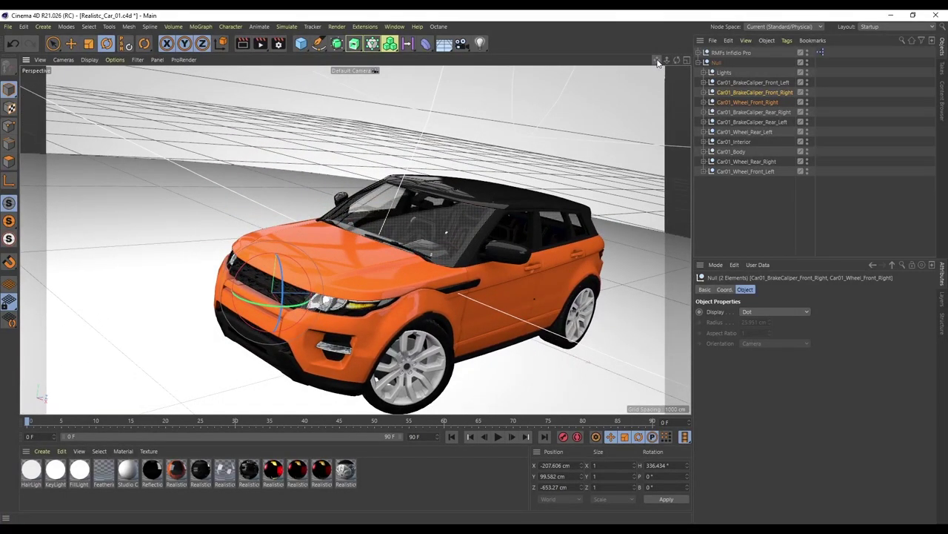
drag(658, 61, 680, 19)
drag(676, 62, 676, 38)
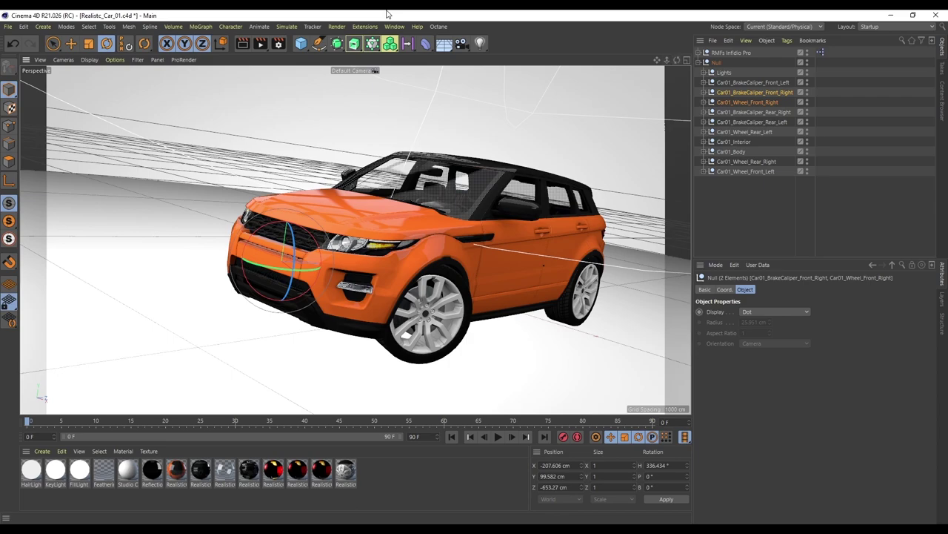
click(461, 43)
click(811, 52)
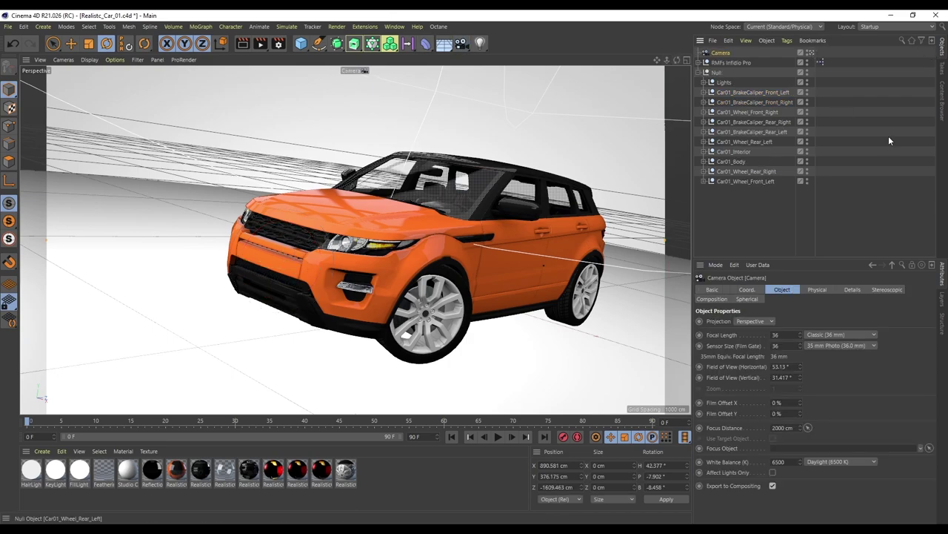
Set the camera's focal length to Normal Lens (50 mm) and reposition the camera so the whole car fits the frame
click(823, 335)
click(840, 389)
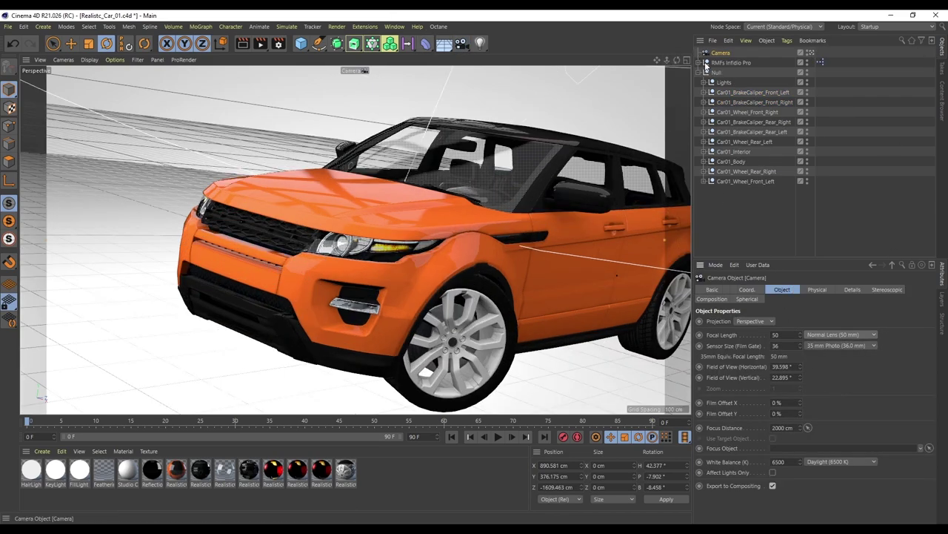
drag(677, 60, 676, 60)
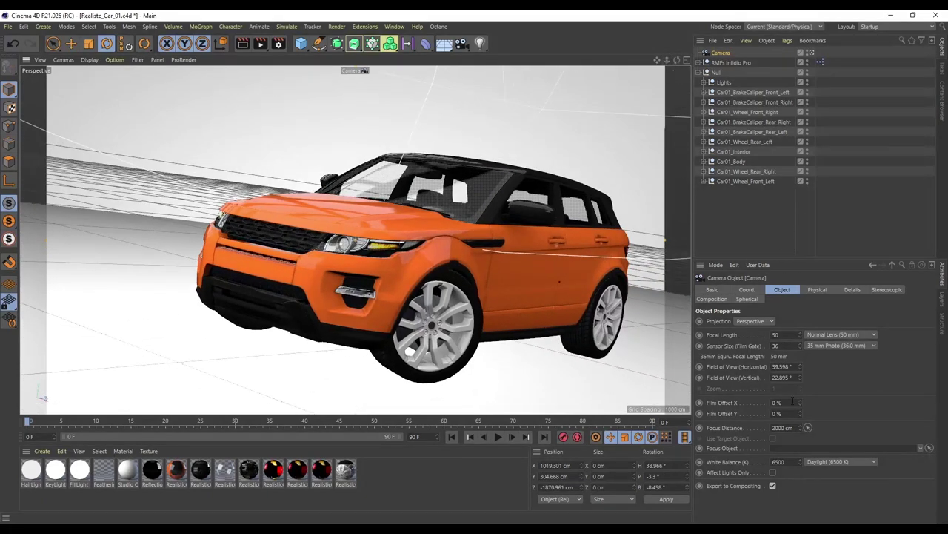
Set the camera's f-stop to 0.6 for the physical renderer and check its placement in the four-view layout
click(816, 289)
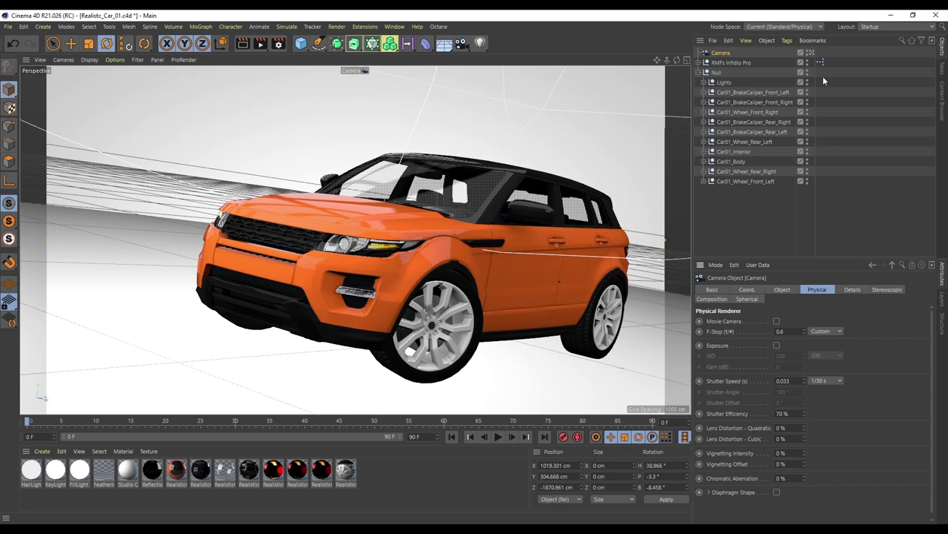
scroll(564, 182, down, 5)
drag(563, 182, 593, 215)
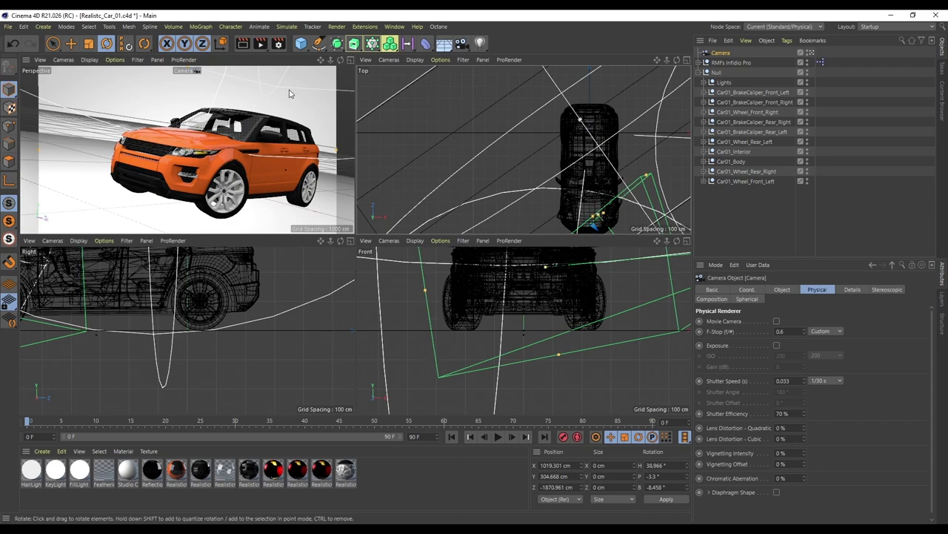
click(350, 60)
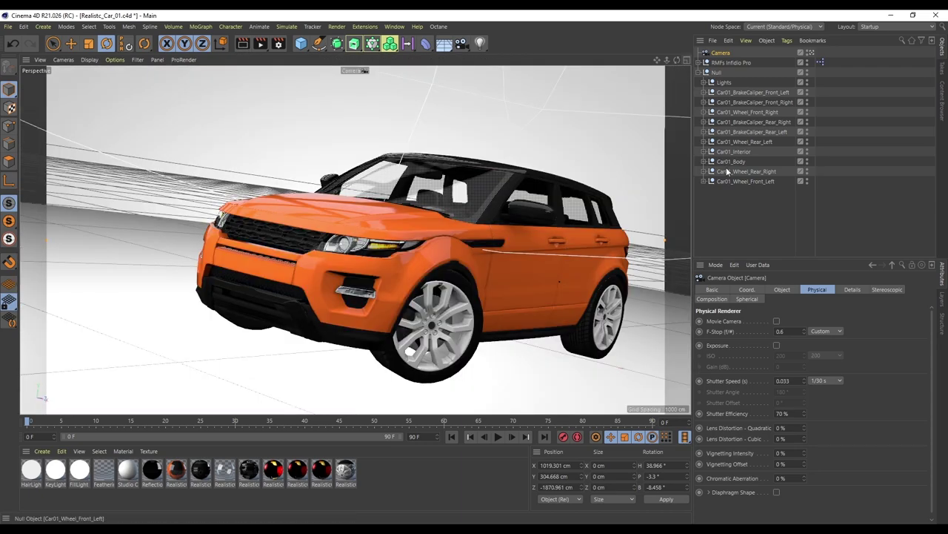
Set the renderer to Physical with depth of field enabled and the sampler set to Progressive
click(278, 46)
click(343, 61)
click(336, 81)
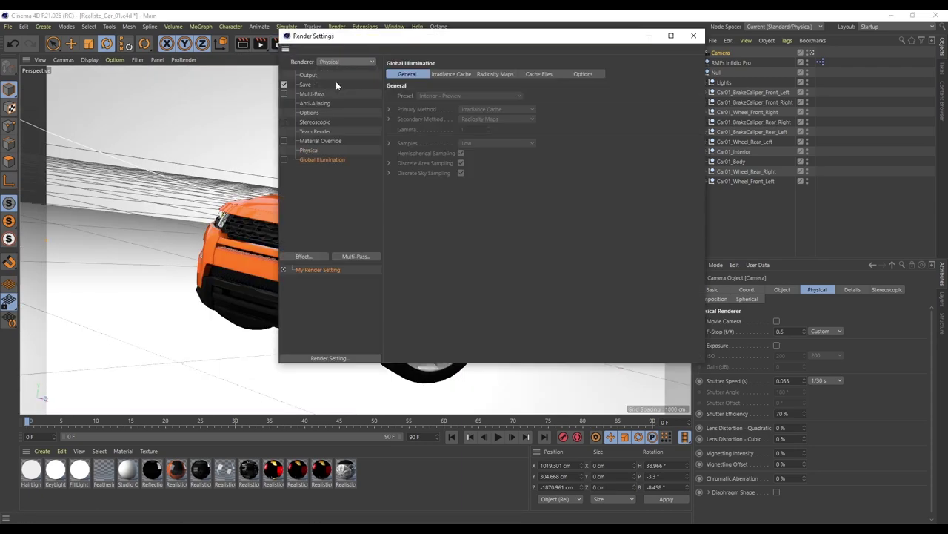
click(309, 150)
click(498, 96)
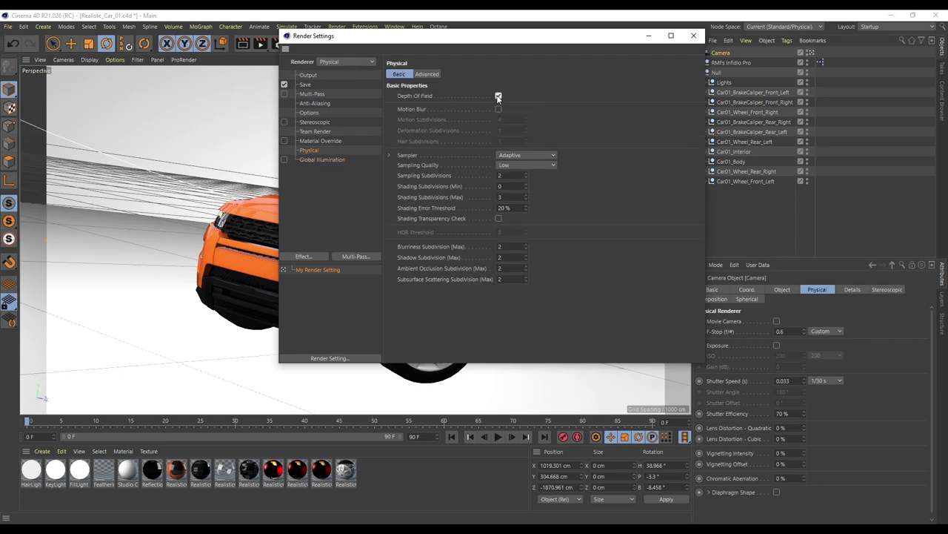
click(520, 156)
click(523, 186)
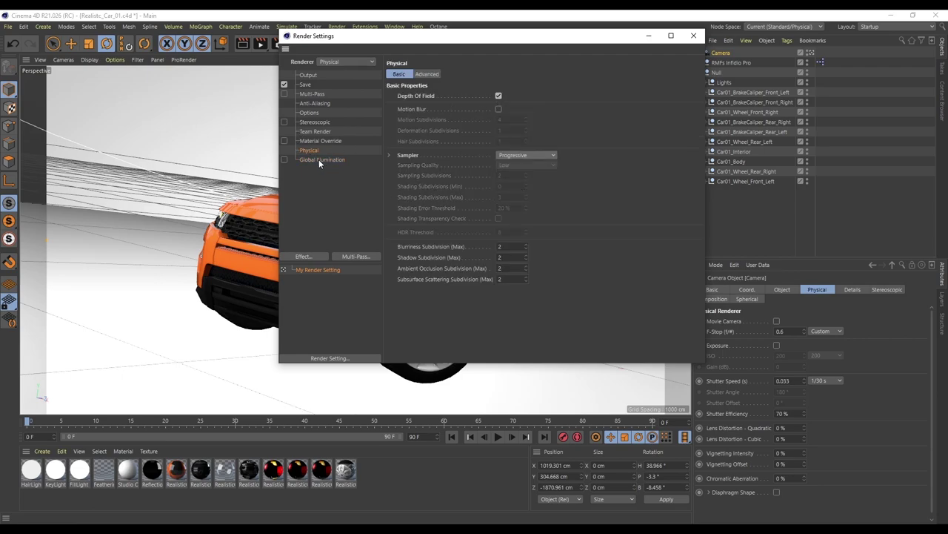
Add the Ambient Occlusion effect to the render settings and close them
click(312, 258)
click(366, 322)
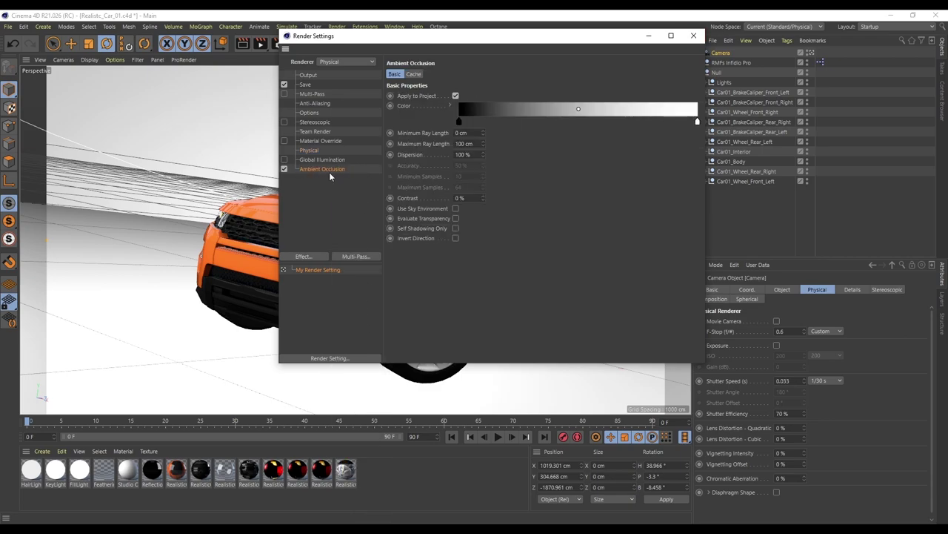
click(695, 36)
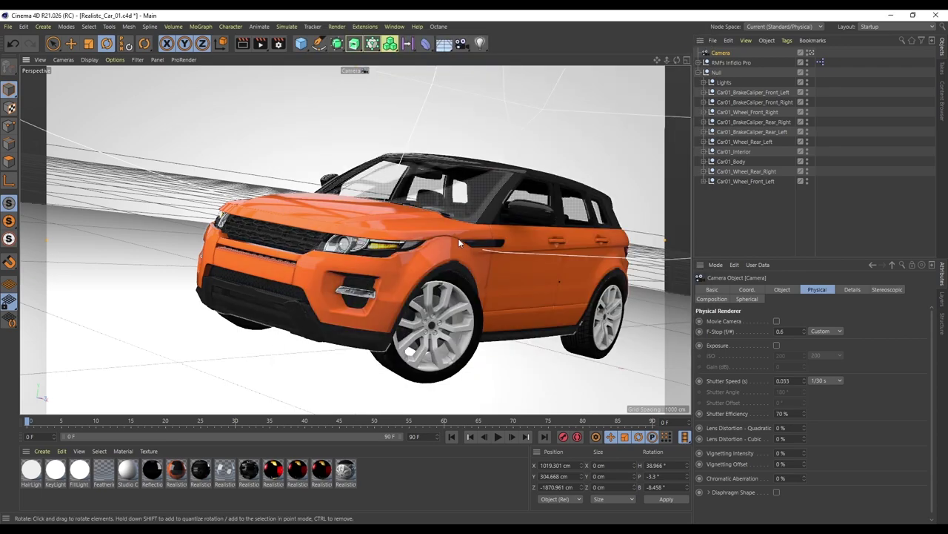
Render the camera view and capture a snip of the car's headlight area with Snipping Tool for comparison
click(242, 43)
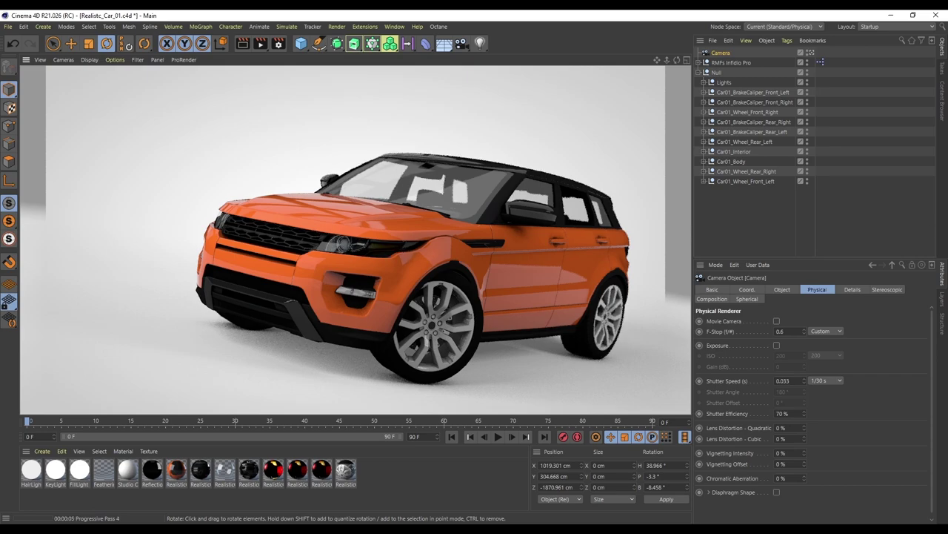
key(super+shift+s)
drag(308, 213, 442, 285)
drag(384, 135, 160, 68)
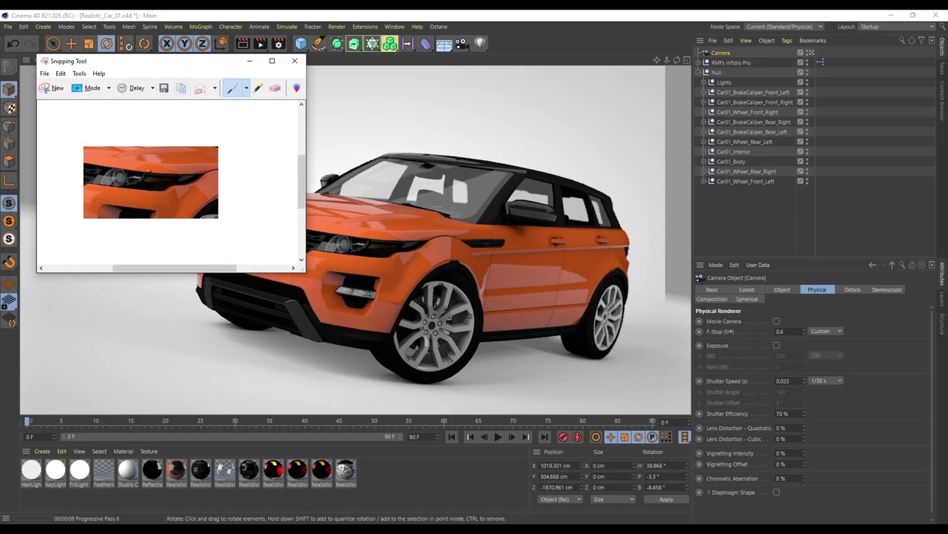
click(436, 16)
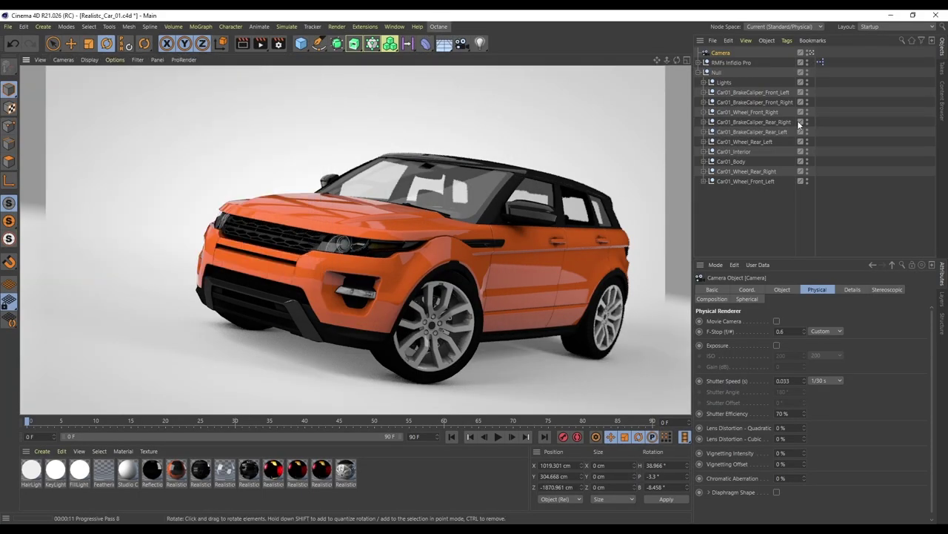
Add a Compositing tag with Seen by AO disabled to Car01_Glass_LOD0 and copy the tag to Car01_Glass_LOD3
click(704, 161)
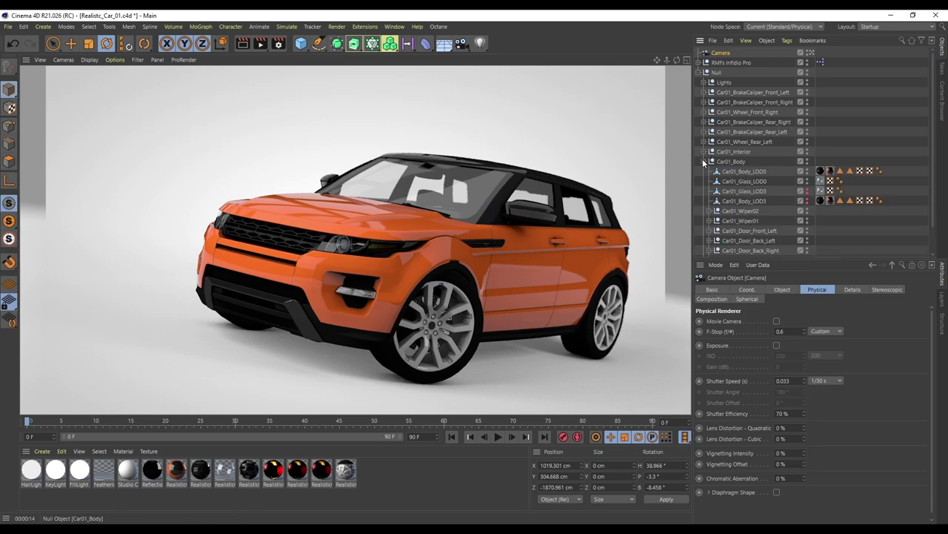
click(744, 182)
right_click(744, 182)
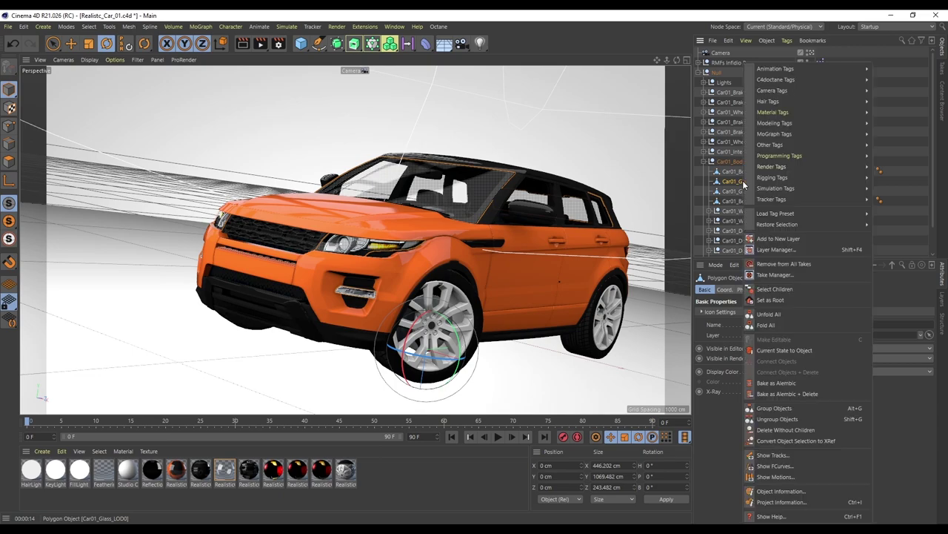
mouse_move(830, 167)
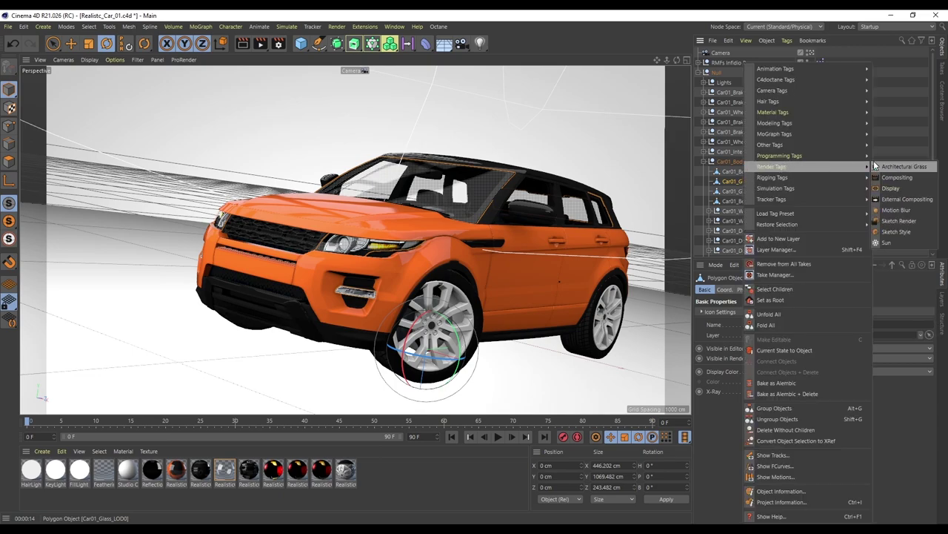
click(913, 178)
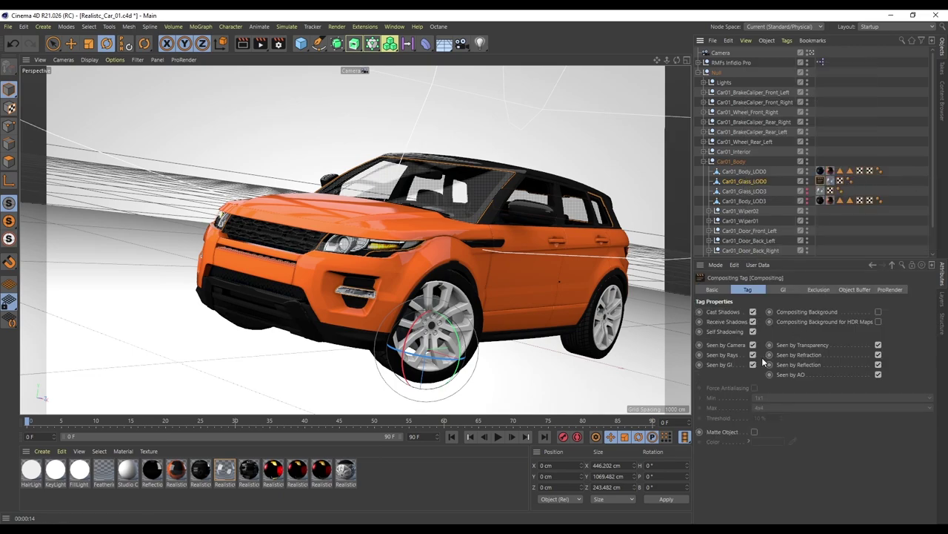
click(878, 375)
drag(820, 181, 858, 184)
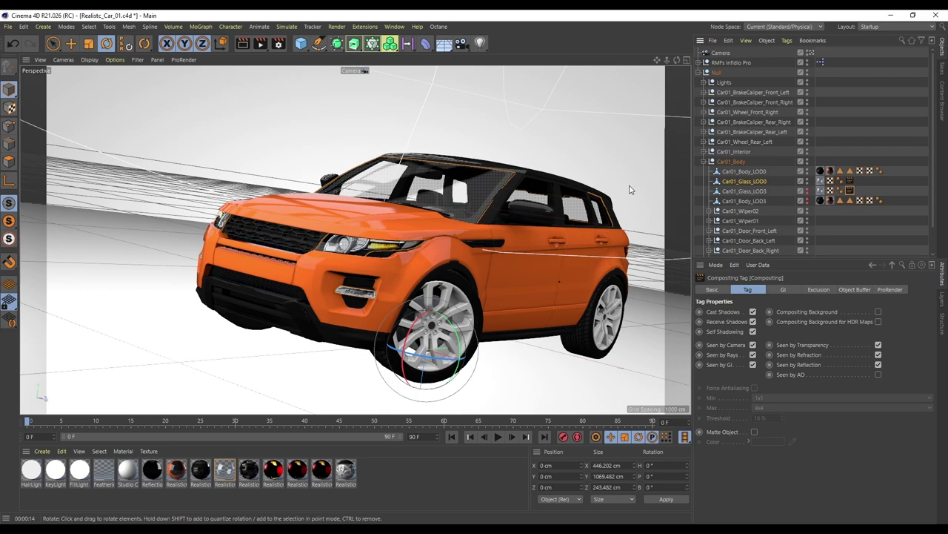
Render the view again and compare the headlight with the earlier snip in Snipping Tool
click(242, 43)
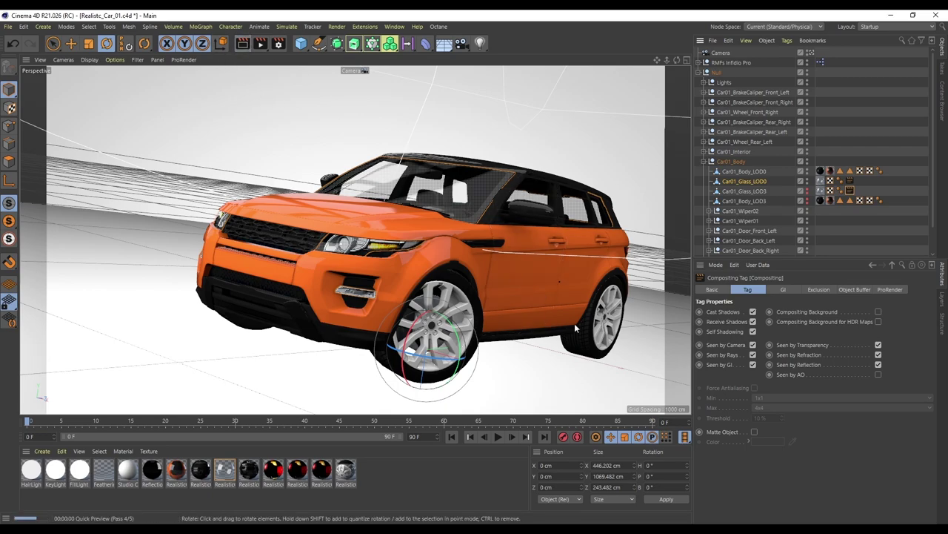
click(525, 528)
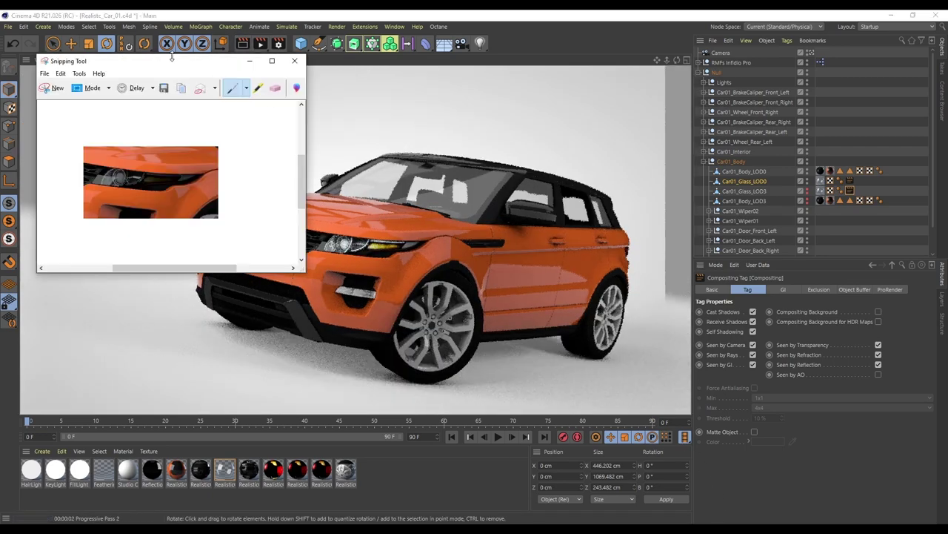
drag(185, 64, 178, 129)
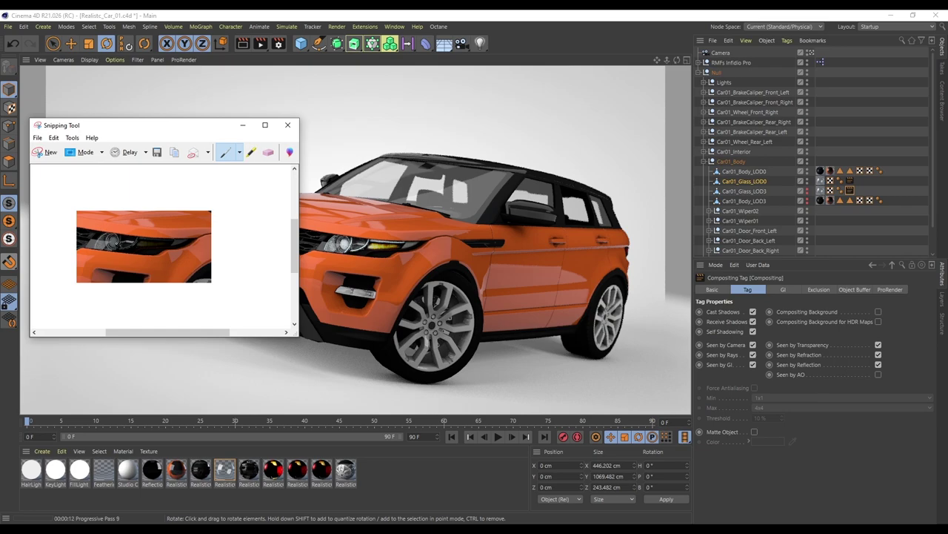
click(243, 126)
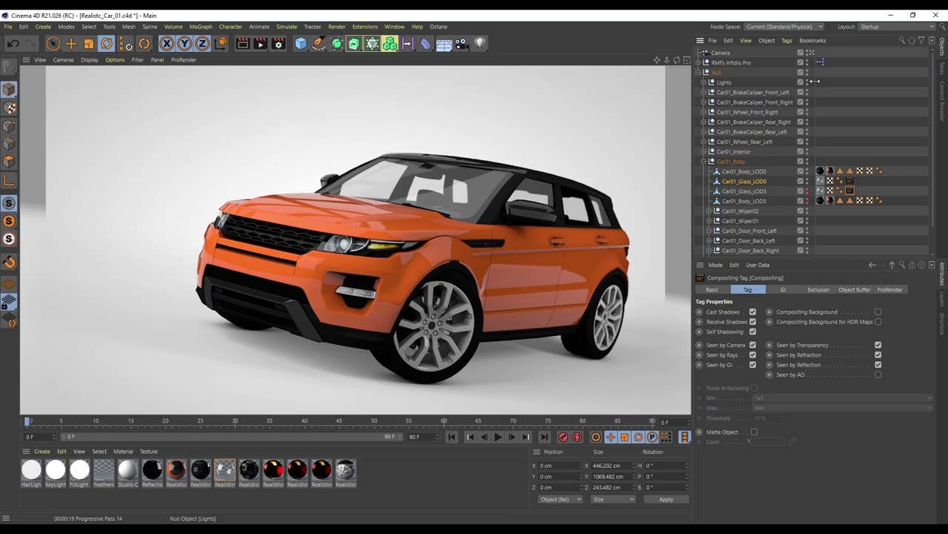
Set the RMFs Infidio Pro studio's floor reflection amount to 22% and its floor reflection blur to 2%
click(733, 62)
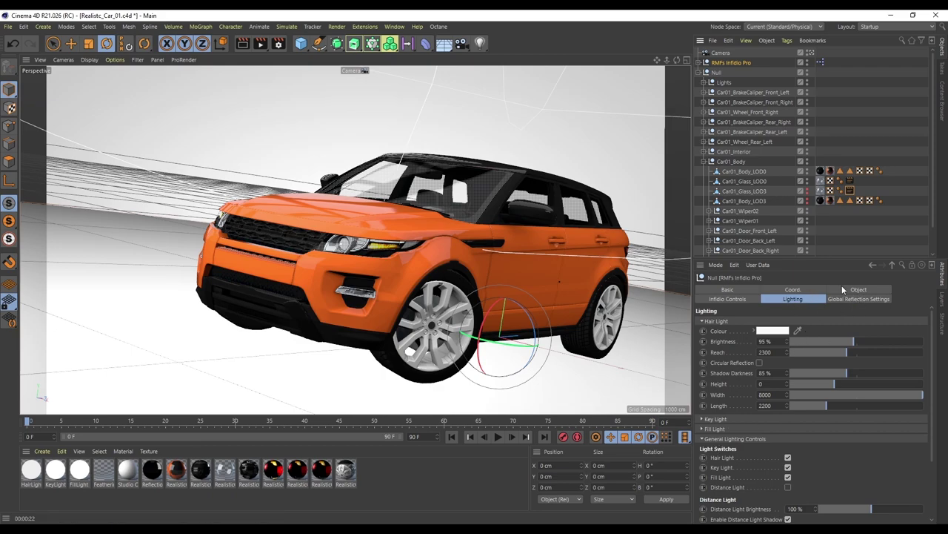
click(743, 298)
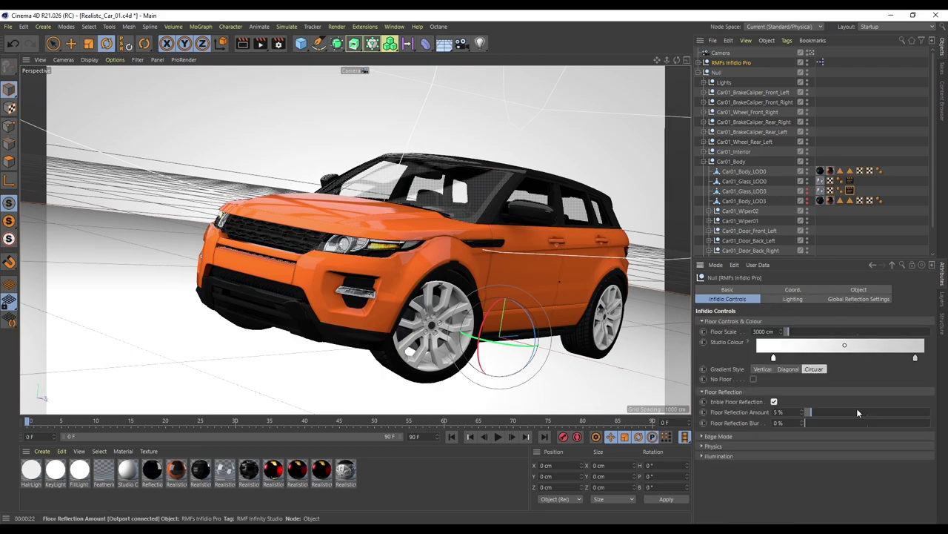
drag(857, 412, 832, 412)
click(816, 421)
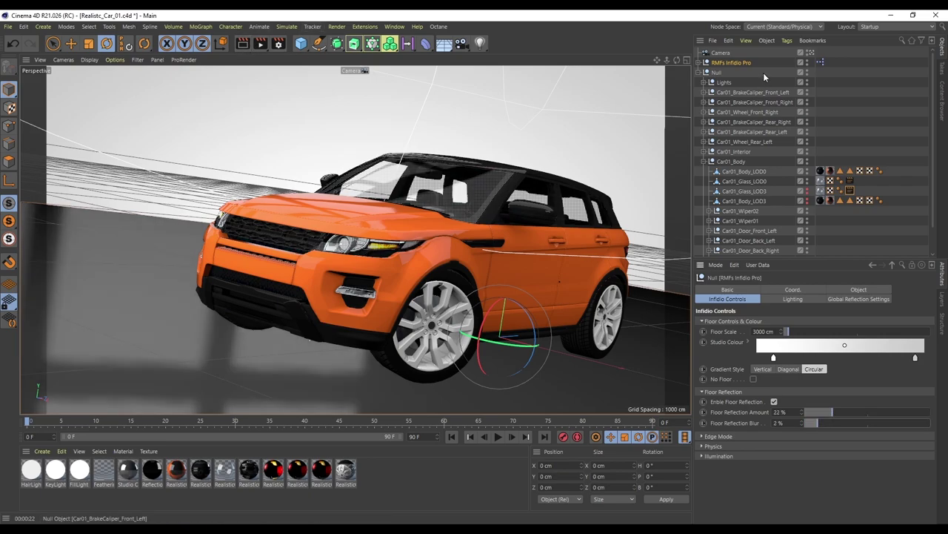
Enable Global Illumination in the render settings and render the camera view
click(242, 46)
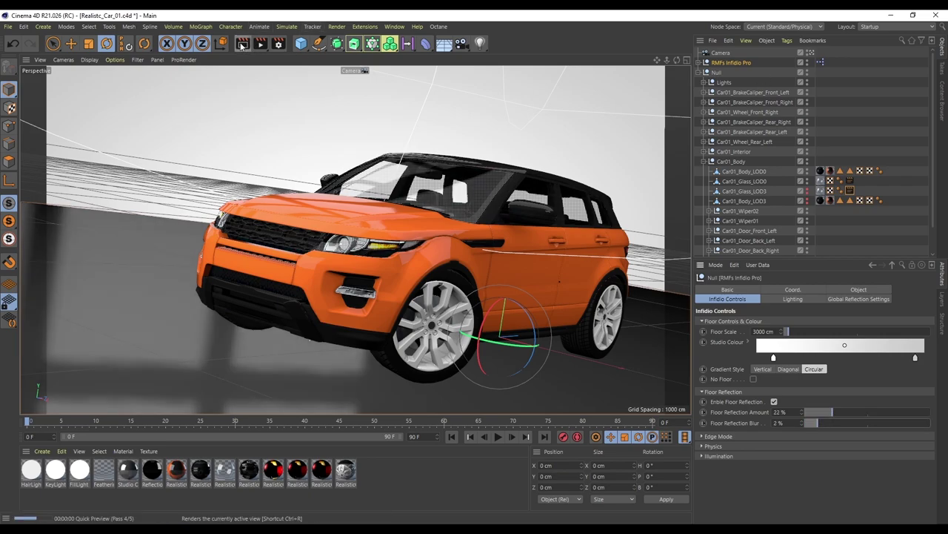
click(279, 44)
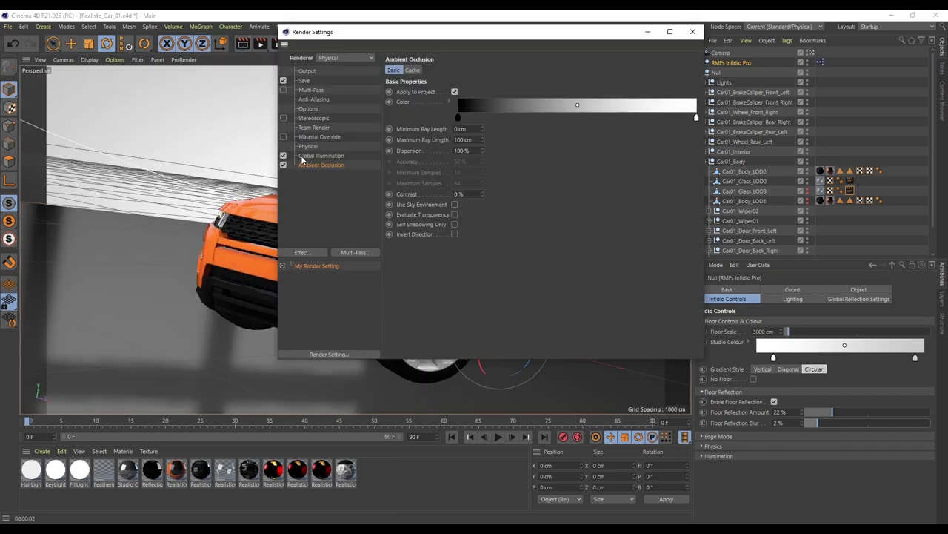
click(692, 31)
click(242, 43)
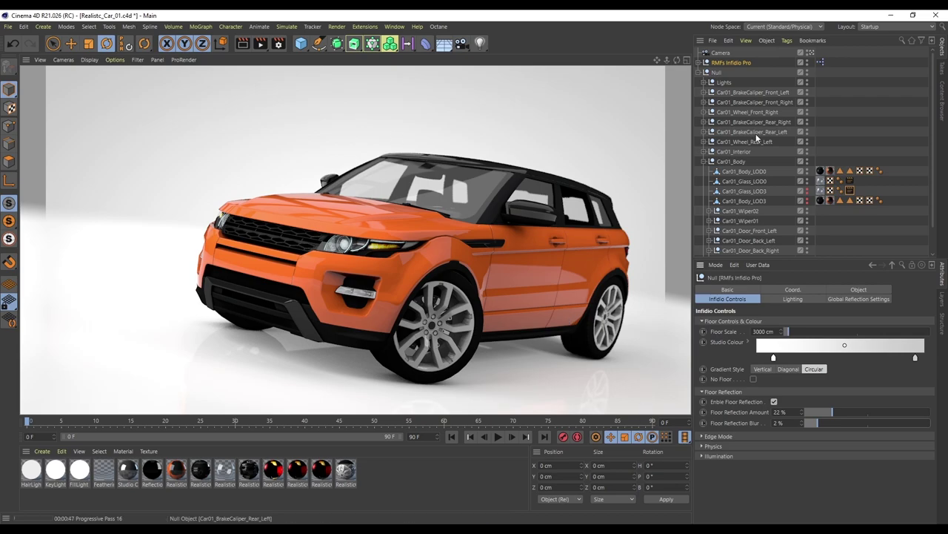
Collapse the Car01_Body group and inspect the separate body, interior and rear right wheel groups by selecting them
click(703, 161)
click(741, 161)
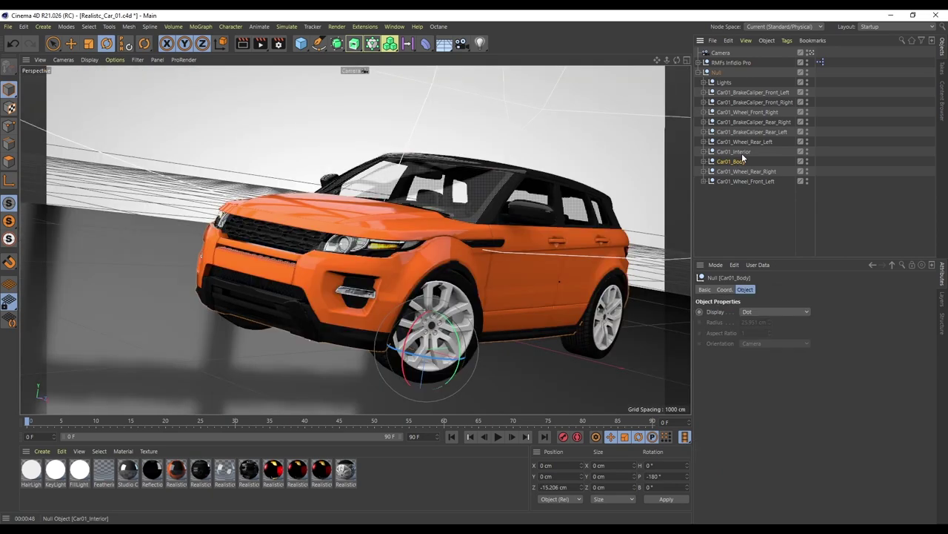
ctrl+click(741, 151)
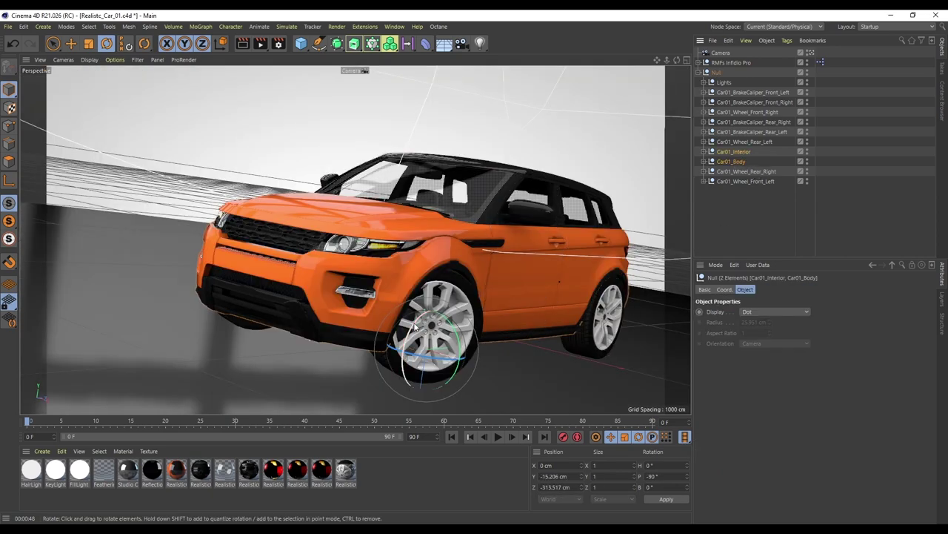
click(746, 171)
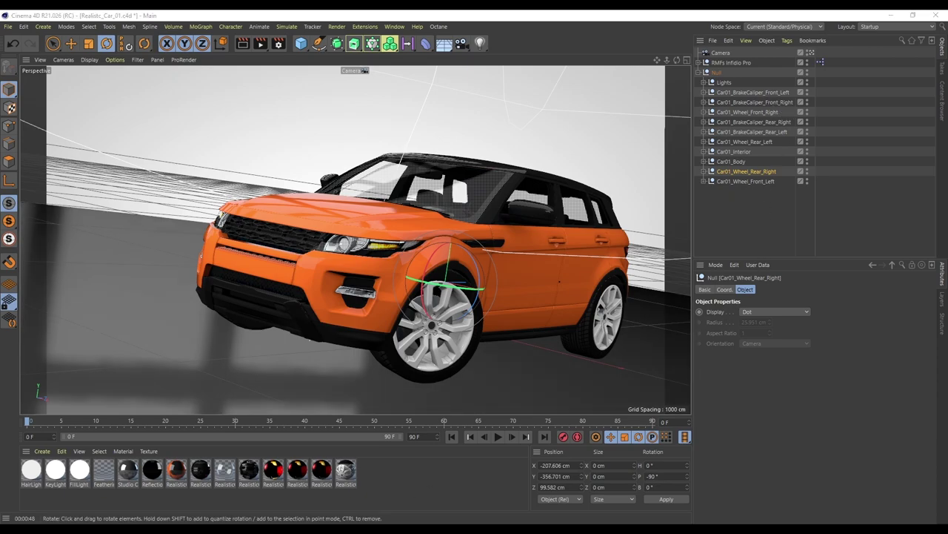
Switch to VLC media player to view the finished car_final_01.mp4 turntable animation, and return to the Cinema 4D scene
right_click(445, 239)
click(492, 246)
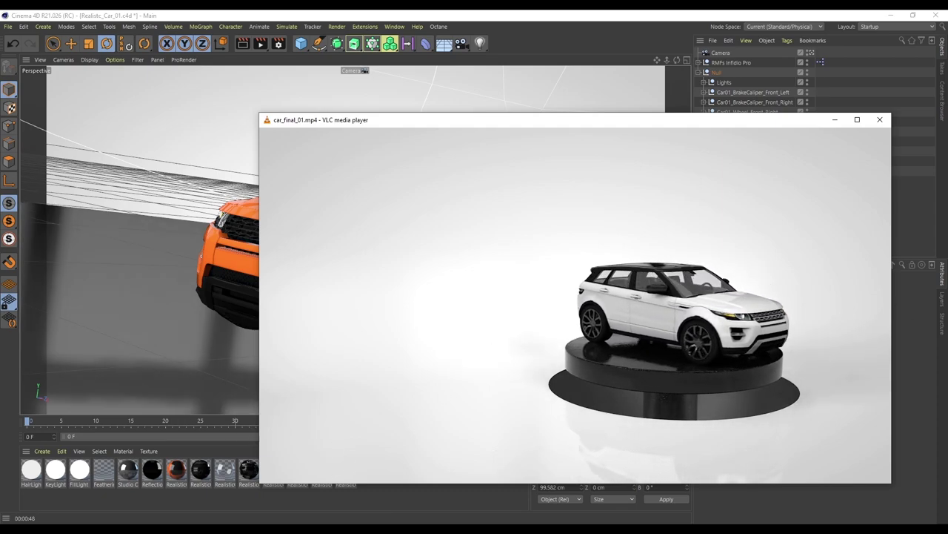
click(834, 120)
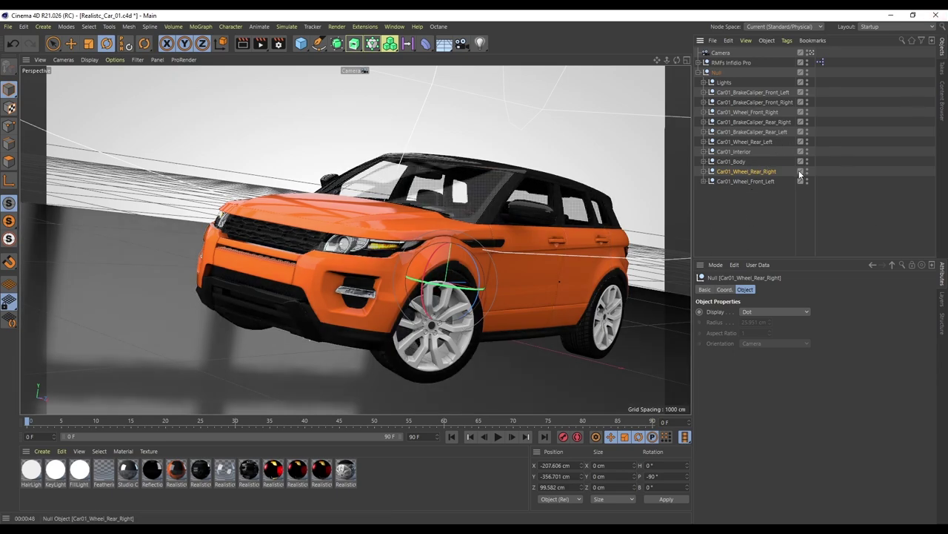
Expand the Car01_Body group, try rotating the Car01_Wiper01 wiper, and undo the rotation
click(703, 160)
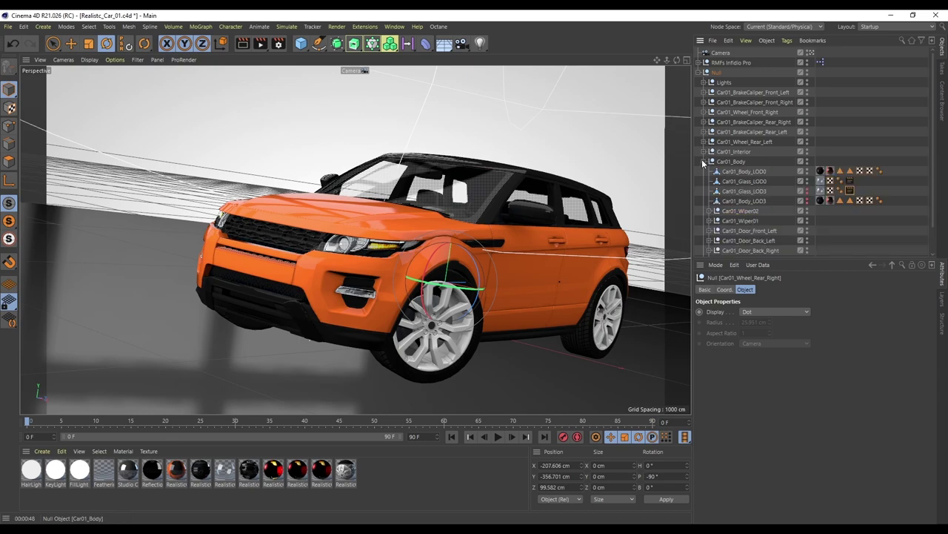
scroll(750, 199, down, 2)
click(748, 195)
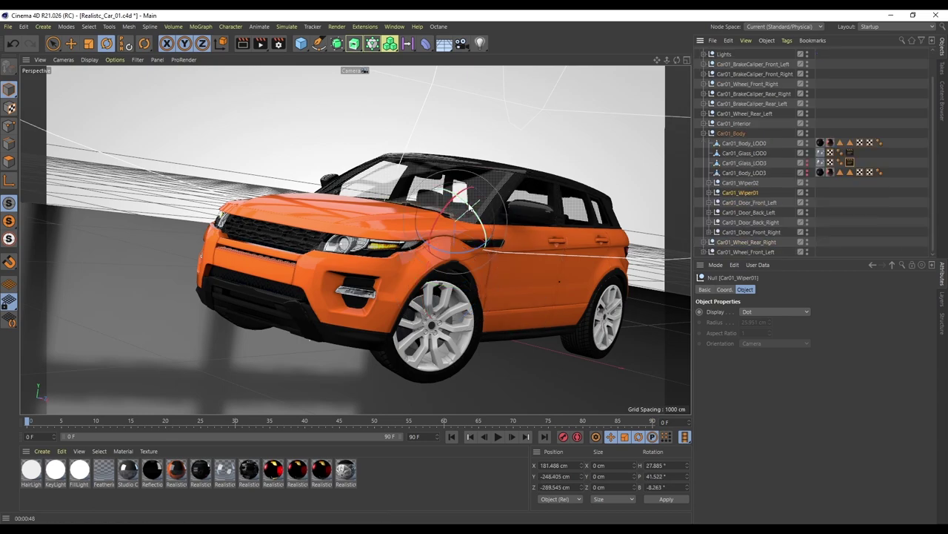
drag(475, 247, 469, 219)
key(ctrl+z)
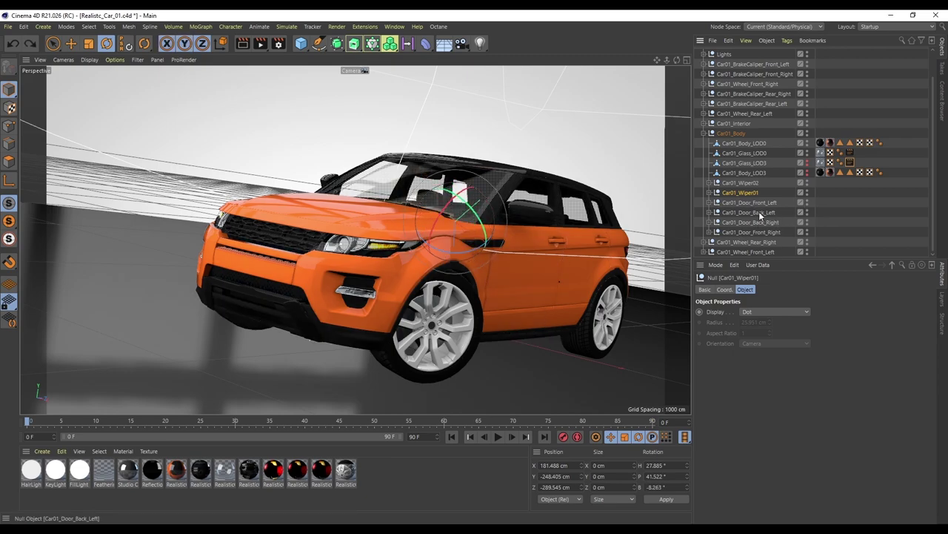
Try swinging the Car01_Door_Front_Left door open by rotating it, and undo the rotation
click(760, 233)
click(763, 202)
drag(508, 287, 406, 301)
key(ctrl+z)
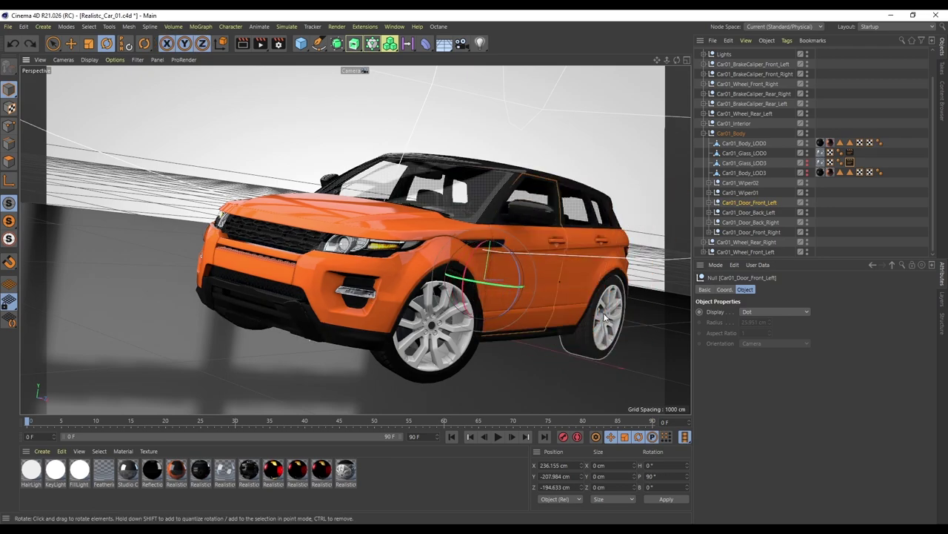
Render the camera view of the car in the studio again
click(242, 44)
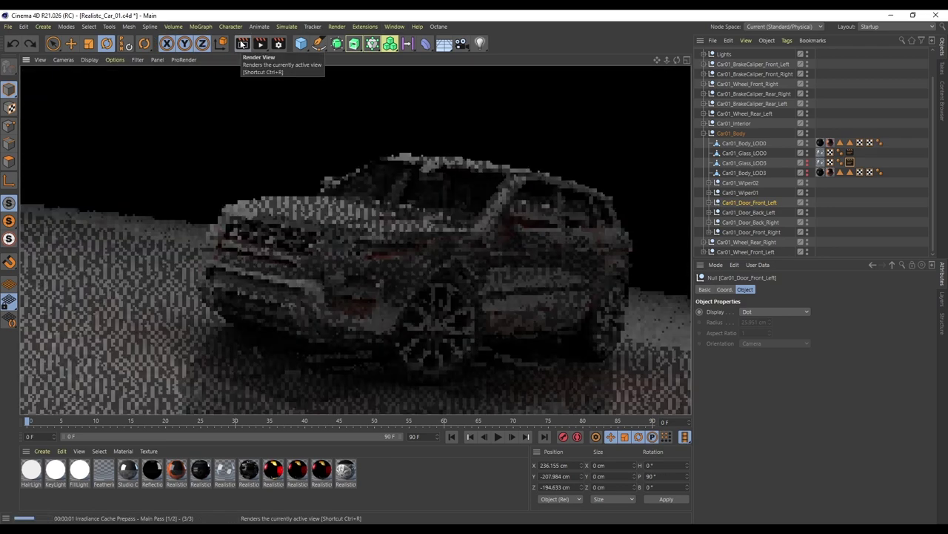